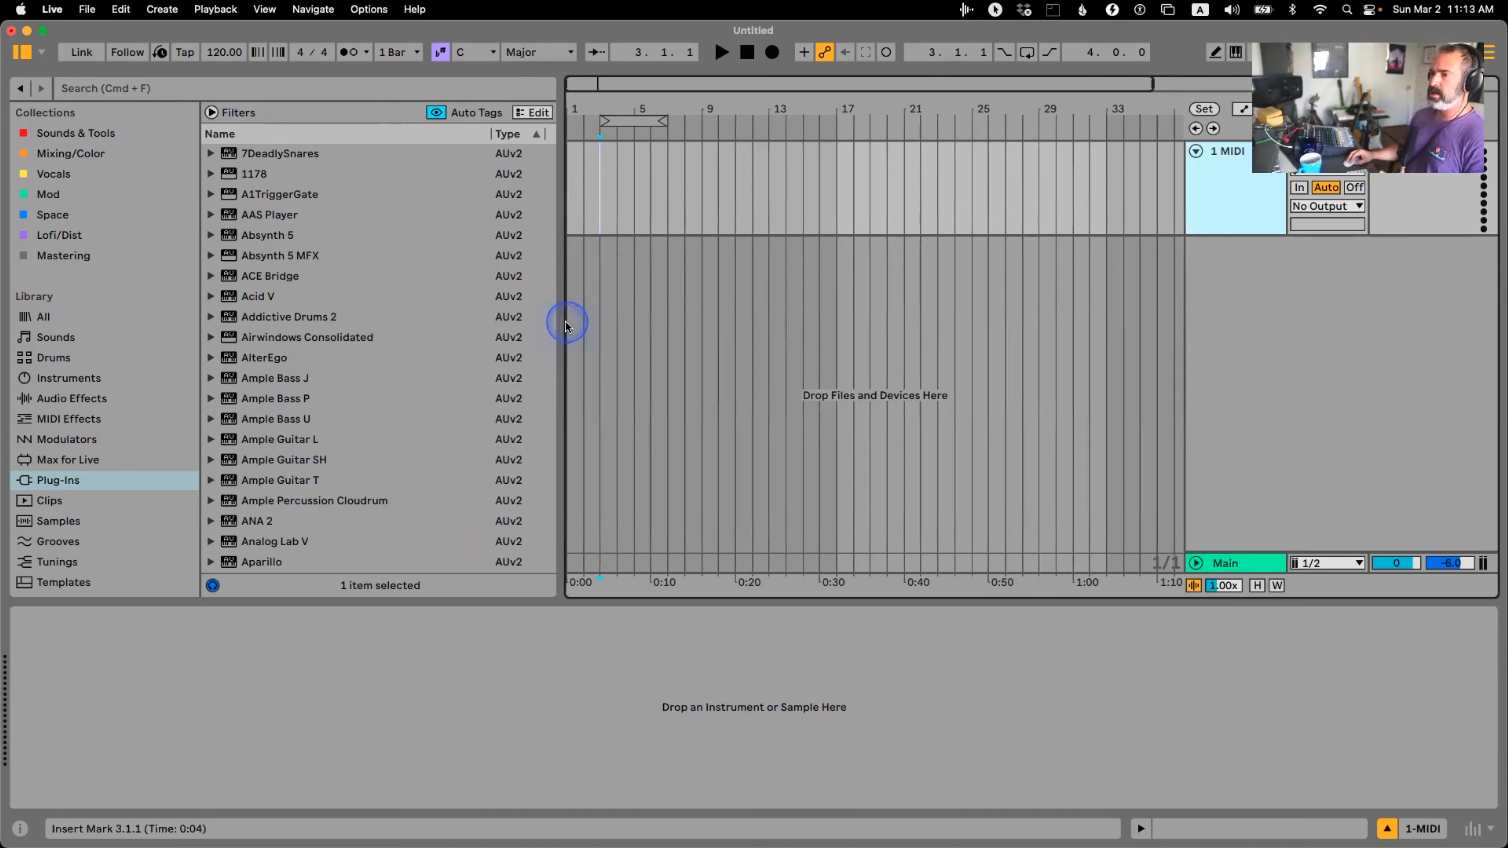
# Show the contents of the packs folder in the browser and collapse its MoPhatt folder
pyautogui.scroll(-3, 62, 400)
pyautogui.scroll(-5, 62, 394)
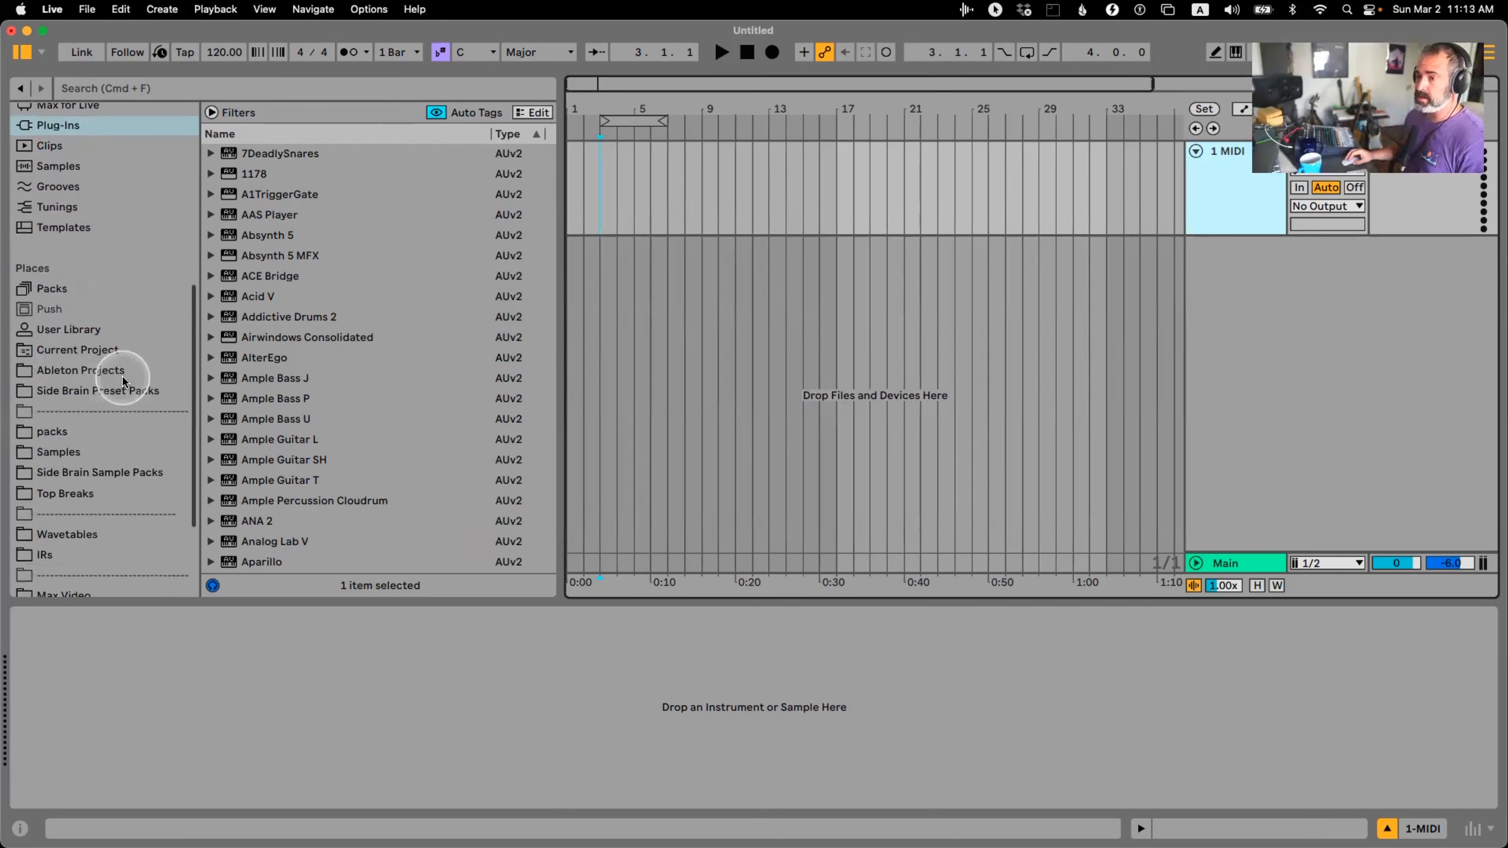
pyautogui.click(139, 384)
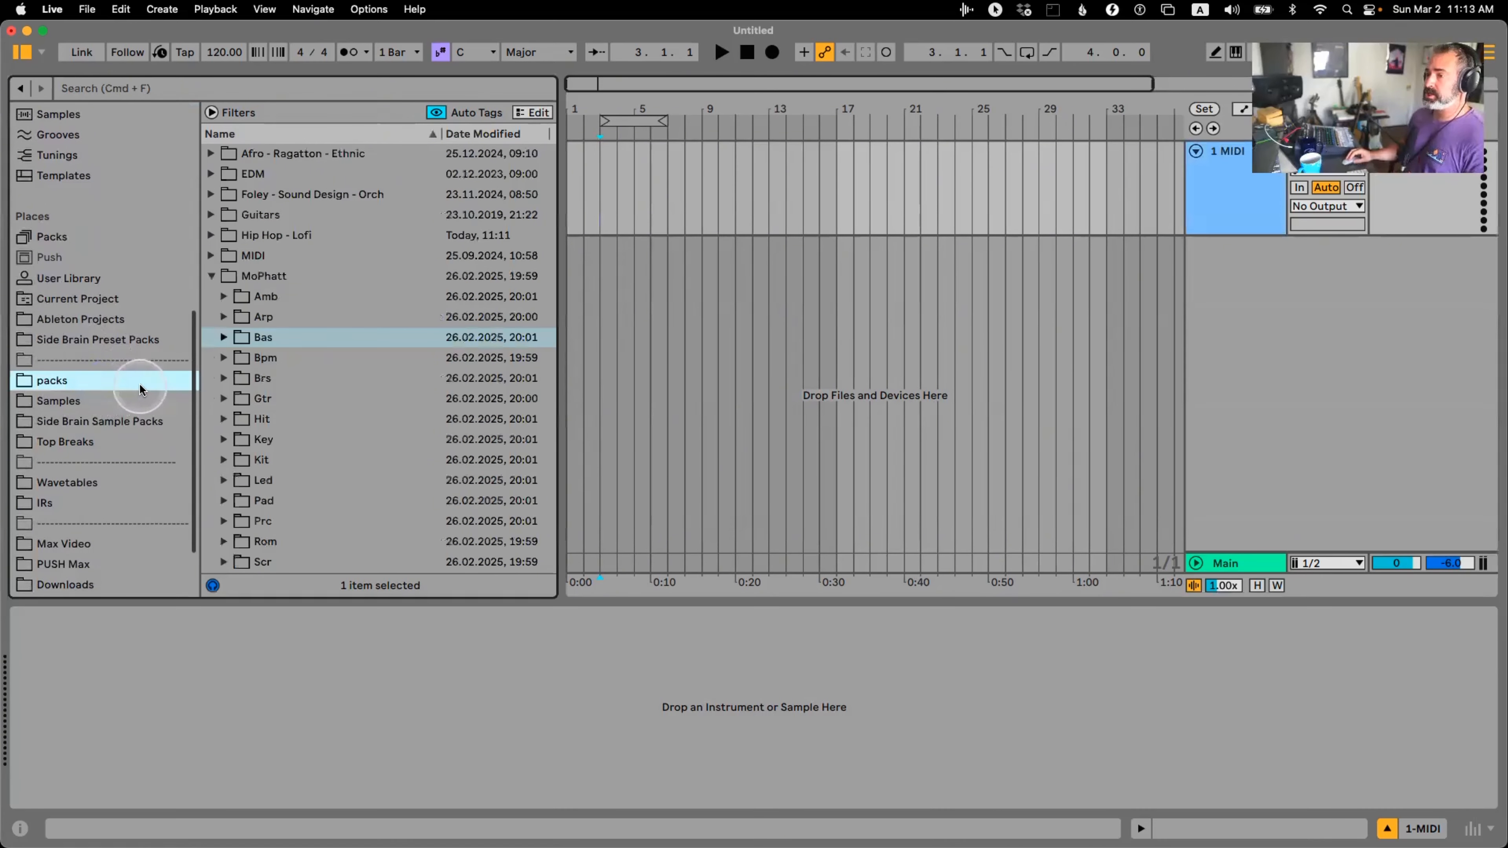
pyautogui.click(213, 277)
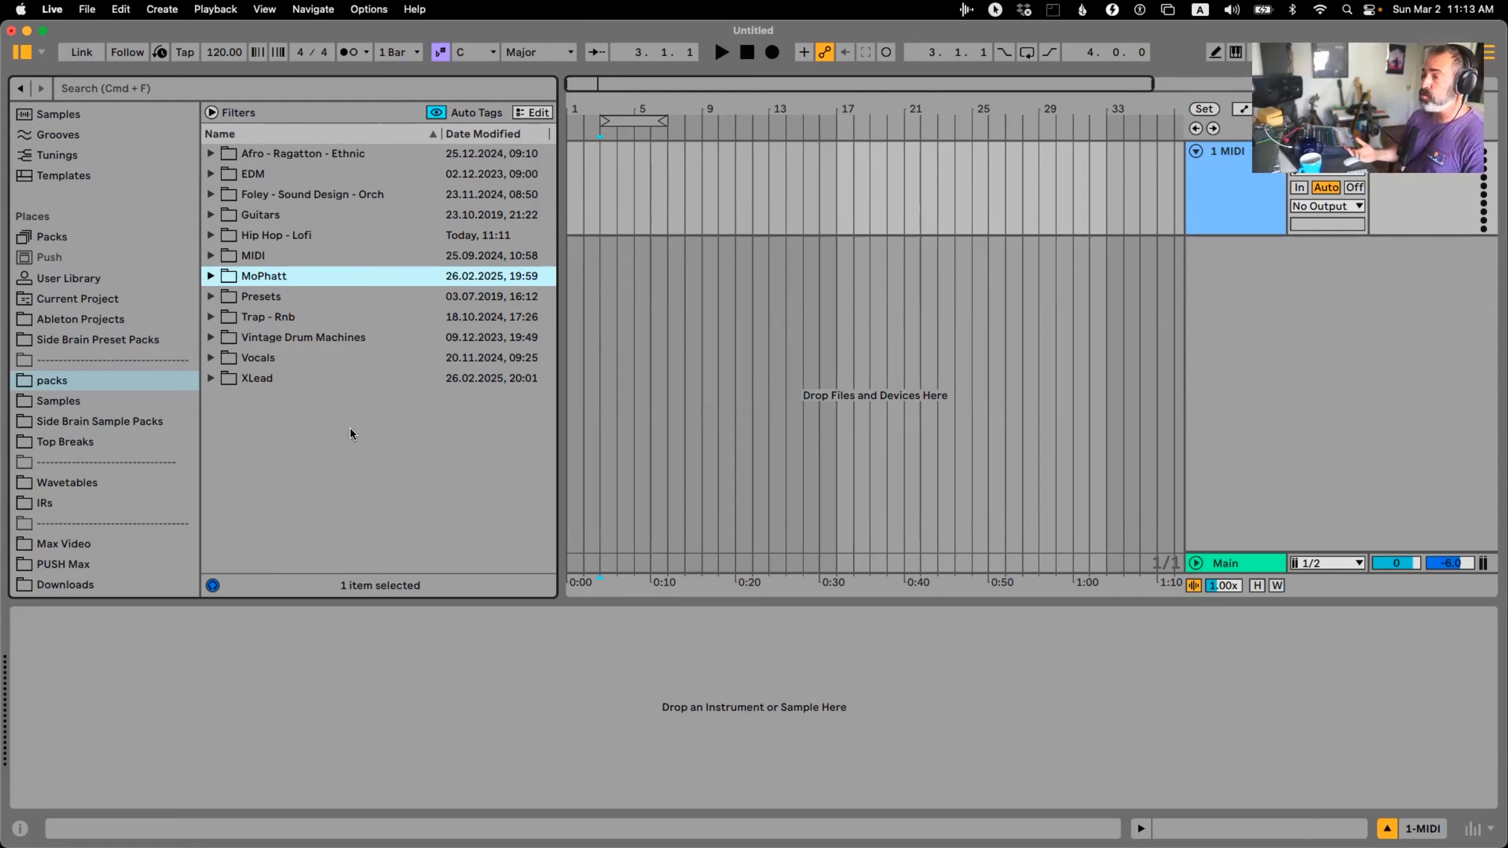
# Switch to Chrome, search Google for "korg tritone" and open the KORG Shop page for the TRITON software
pyautogui.press('super+Tab')
pyautogui.press('super+Tab')
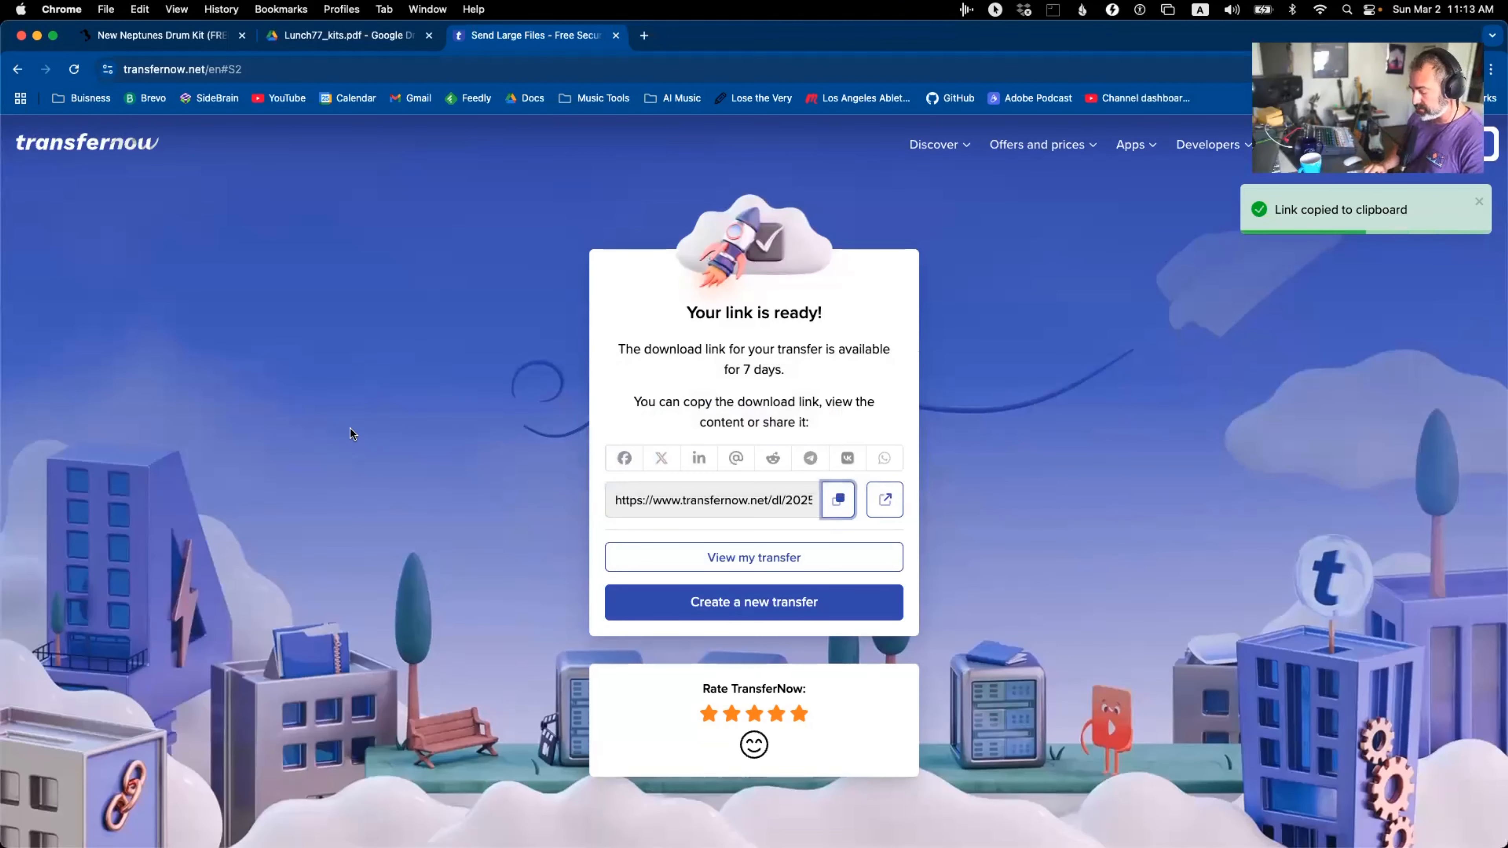
pyautogui.press('super+t')
pyautogui.write('korg tritone')
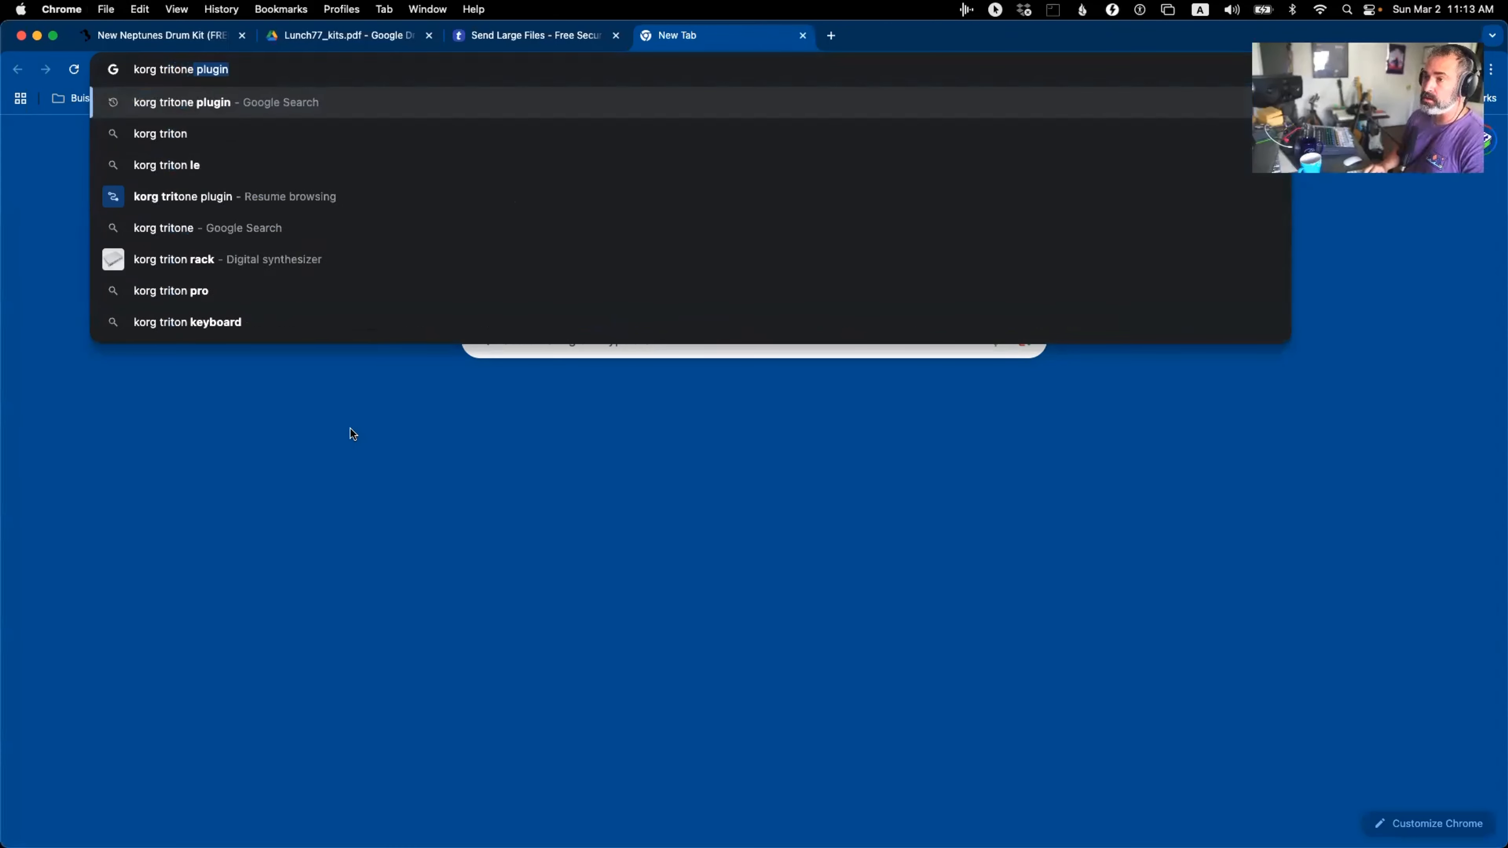
pyautogui.press('Return')
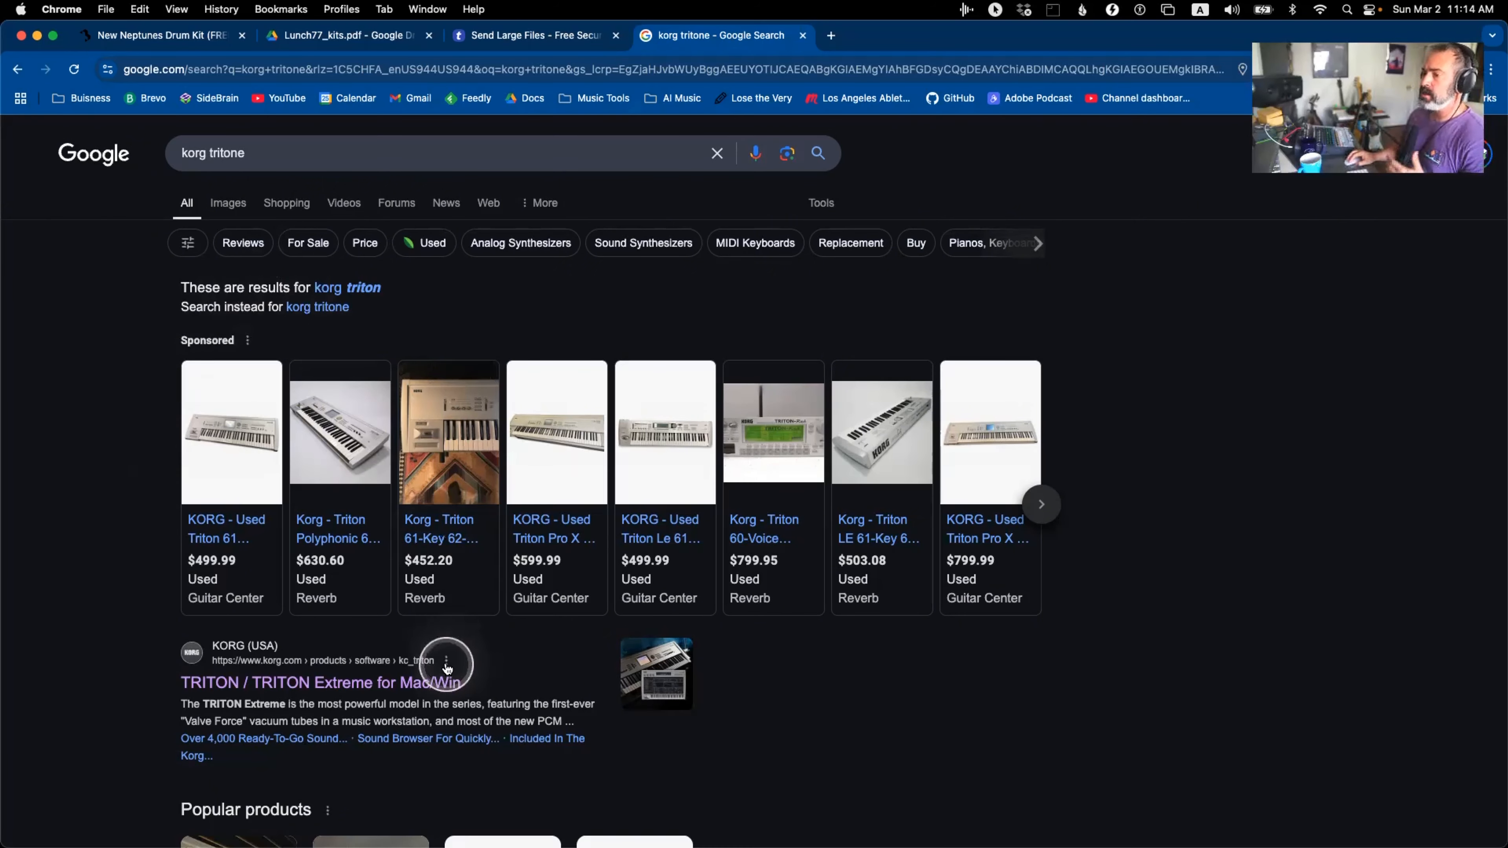
pyautogui.click(374, 681)
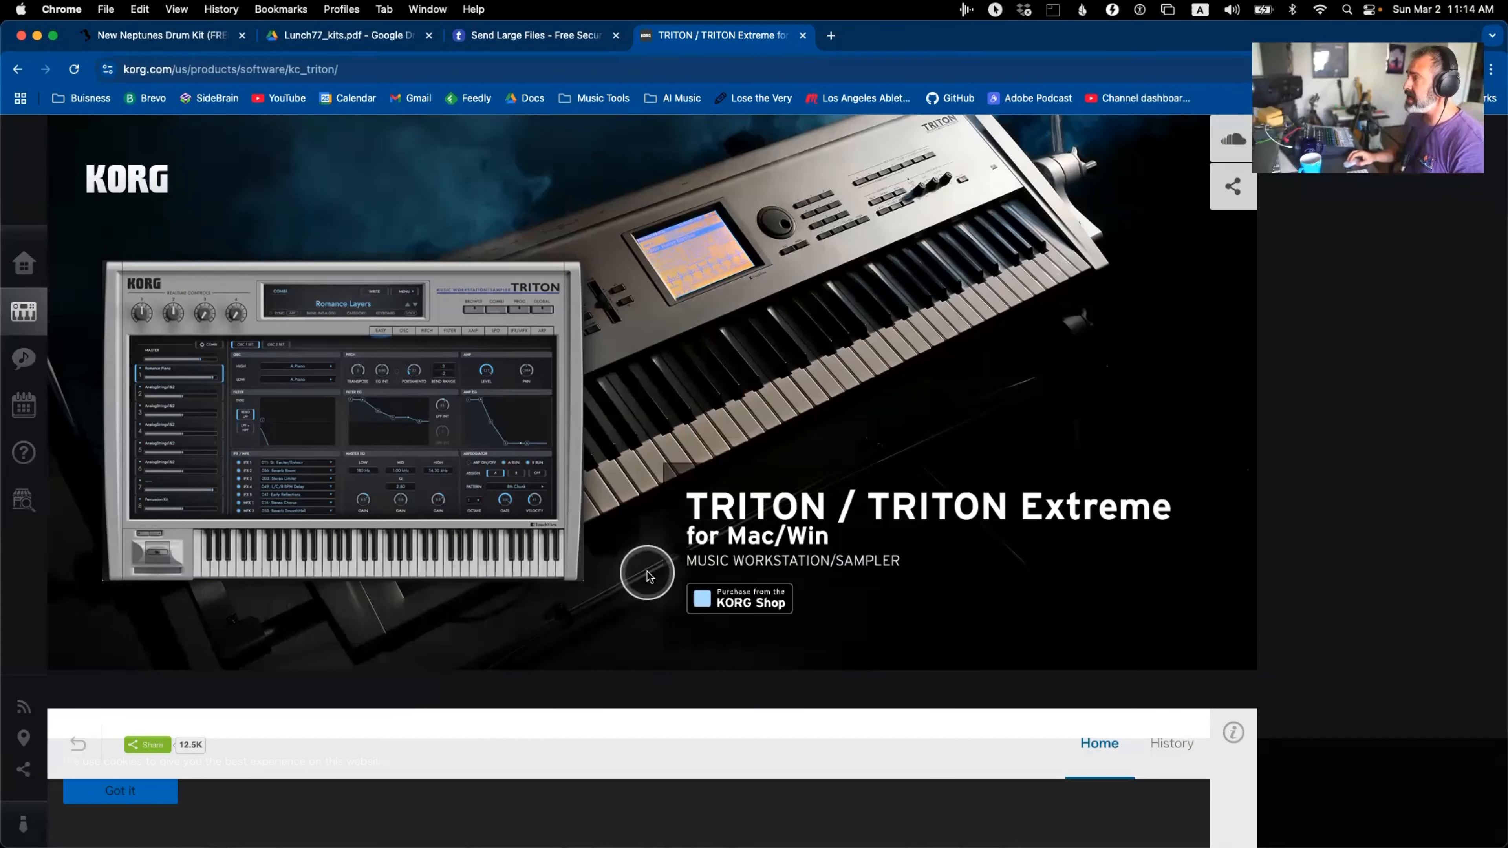
pyautogui.click(726, 609)
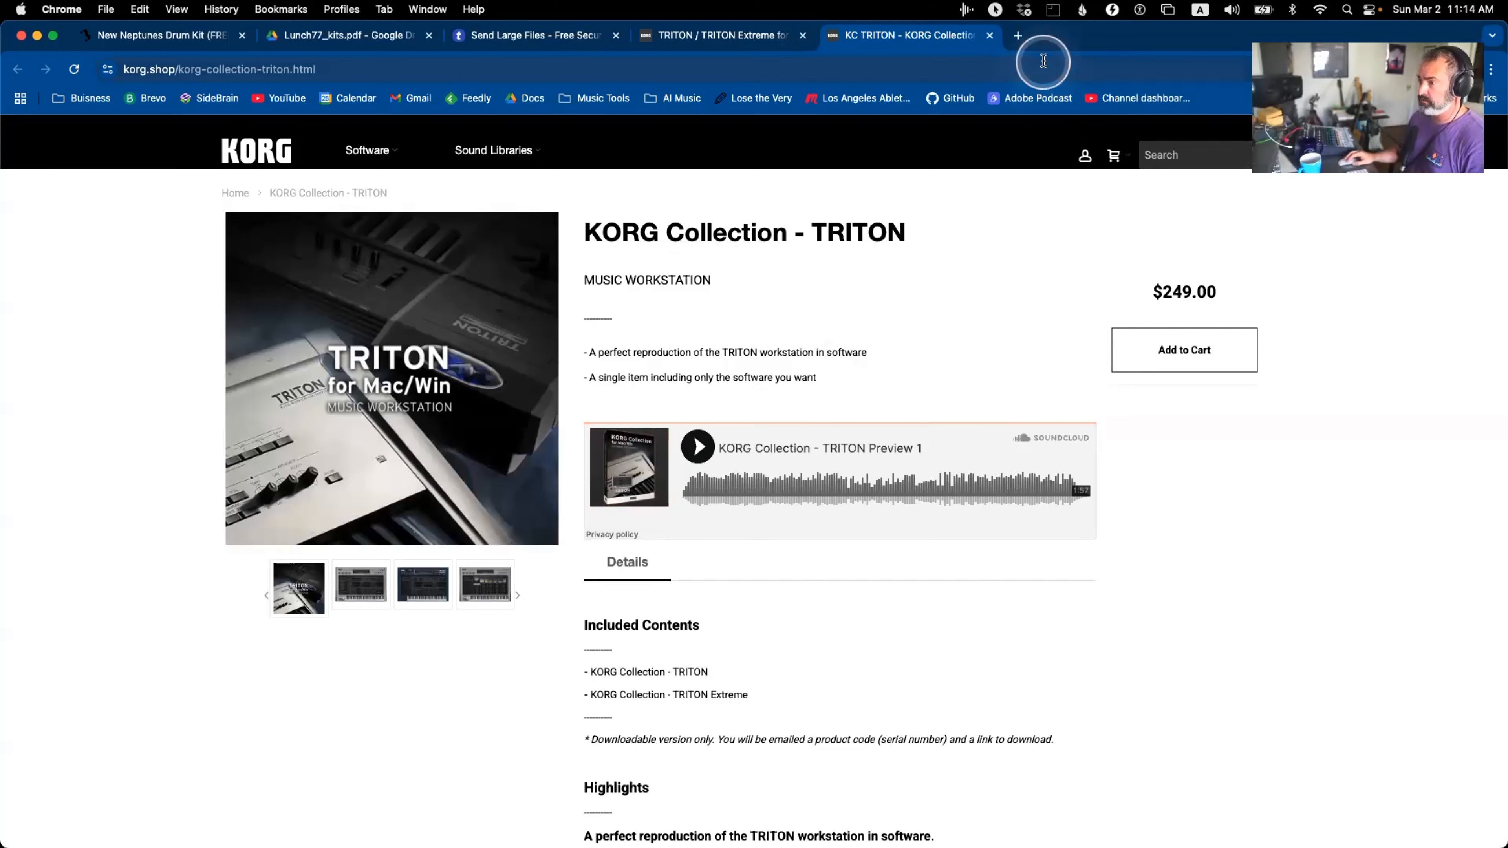
# Close the browser tabs with the KORG Shop page, the Google Drive PDF and the TransferNow transfer
pyautogui.click(989, 35)
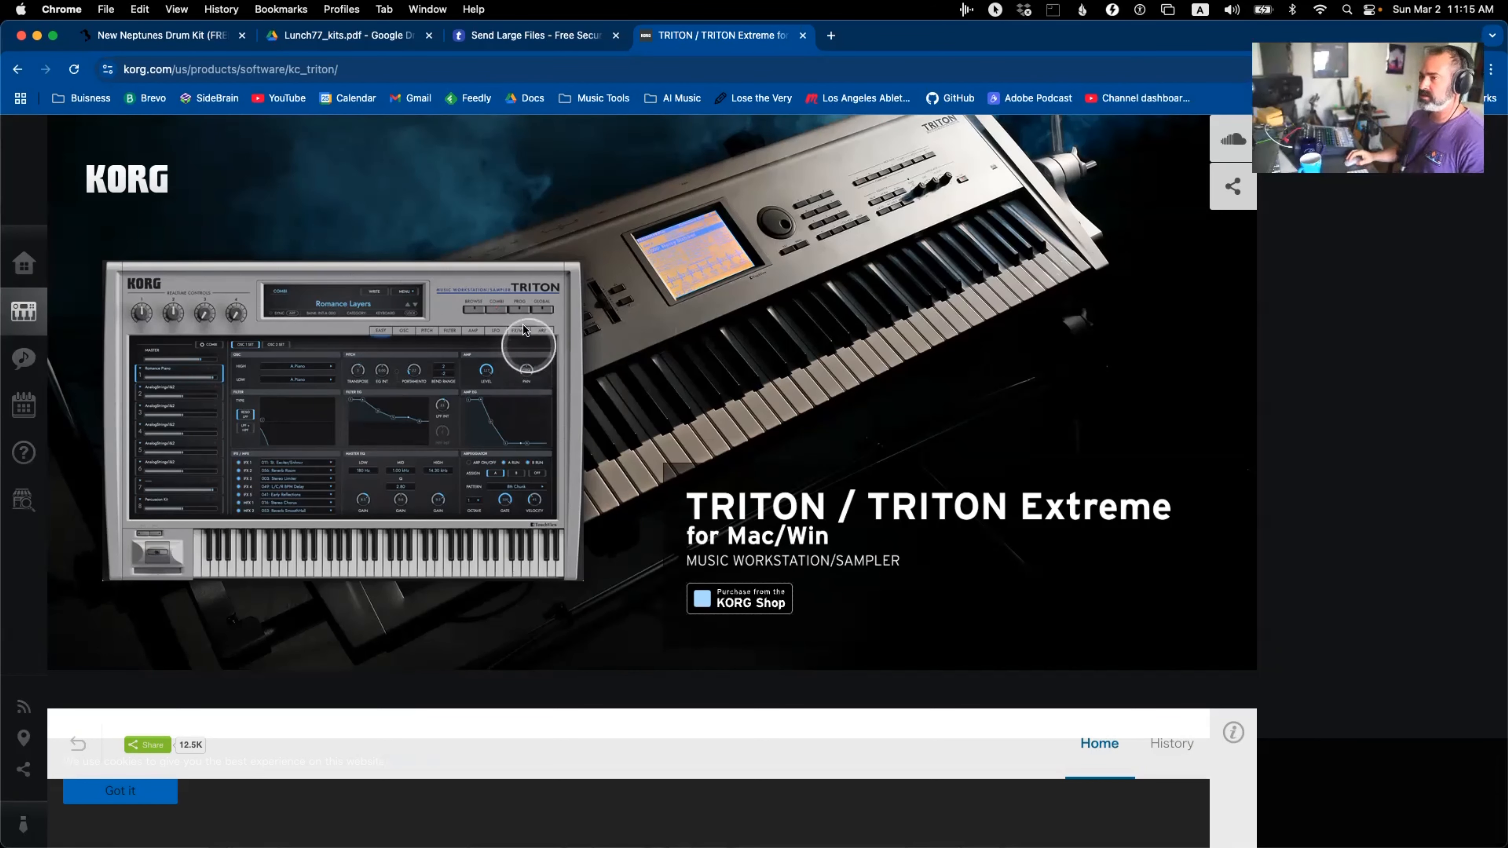
pyautogui.click(429, 35)
pyautogui.click(429, 36)
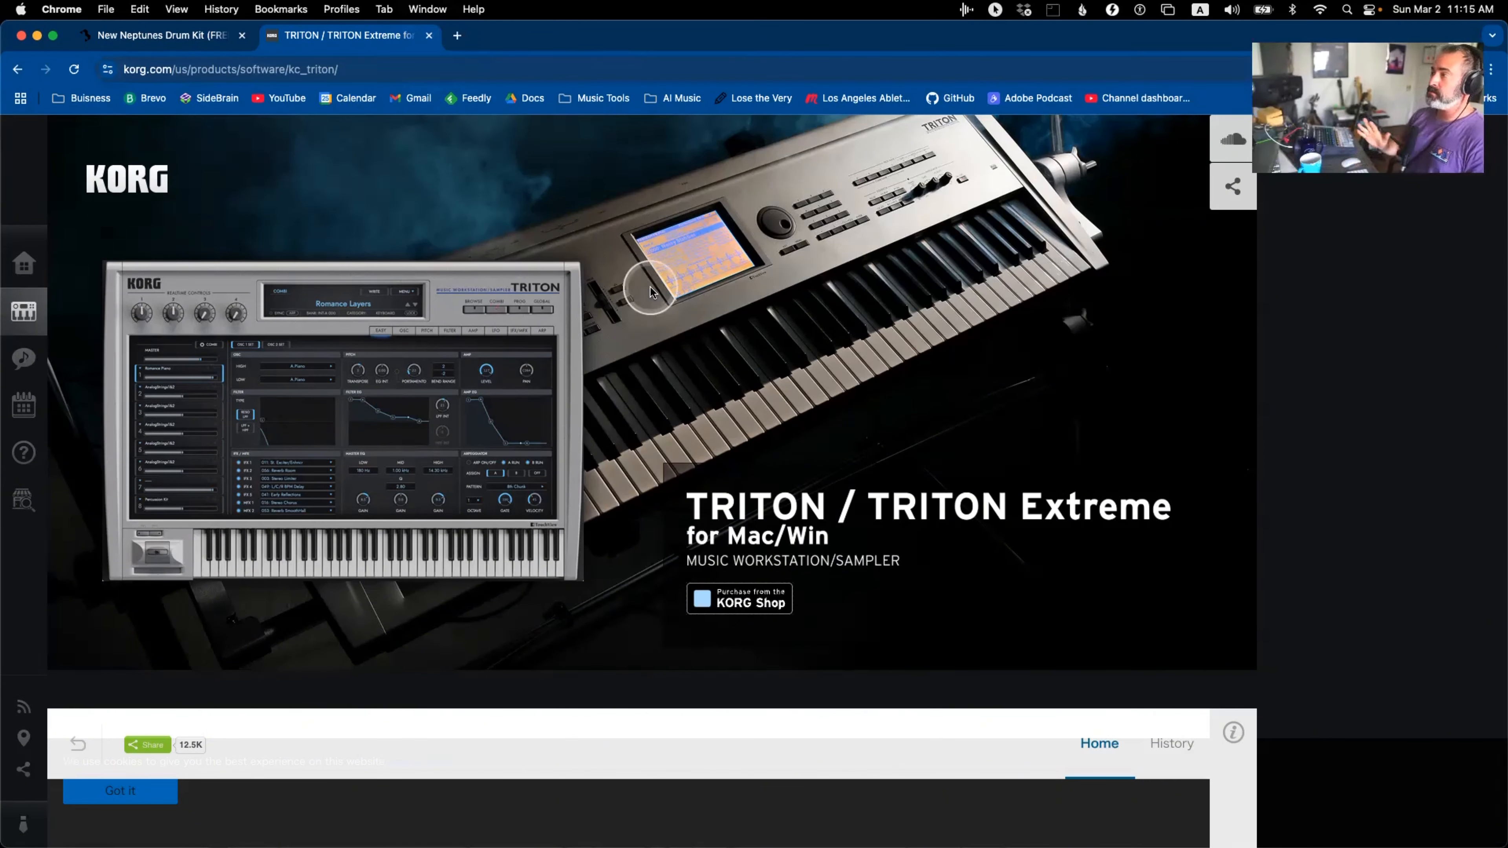
# Switch back to Ableton Live and expand the MoPhatt folder among the packs
pyautogui.press('super+Tab')
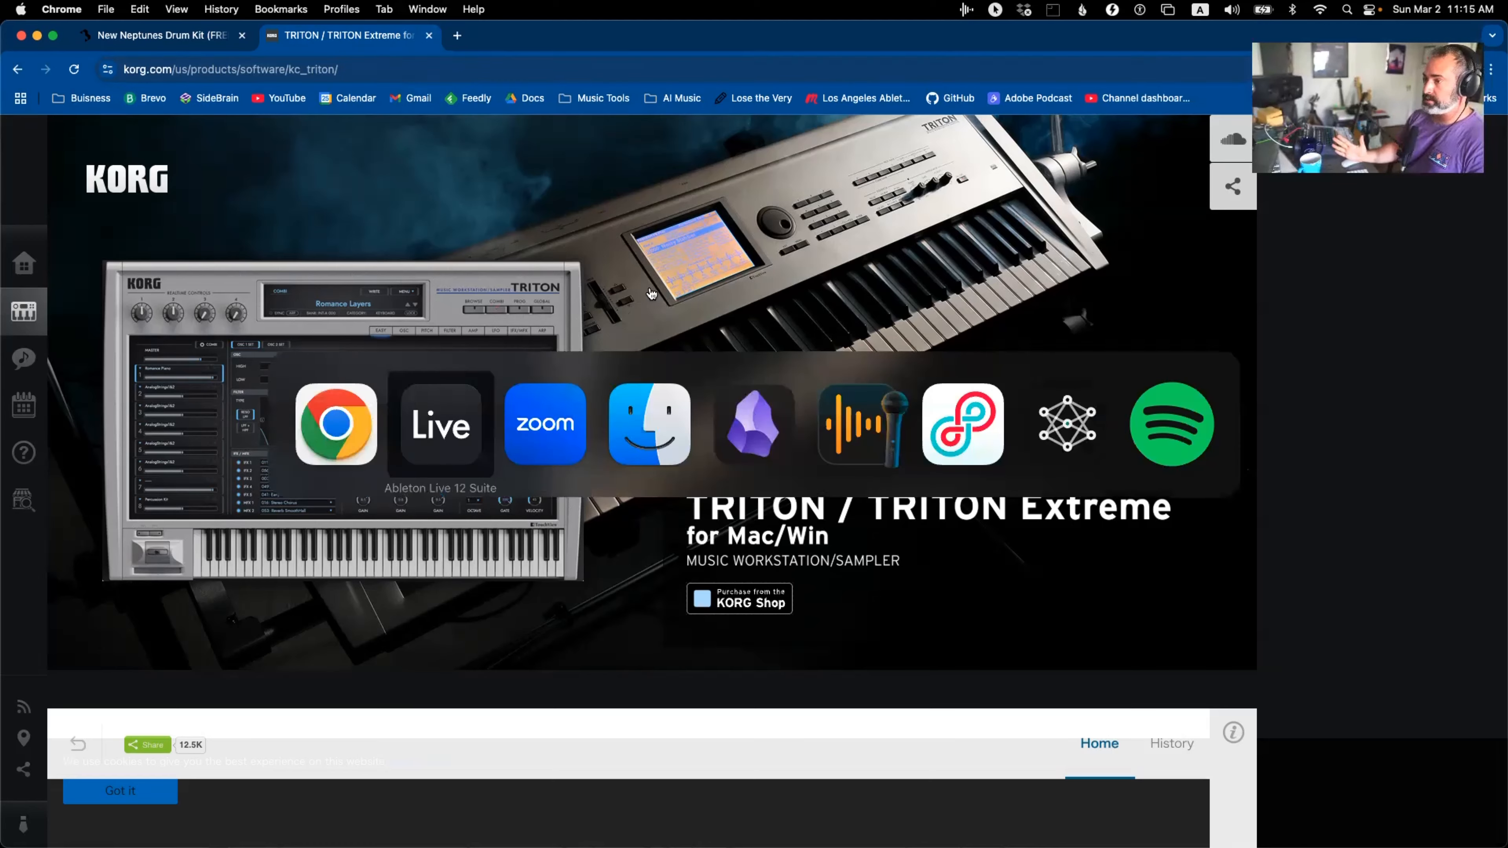
pyautogui.click(120, 466)
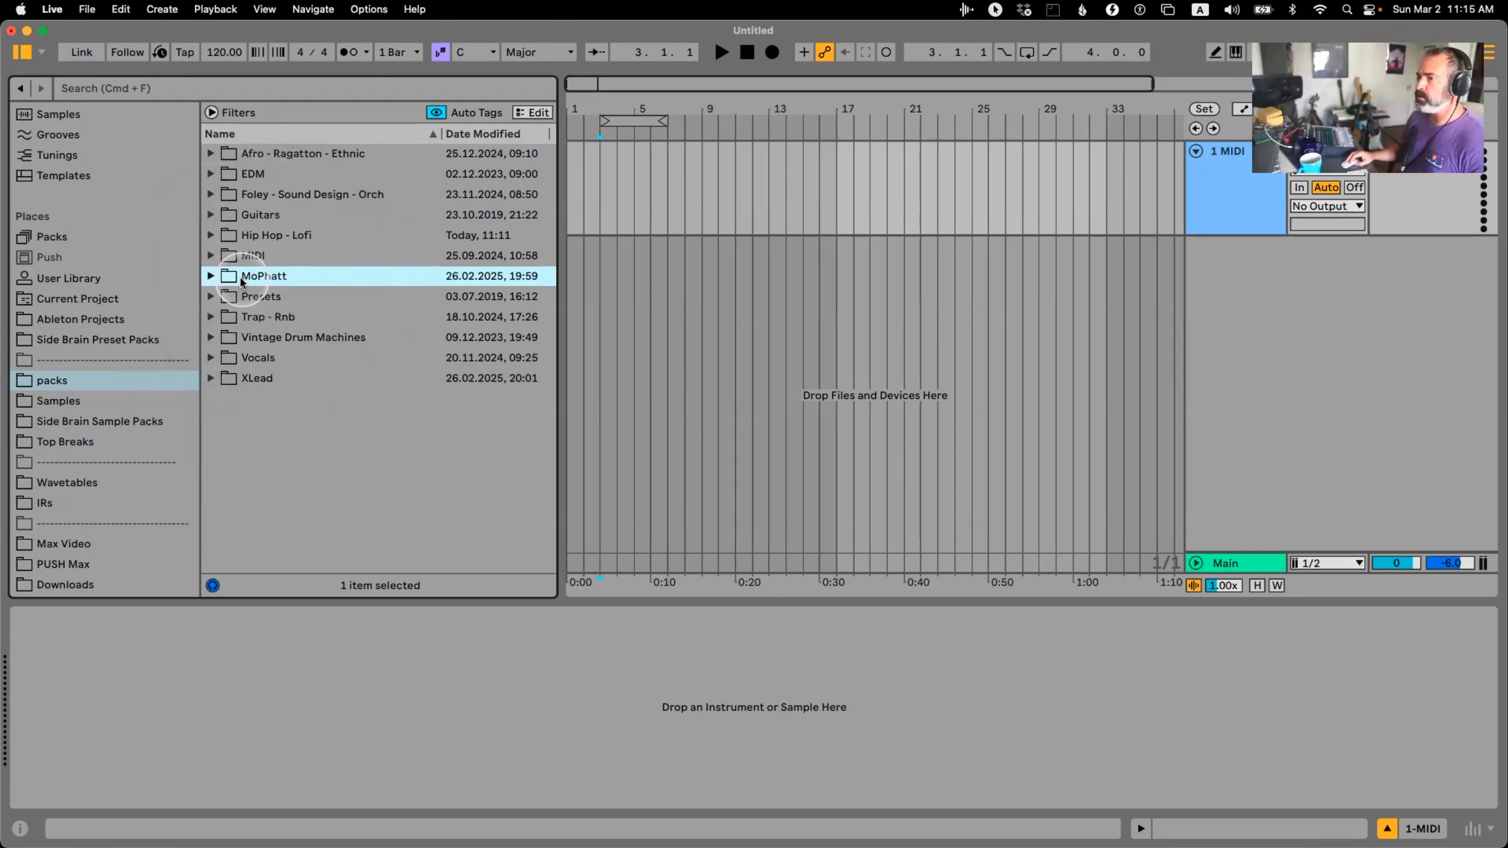
pyautogui.click(213, 277)
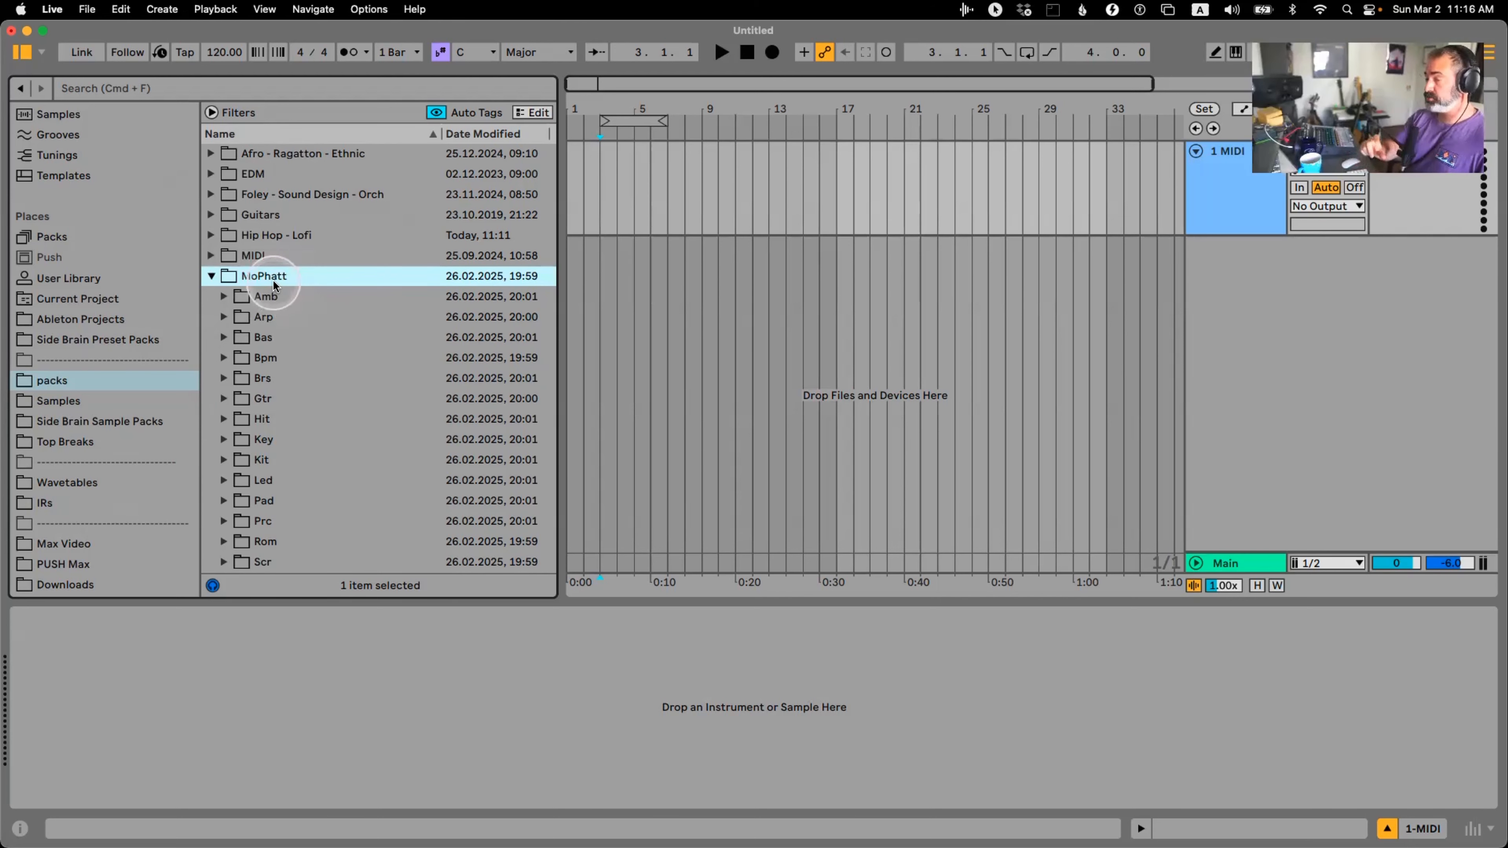
# Switch to Chrome, search for "e-mu mo phatt" and open the Reverb listing for the E-MU Systems Mo'Phatt rackmount synthesizer
pyautogui.press('super+Tab')
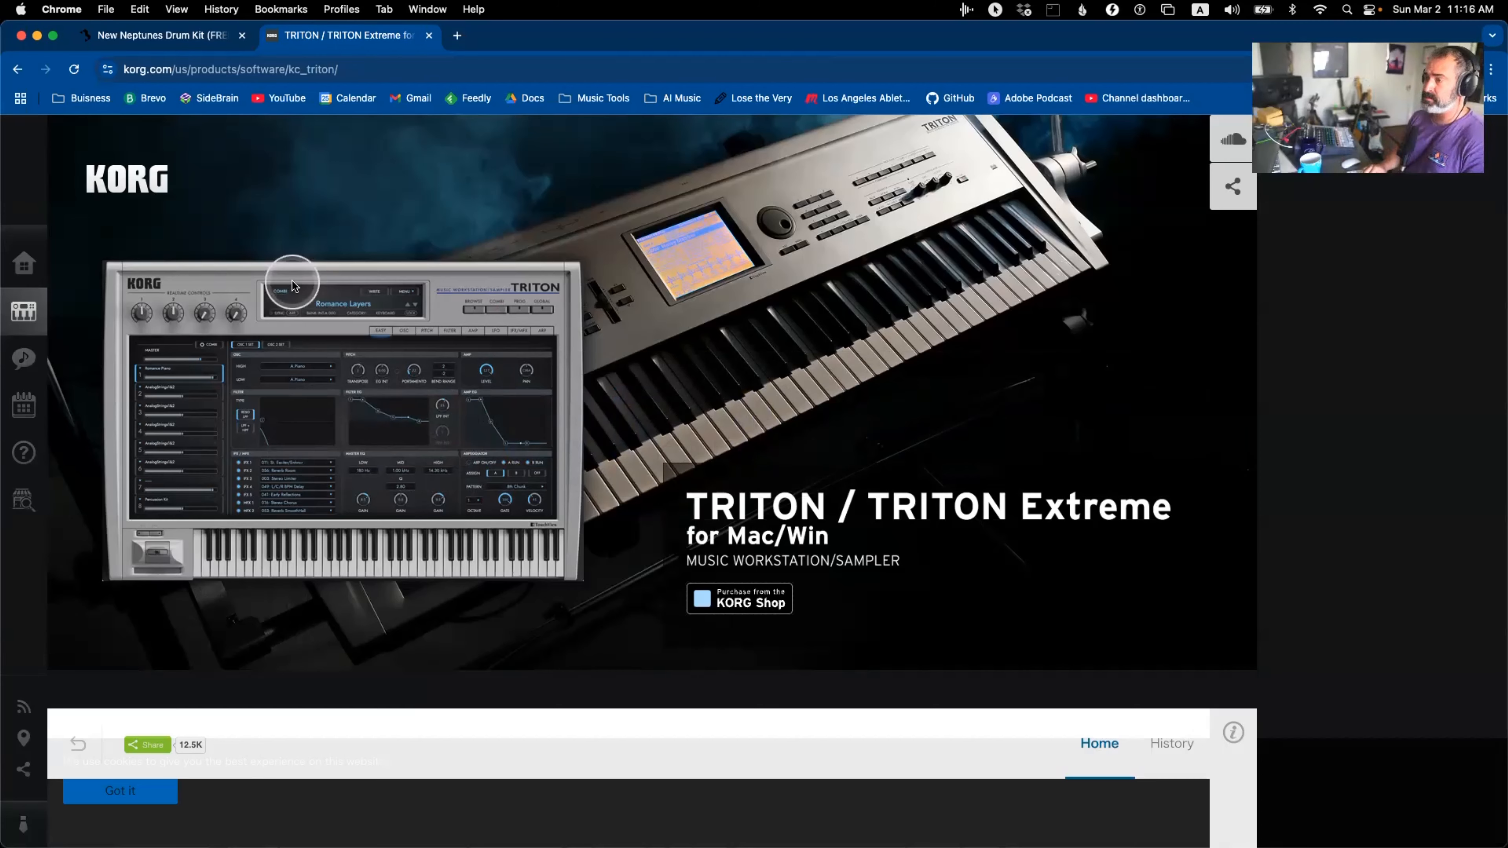
pyautogui.press('super+t')
pyautogui.write('e-m')
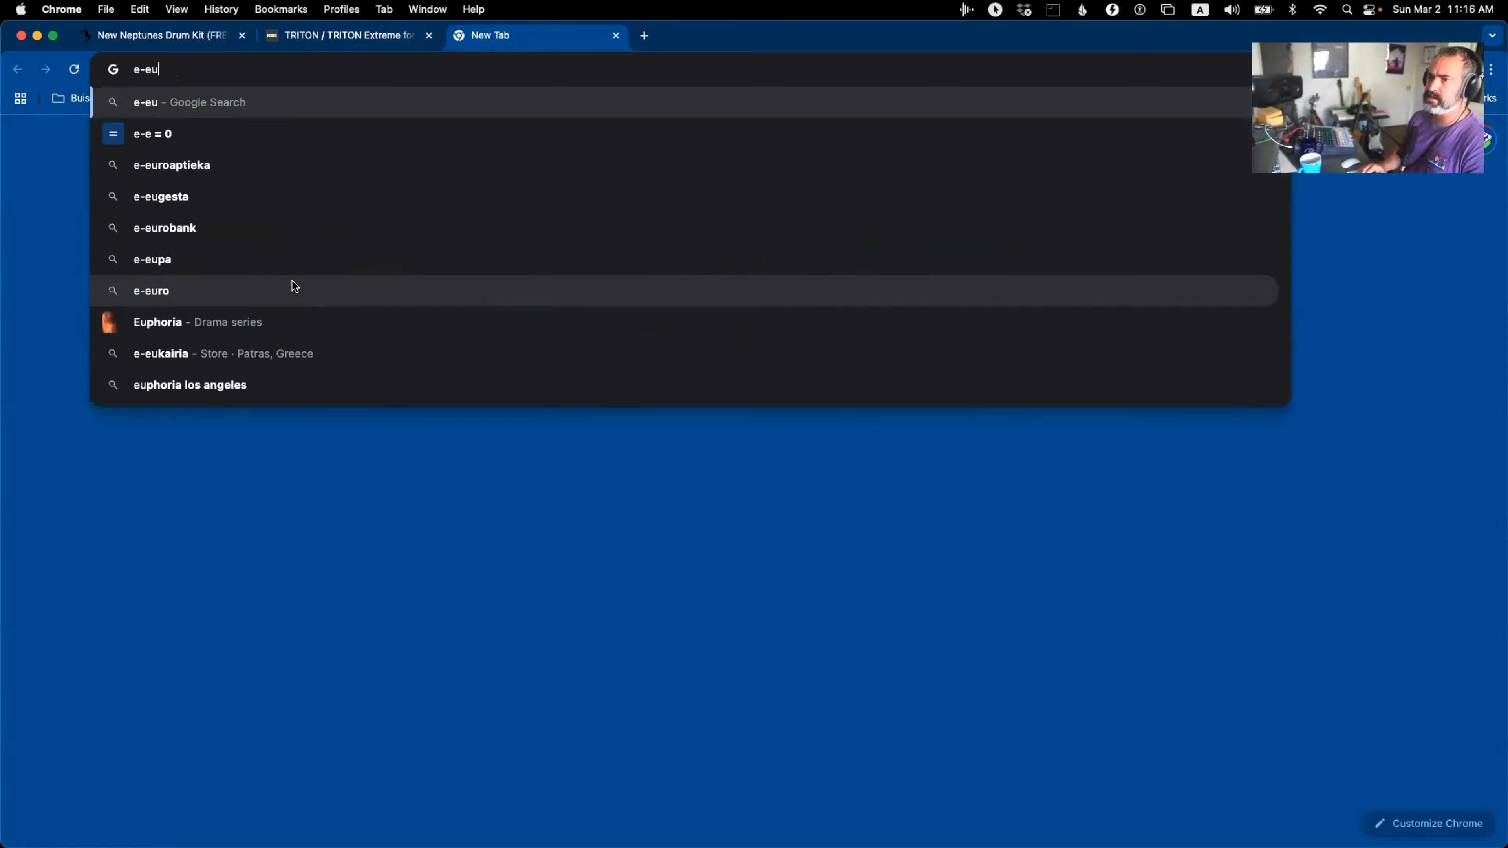
pyautogui.write('u mo phatt')
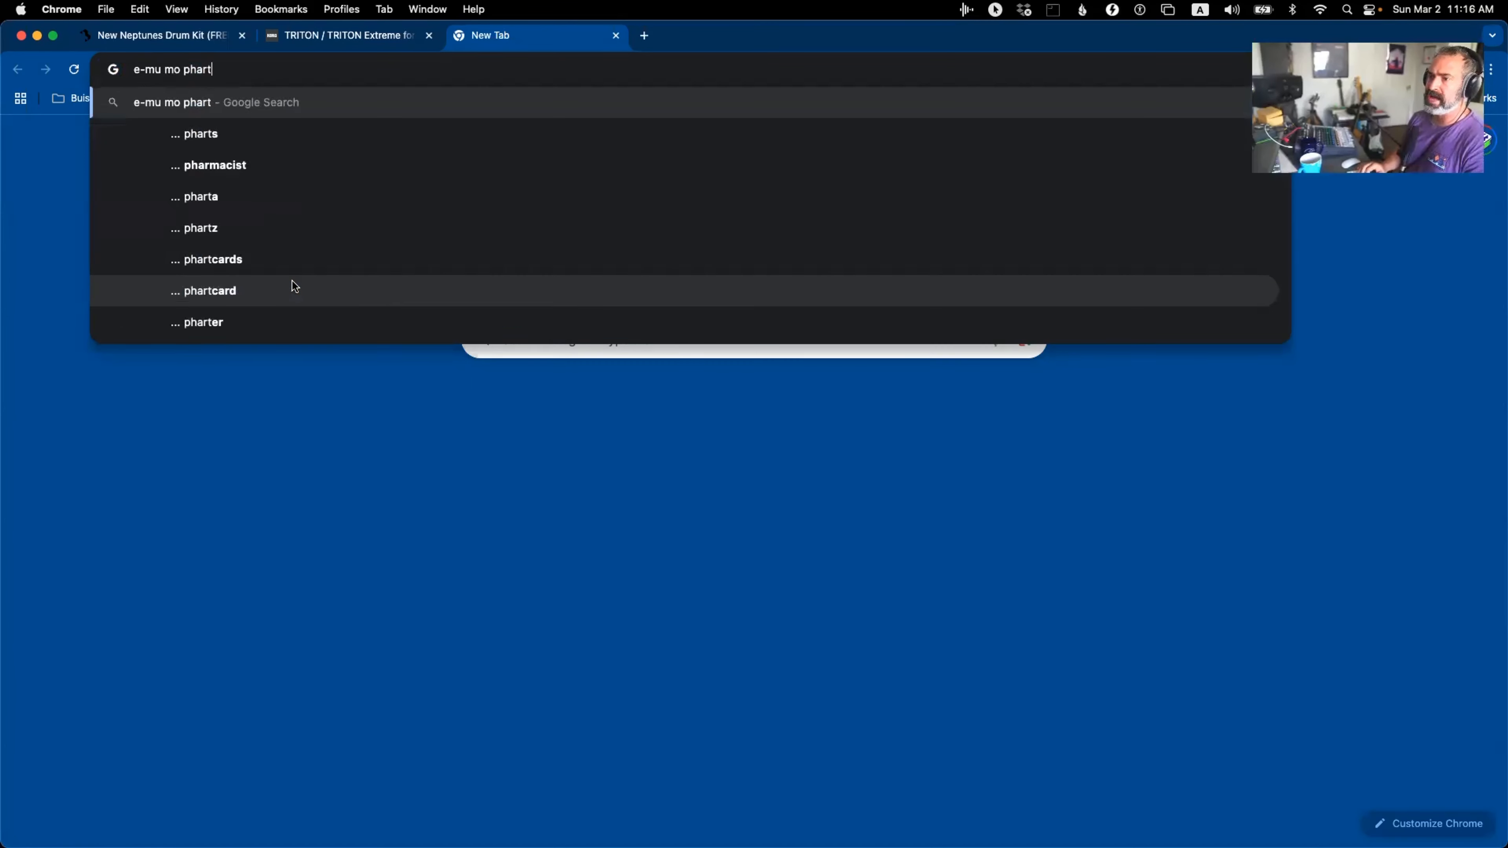
pyautogui.press('Return')
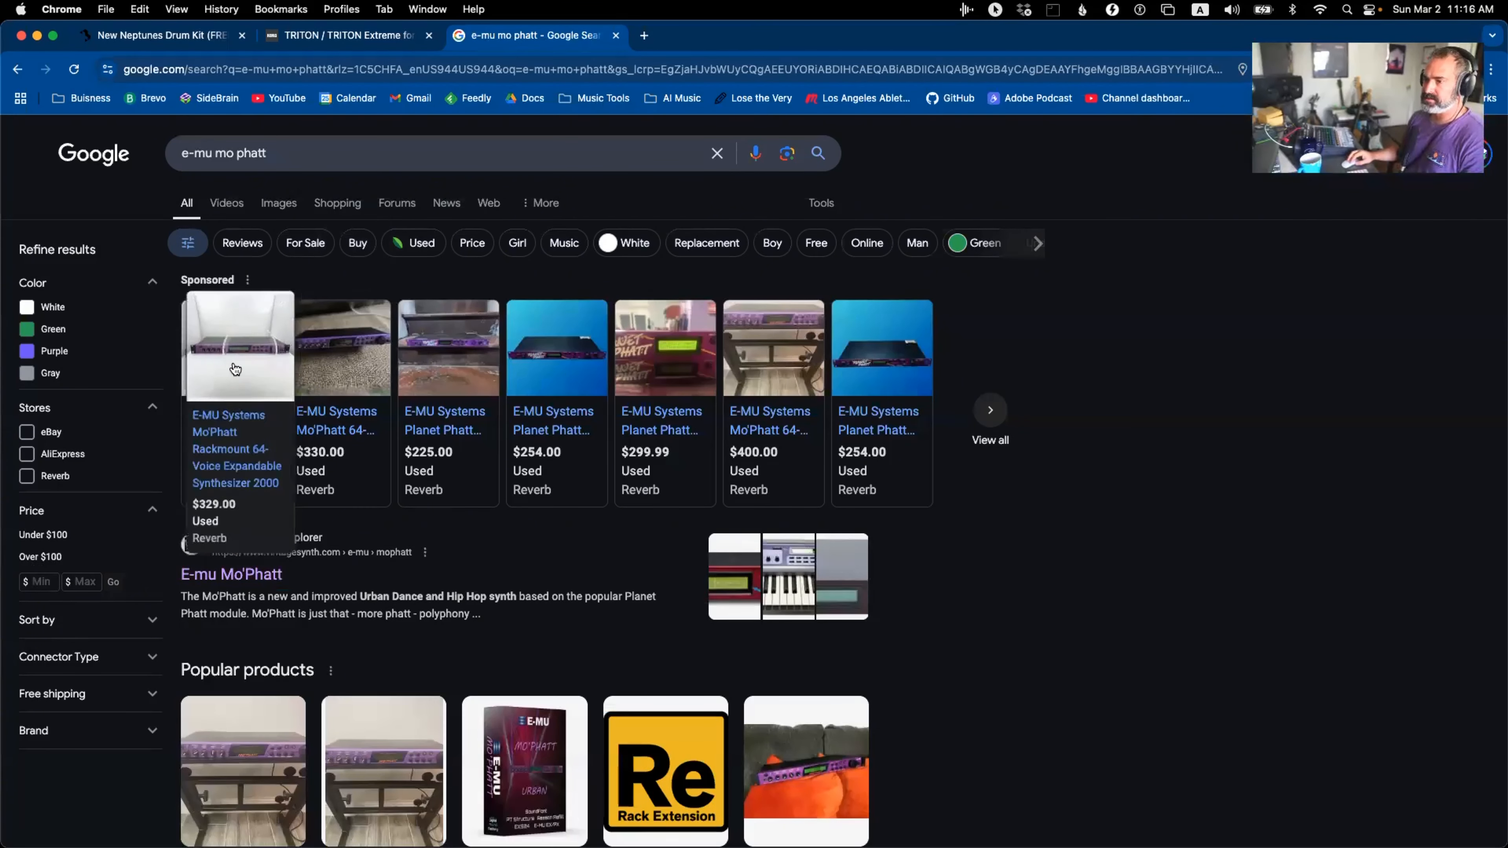
pyautogui.click(249, 370)
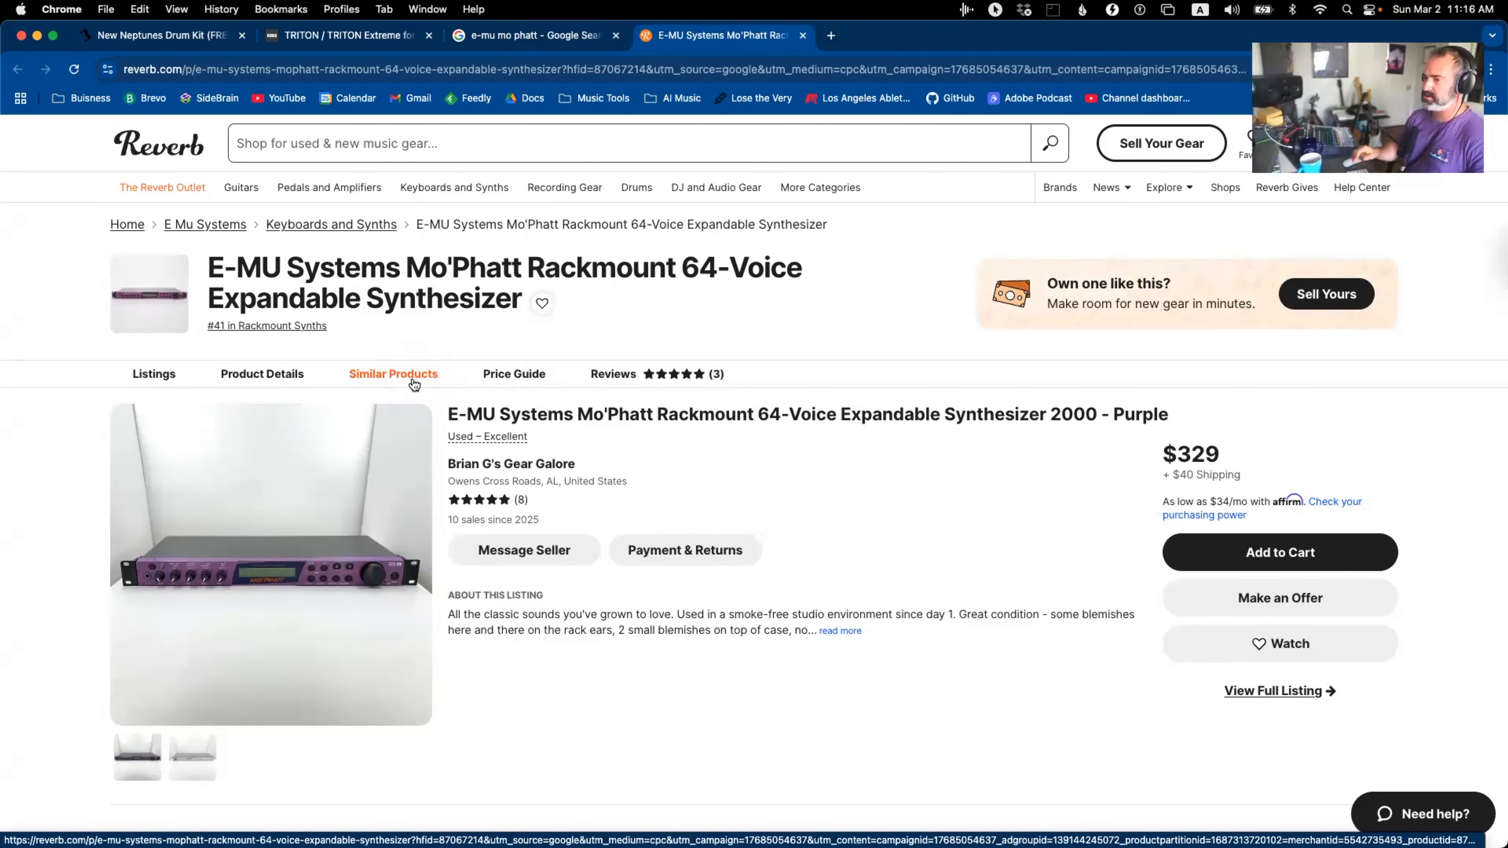
# Switch to Obsidian and select the E-MU Sounds link under Sample Packs in The Neptunes note
pyautogui.press('super+Tab')
pyautogui.press('super+Tab')
pyautogui.press('super+Tab')
pyautogui.press('super+Tab')
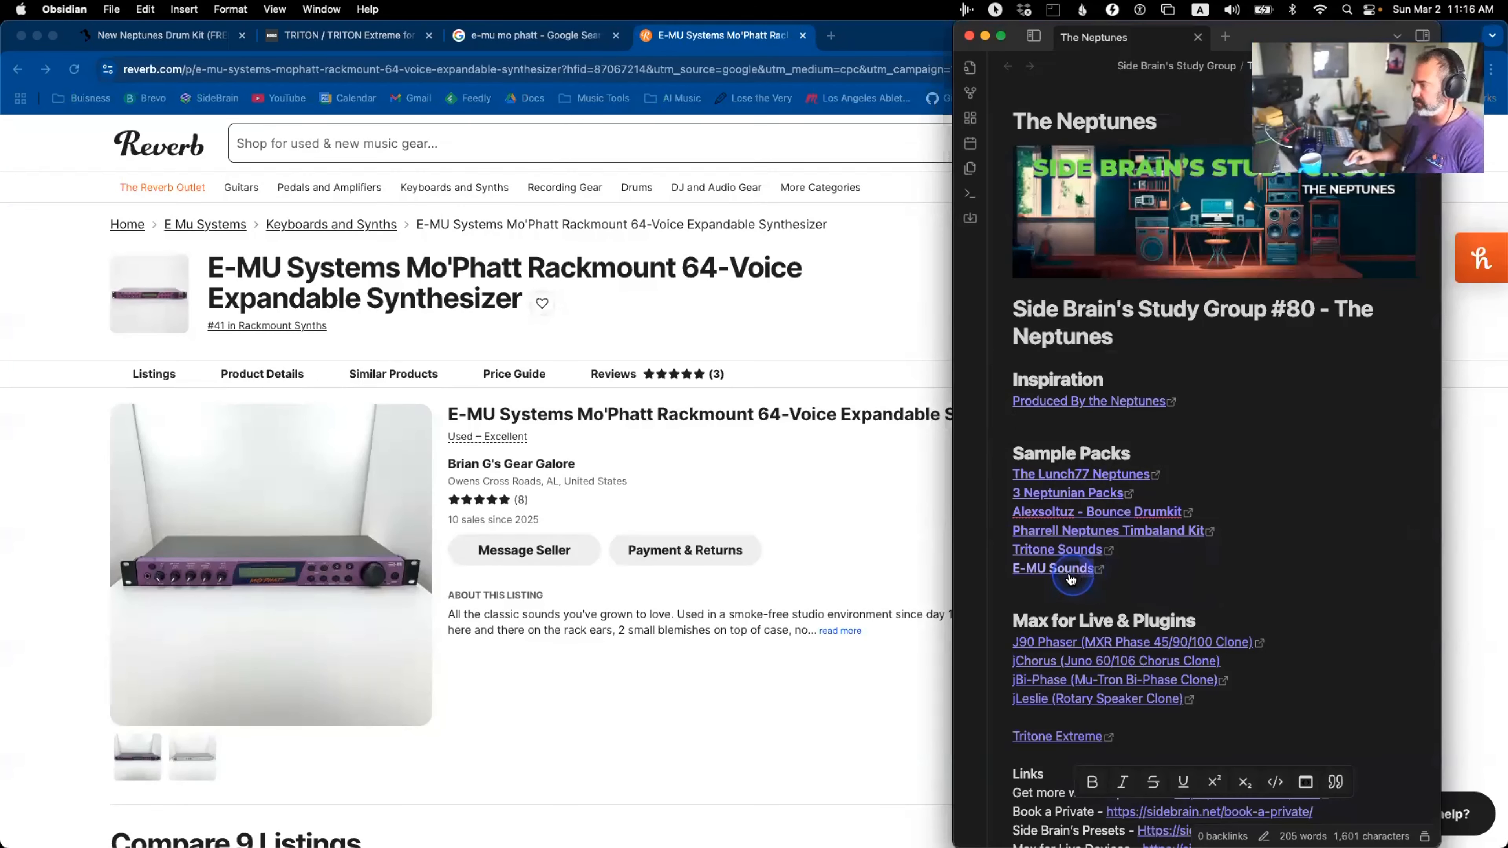
pyautogui.moveTo(1093, 569); pyautogui.dragTo(1011, 569)
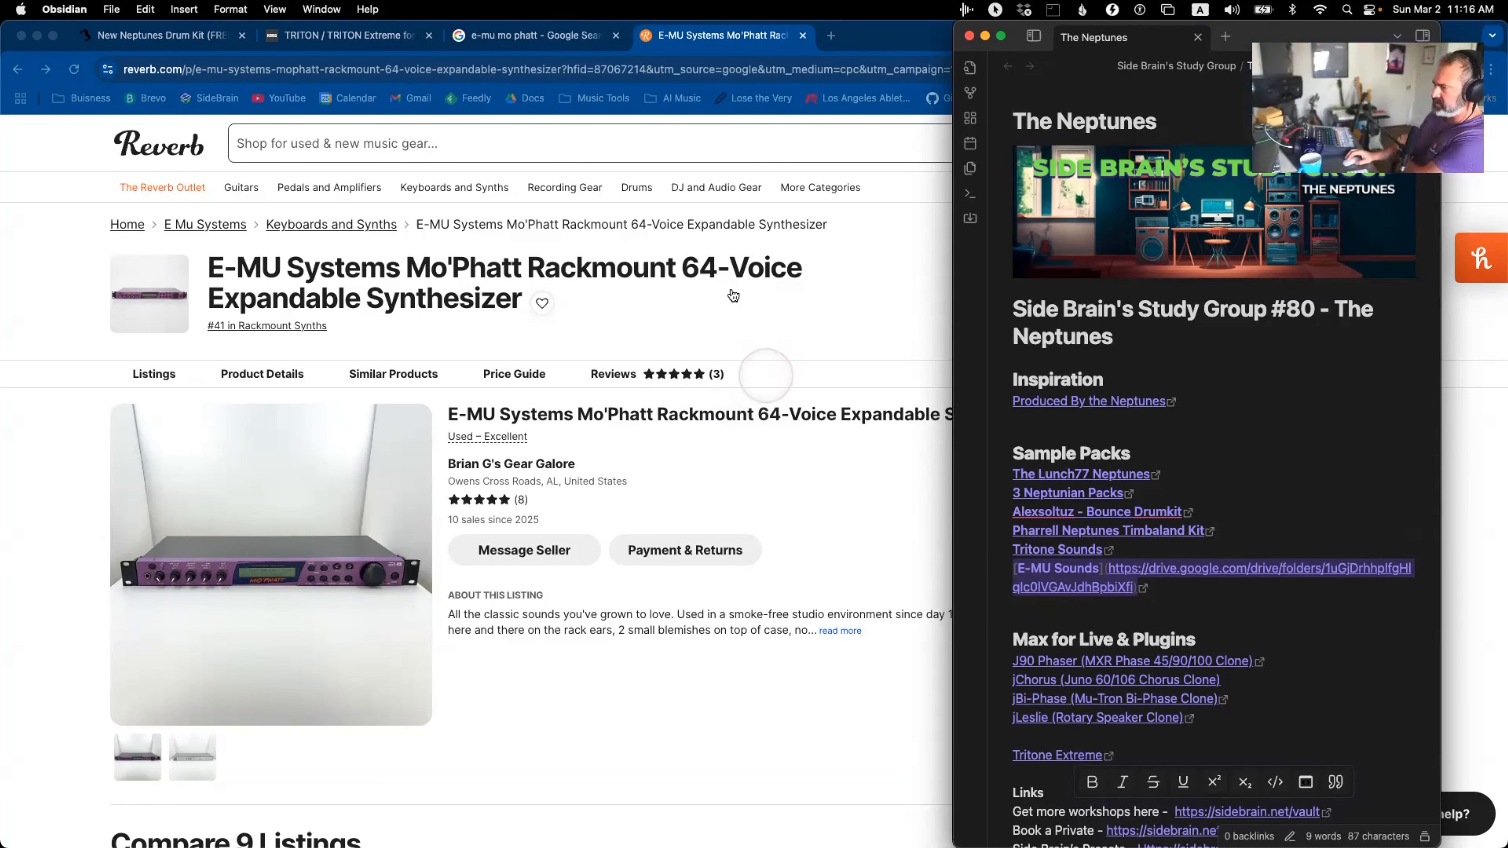
# Return to Ableton Live, collapse the MoPhatt folder and look inside the XLead pack folder
pyautogui.press('super+Tab')
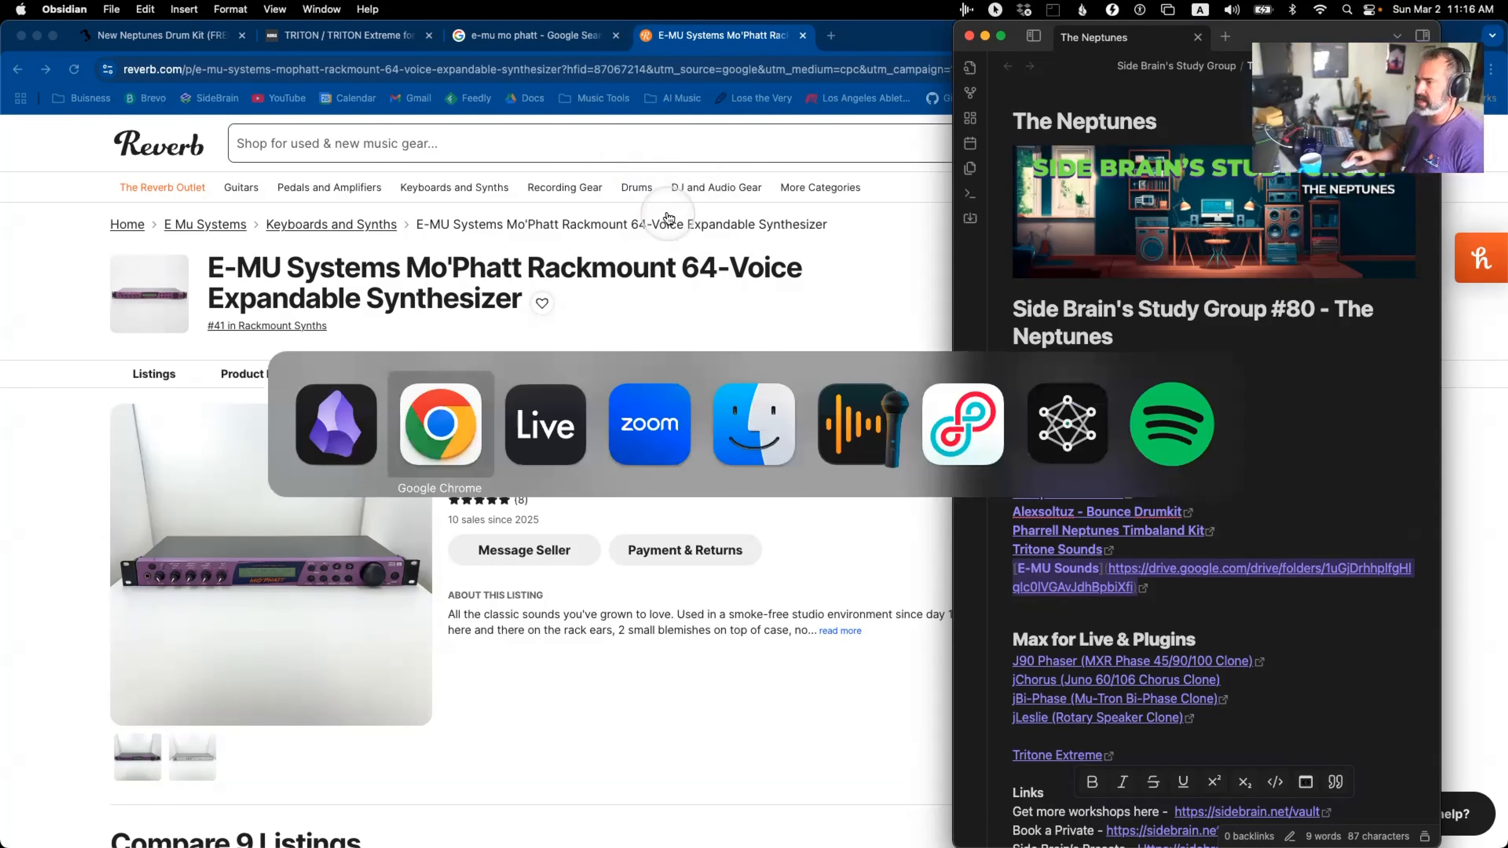
pyautogui.press('super+Tab')
pyautogui.press('Tab')
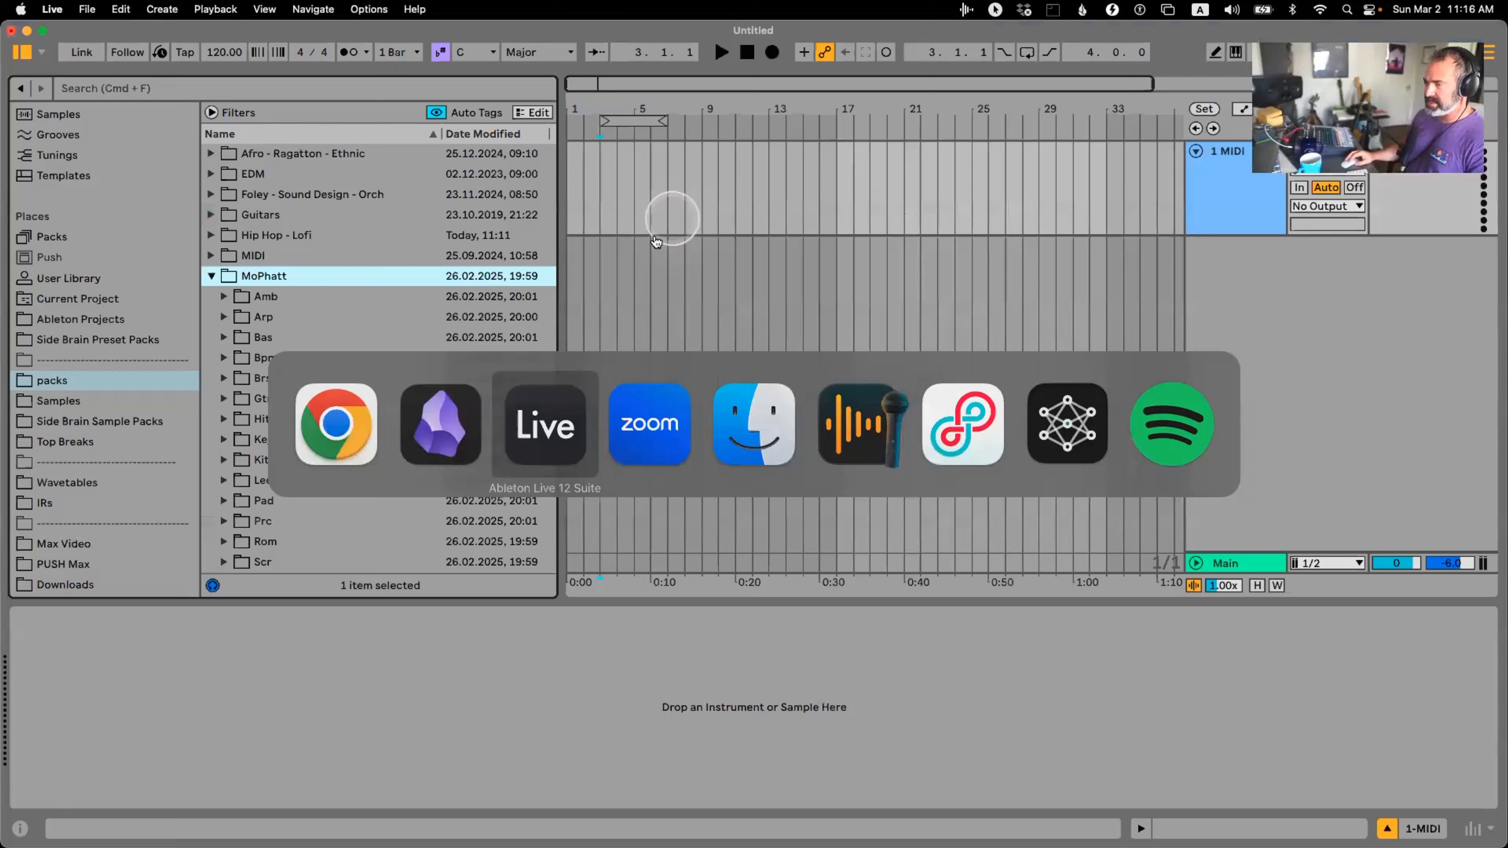
pyautogui.click(211, 276)
pyautogui.click(243, 379)
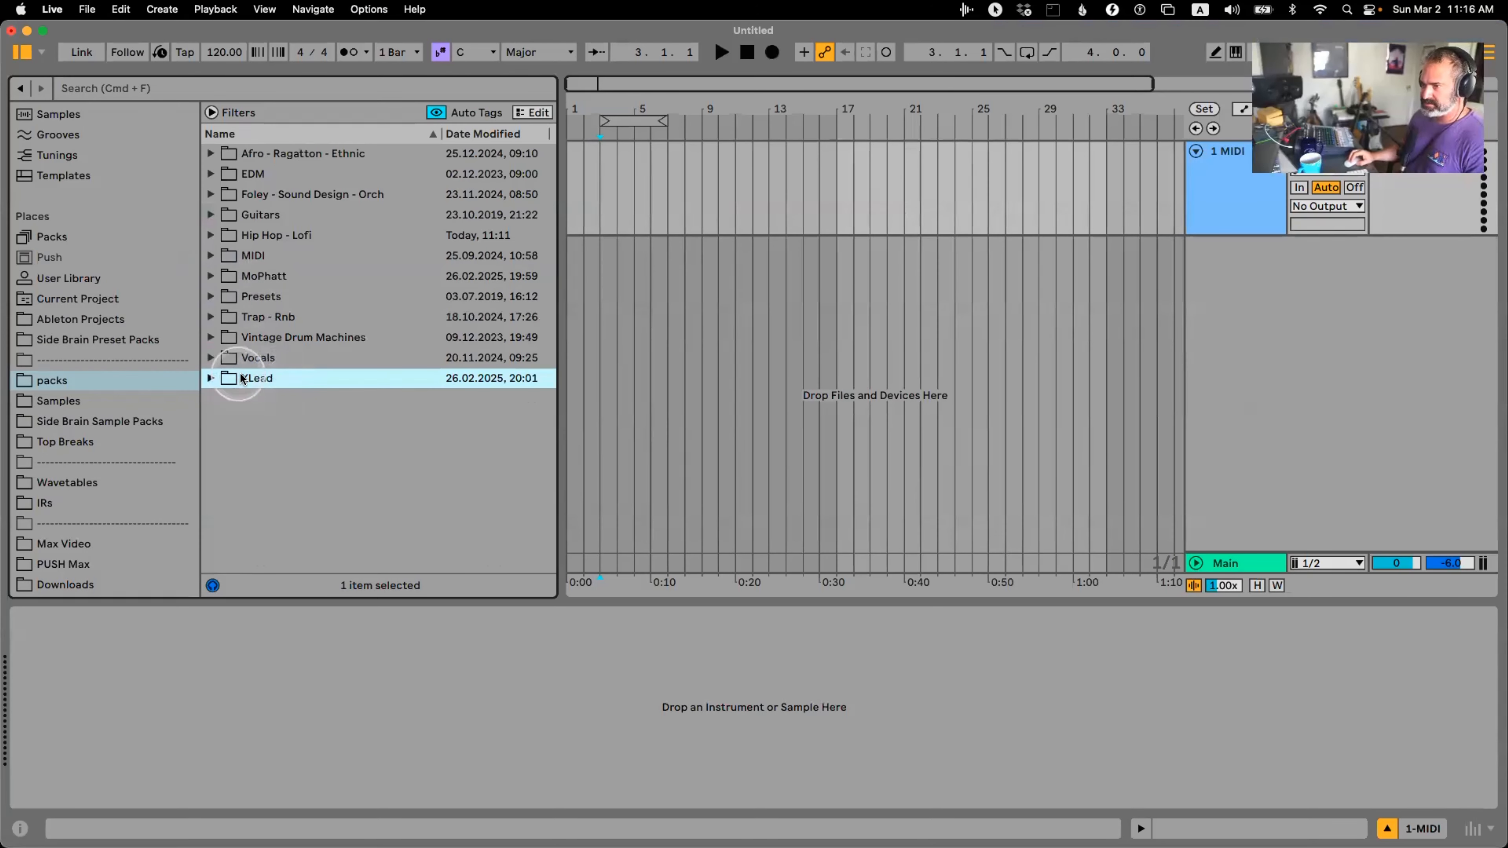
pyautogui.click(214, 380)
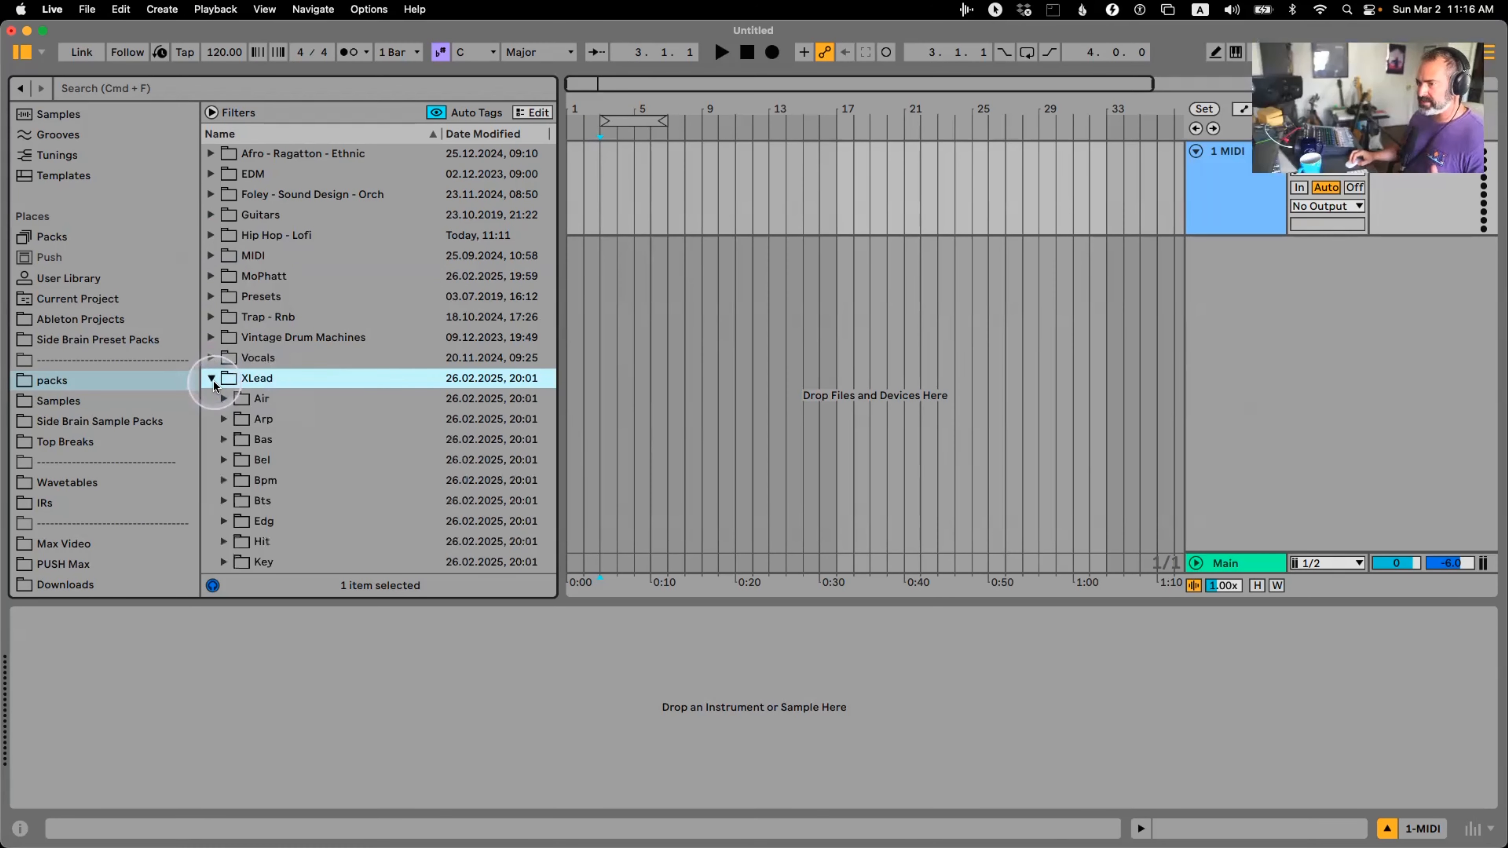
pyautogui.click(213, 379)
# Look through the sound category subfolders of the MoPhatt pack and collapse the pack again
pyautogui.click(210, 277)
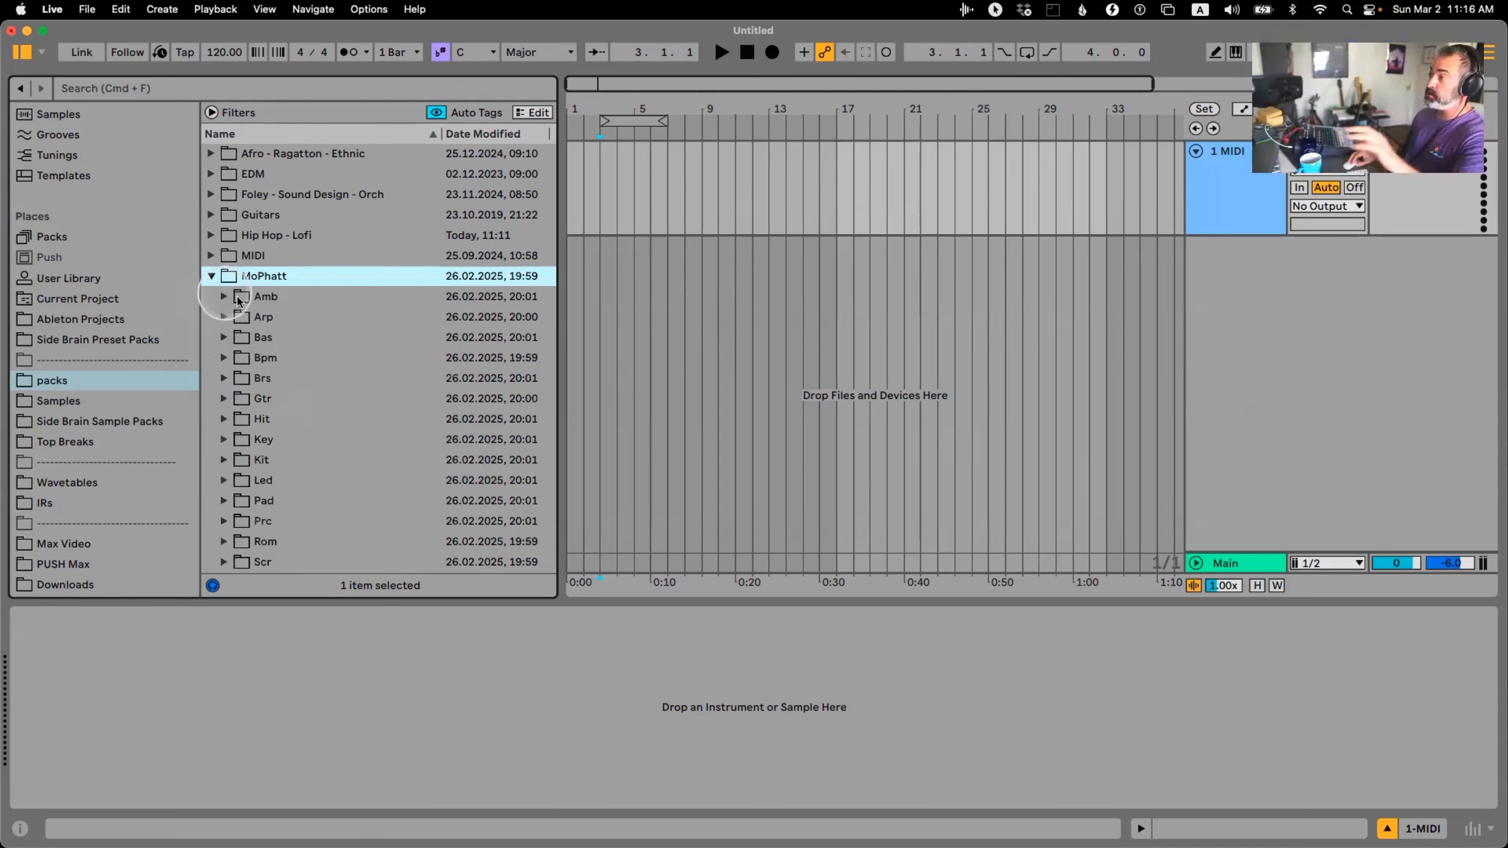
pyautogui.click(298, 319)
pyautogui.scroll(-4, 351, 319)
pyautogui.scroll(3, 395, 326)
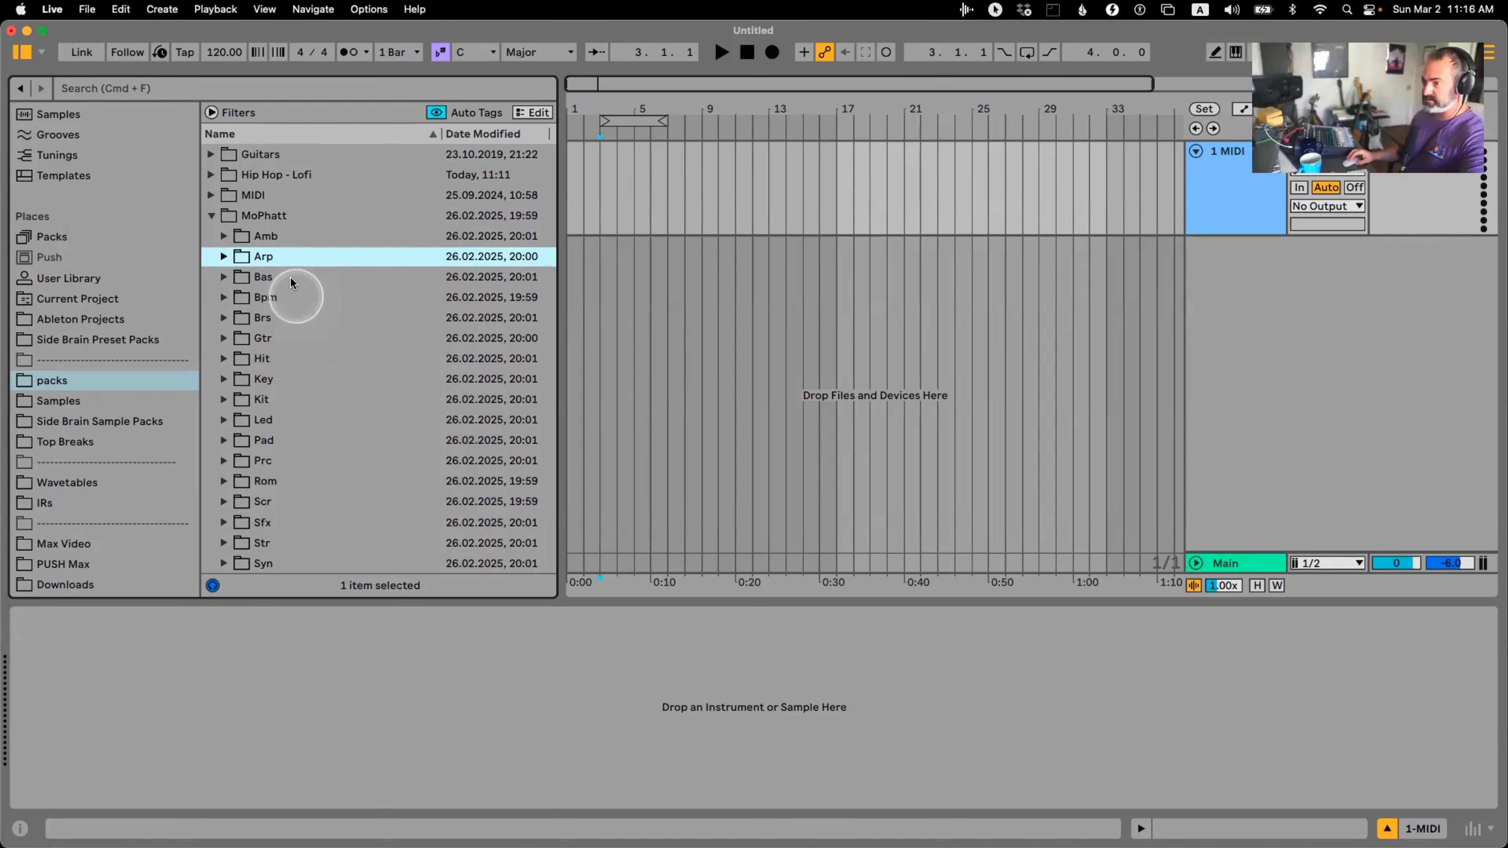
pyautogui.click(211, 215)
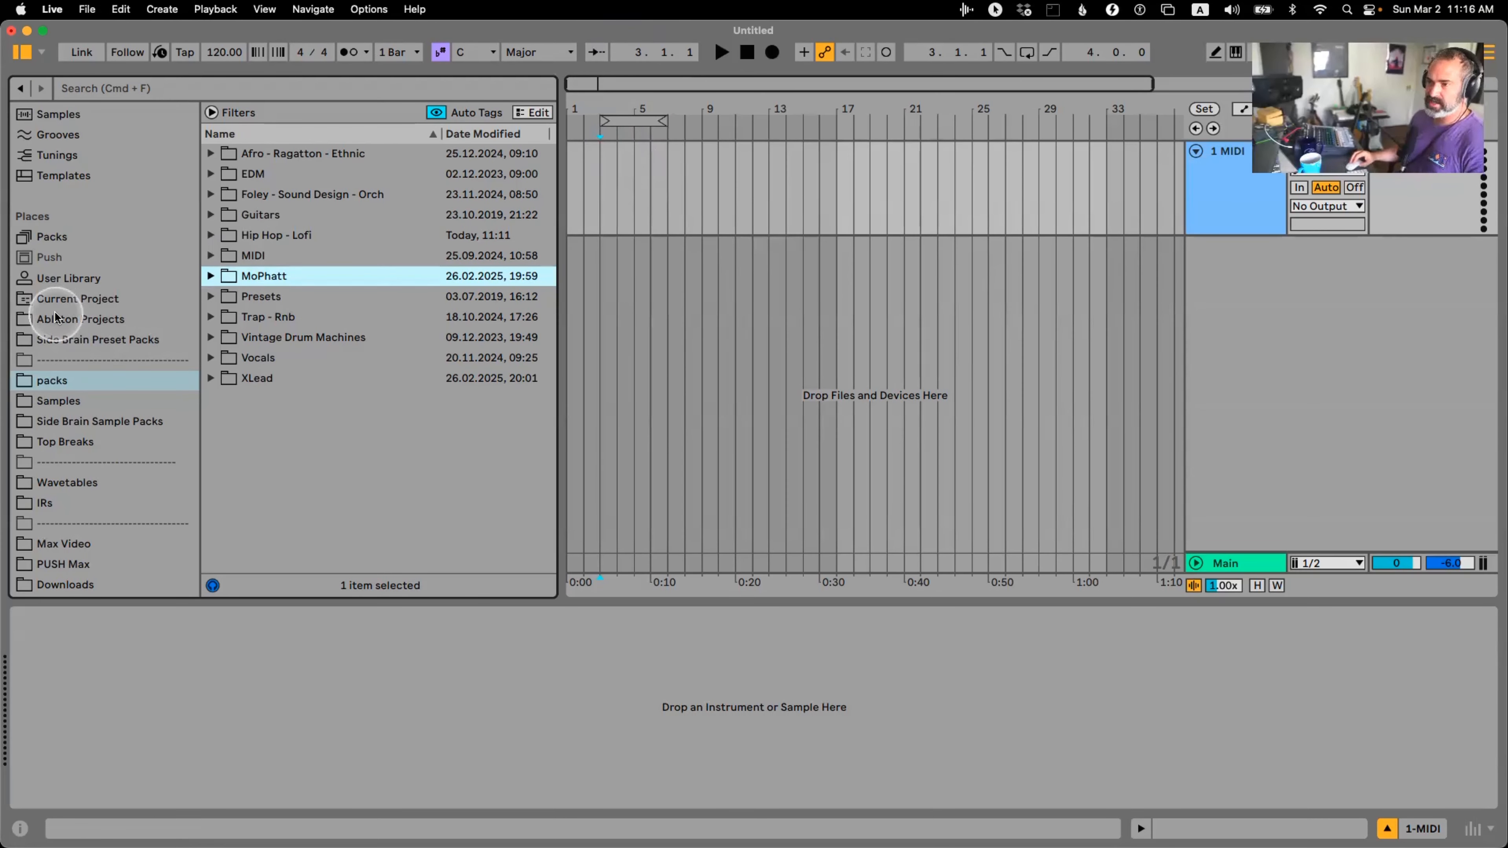
# Expand the Hip Hop - Lofi folder in packs and open The Lunch77 Drumkit folder to show its drum categories
pyautogui.scroll(-2, 62, 309)
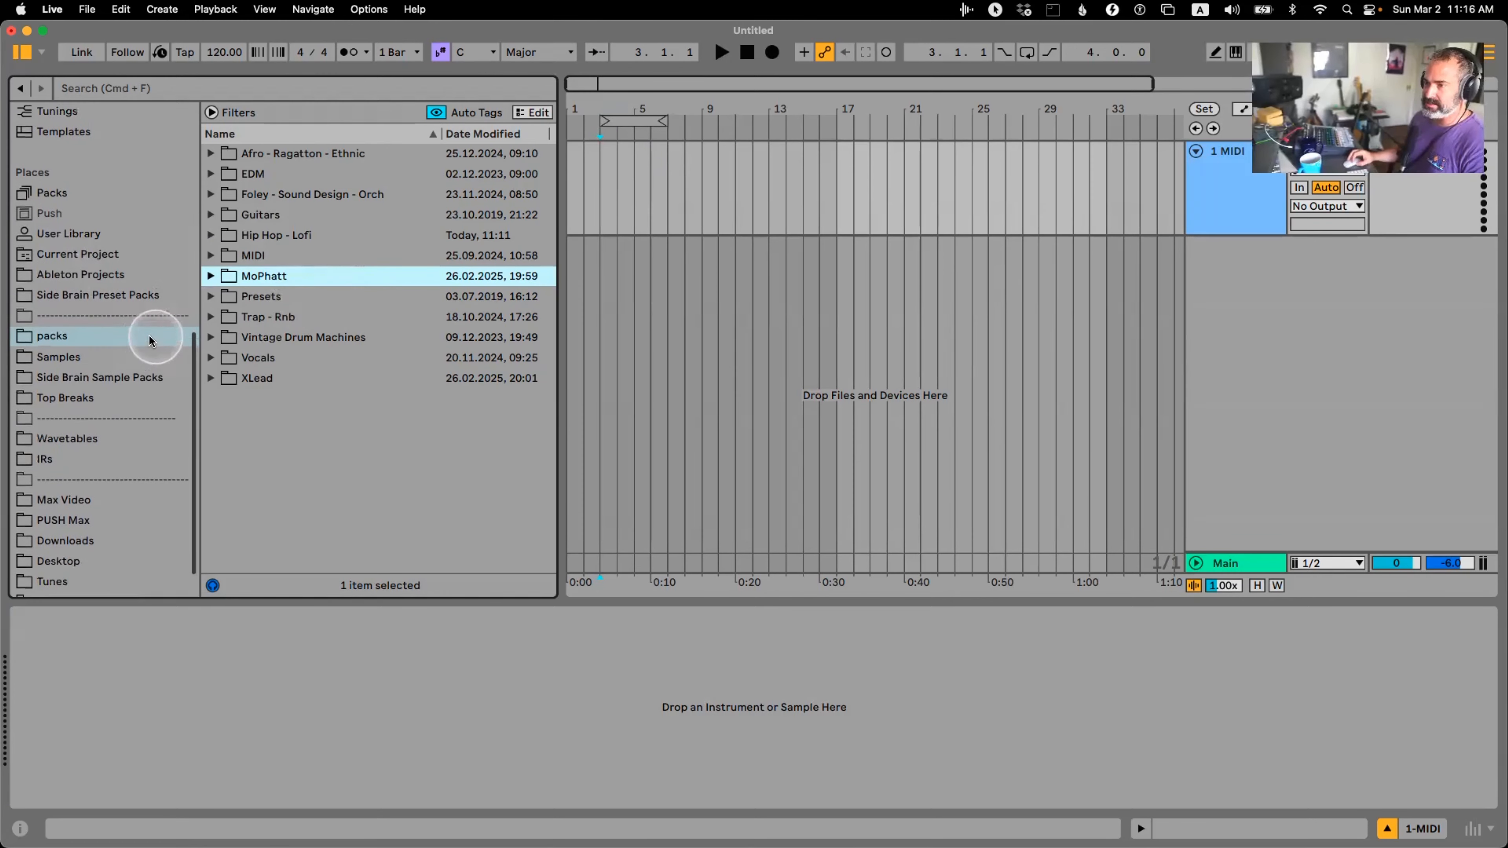
pyautogui.scroll(-1, 95, 338)
pyautogui.scroll(-1, 52, 335)
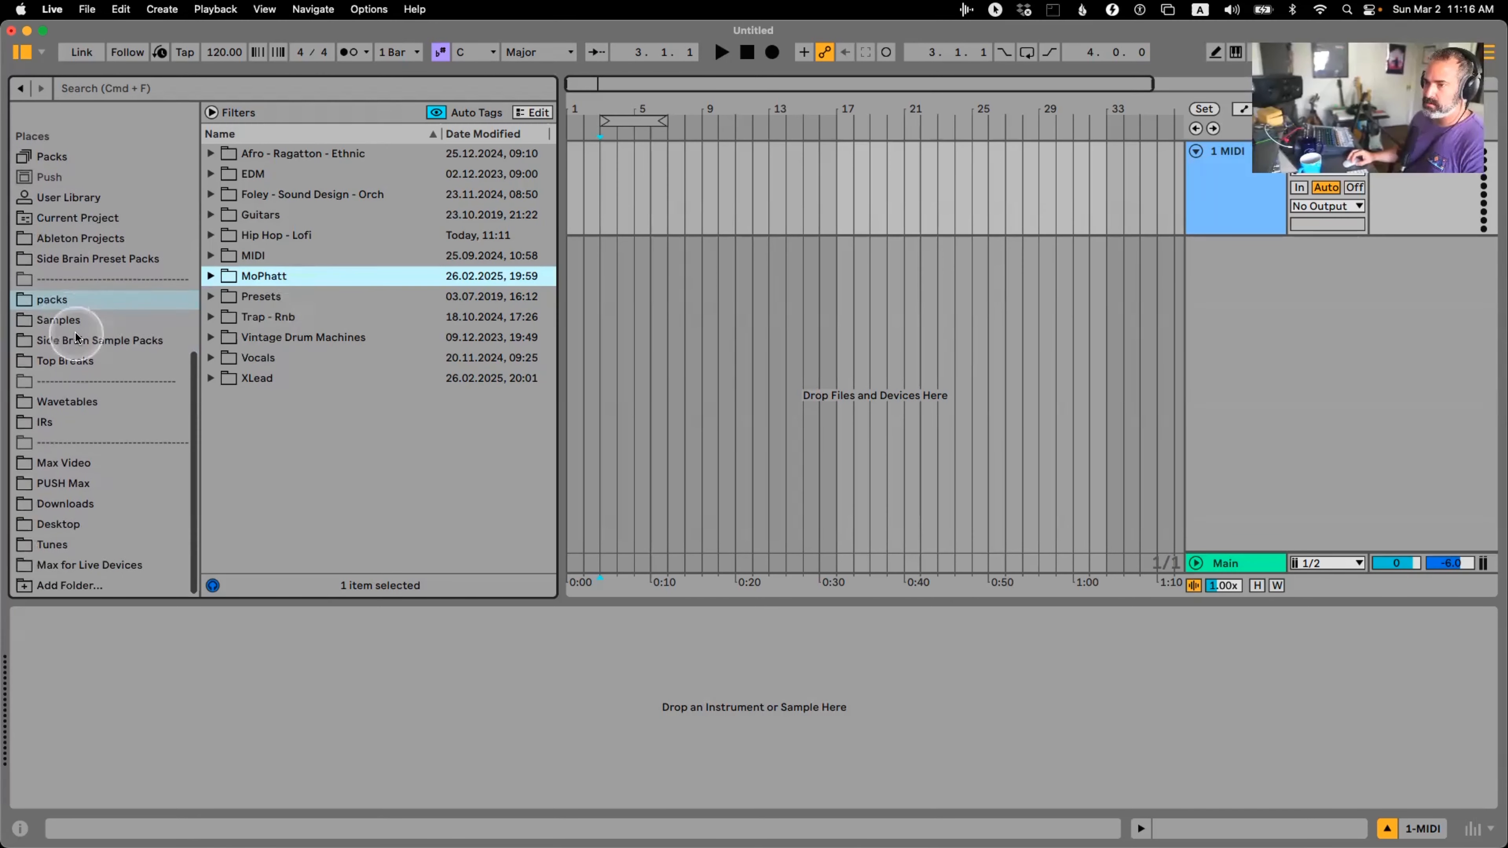
pyautogui.click(111, 302)
pyautogui.scroll(2, 116, 335)
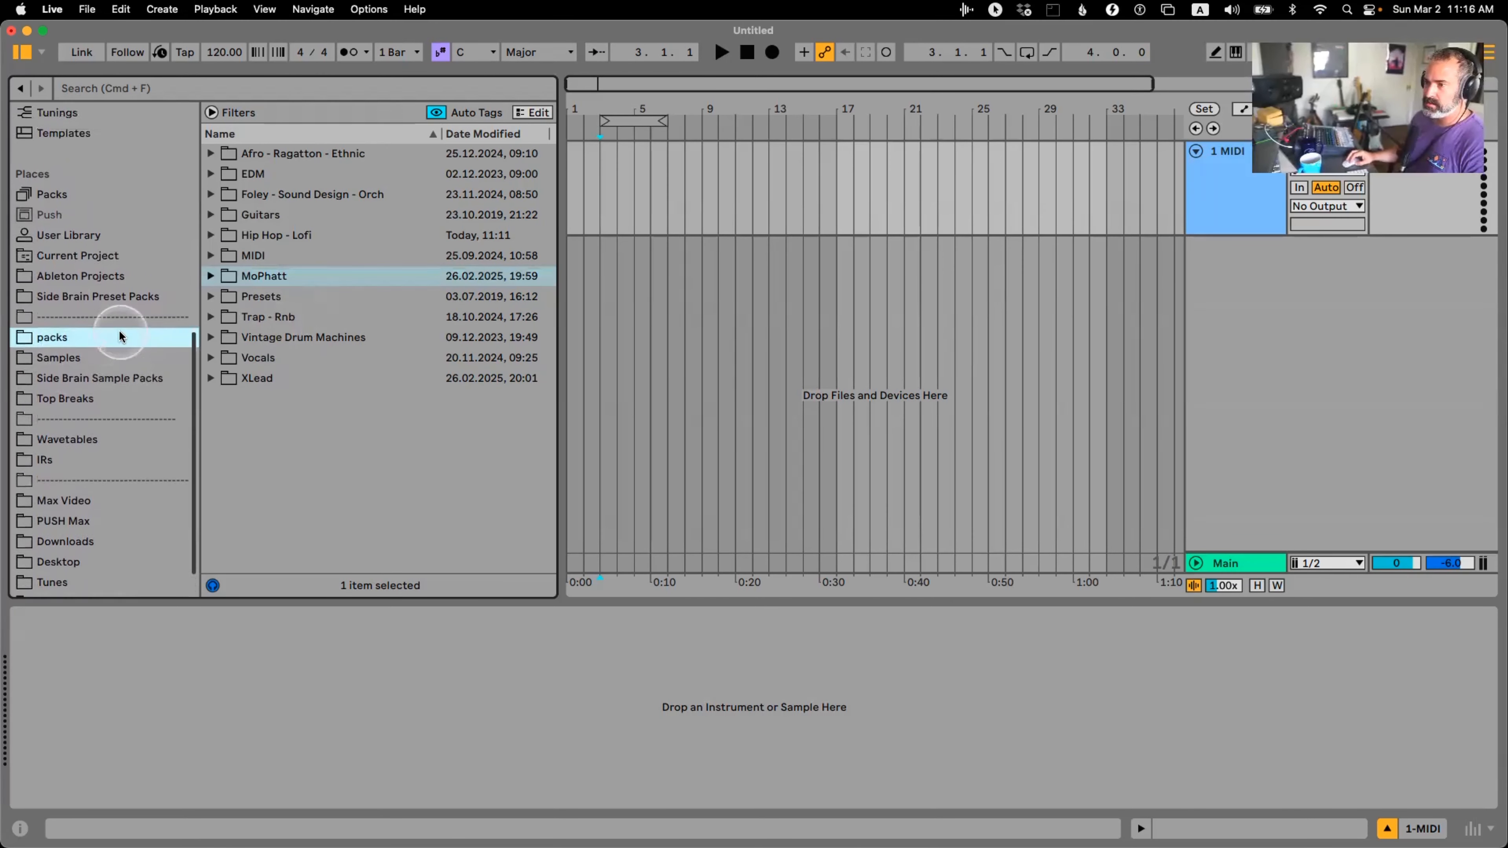
pyautogui.click(211, 234)
pyautogui.scroll(-10, 317, 300)
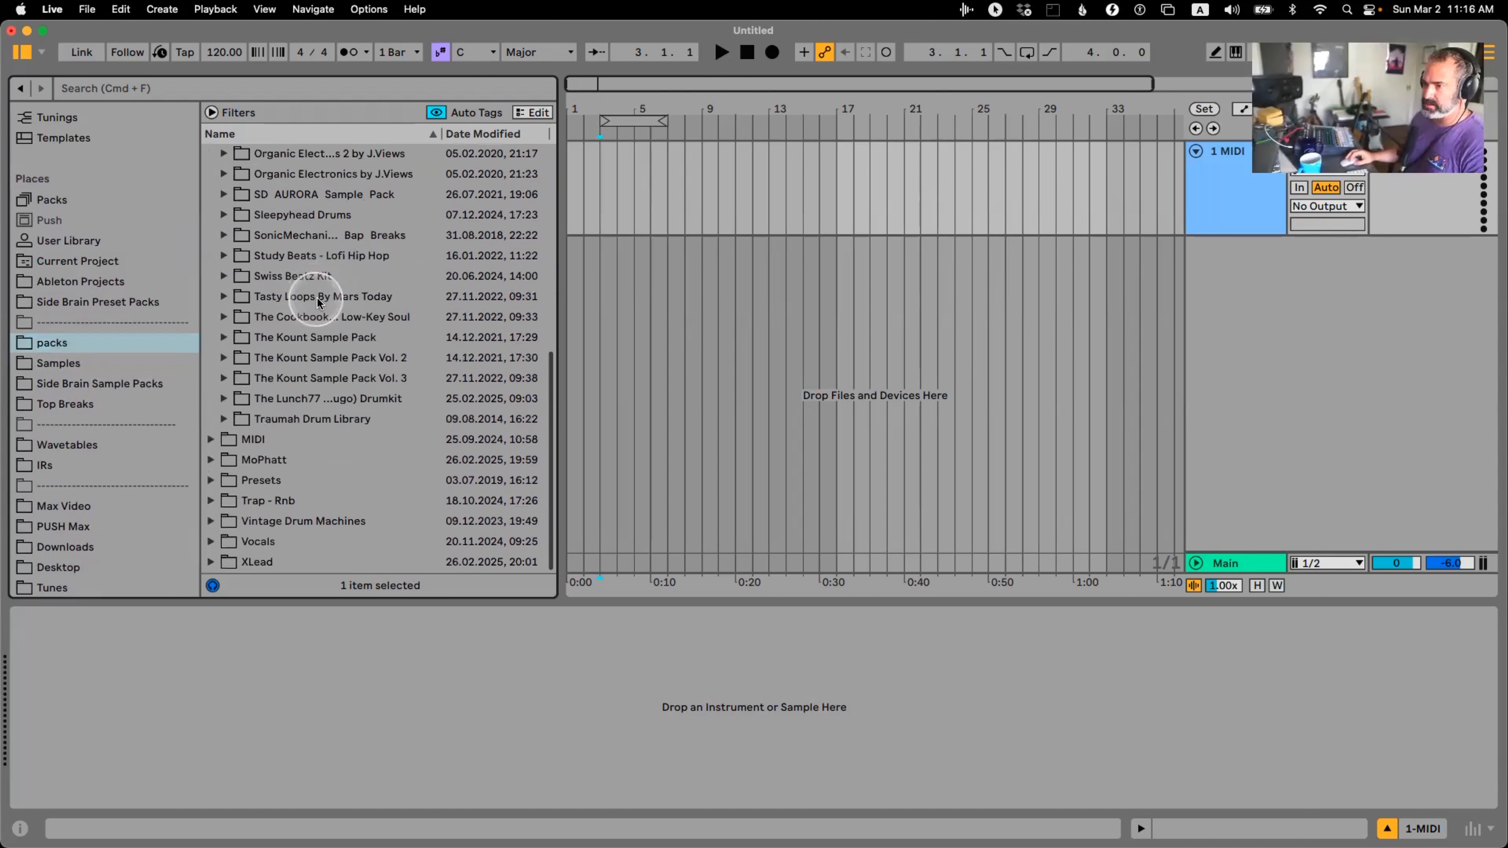
pyautogui.click(299, 399)
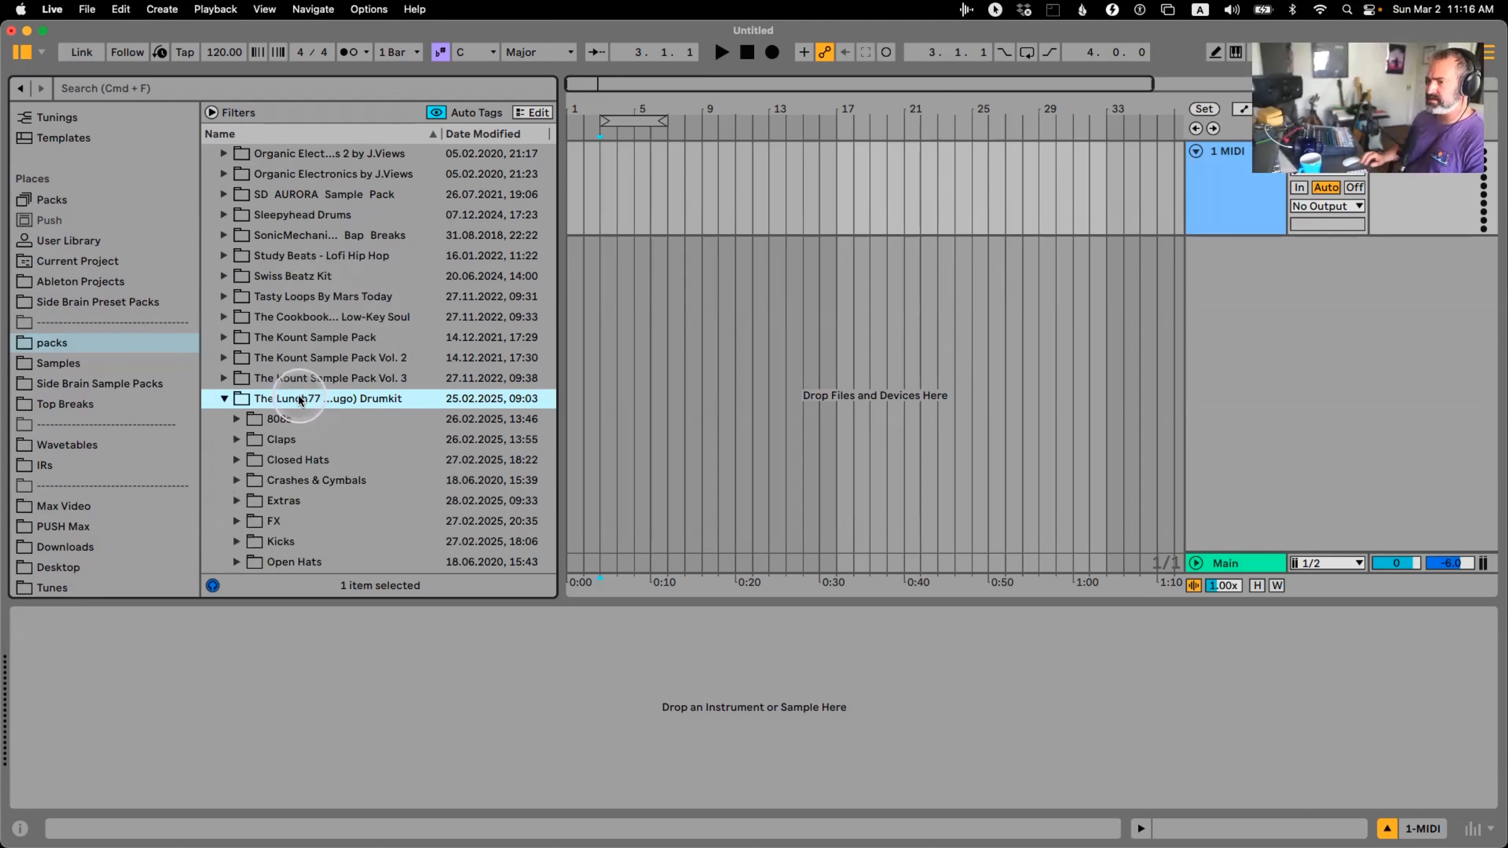
pyautogui.press('Right')
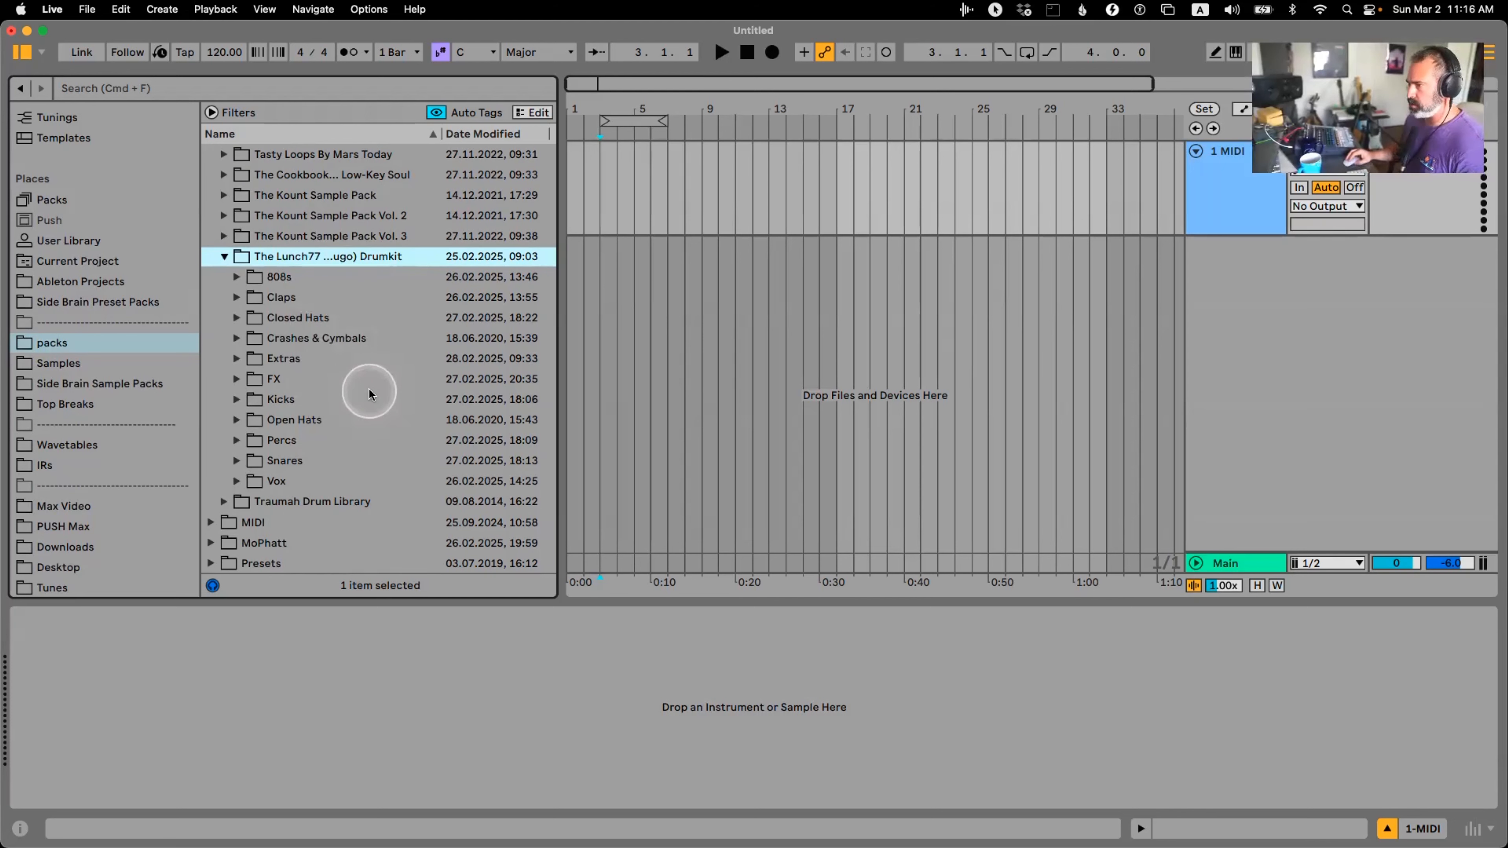
# Set the project tempo to 90 BPM
pyautogui.click(230, 52)
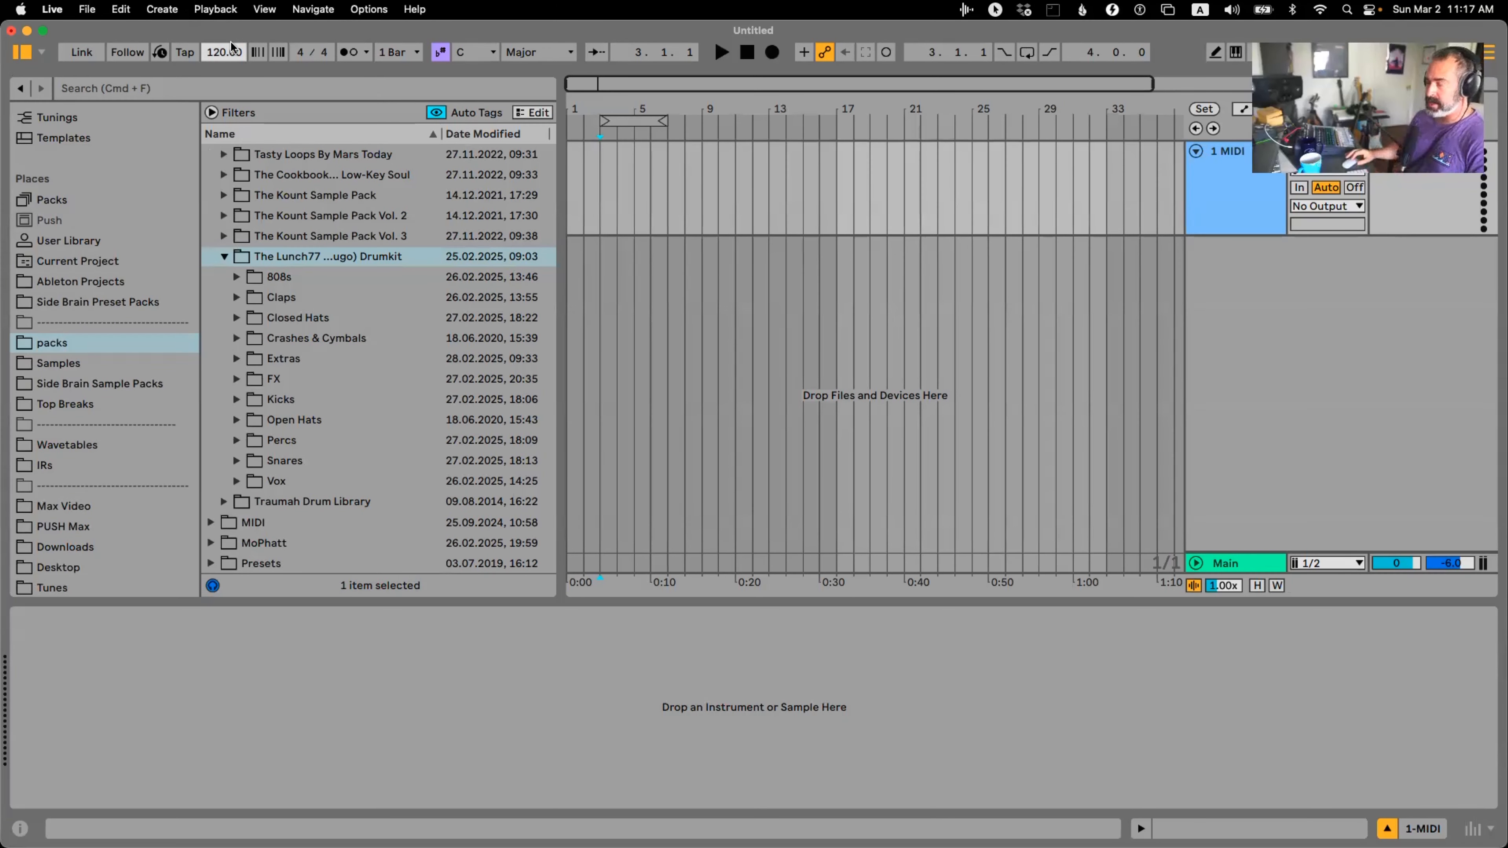
pyautogui.click(231, 47)
pyautogui.write('90')
pyautogui.press('Return')
pyautogui.click(231, 48)
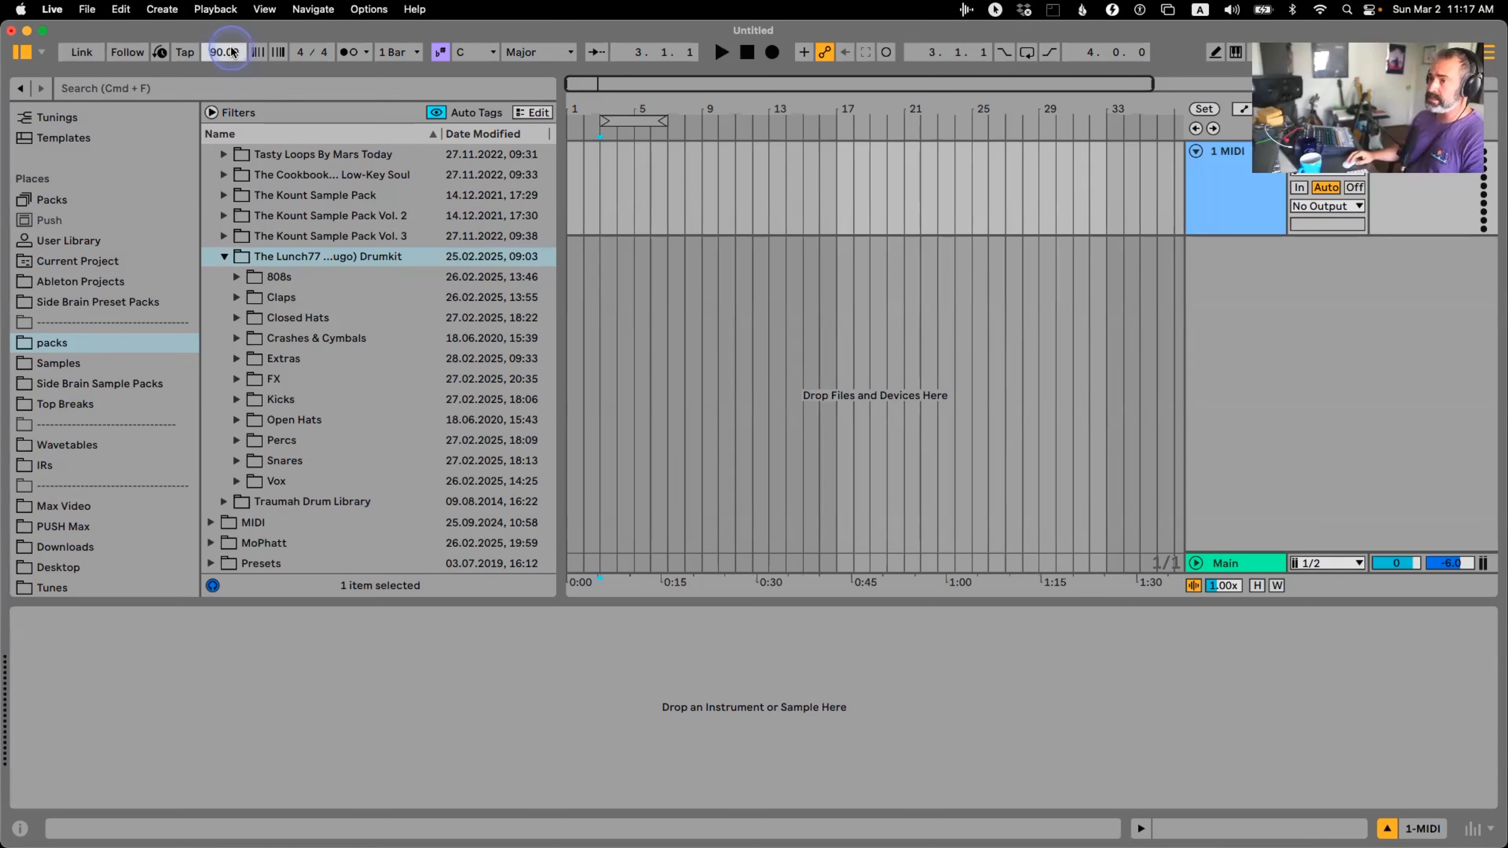
# Try a project tempo of 115 BPM and settle on 105 BPM
pyautogui.write('115')
pyautogui.press('Return')
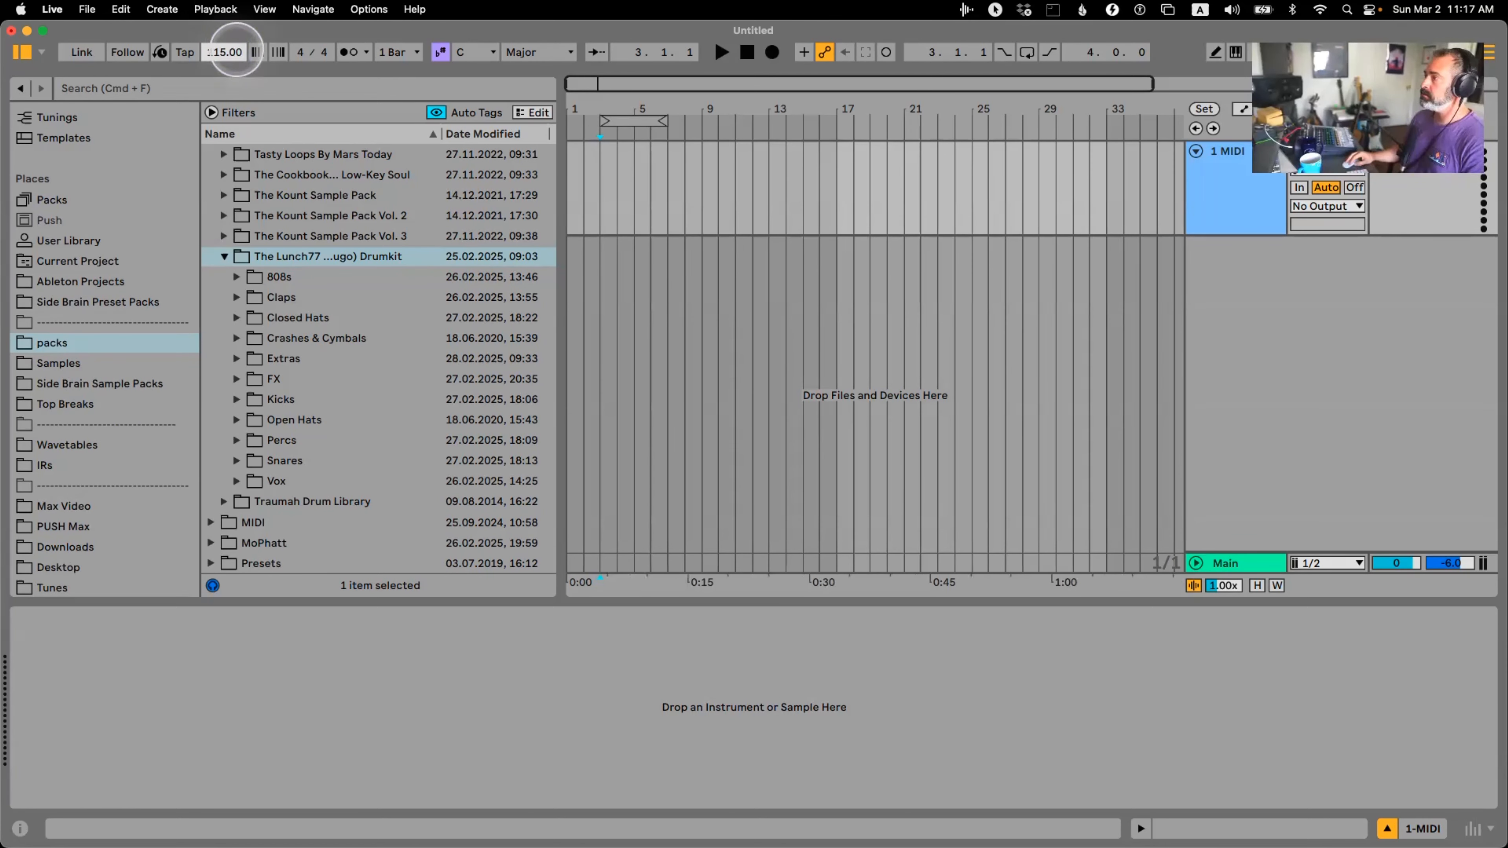
pyautogui.write('105')
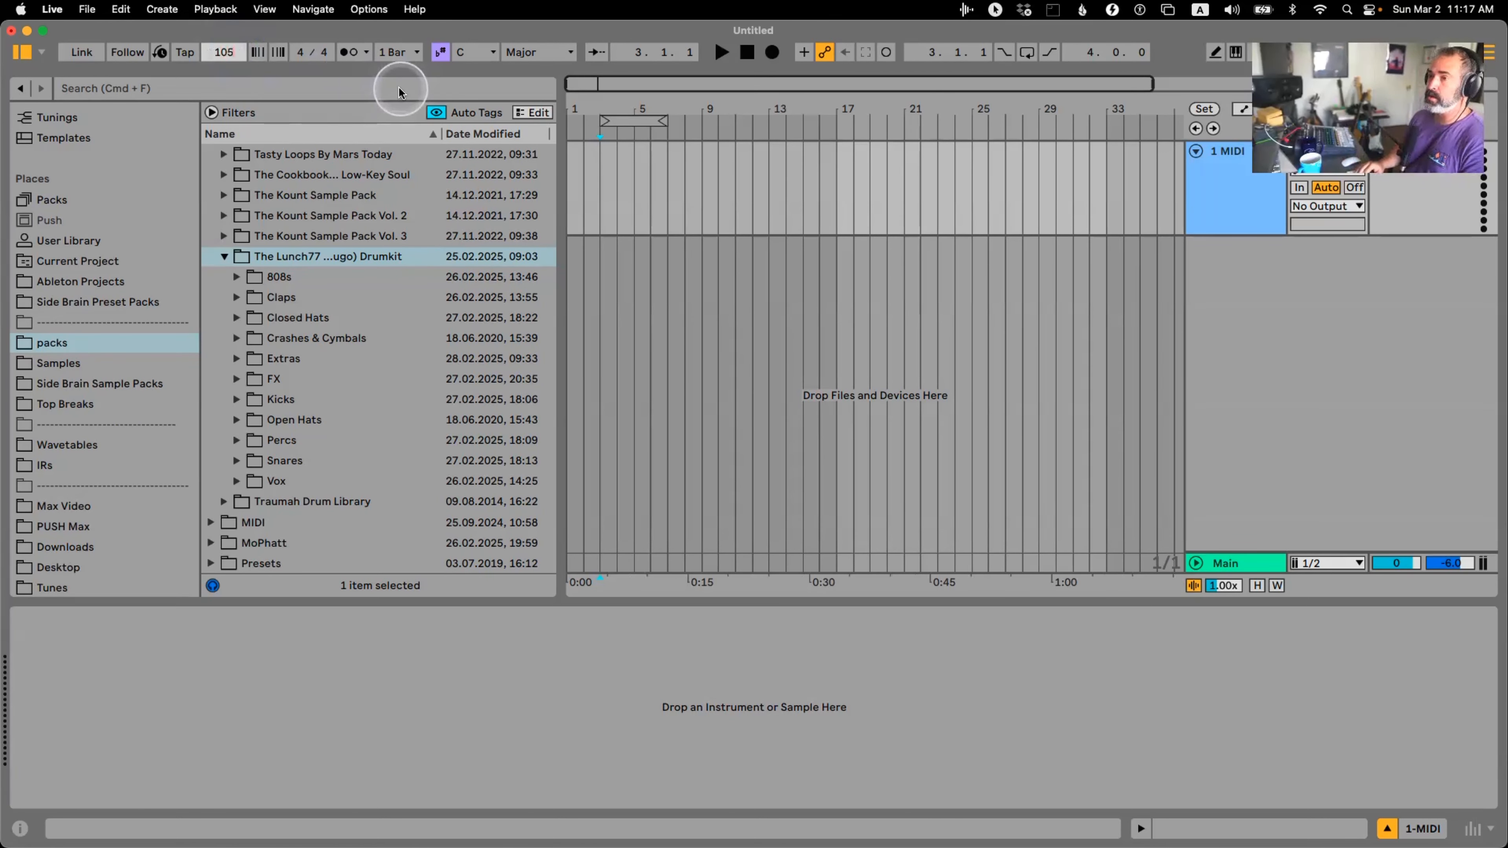
pyautogui.press('Return')
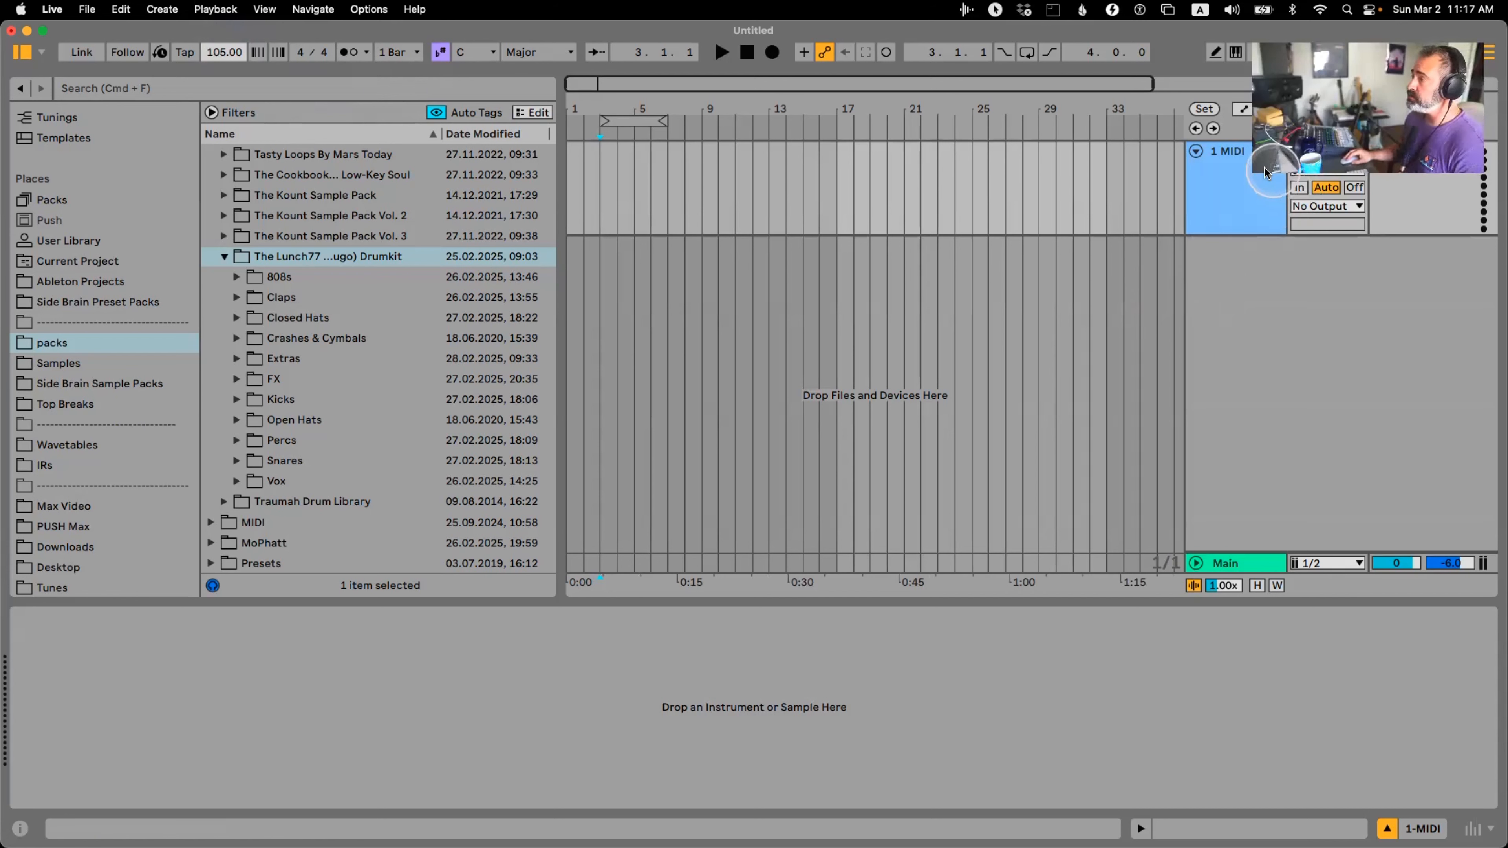
# Select the empty MIDI track and place the insert marker at its very start, 1.1.1
pyautogui.moveTo(1266, 172); pyautogui.dragTo(1333, 128)
pyautogui.click(1255, 199)
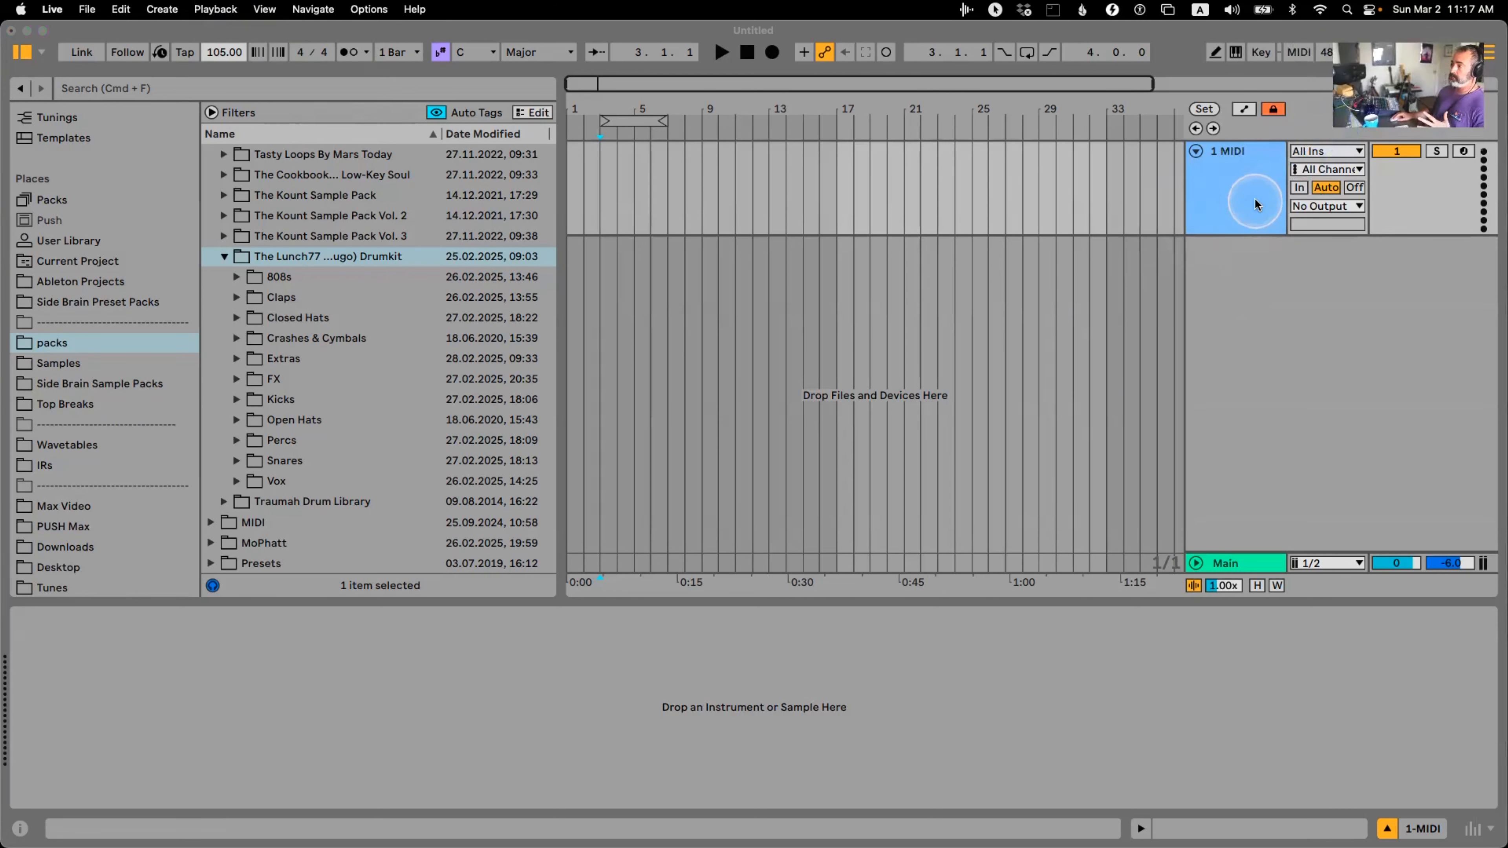
pyautogui.click(1254, 200)
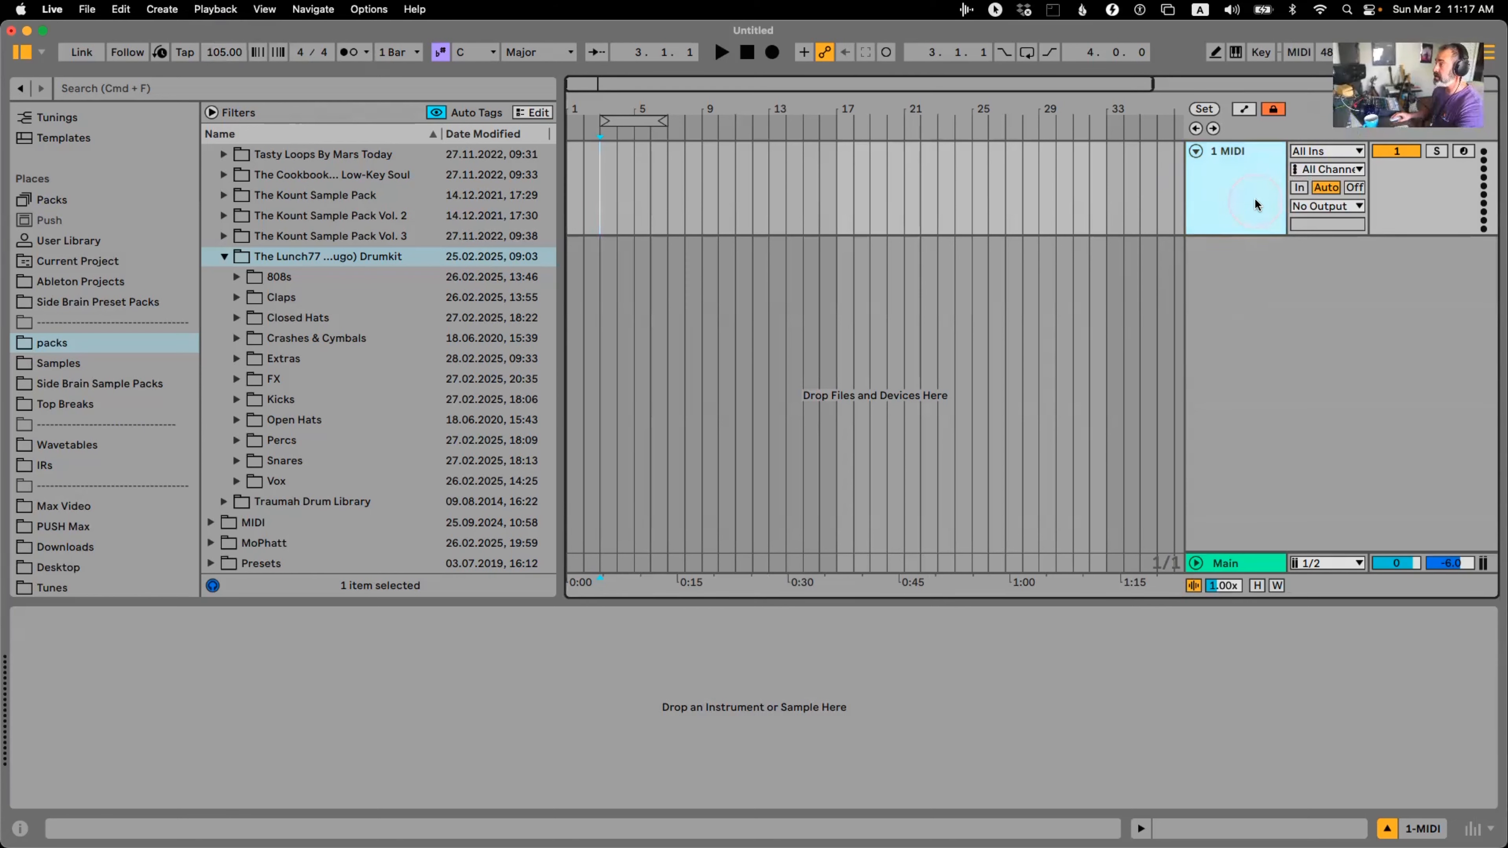
pyautogui.click(646, 380)
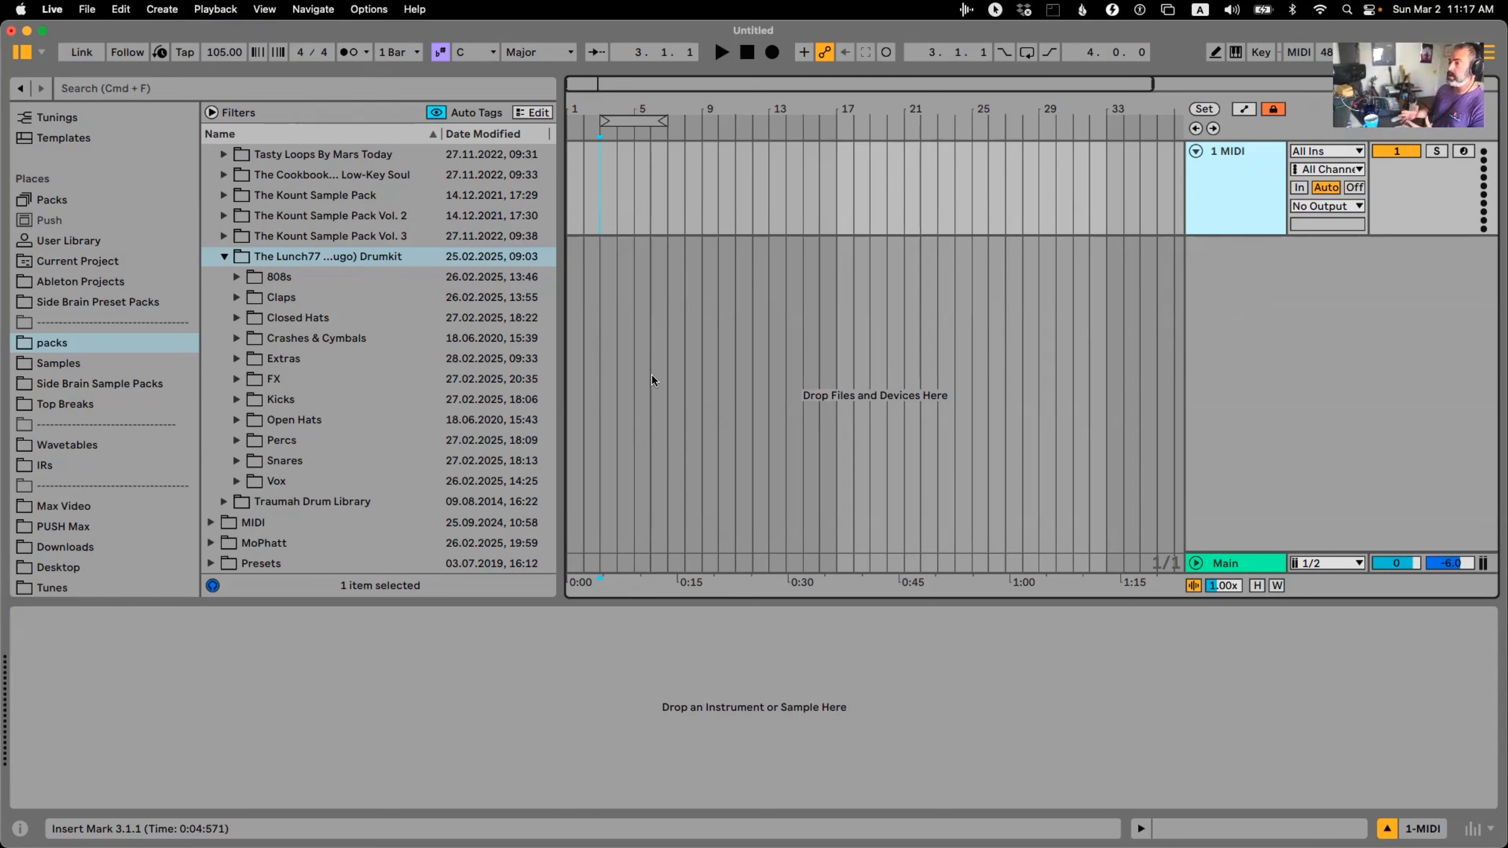
pyautogui.click(571, 211)
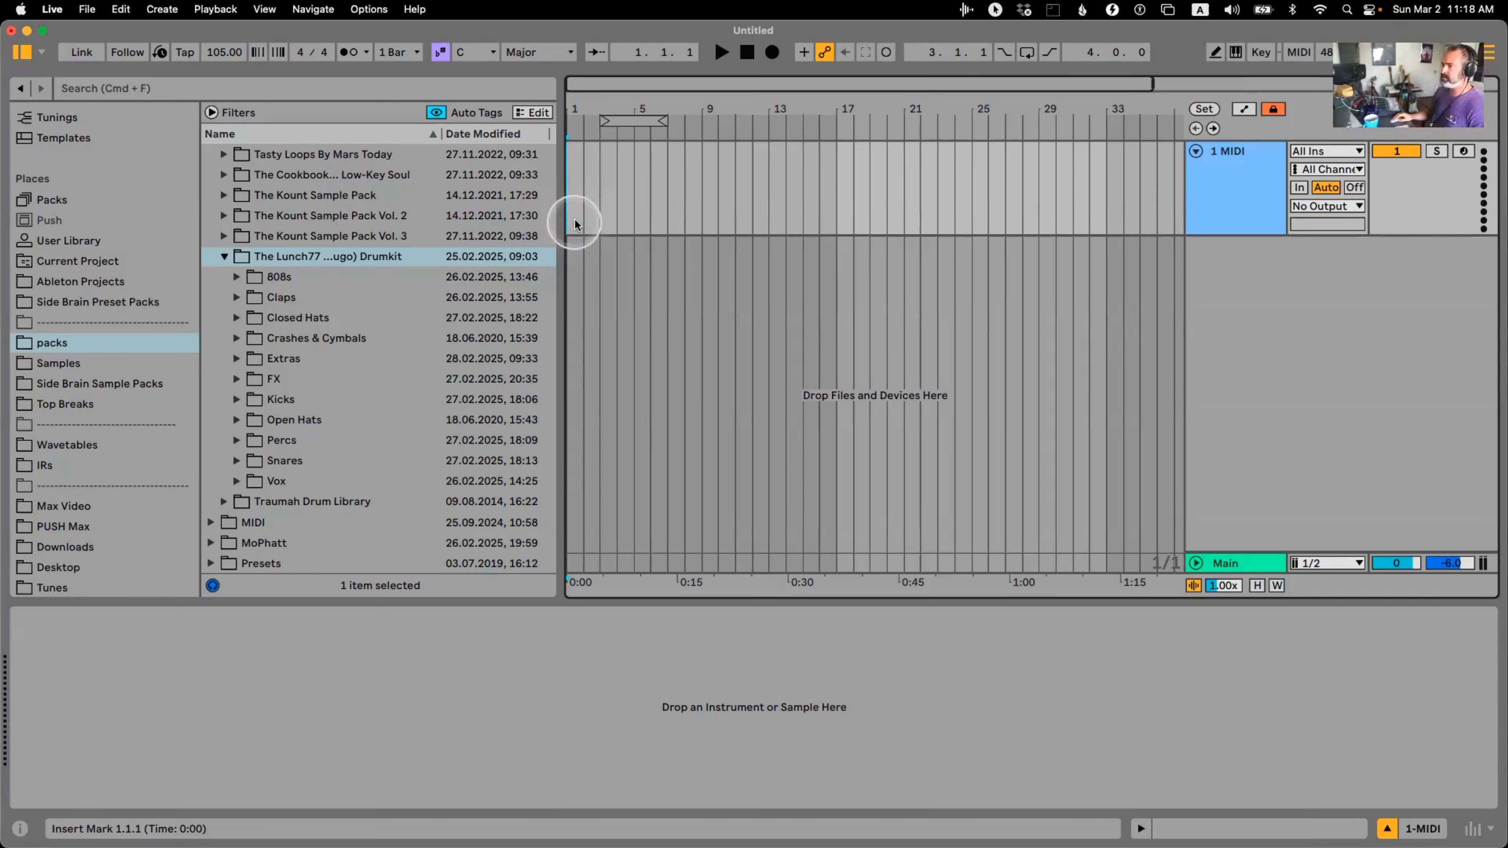
# Look over the Lunch77 Drumkit folder by selecting it and its Claps, Closed Hats and Kicks subfolders
pyautogui.click(309, 262)
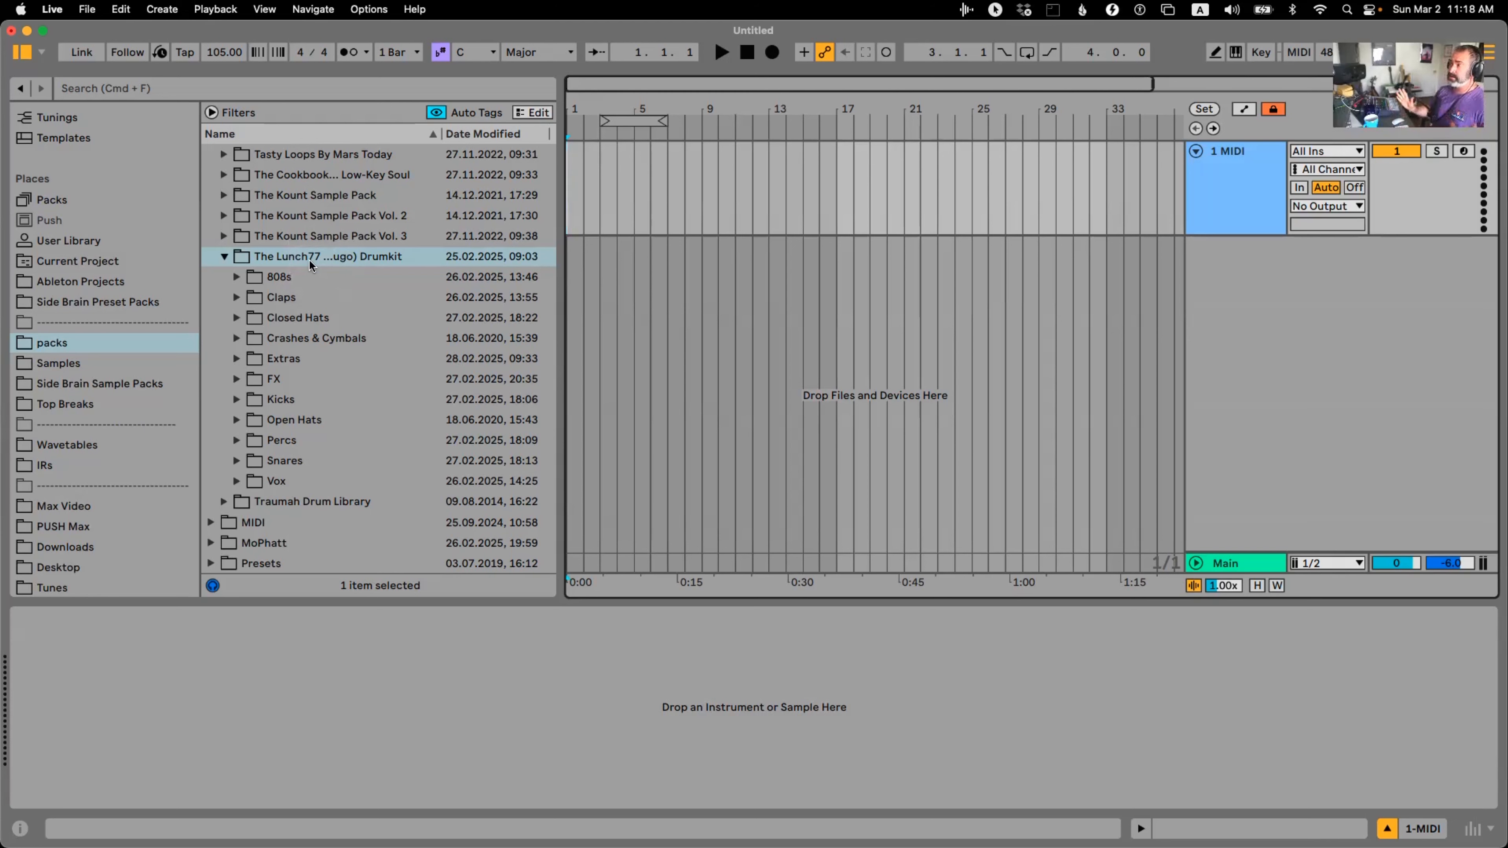
pyautogui.click(309, 260)
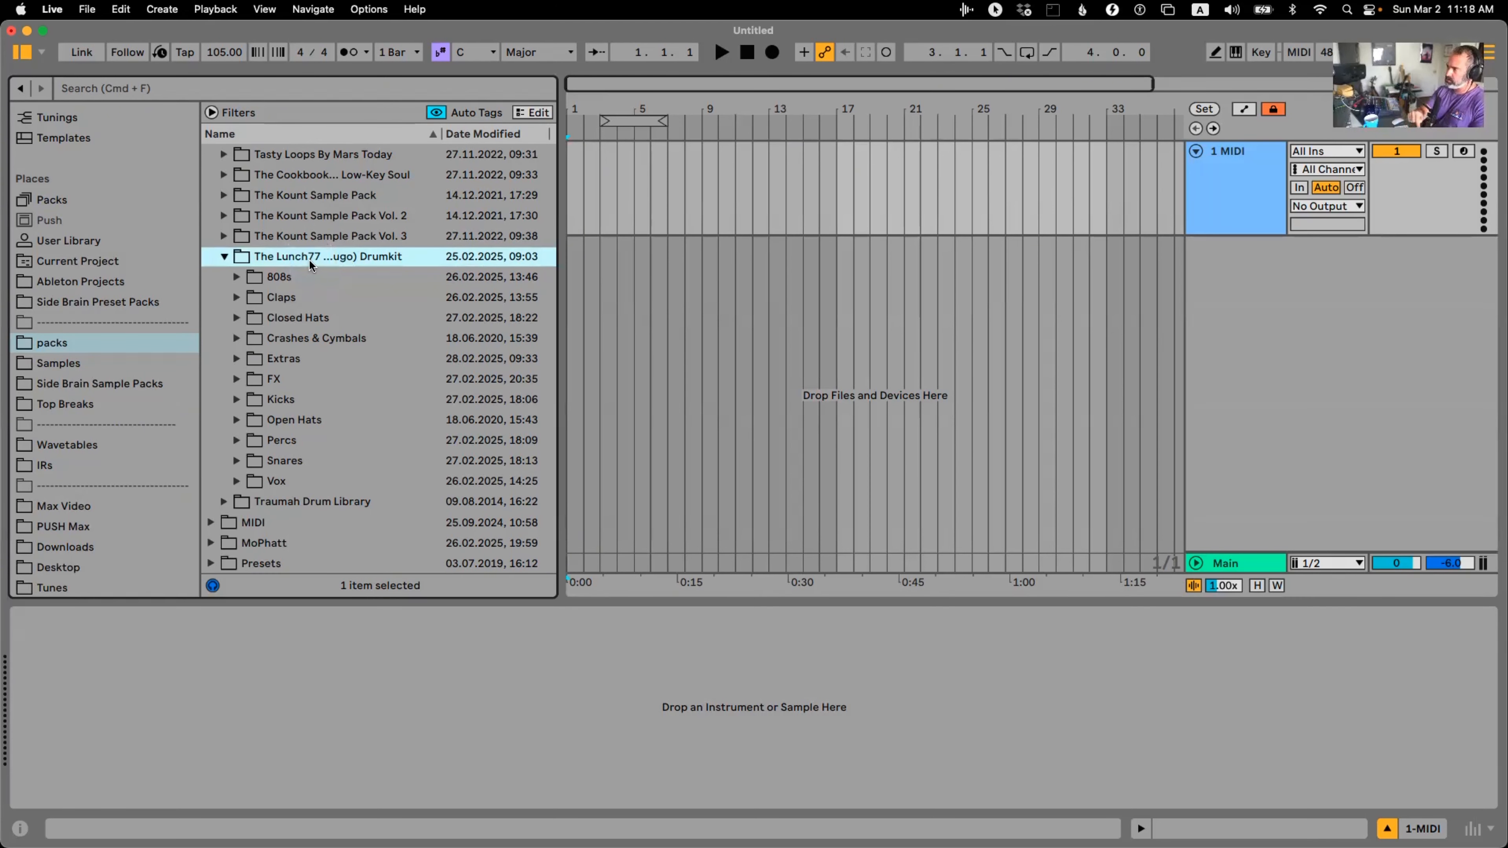
pyautogui.click(321, 299)
pyautogui.click(313, 321)
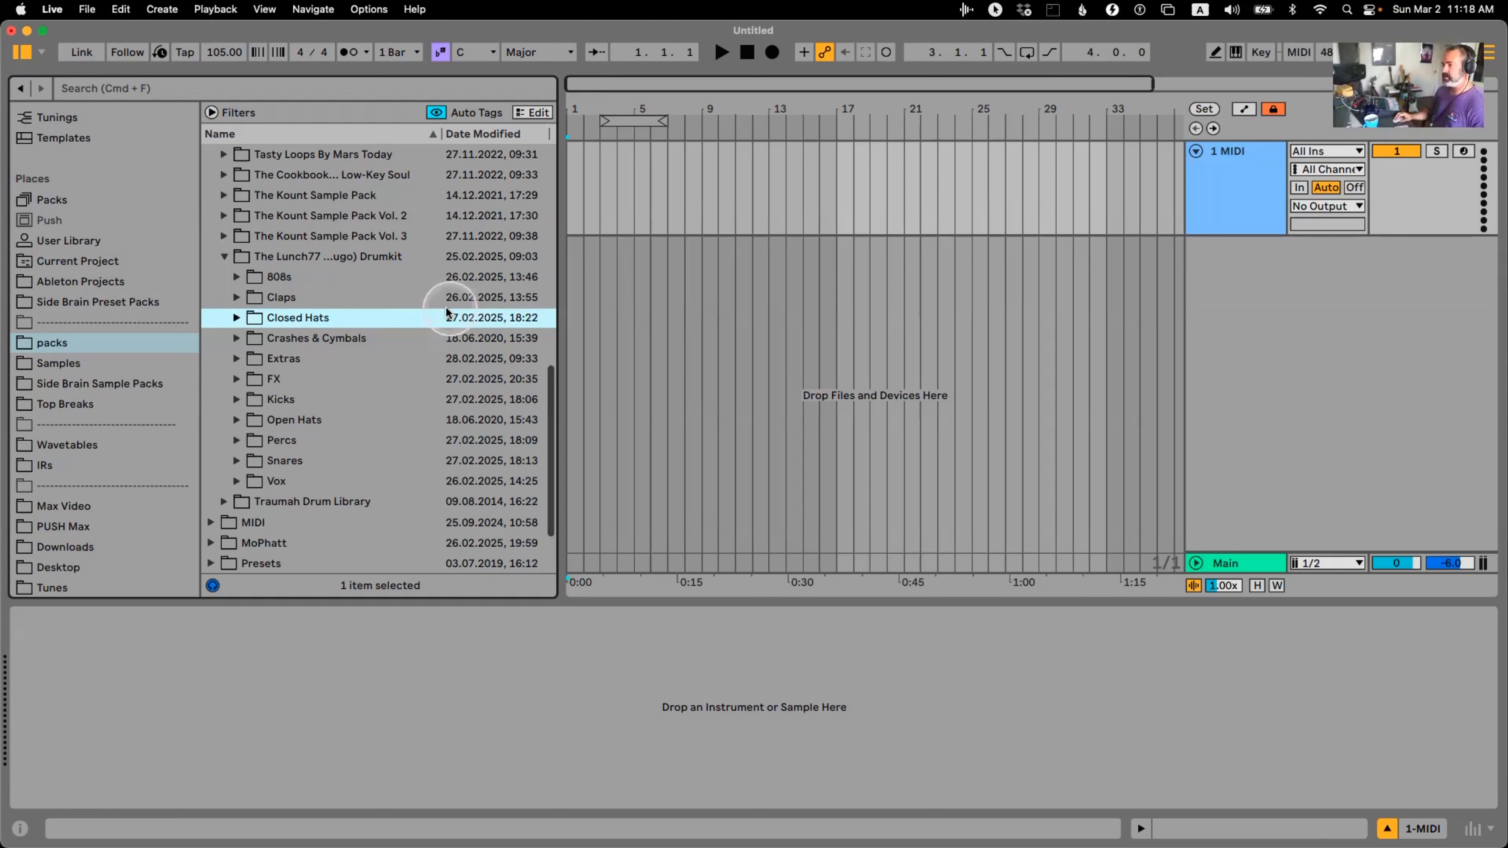
pyautogui.click(310, 392)
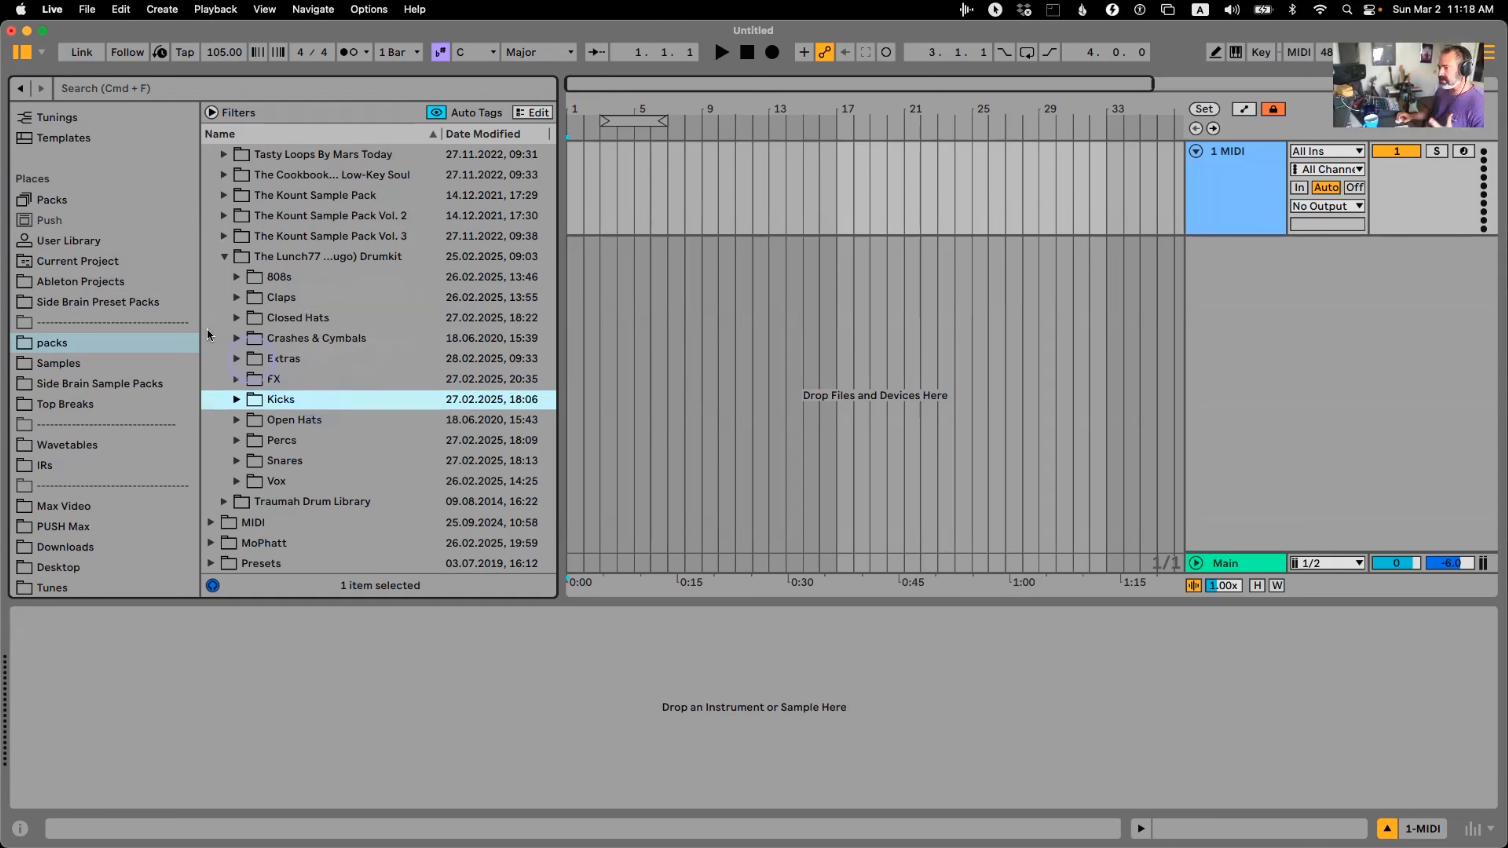
# Search the Drums library for "nept" and load Neptunes Kit 1.adg onto the MIDI track
pyautogui.scroll(5, 161, 282)
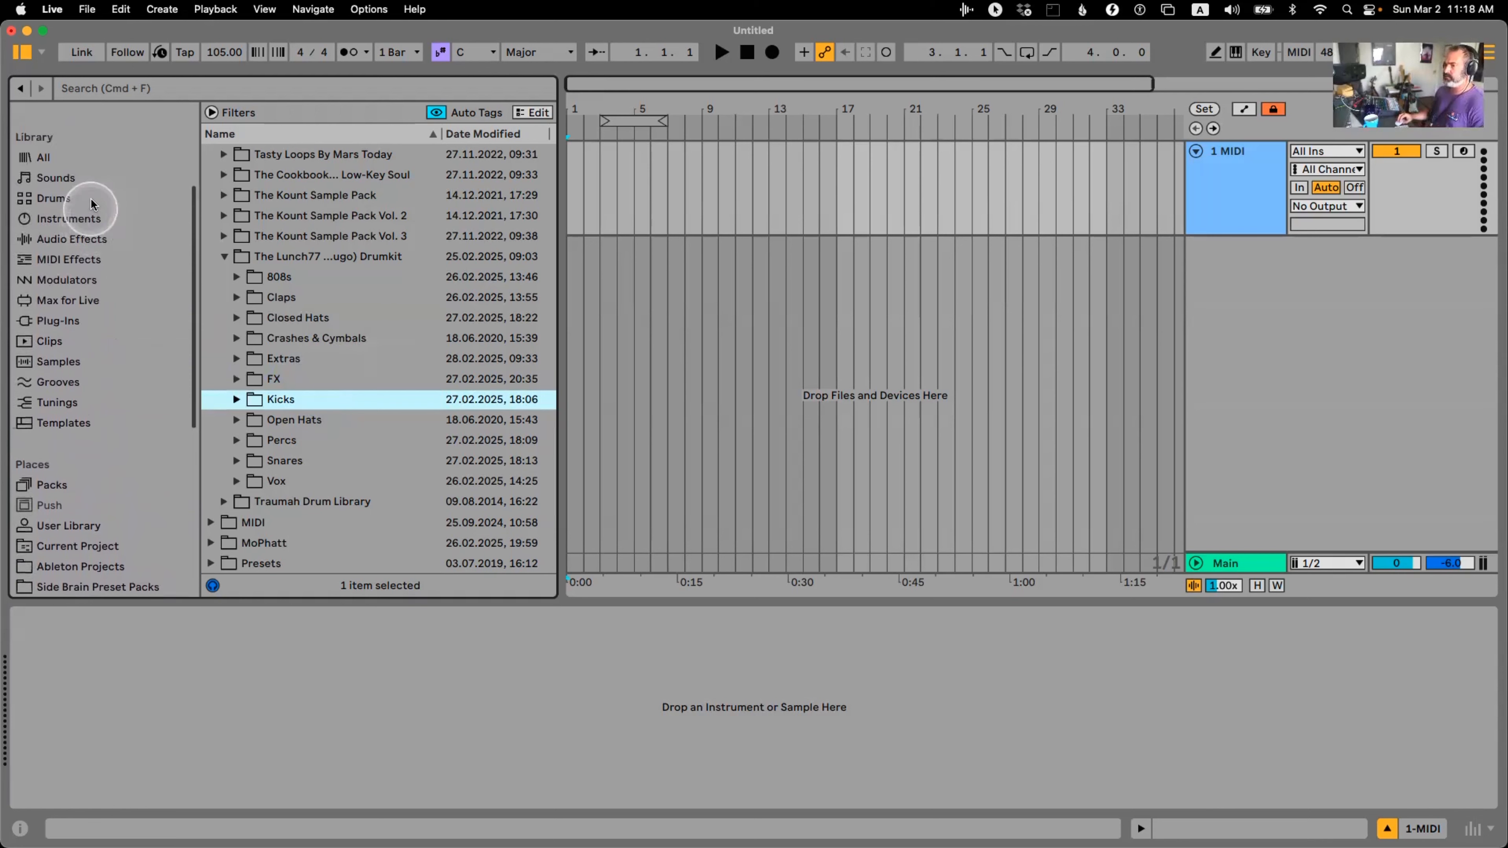
pyautogui.click(91, 198)
pyautogui.click(143, 96)
pyautogui.write('the')
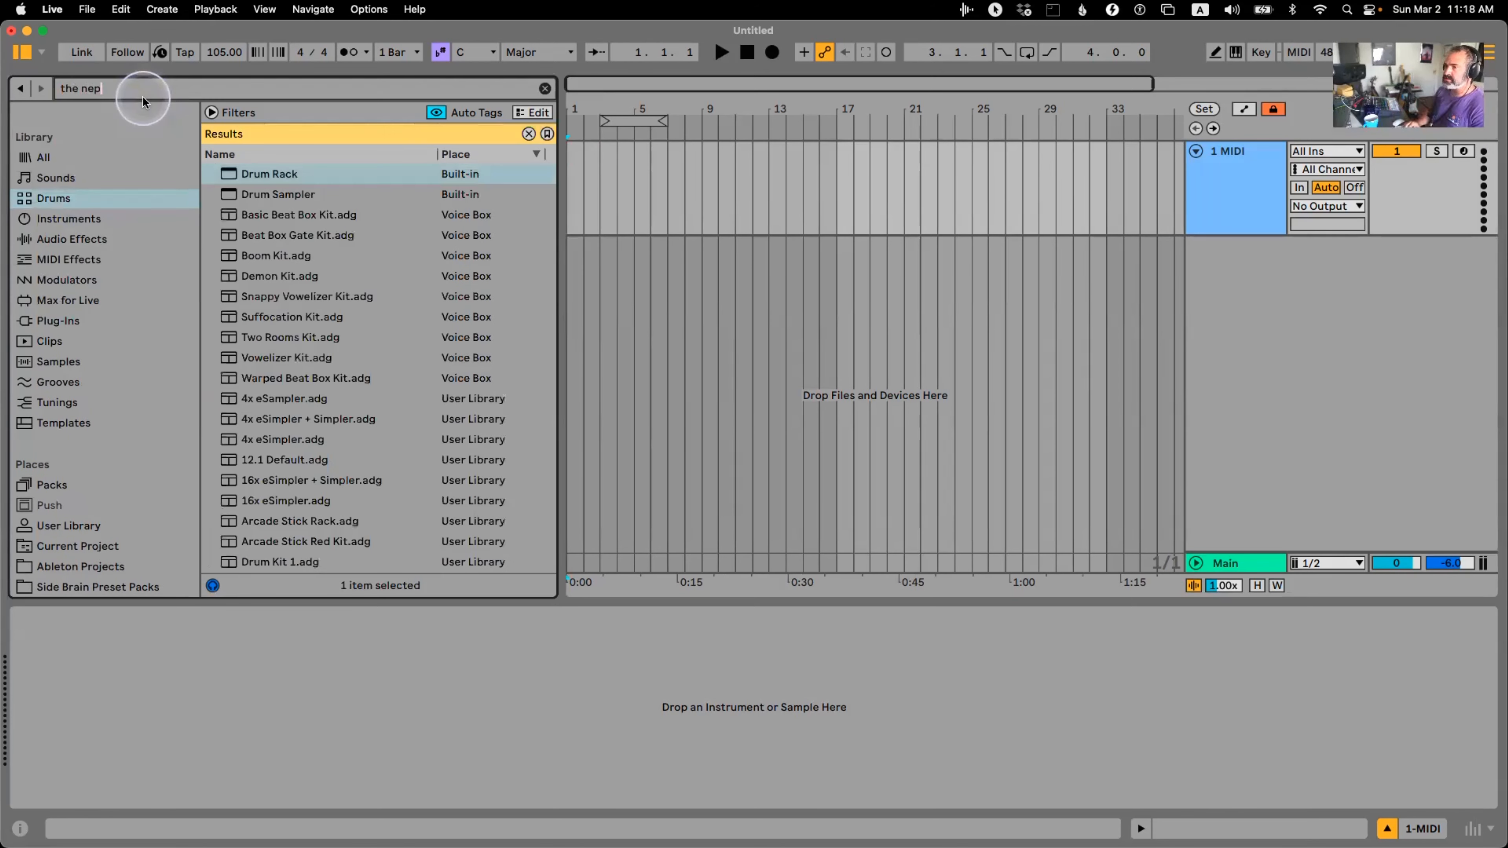
pyautogui.write(' nept')
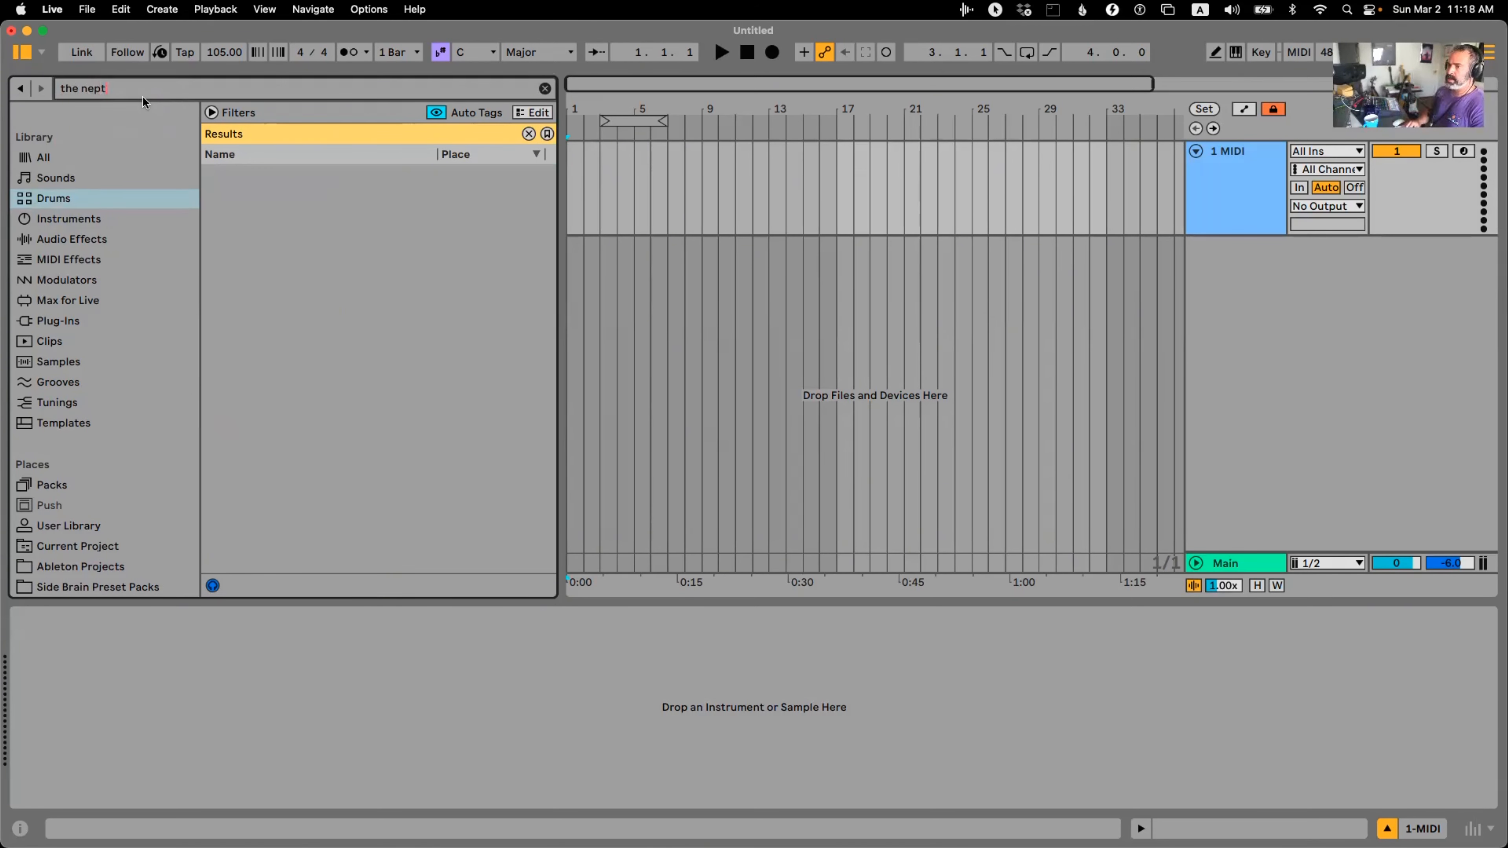
pyautogui.press('super+a')
pyautogui.write('nep')
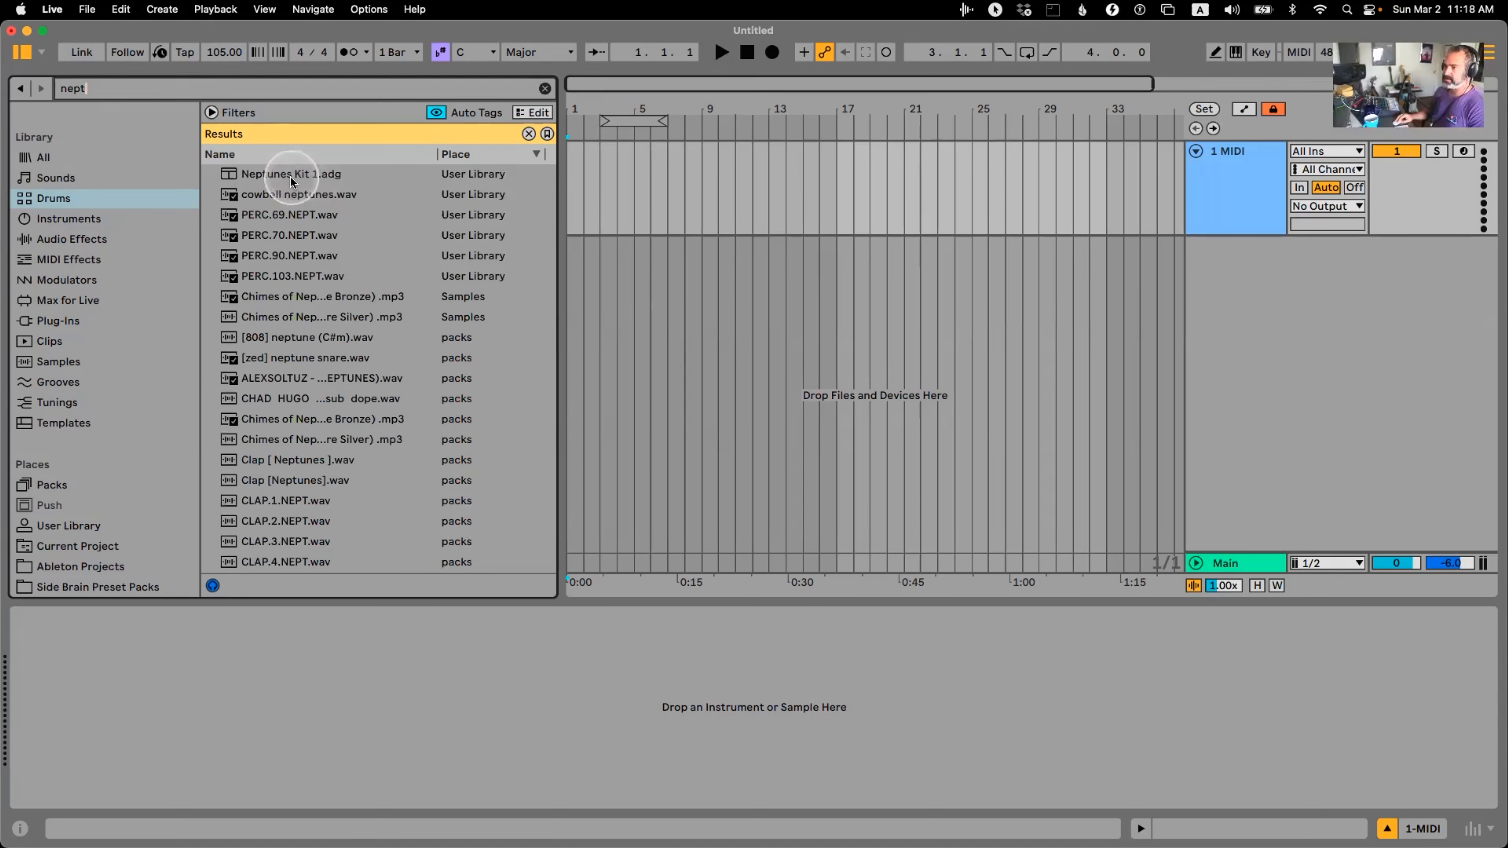
pyautogui.moveTo(291, 181); pyautogui.dragTo(640, 173)
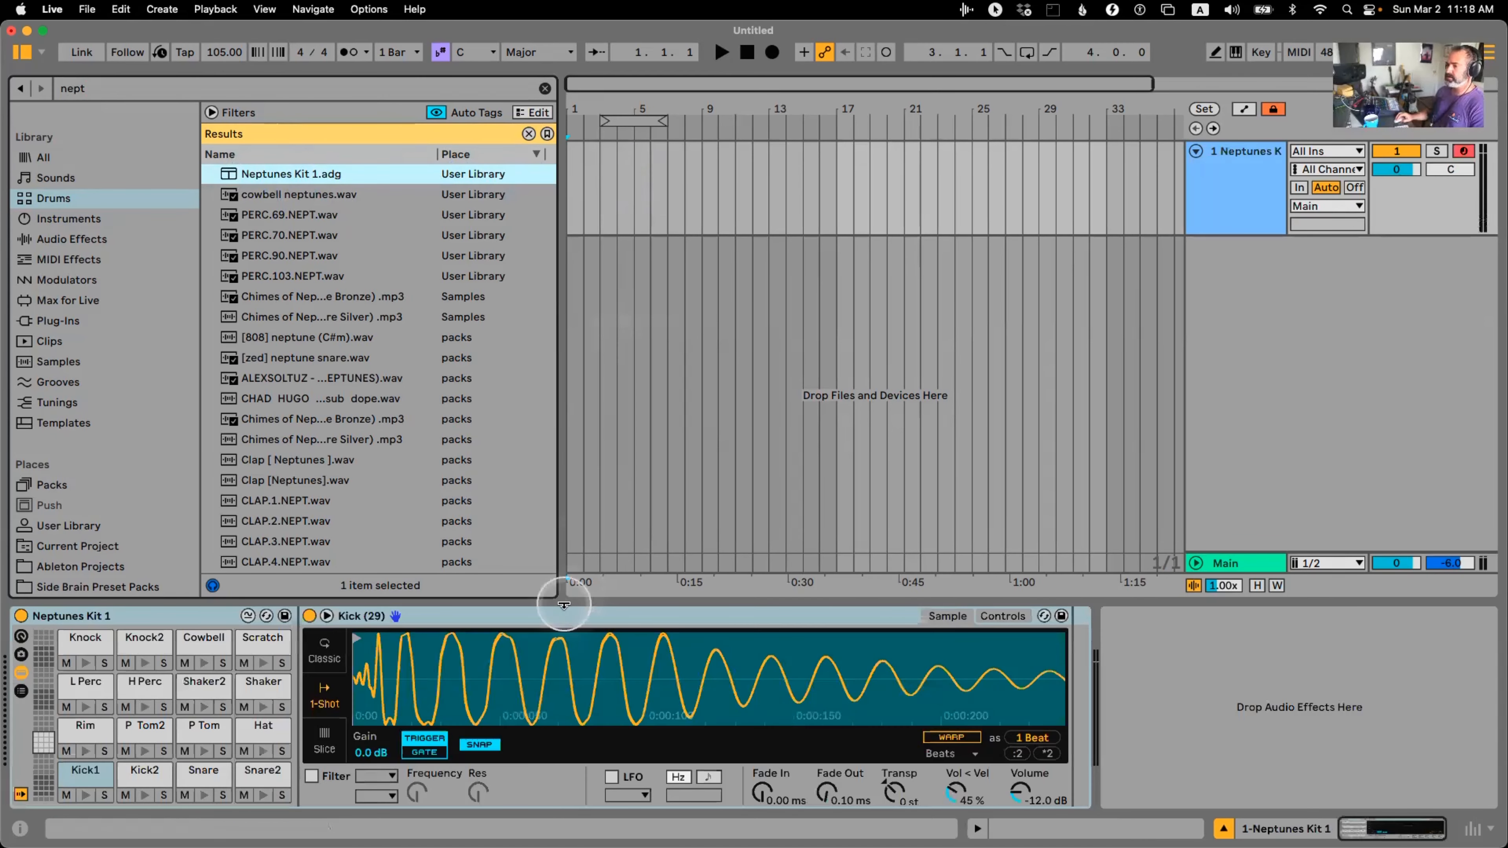
# Select the Kick1 pad in the Neptunes Kit 1 drum rack and audition its sound repeatedly
pyautogui.click(92, 758)
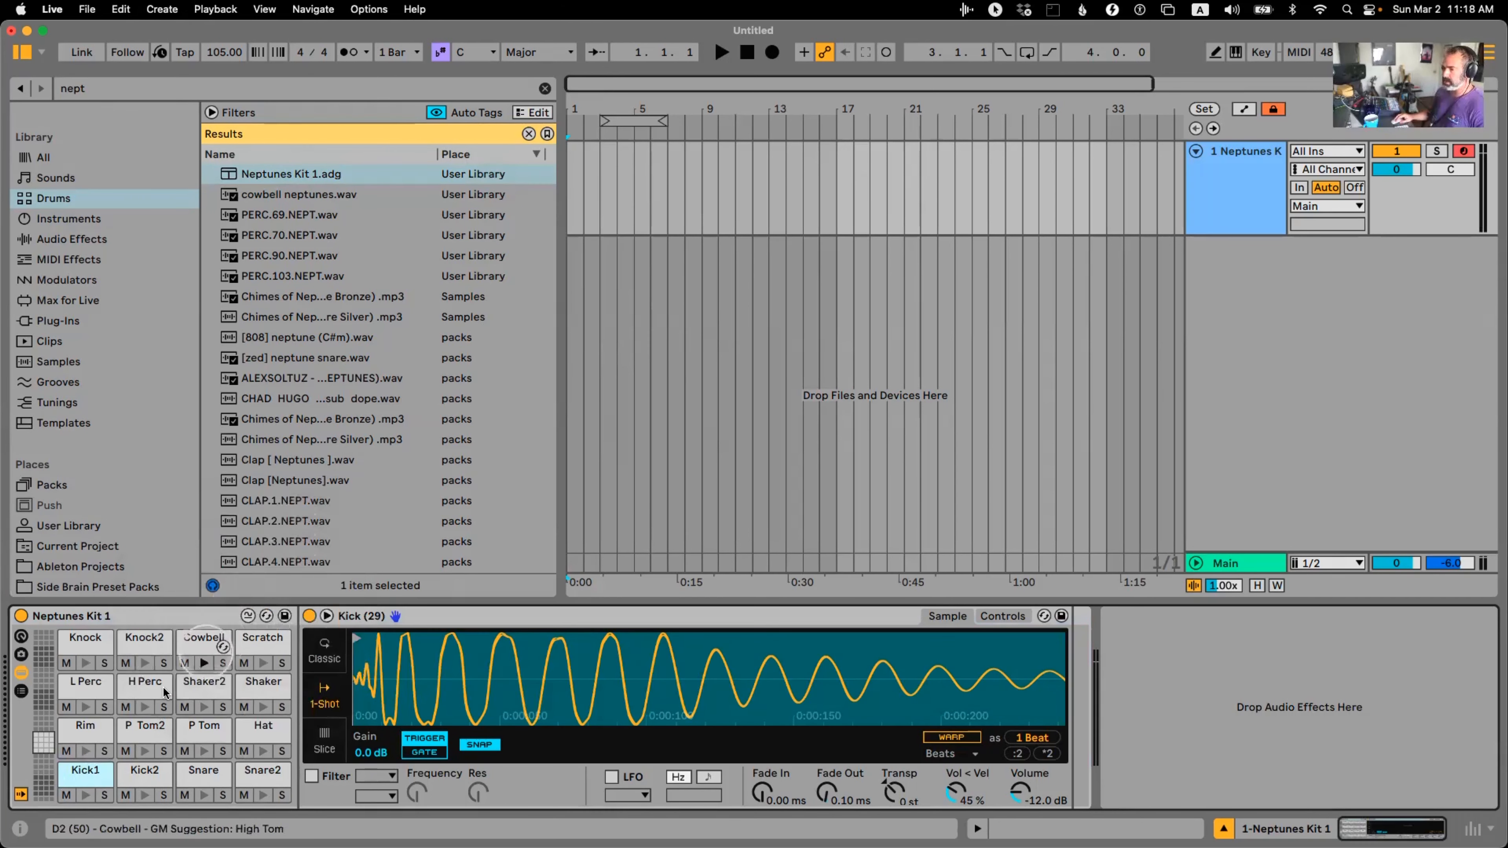
pyautogui.click(90, 786)
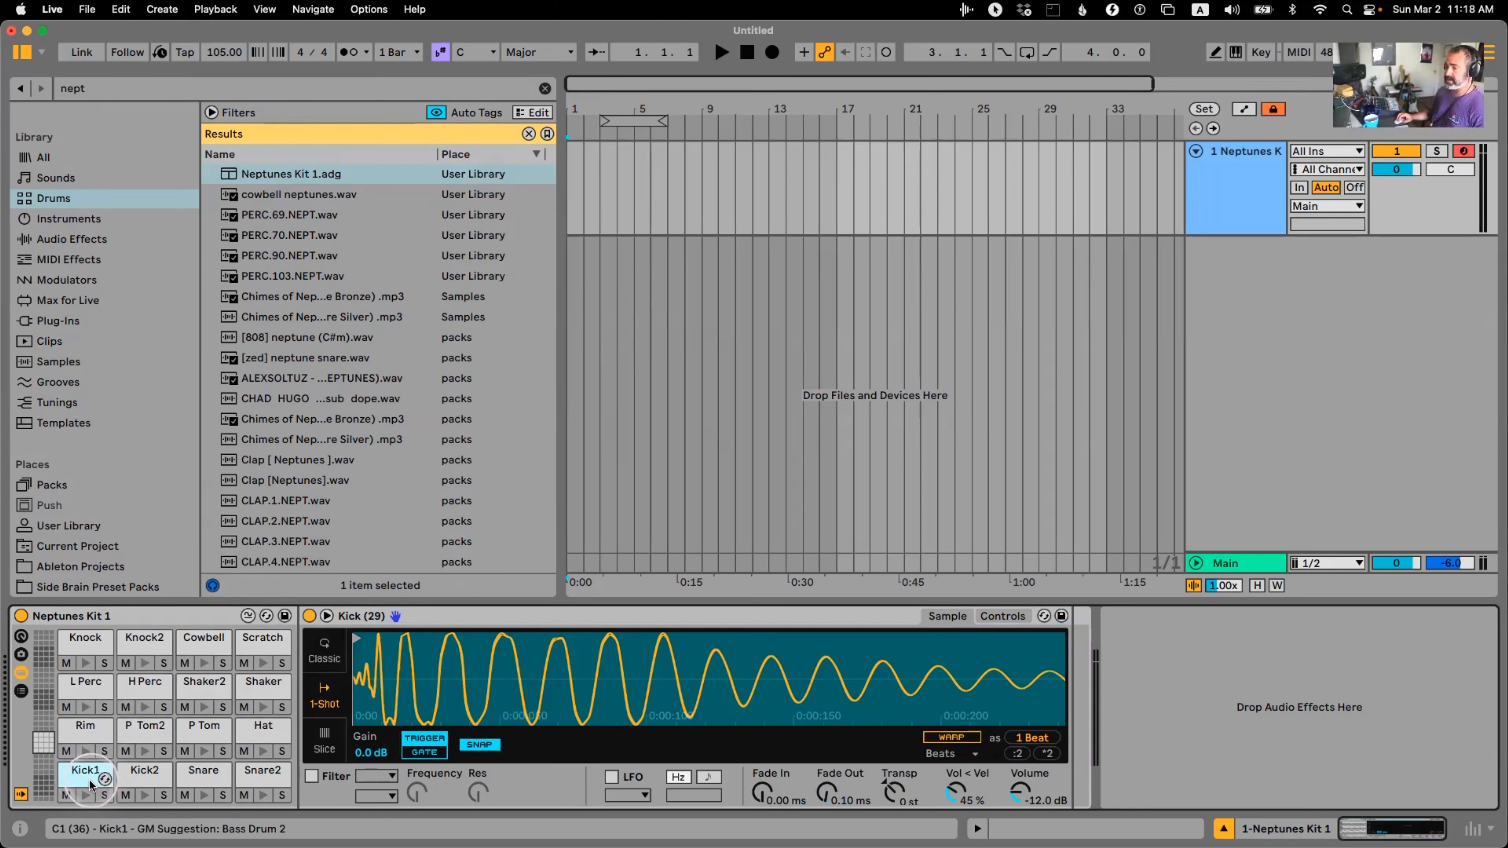
pyautogui.click(88, 795)
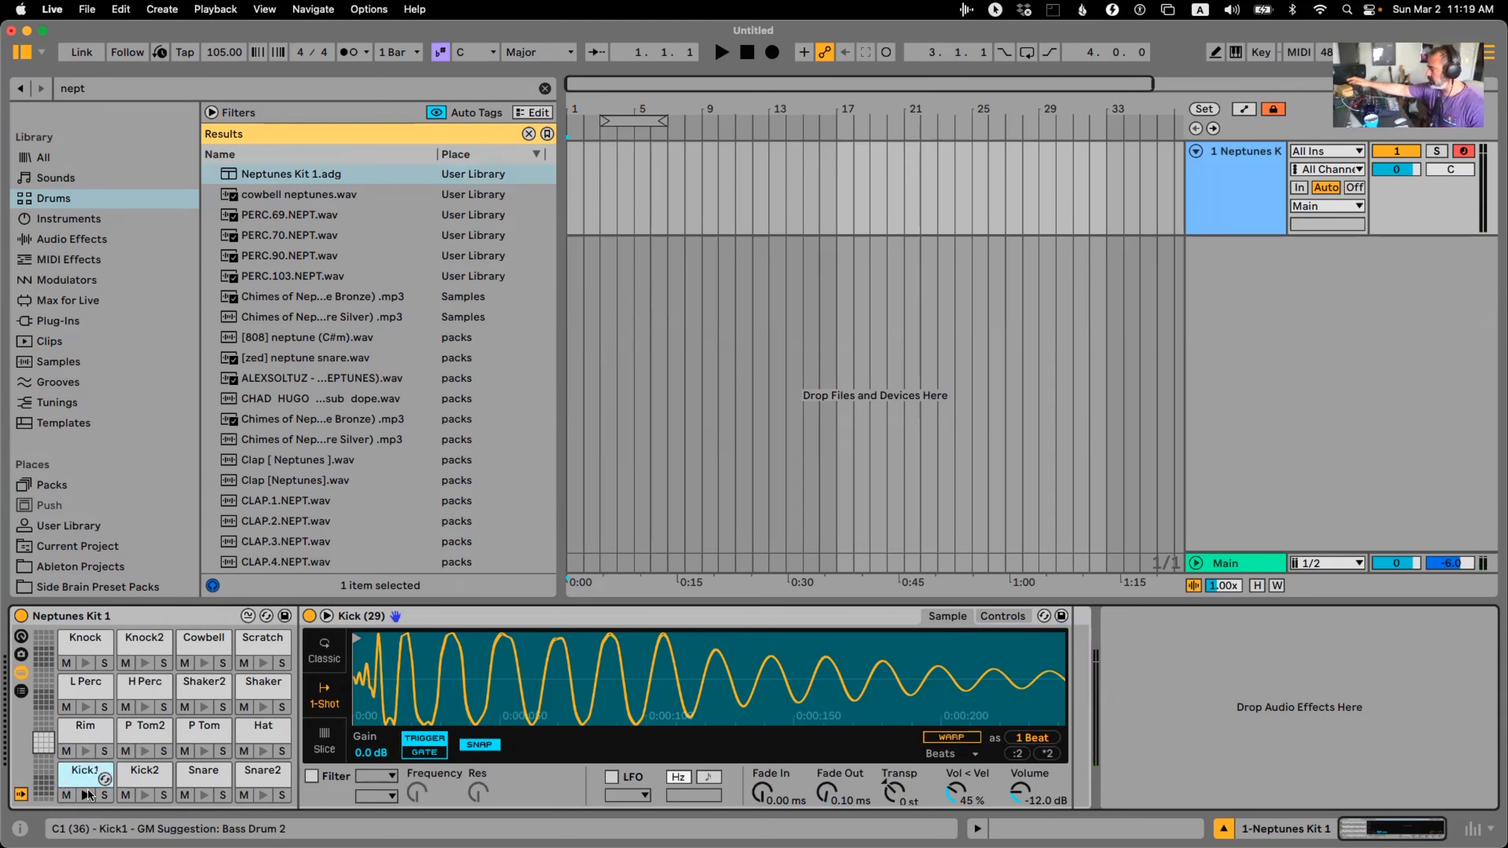
pyautogui.click(88, 794)
pyautogui.click(88, 795)
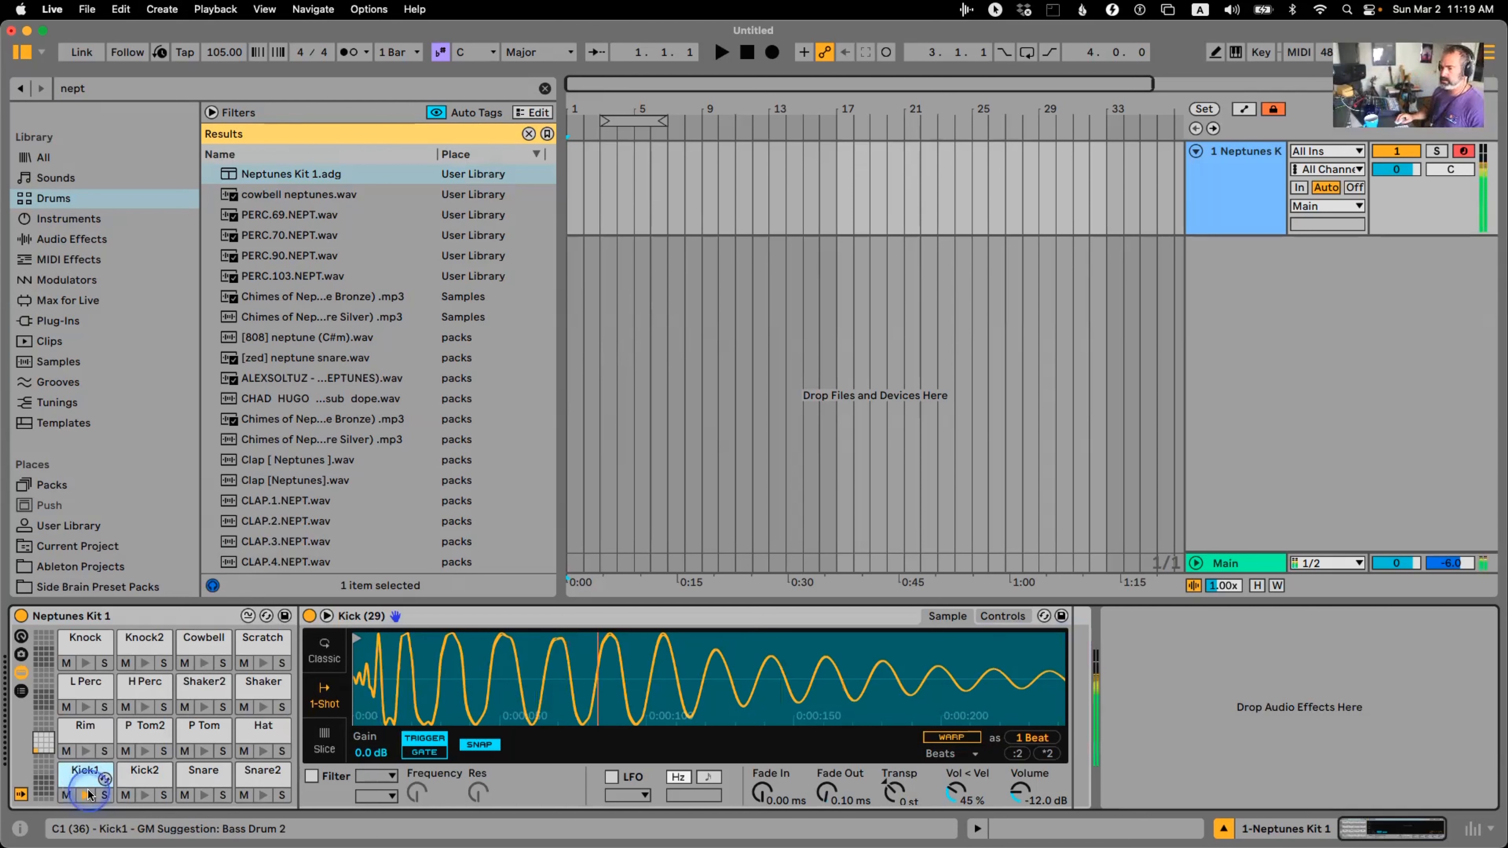
# Enable similar sample swapping on the drum rack and cycle the Kick1 pad through alternatives, ending on the N4K8 sample
pyautogui.click(248, 616)
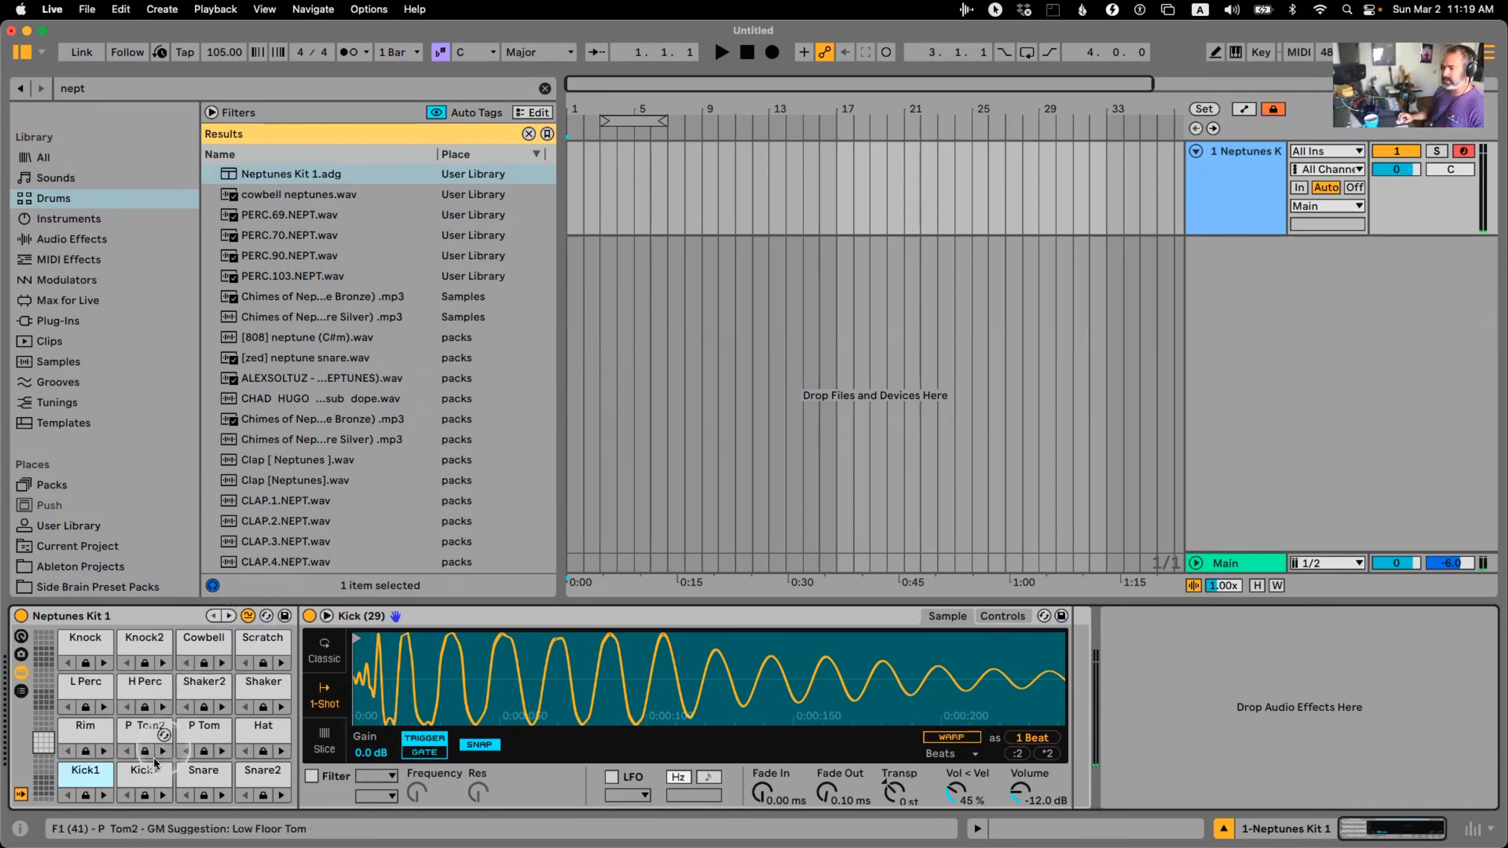
pyautogui.click(104, 796)
pyautogui.click(104, 796)
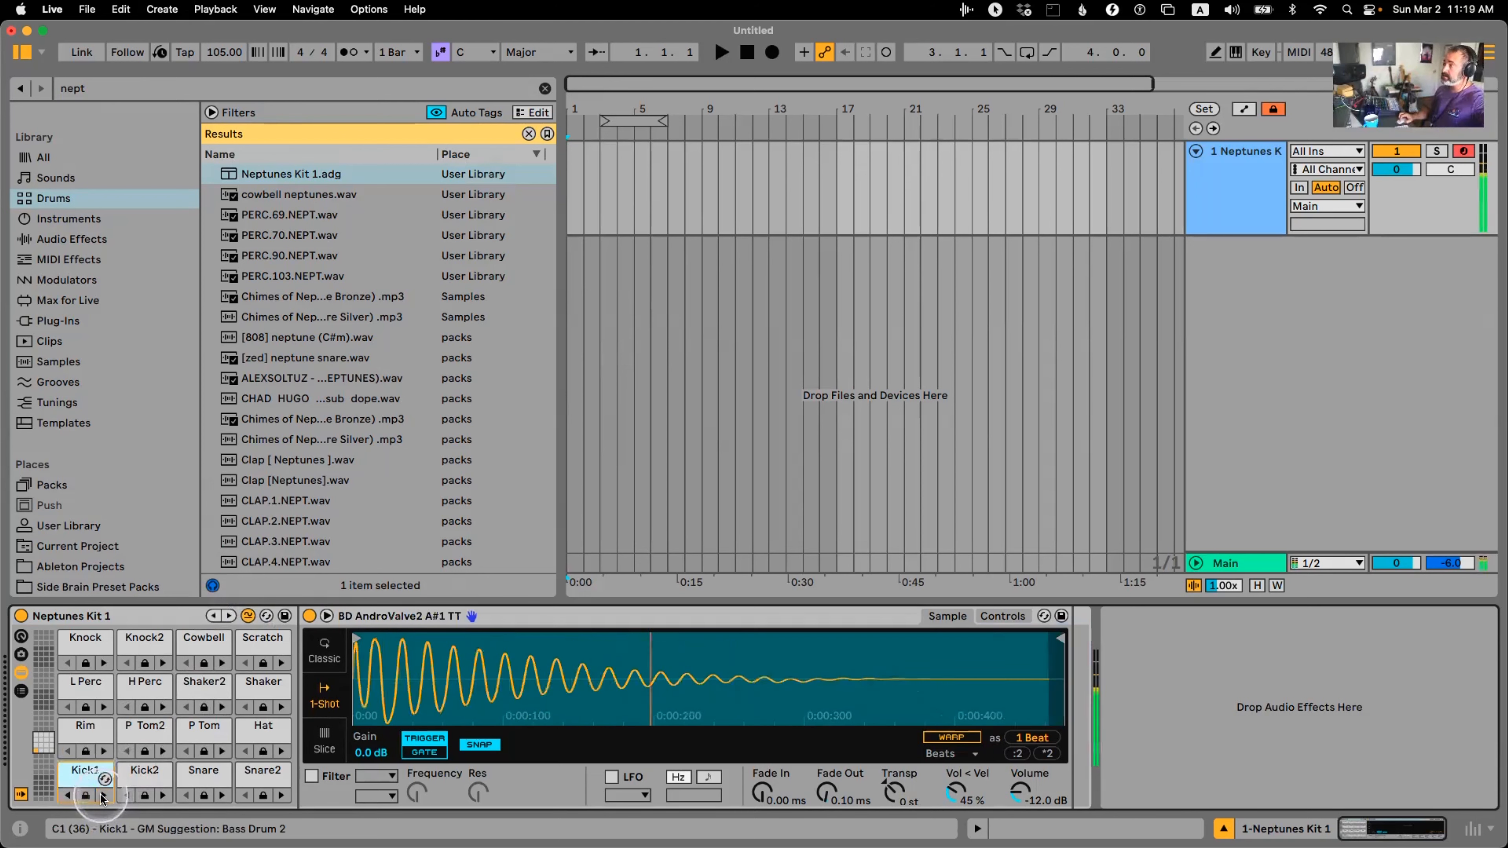
pyautogui.click(104, 796)
pyautogui.click(104, 796)
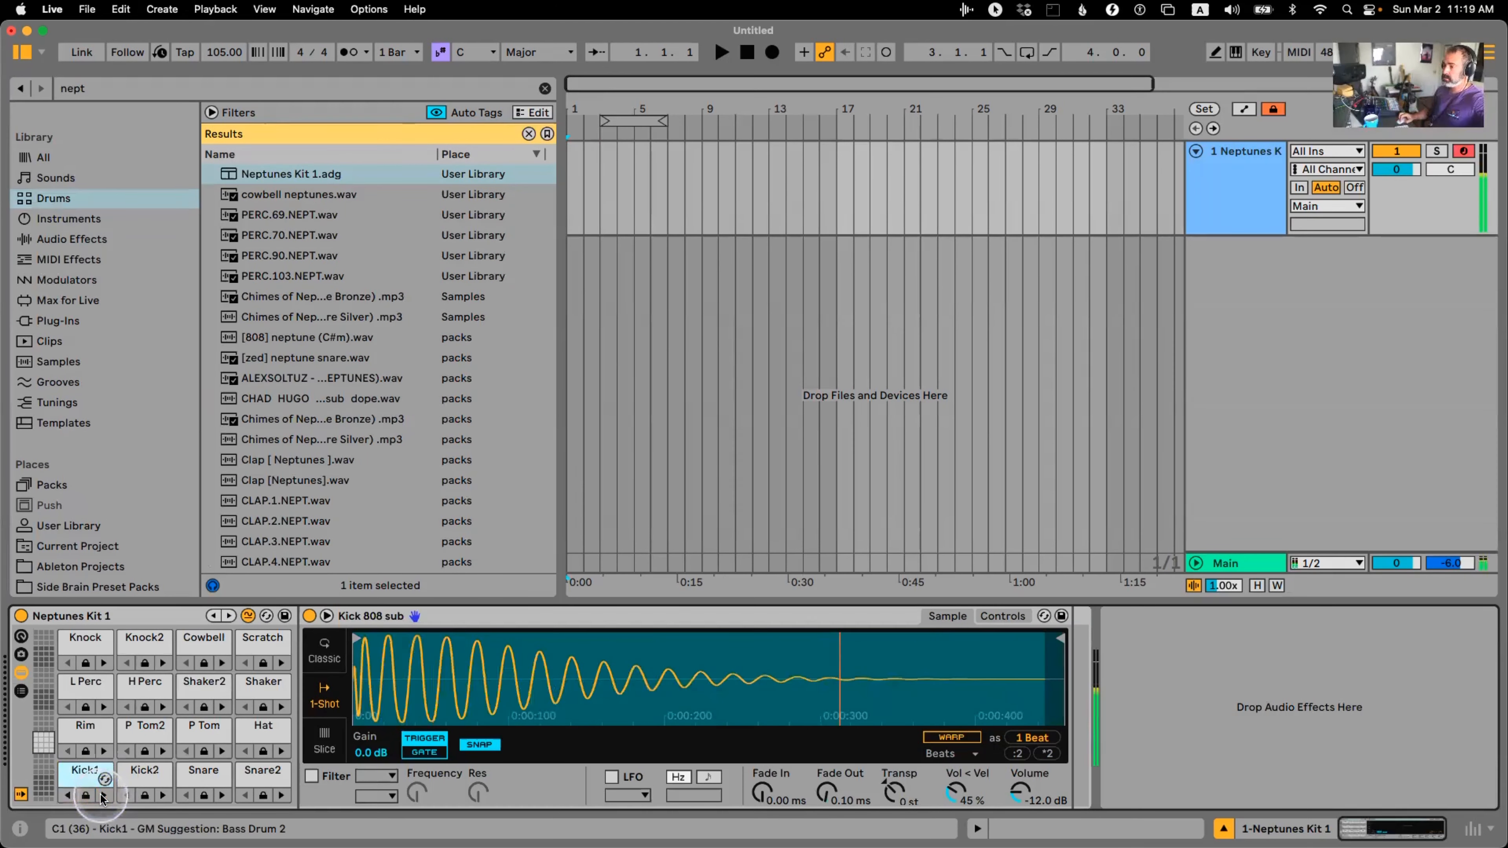
pyautogui.click(104, 796)
pyautogui.click(103, 796)
pyautogui.click(68, 796)
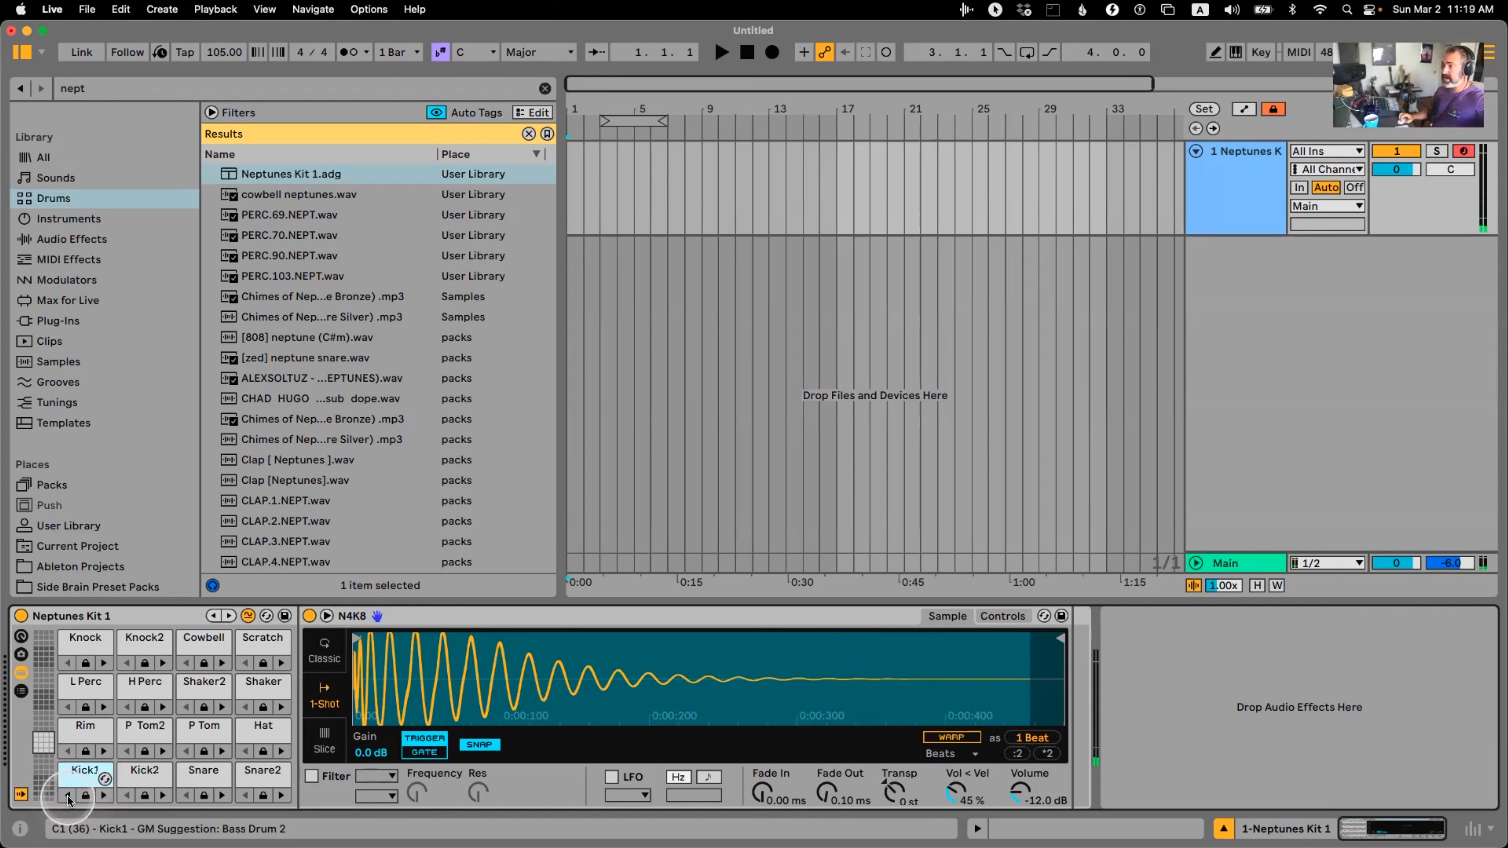
# Clear the browser search and return to the packs folder with the Lunch77 Drumkit categories
pyautogui.click(528, 134)
pyautogui.scroll(-5, 131, 363)
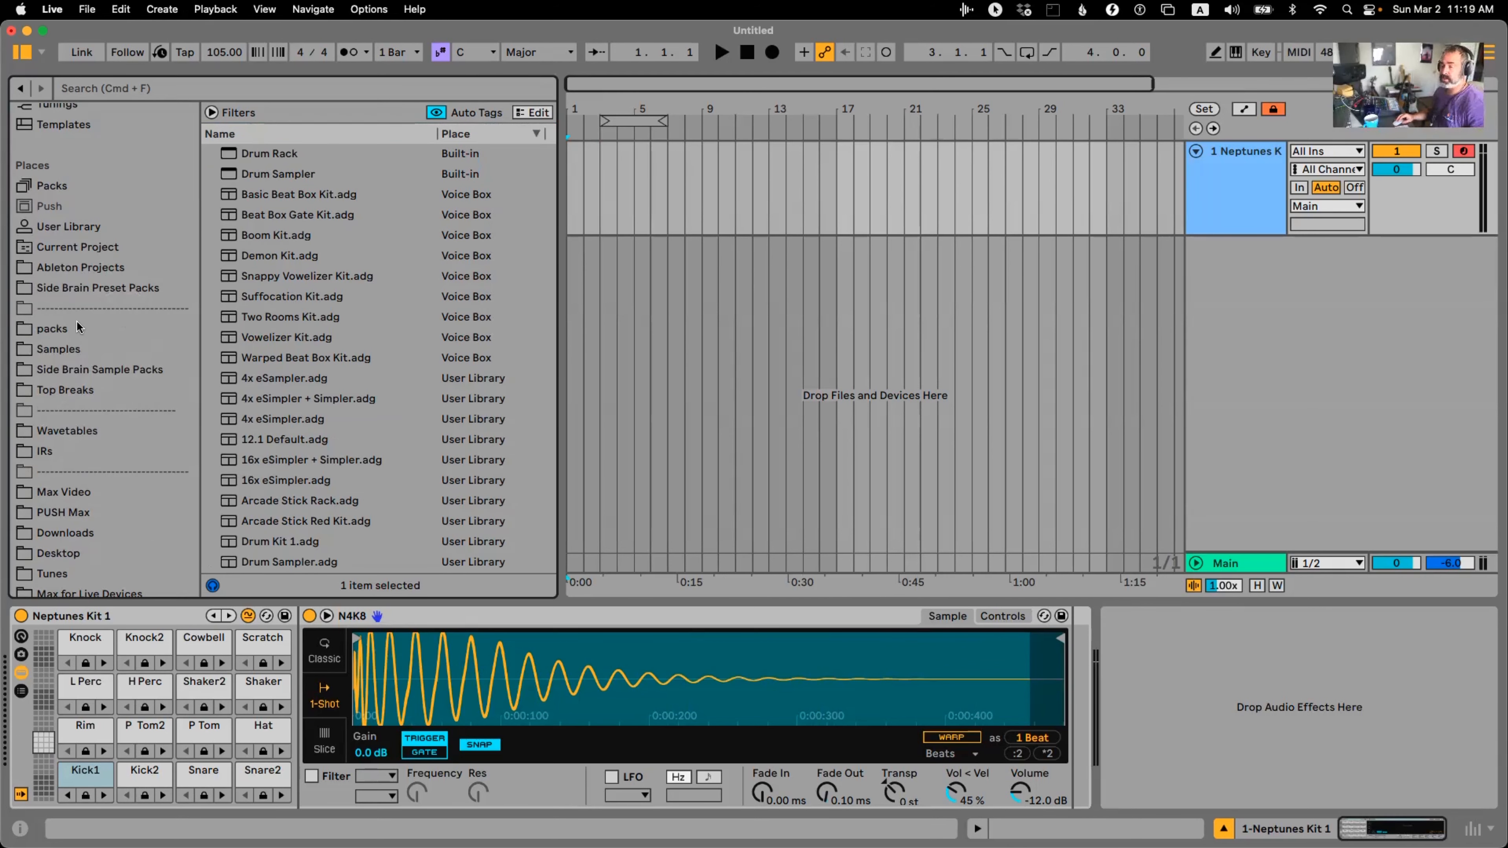
pyautogui.click(92, 350)
pyautogui.click(92, 329)
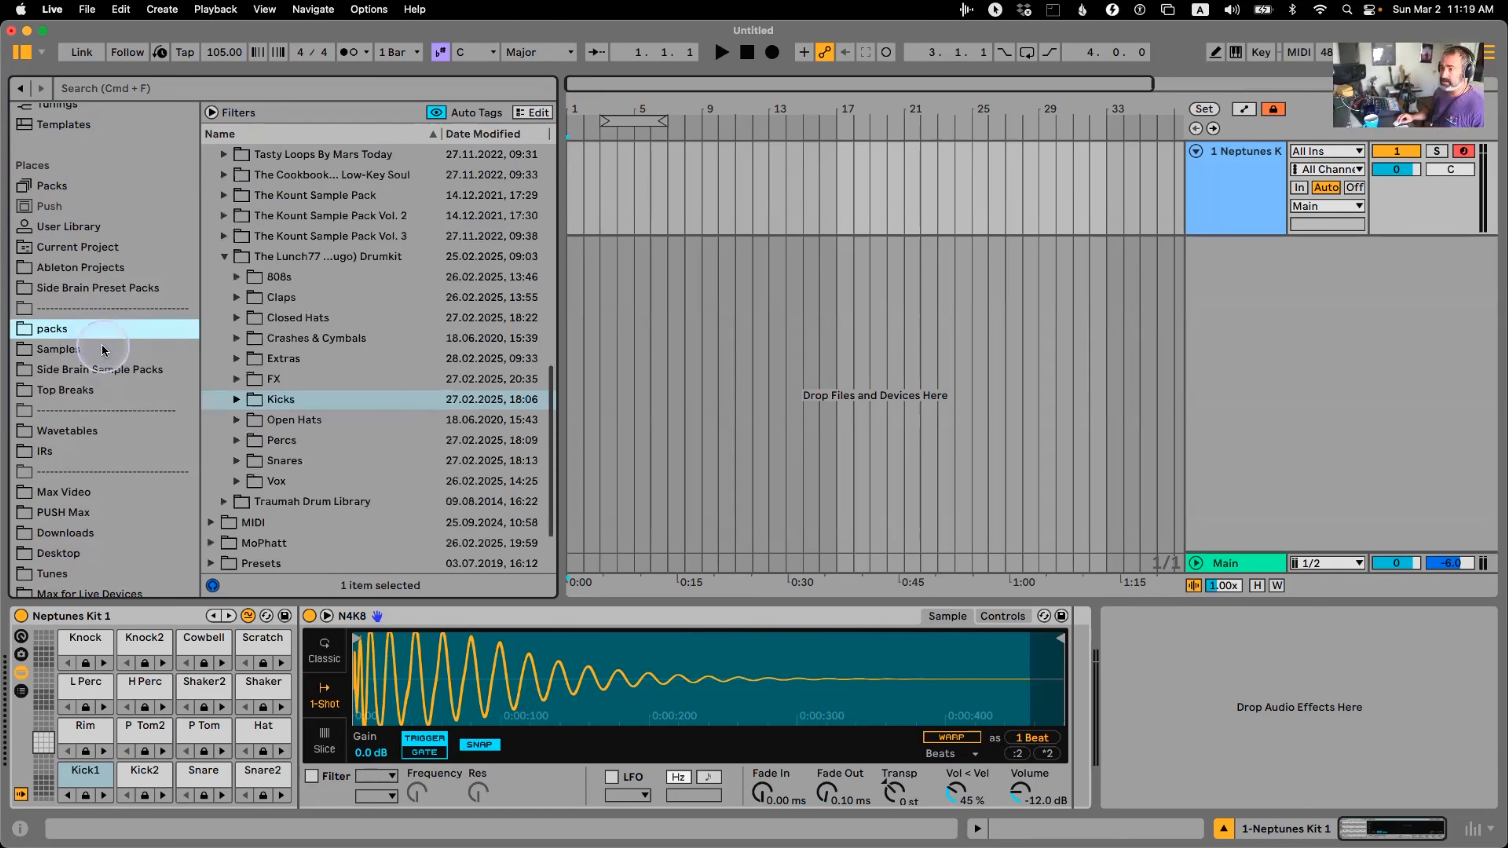
# Select the Kick1 pad and leave similar sample swapping switched off on the drum rack
pyautogui.click(85, 773)
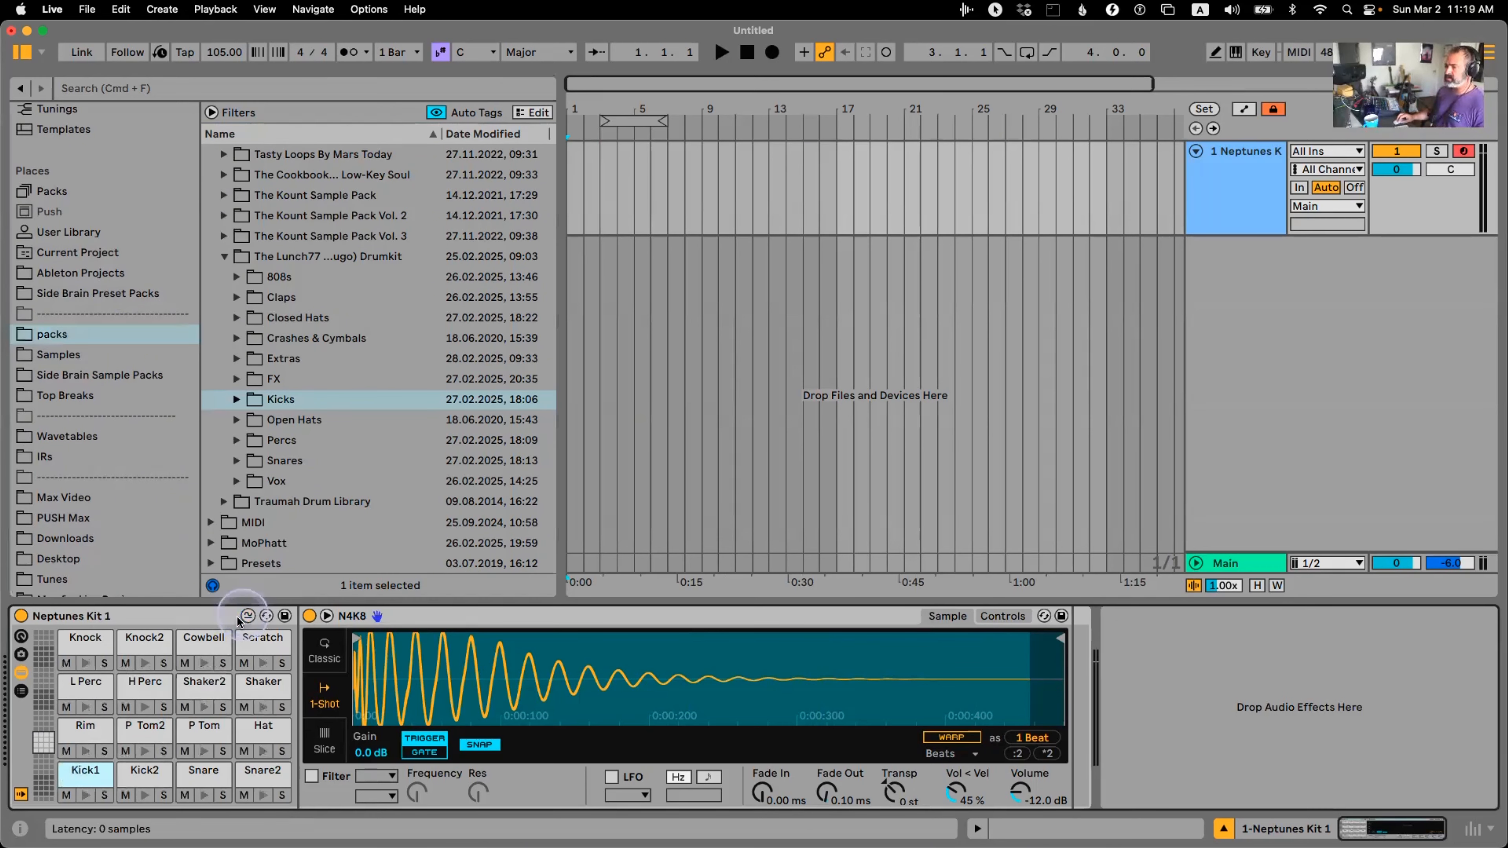
pyautogui.click(265, 616)
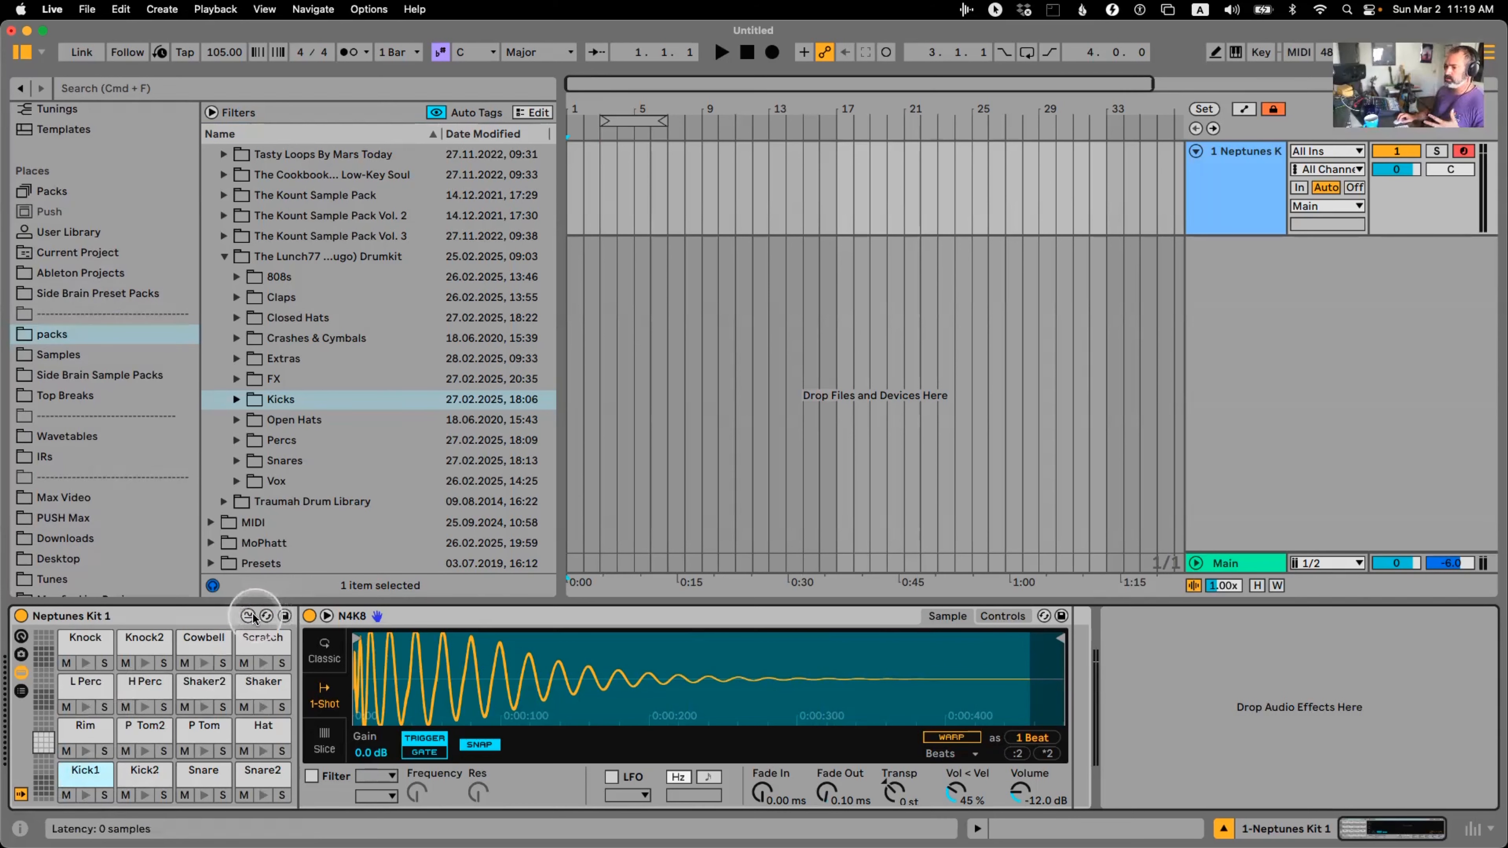
pyautogui.click(249, 617)
pyautogui.click(249, 616)
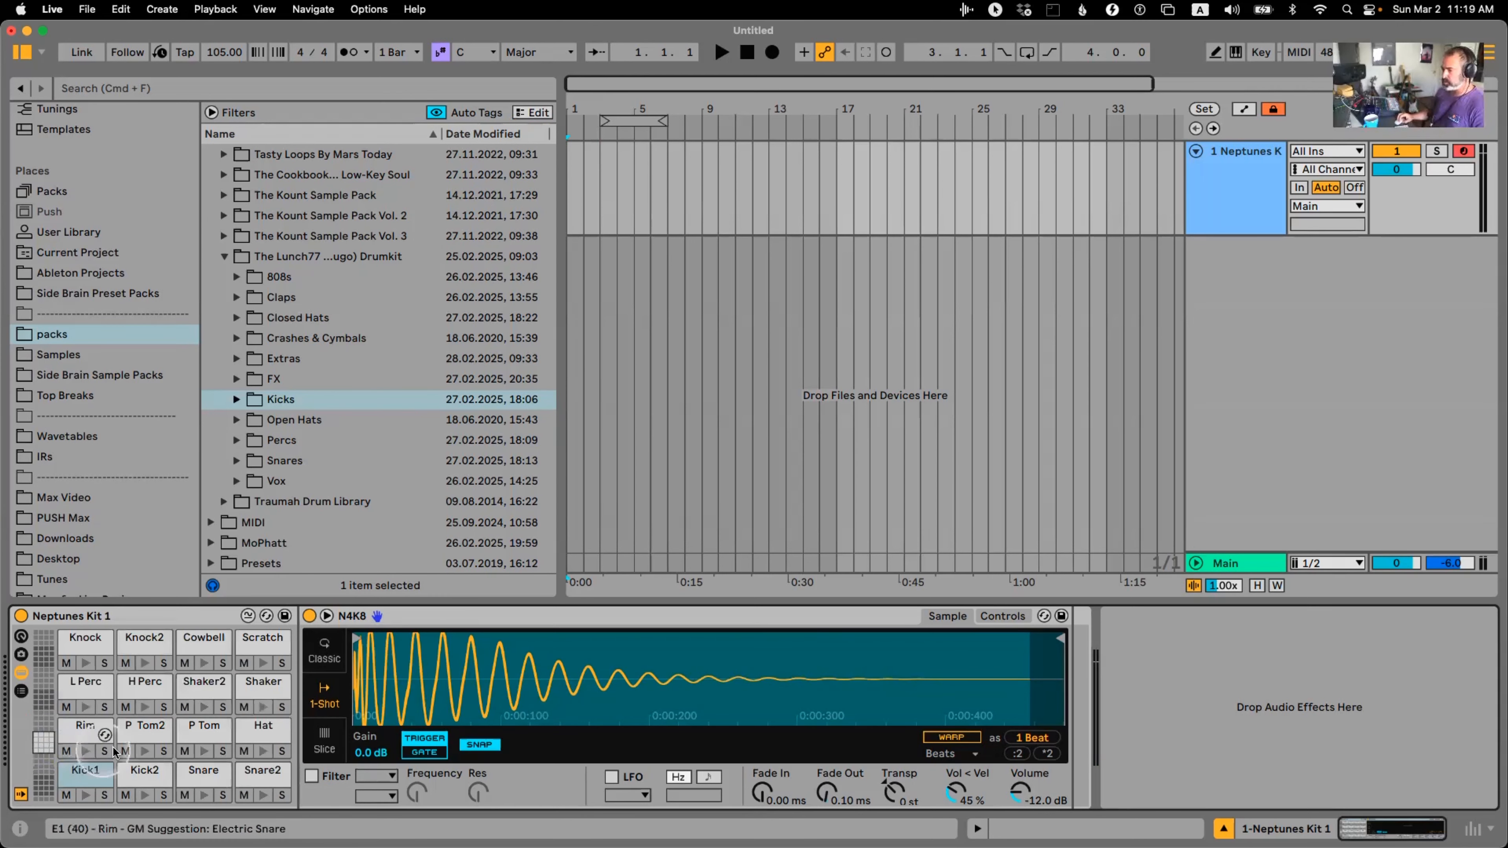
pyautogui.click(248, 616)
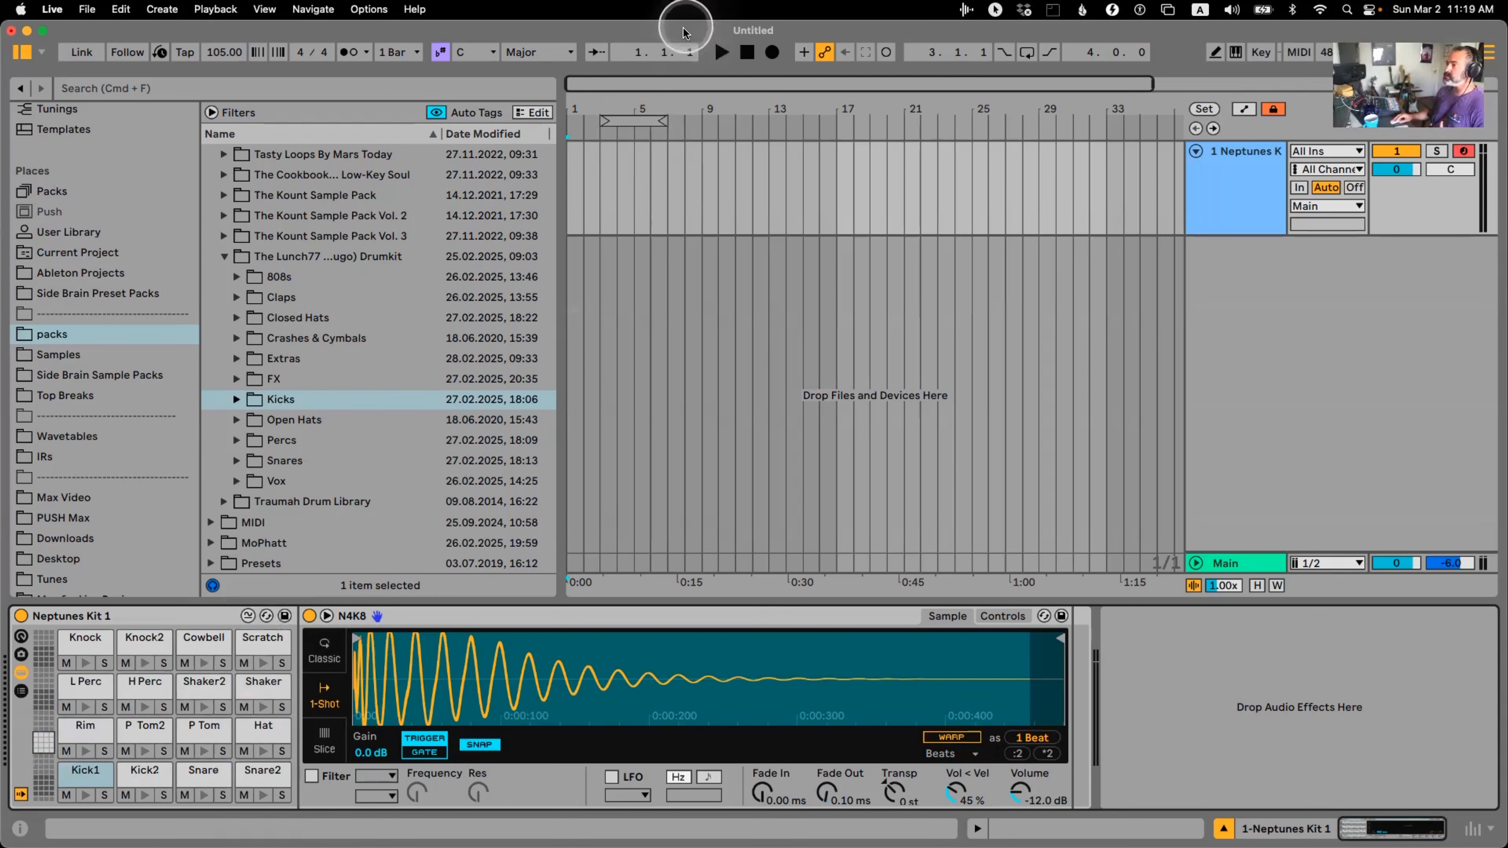
# Widen the browser to show more of the Lunch77 Neptunes drumkit folder's name
pyautogui.click(785, 263)
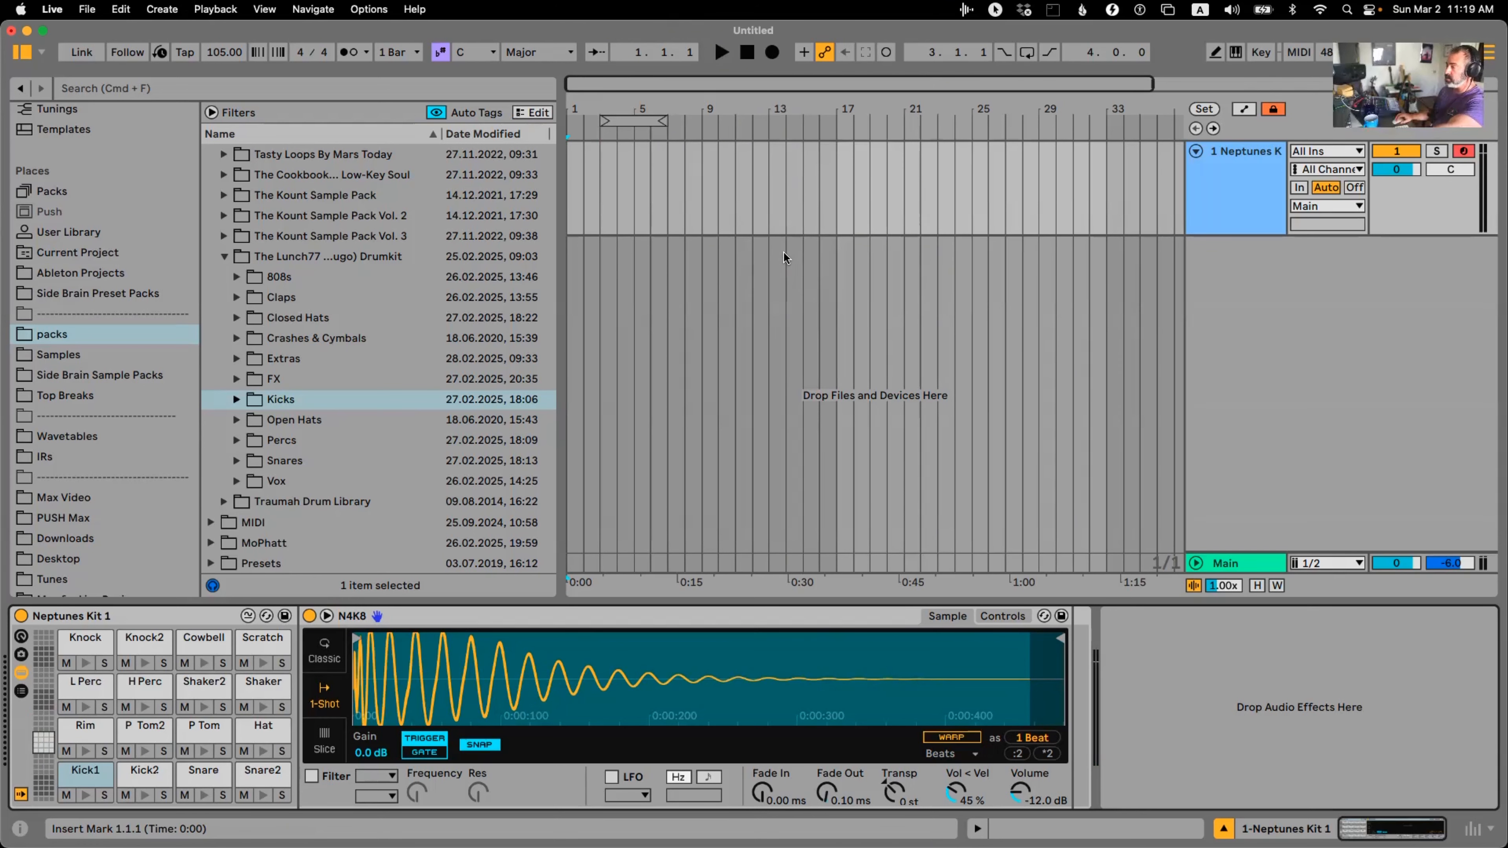
pyautogui.click(796, 254)
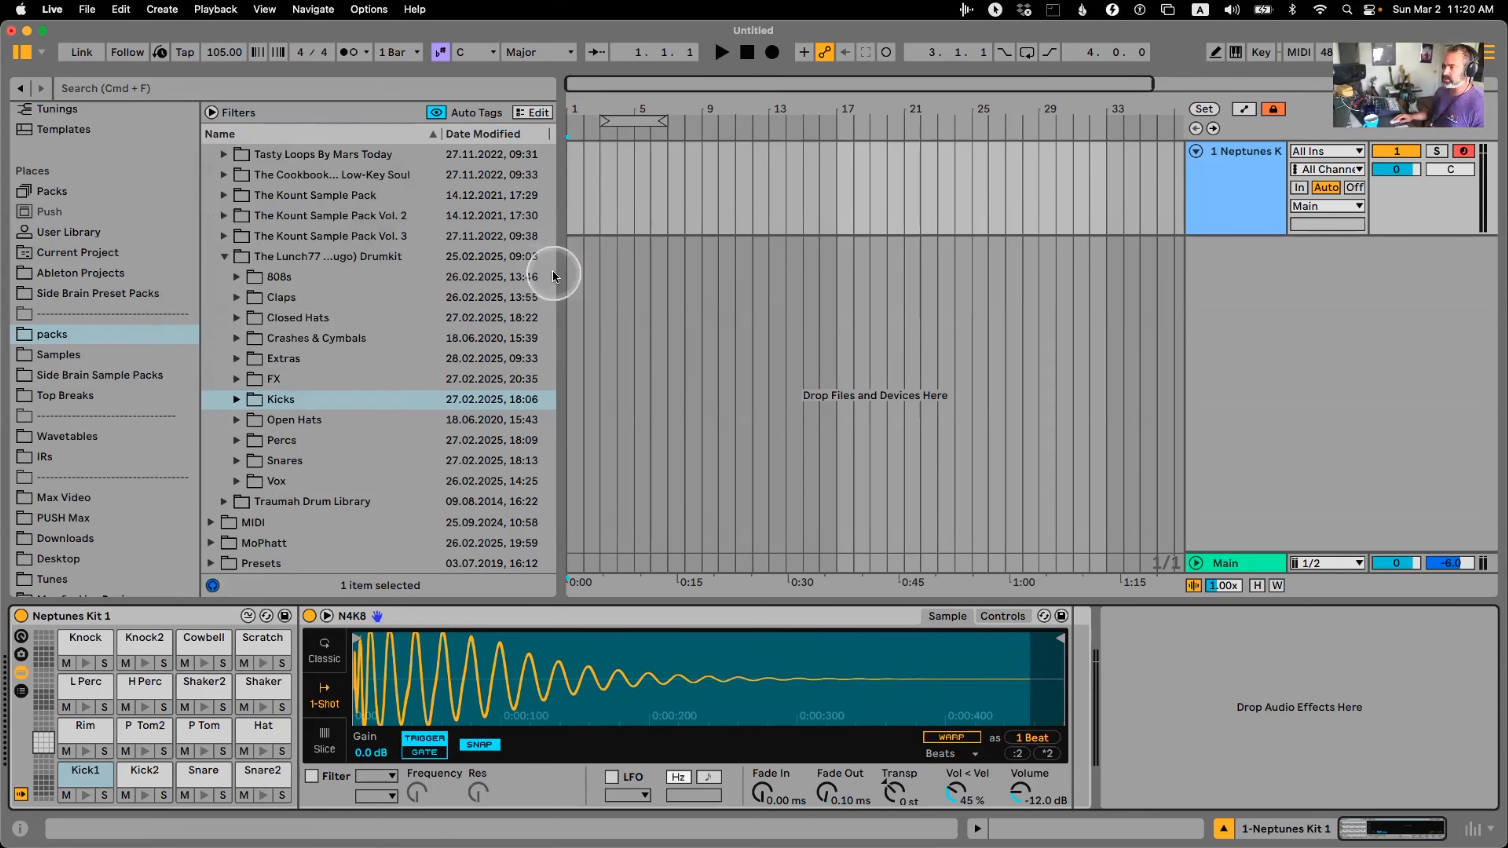
pyautogui.moveTo(558, 278); pyautogui.dragTo(666, 278)
# Insert an empty MIDI clip over the first two bars of the Neptunes Kit 1 track and open its note editor
pyautogui.moveTo(683, 113); pyautogui.dragTo(668, 117)
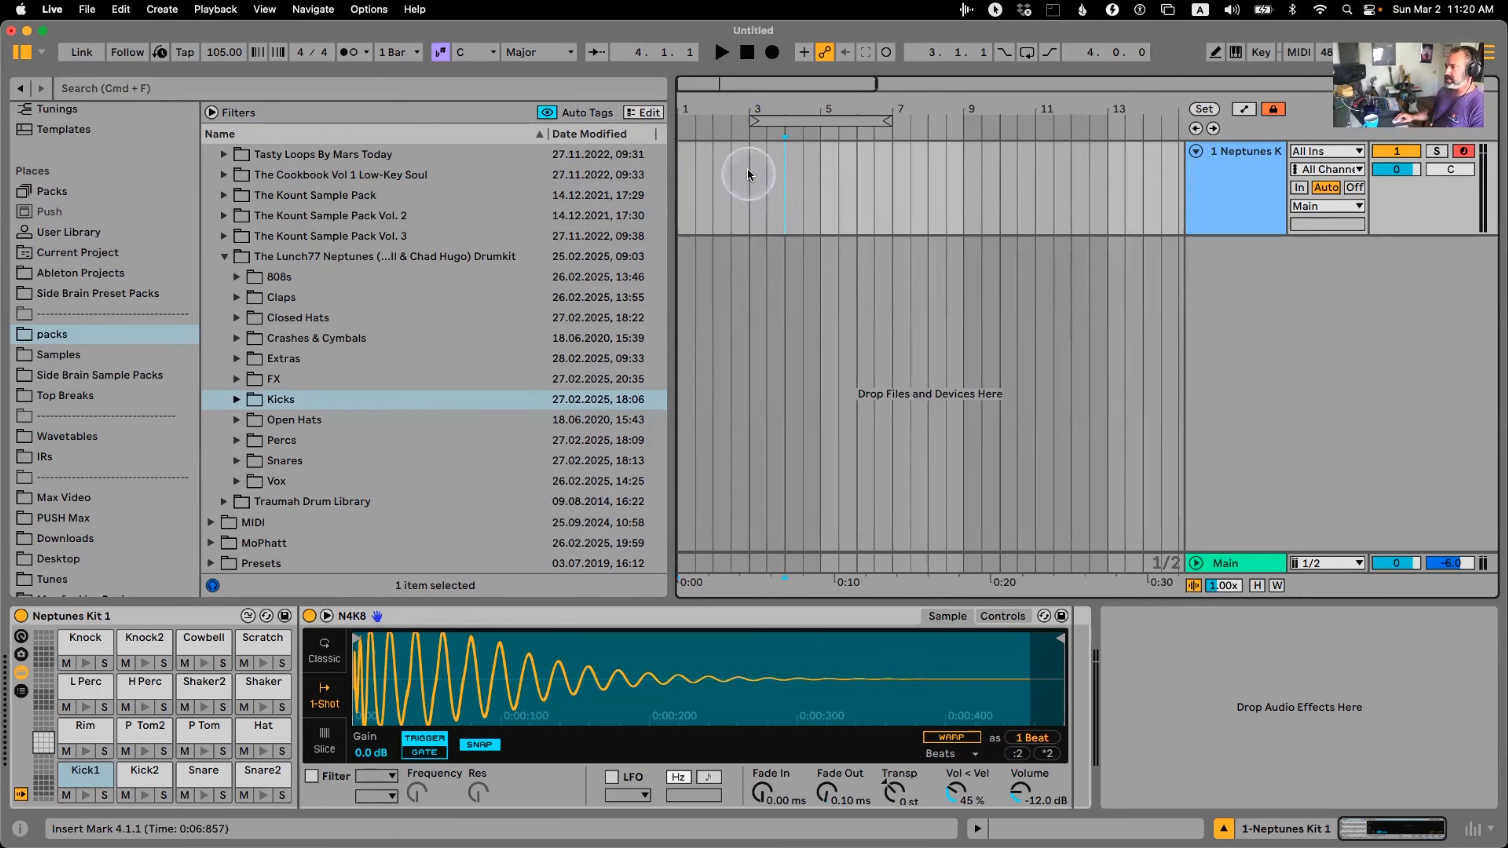
pyautogui.moveTo(747, 173); pyautogui.dragTo(680, 163)
pyautogui.rightClick(710, 153)
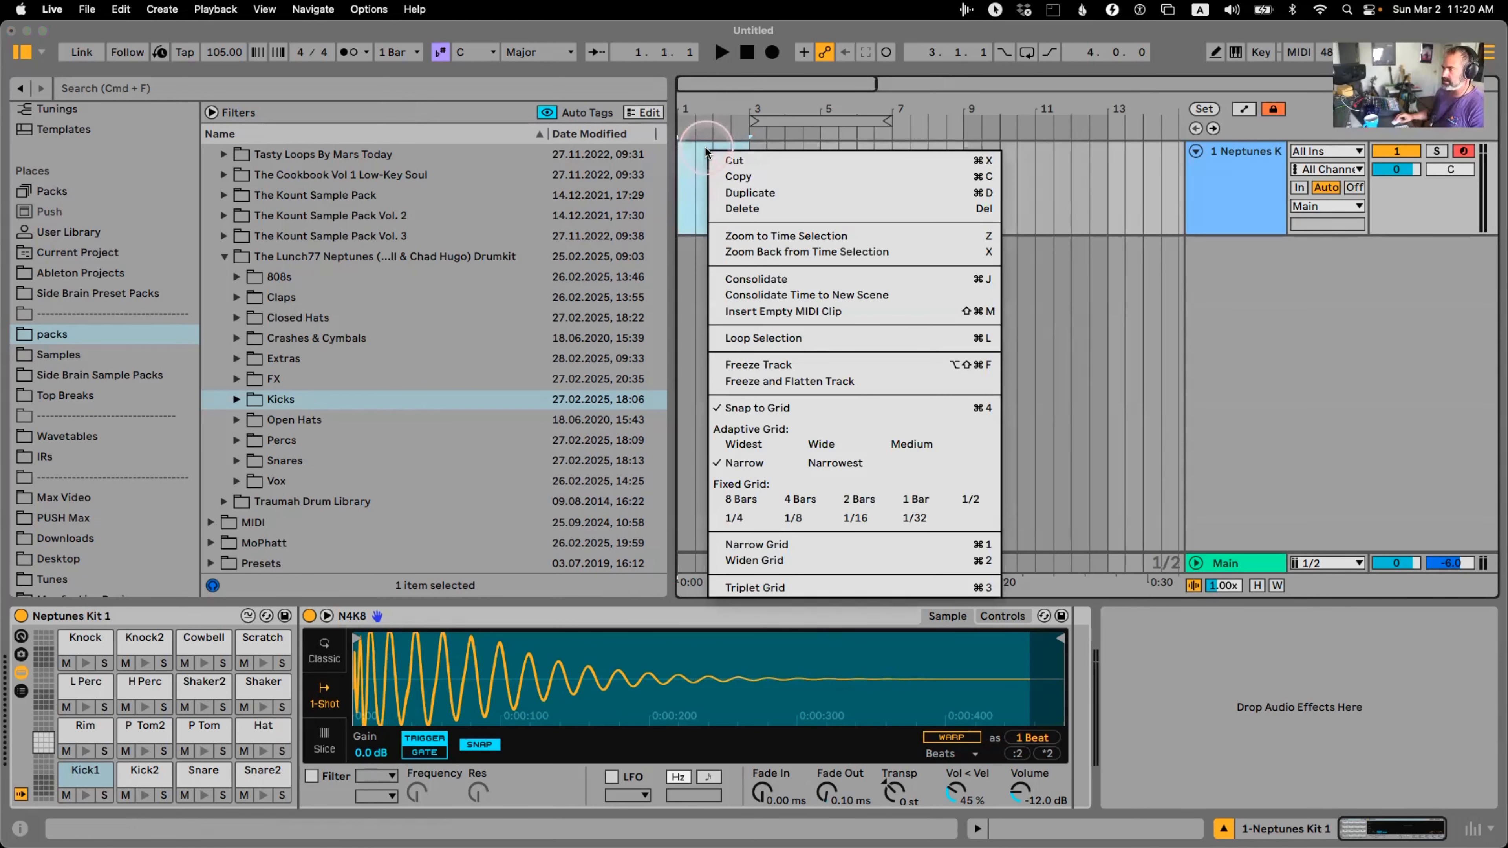
pyautogui.click(815, 312)
pyautogui.click(719, 147)
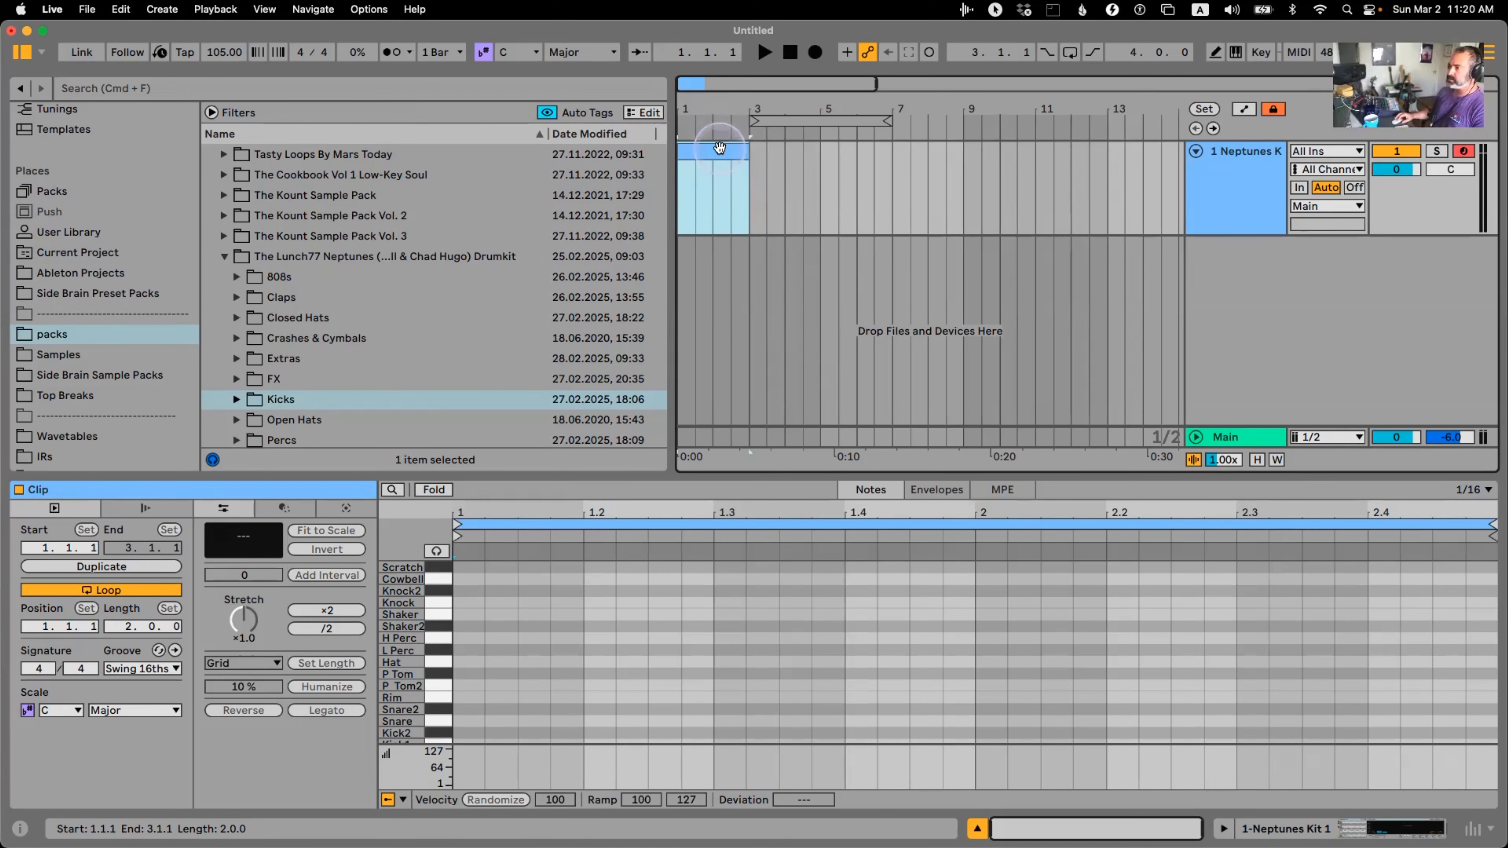
# Set the arrangement loop to the two-bar drum clip and enlarge the note editor so all drum lanes fit
pyautogui.press('super+l')
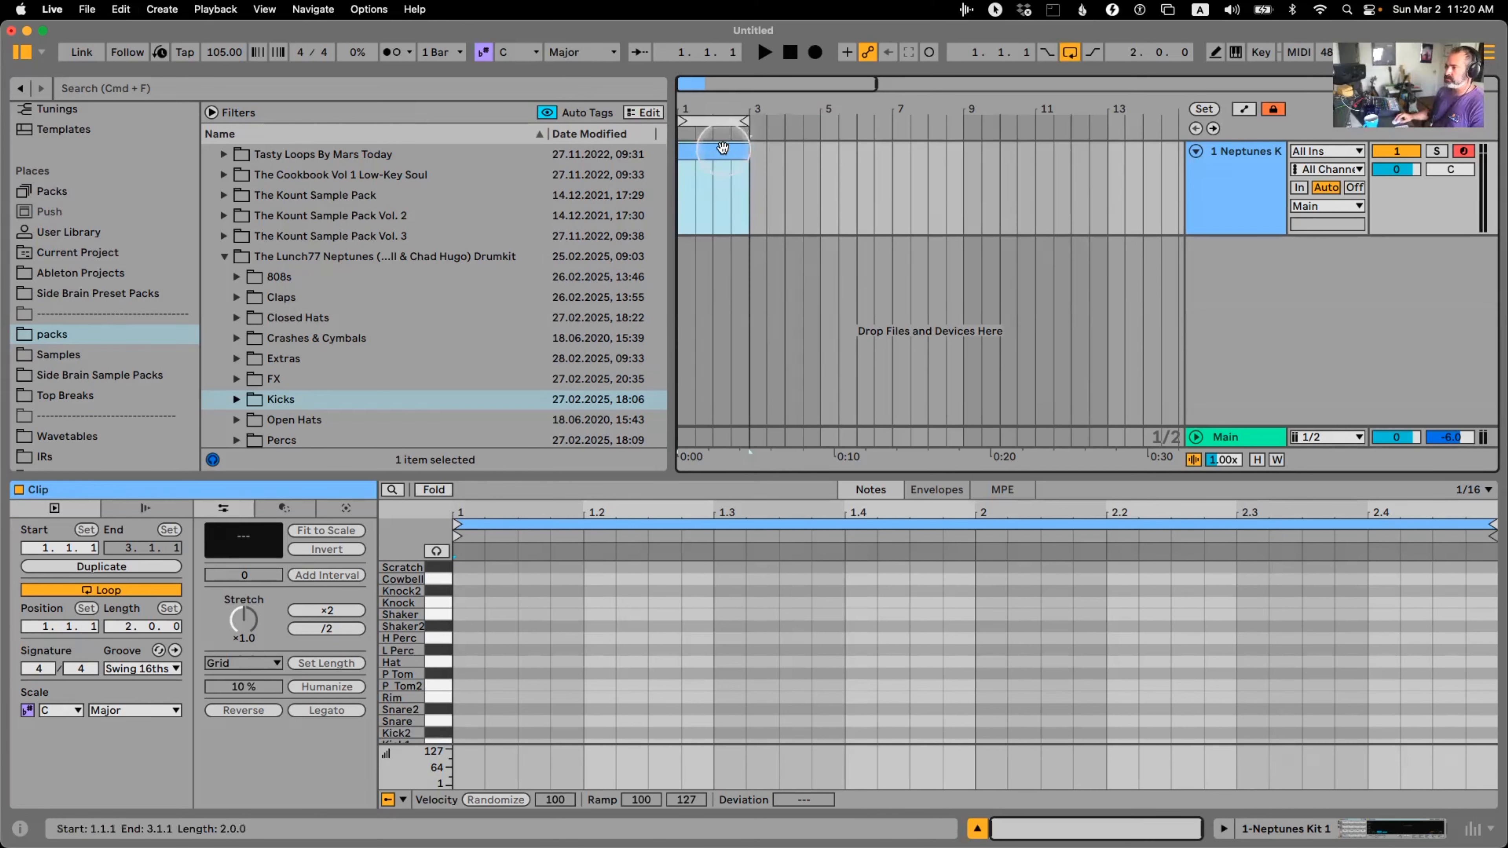
pyautogui.press('z')
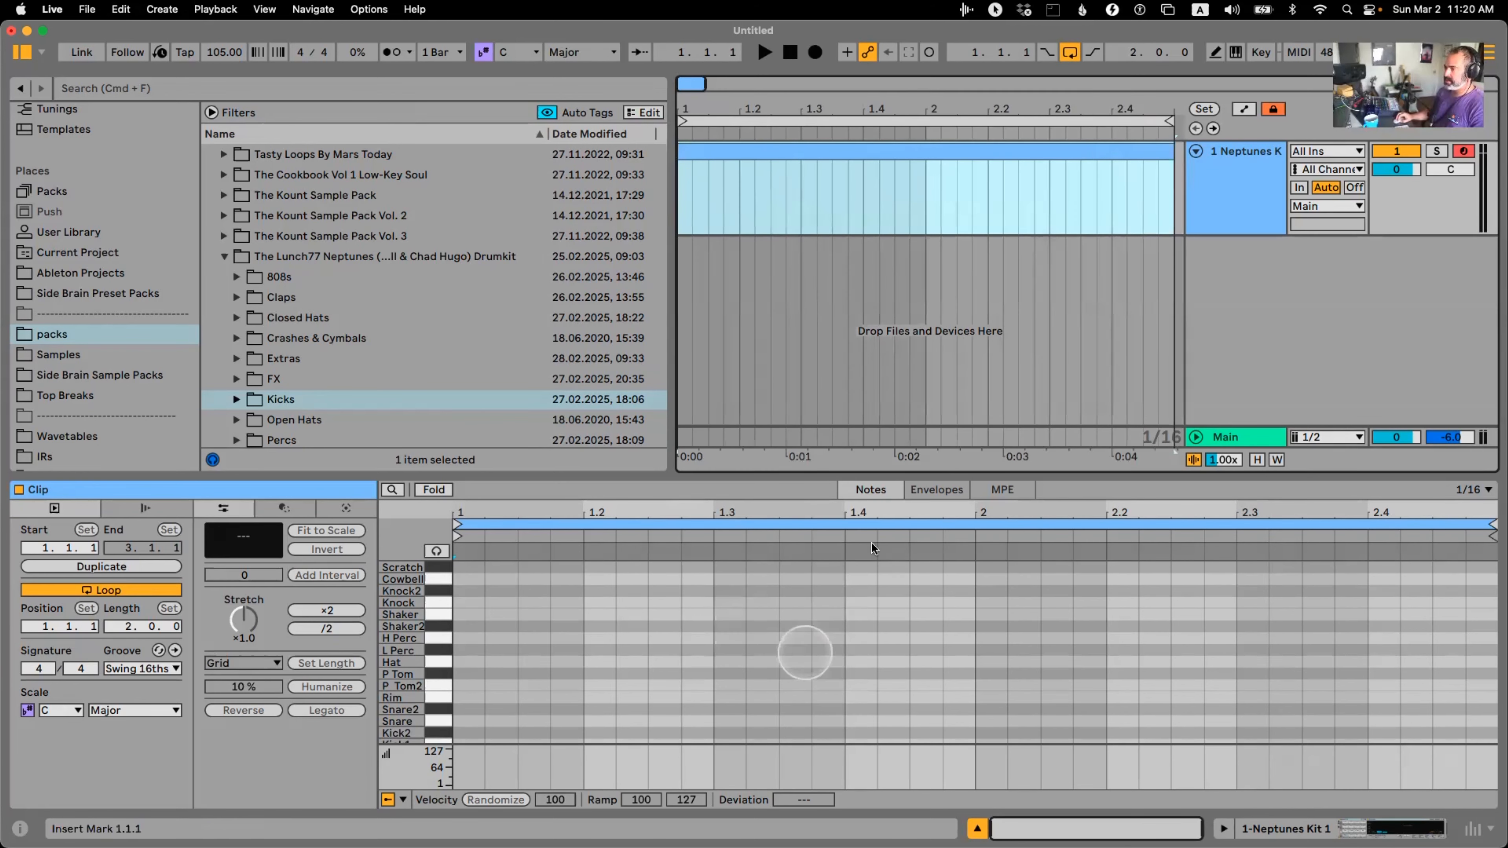
pyautogui.moveTo(809, 467); pyautogui.dragTo(798, 158)
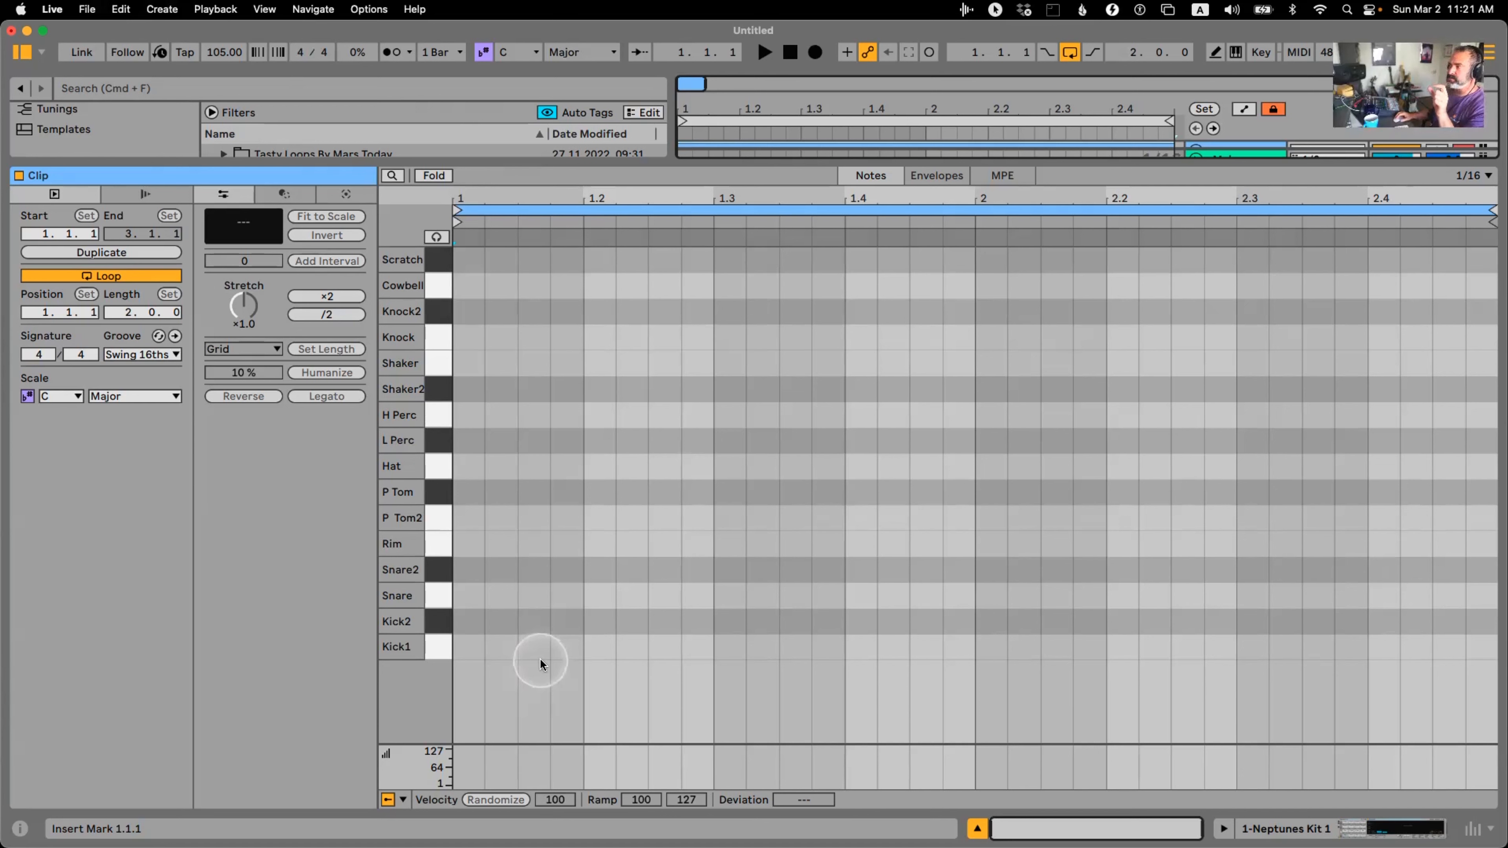
# Place a Snare note on beat 1.2 and turn on note preview in the drum clip
pyautogui.doubleClick(593, 595)
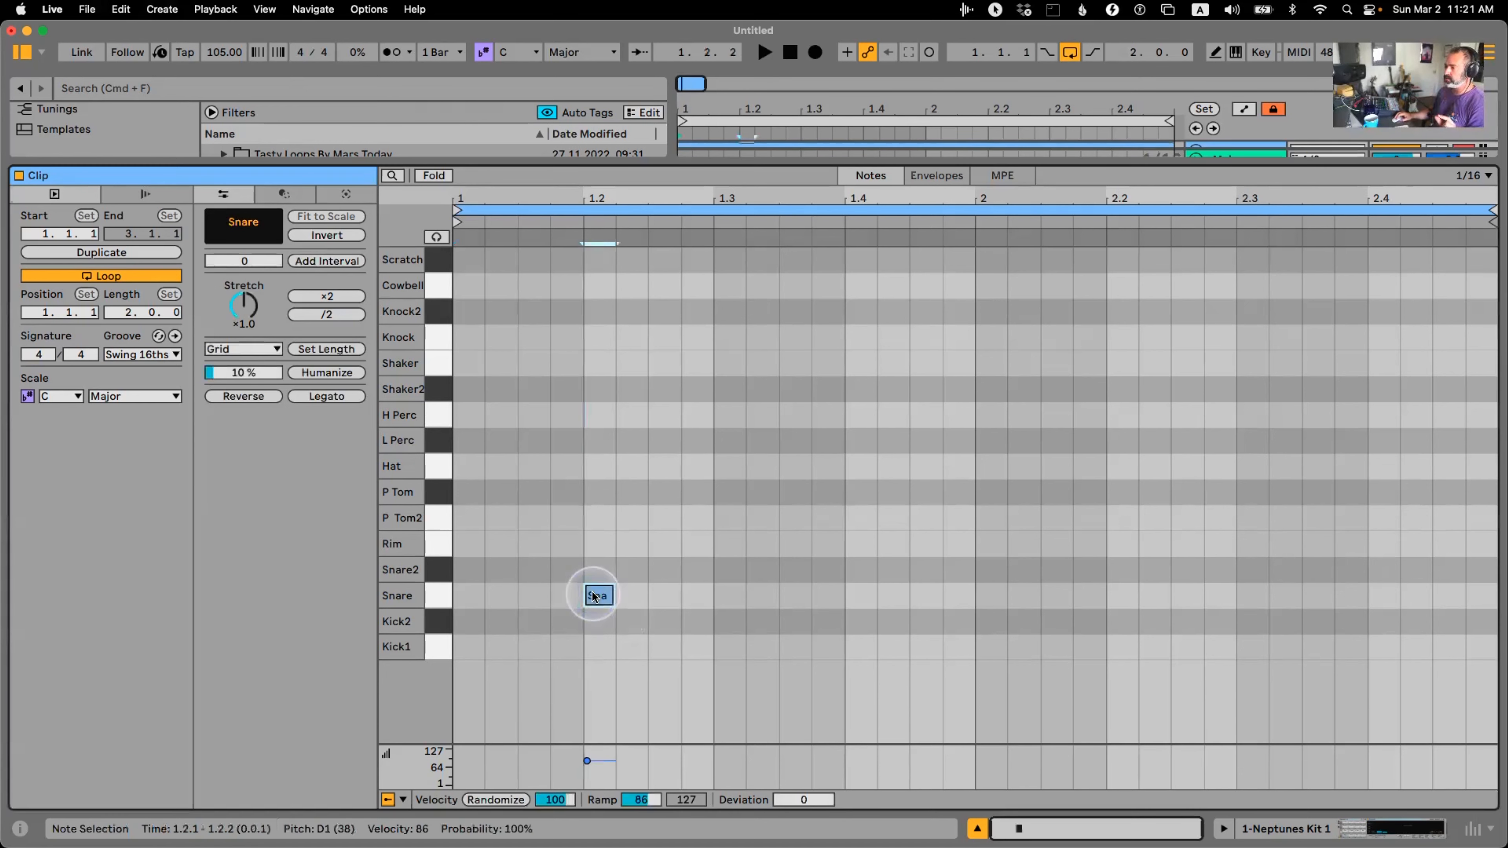
pyautogui.click(436, 238)
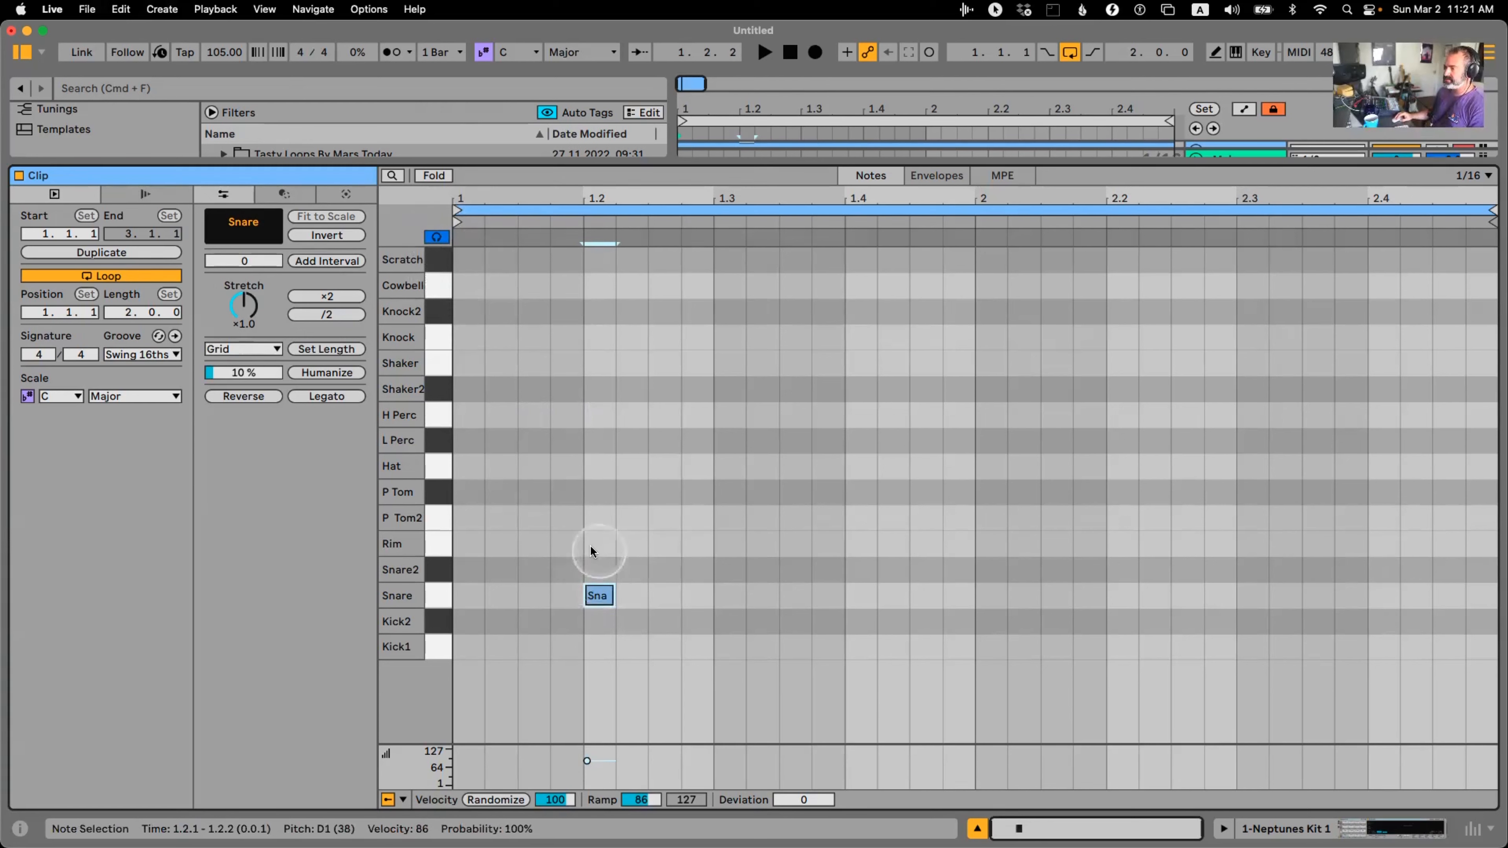
pyautogui.doubleClick(597, 596)
pyautogui.doubleClick(597, 595)
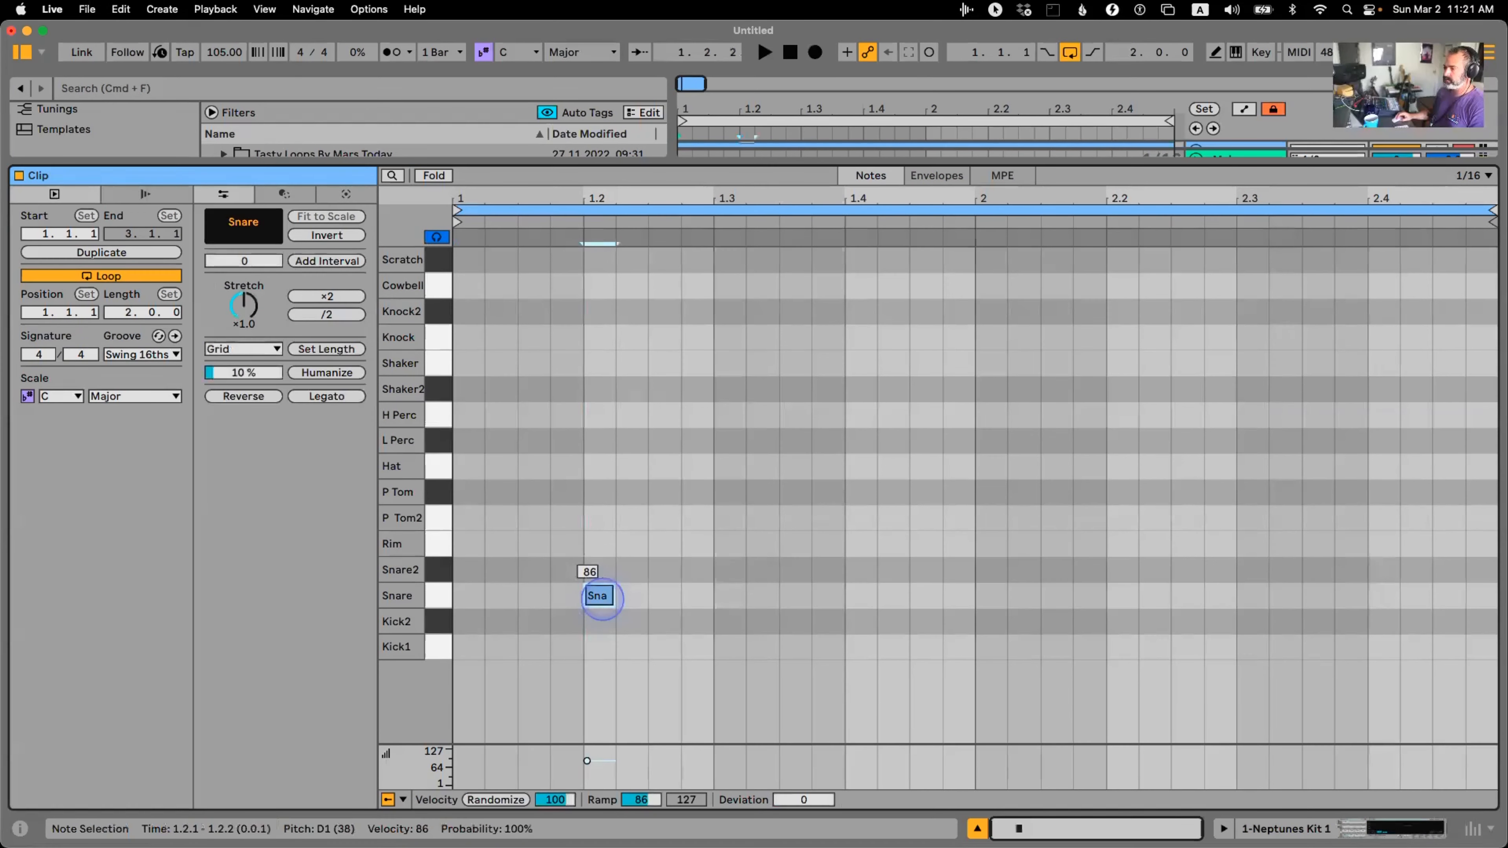
# Add Snare notes on beats 1.4, 2.2 and 2.4 at velocity 111 and play the loop
pyautogui.doubleClick(861, 596)
pyautogui.doubleClick(1122, 596)
pyautogui.doubleClick(1383, 596)
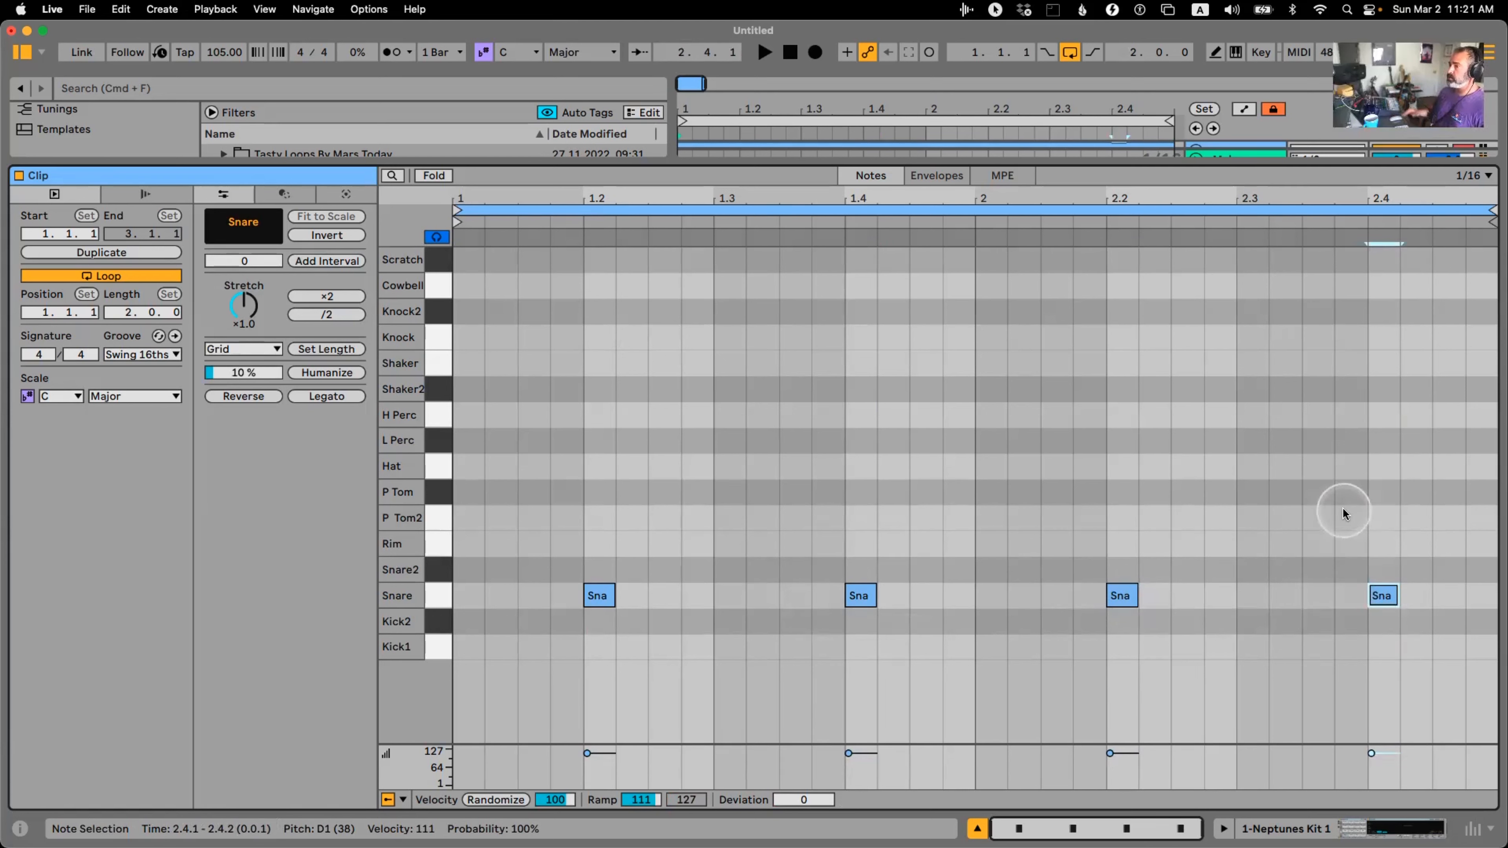
pyautogui.press('space')
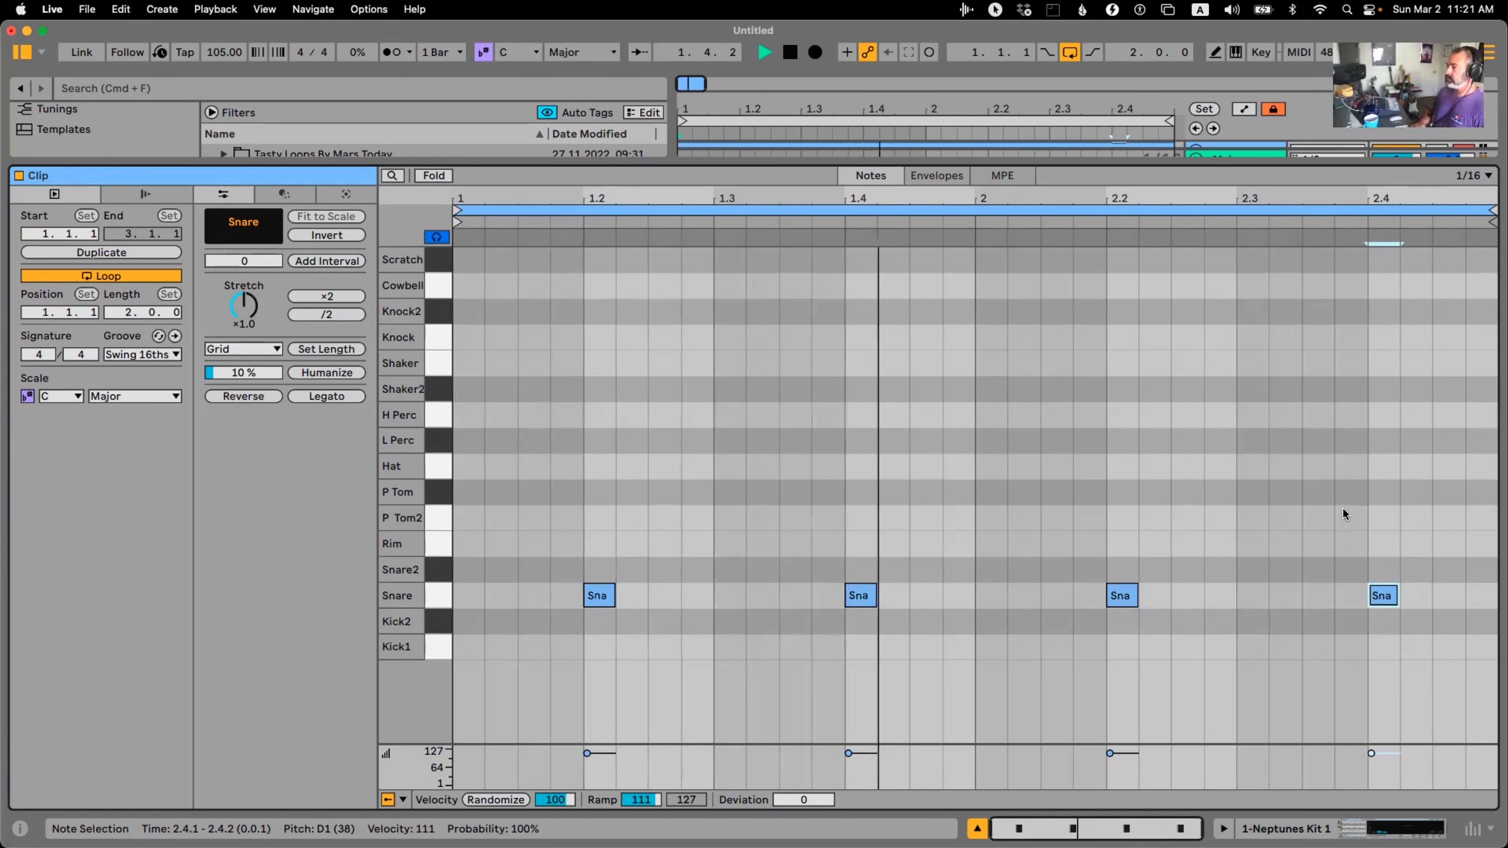
pyautogui.press('space')
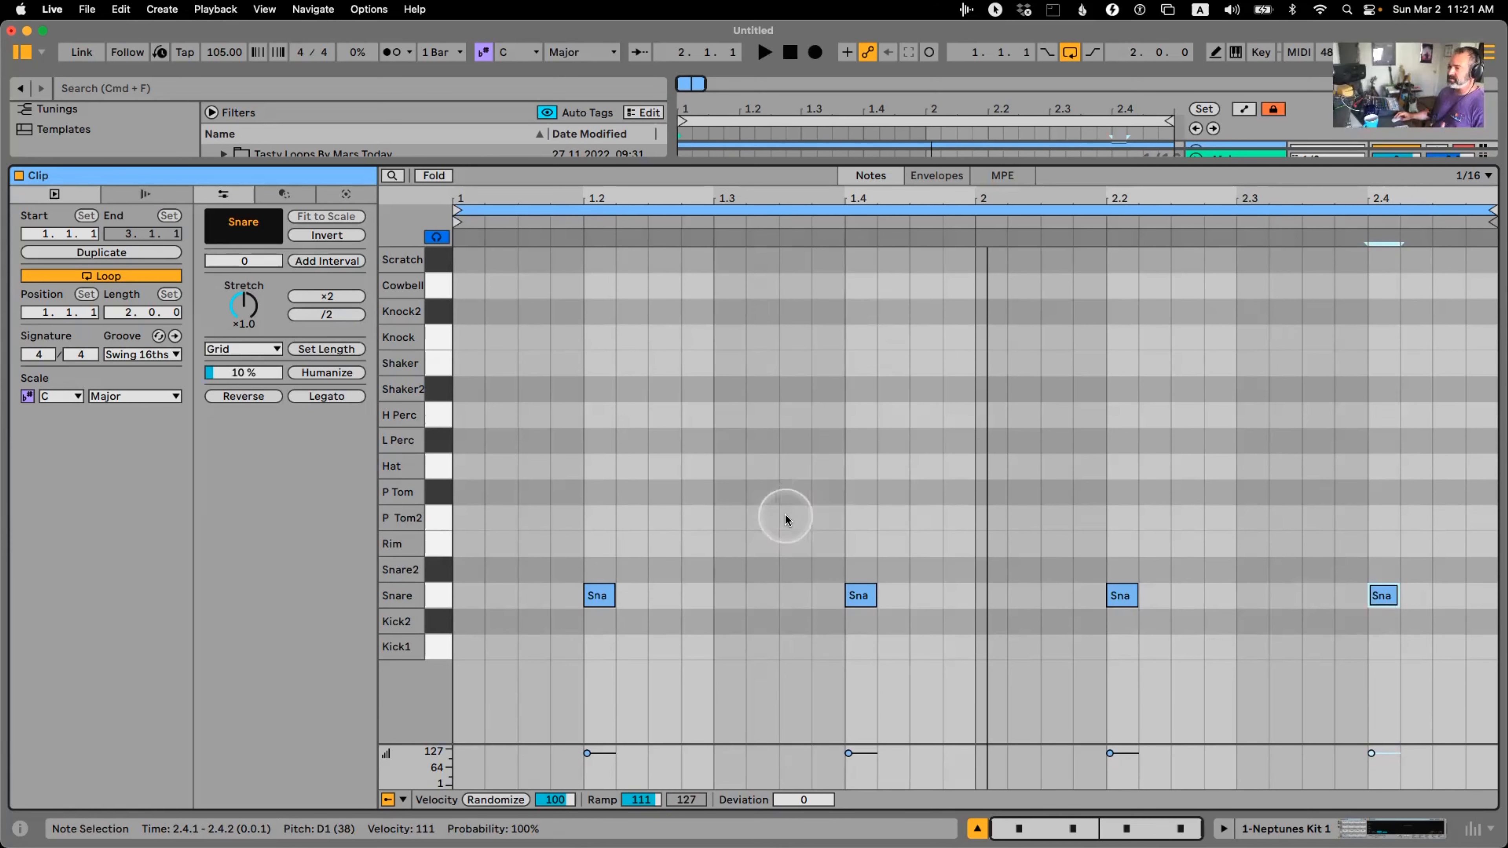
# Try a Rim note and a Snare2 note at 1.1.4, removing each again
pyautogui.doubleClick(564, 544)
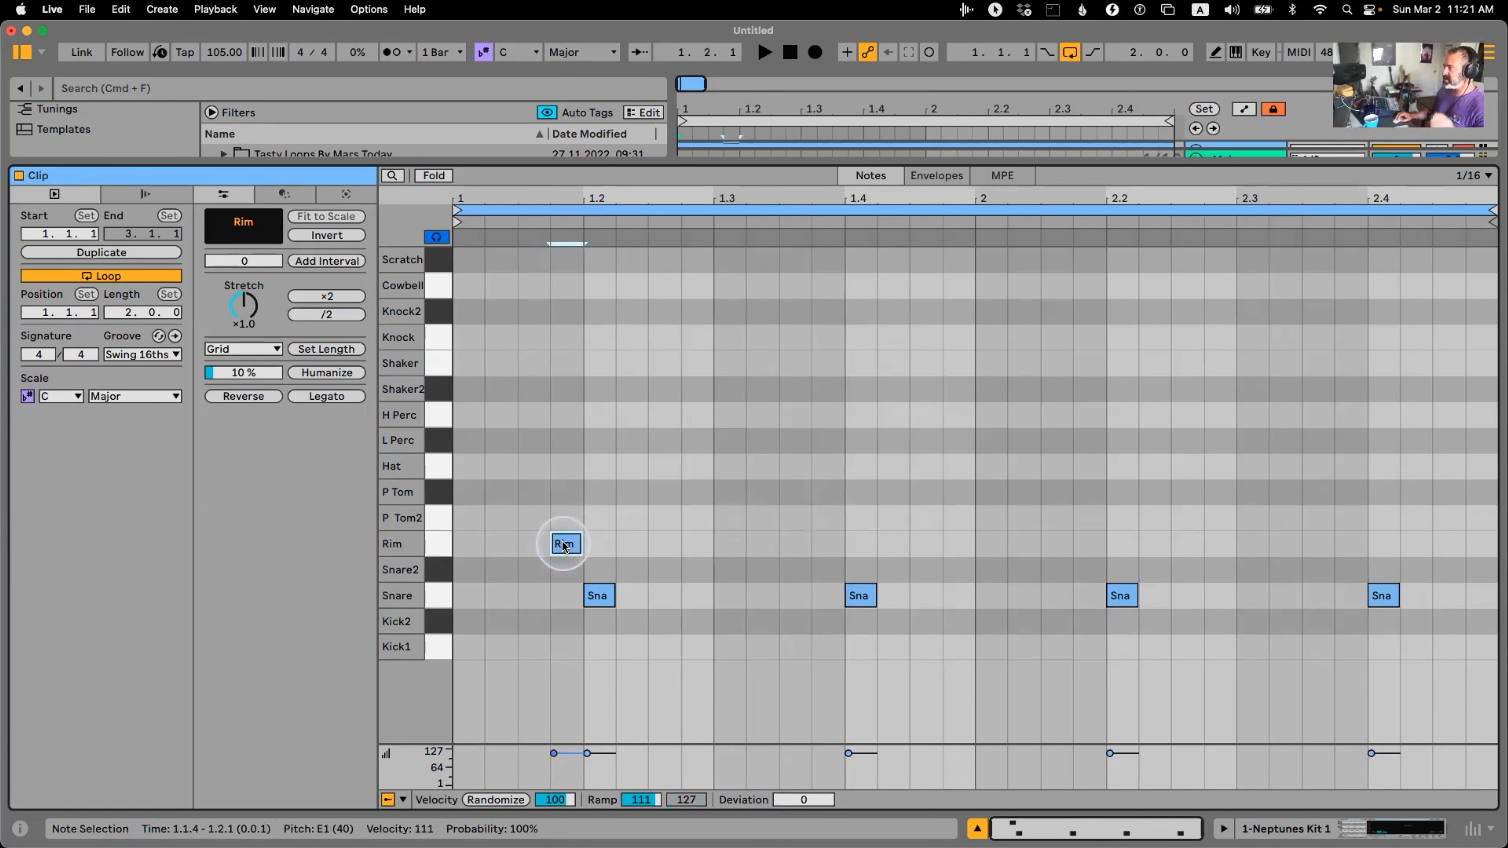
pyautogui.doubleClick(564, 545)
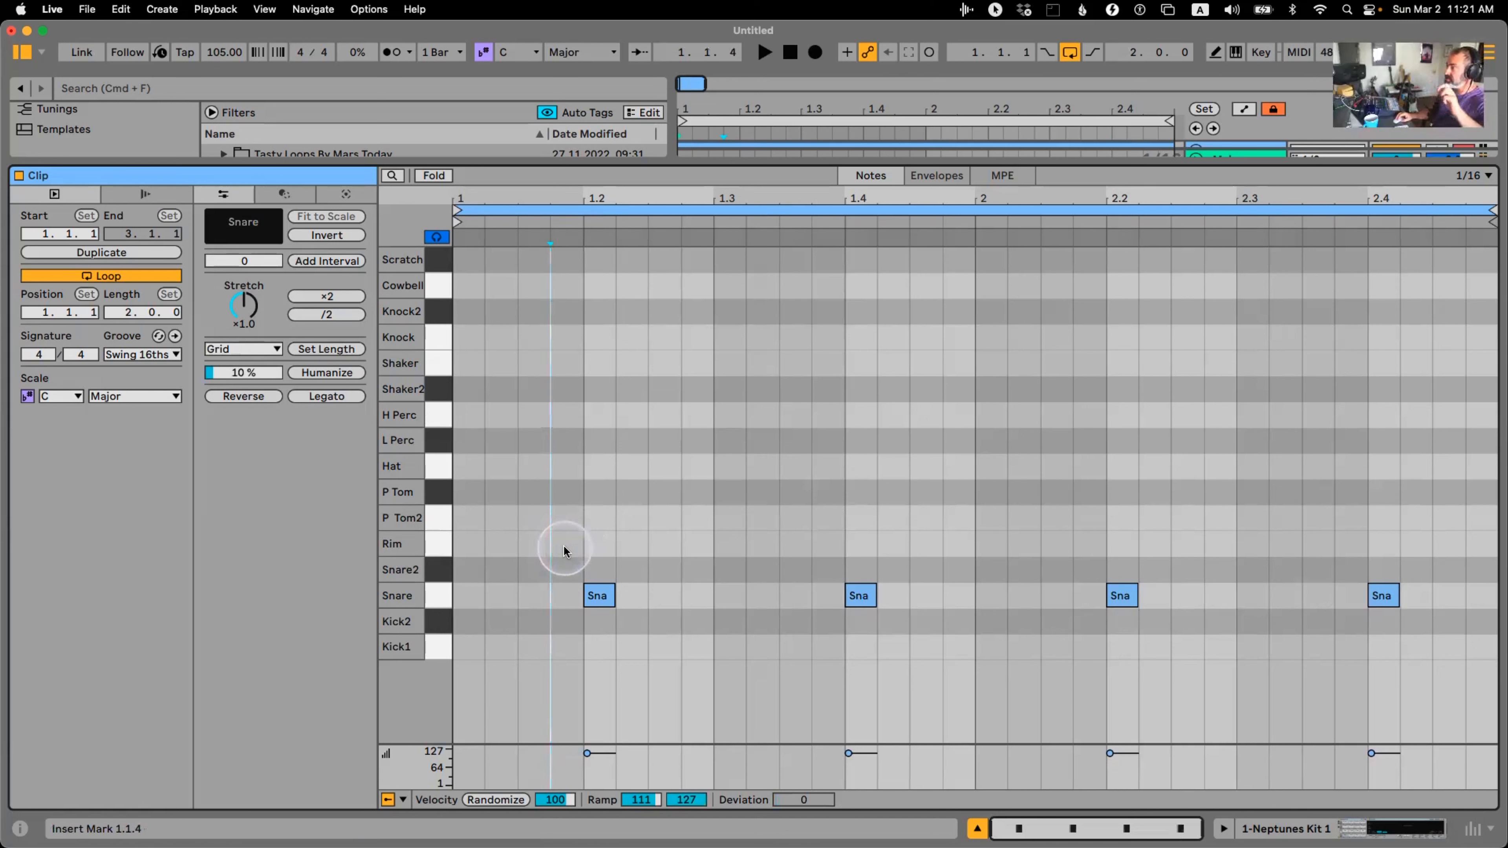
pyautogui.doubleClick(569, 571)
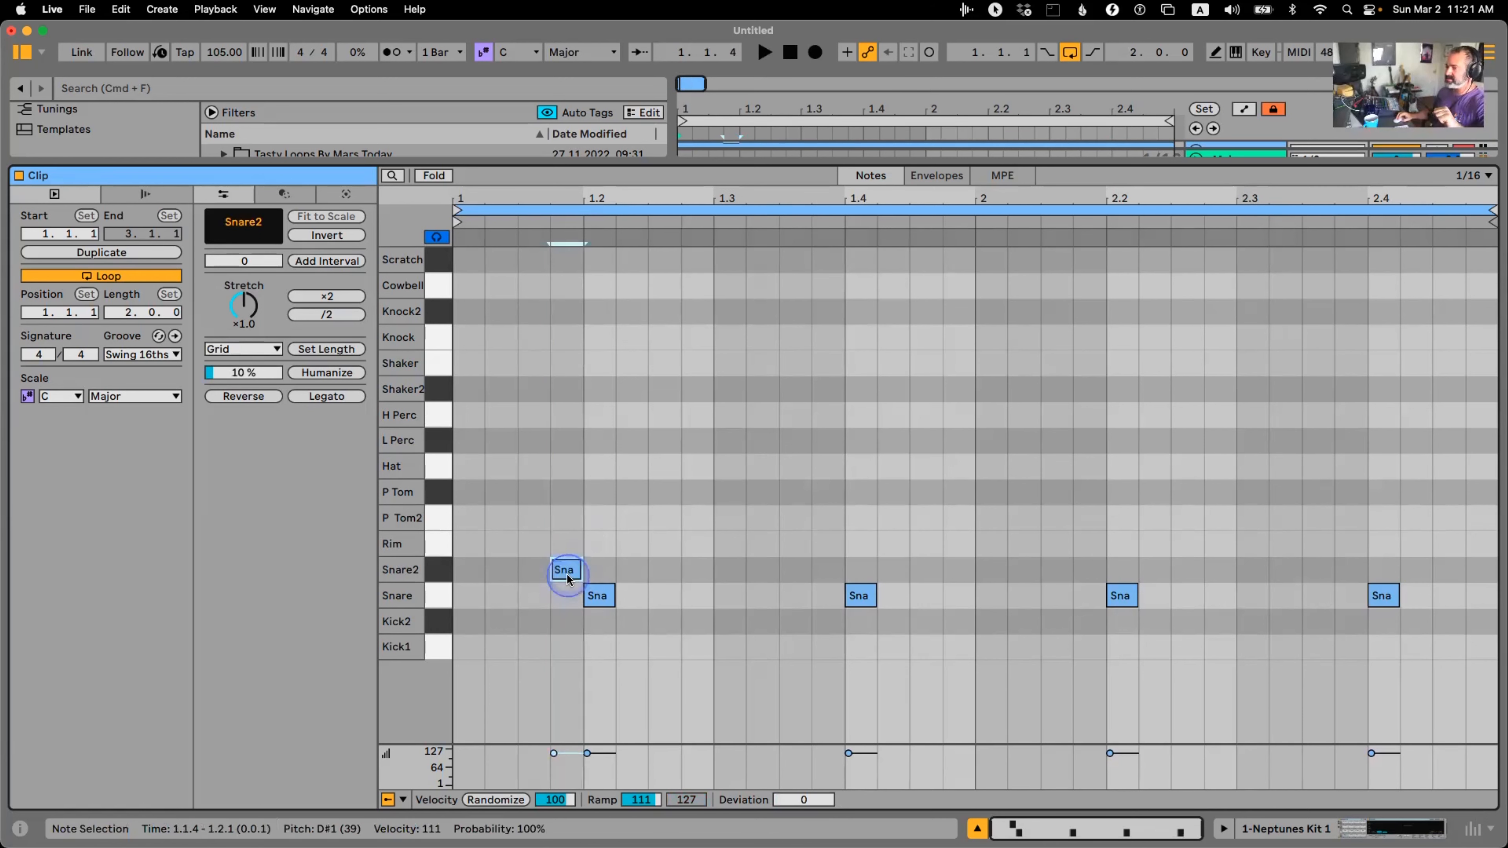
pyautogui.doubleClick(569, 572)
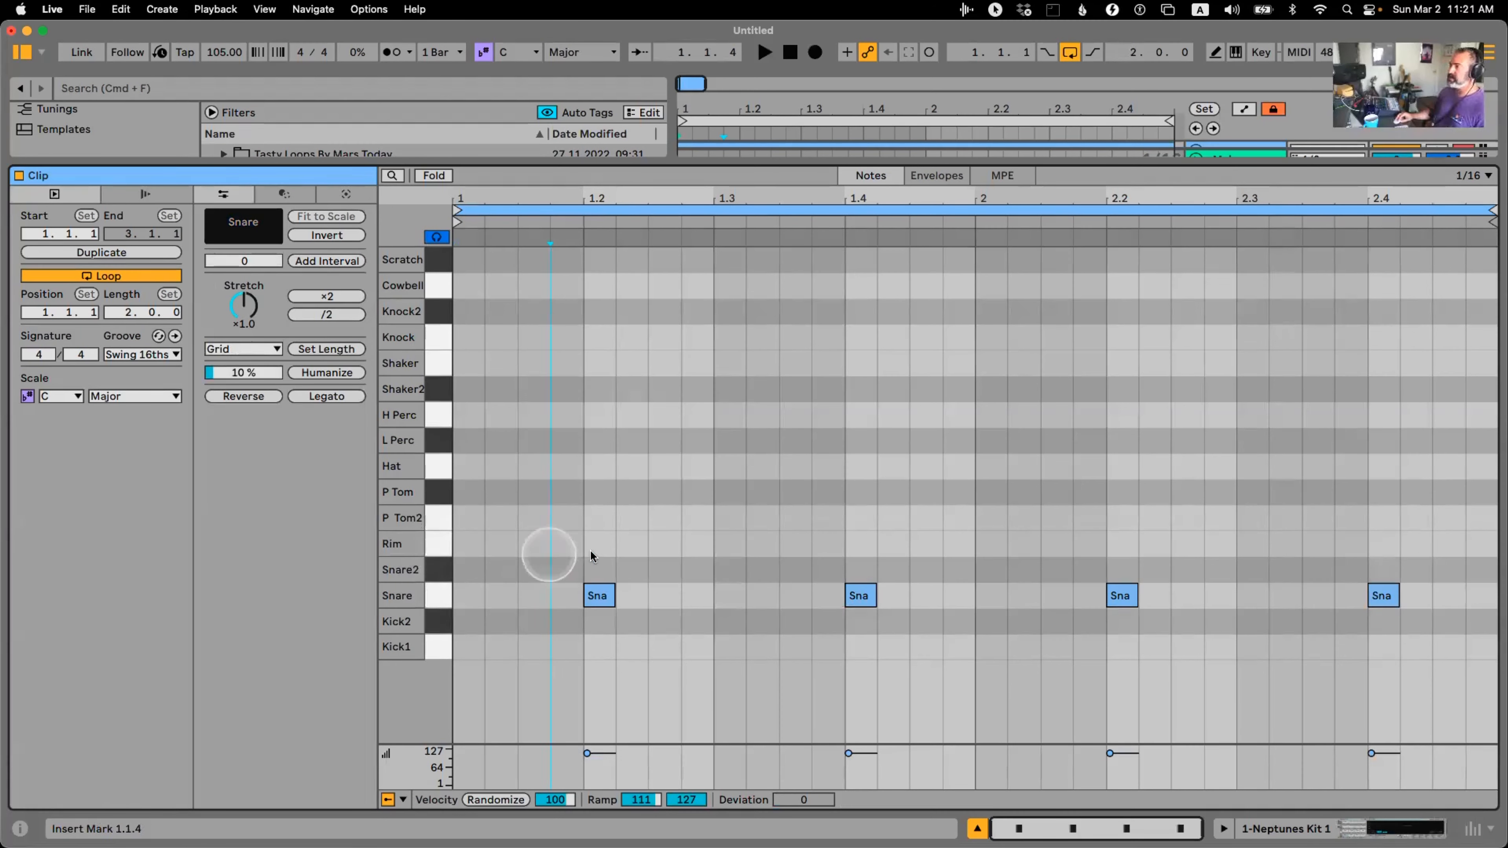
# Try Rim notes at 1.1.4 and 1.4.3 during playback, and delete both of them
pyautogui.doubleClick(564, 544)
pyautogui.press('space')
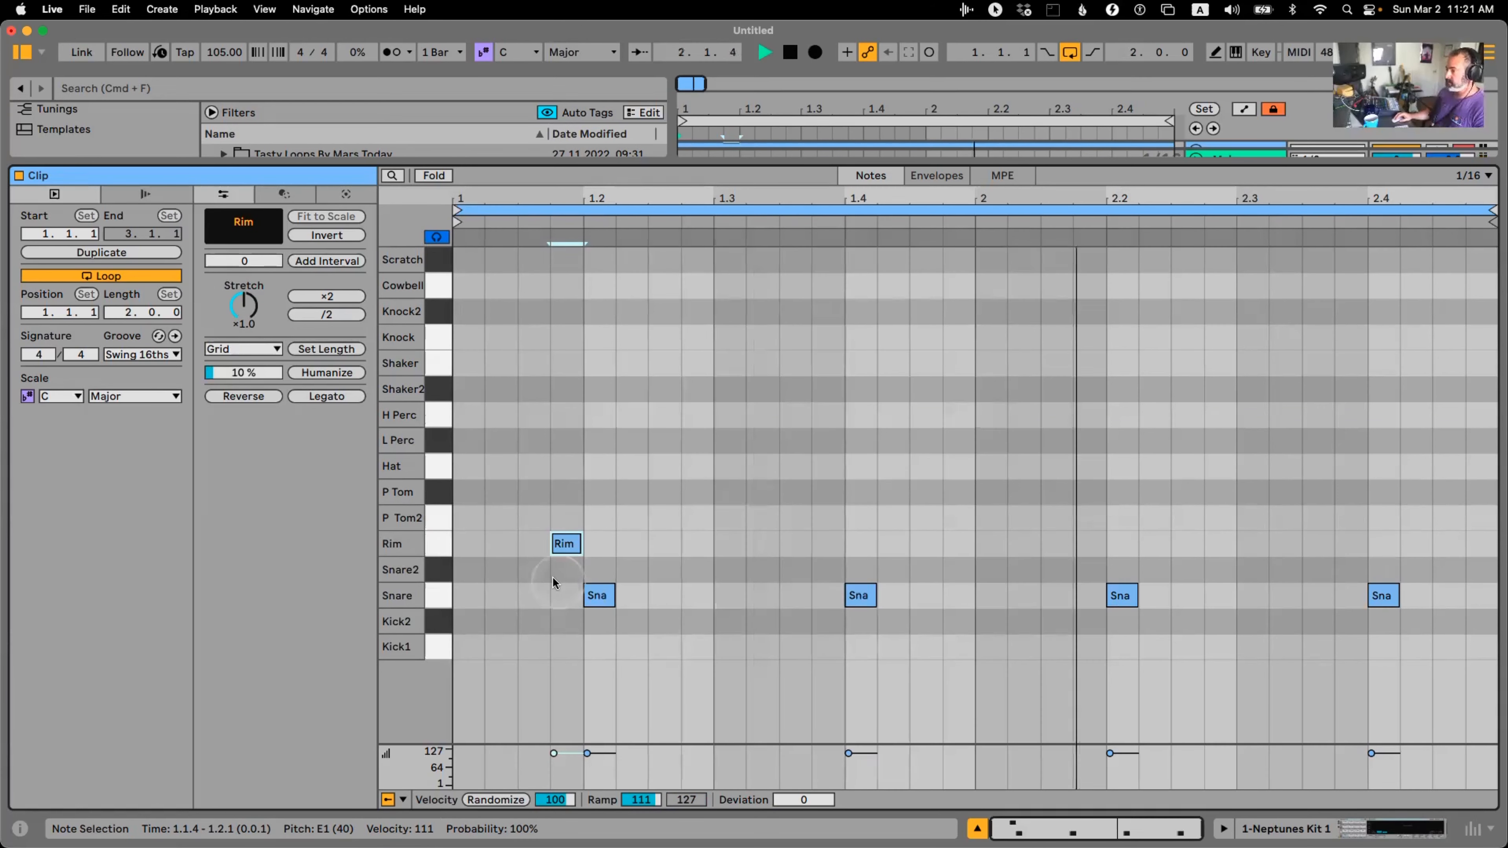
pyautogui.doubleClick(927, 551)
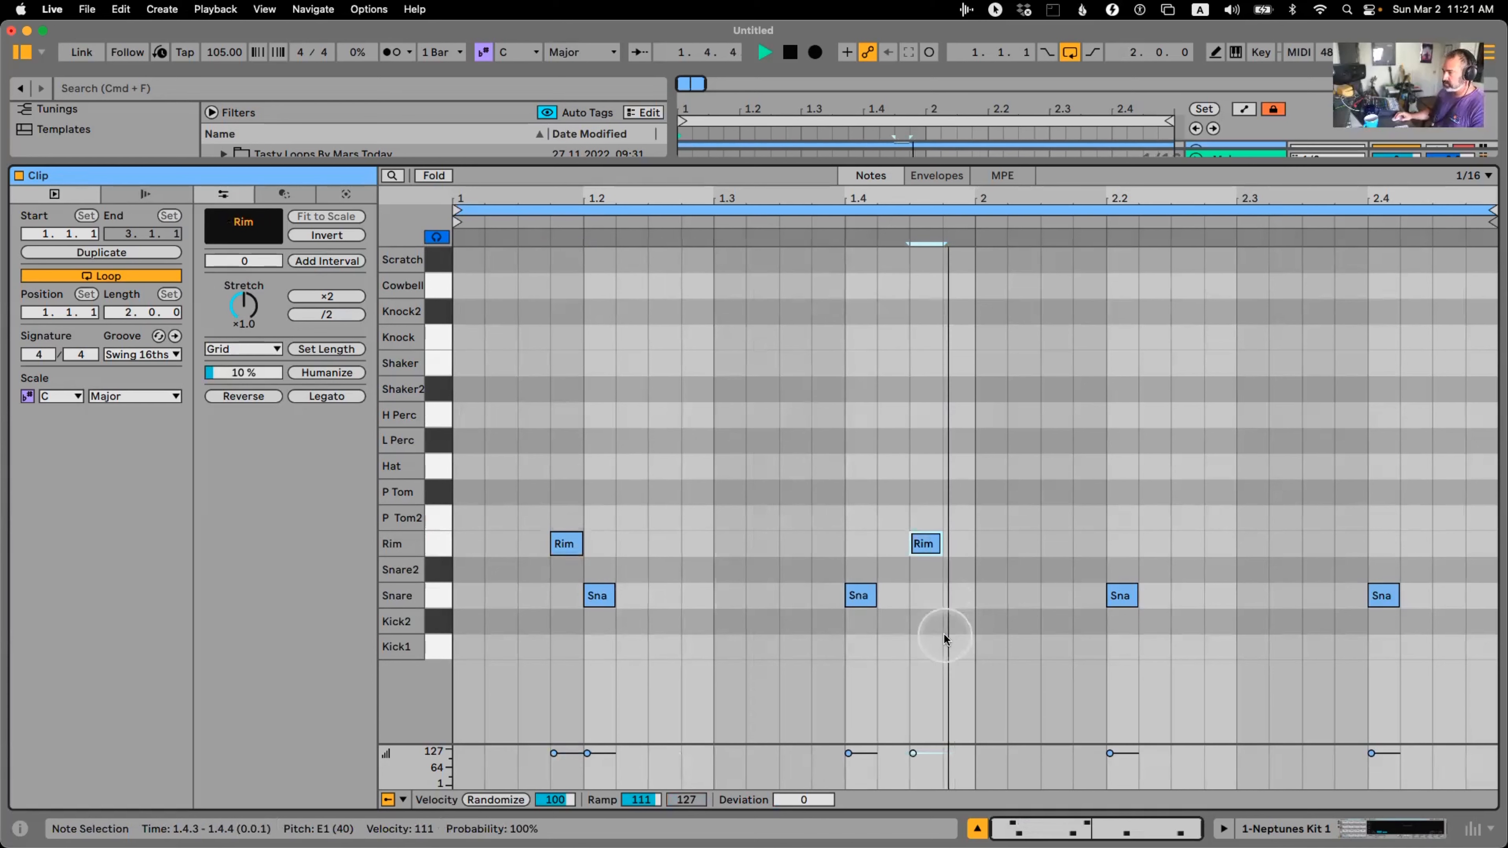
pyautogui.press('space')
pyautogui.moveTo(982, 547); pyautogui.dragTo(423, 547)
pyautogui.press('Delete')
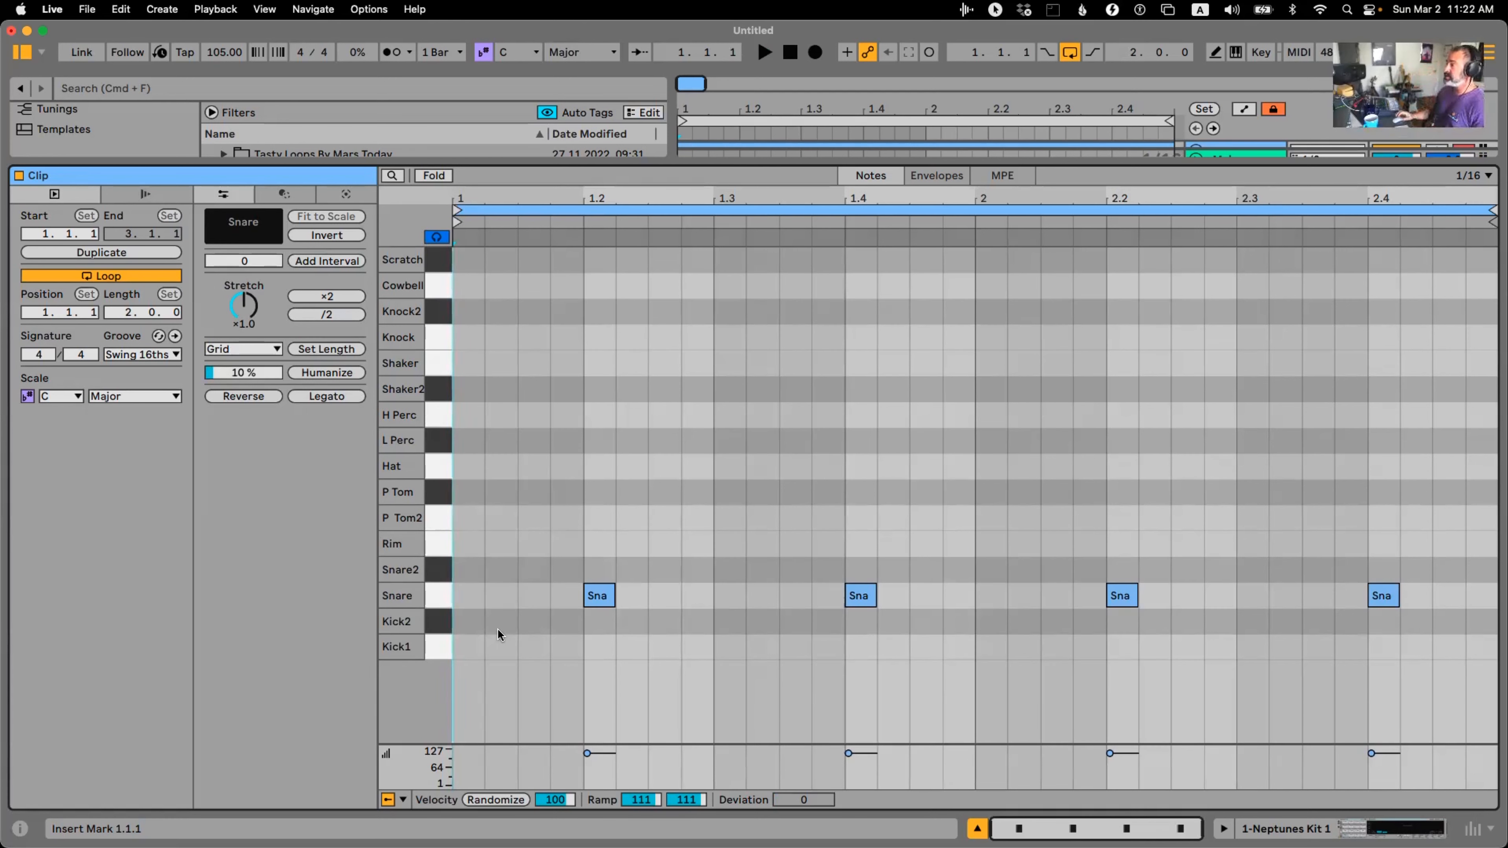
# Add Kick1 notes at 1.1, 1.3.3, 1.4.2, 2.1, 2.3.3 and 2.4.2 and play the loop
pyautogui.doubleClick(473, 648)
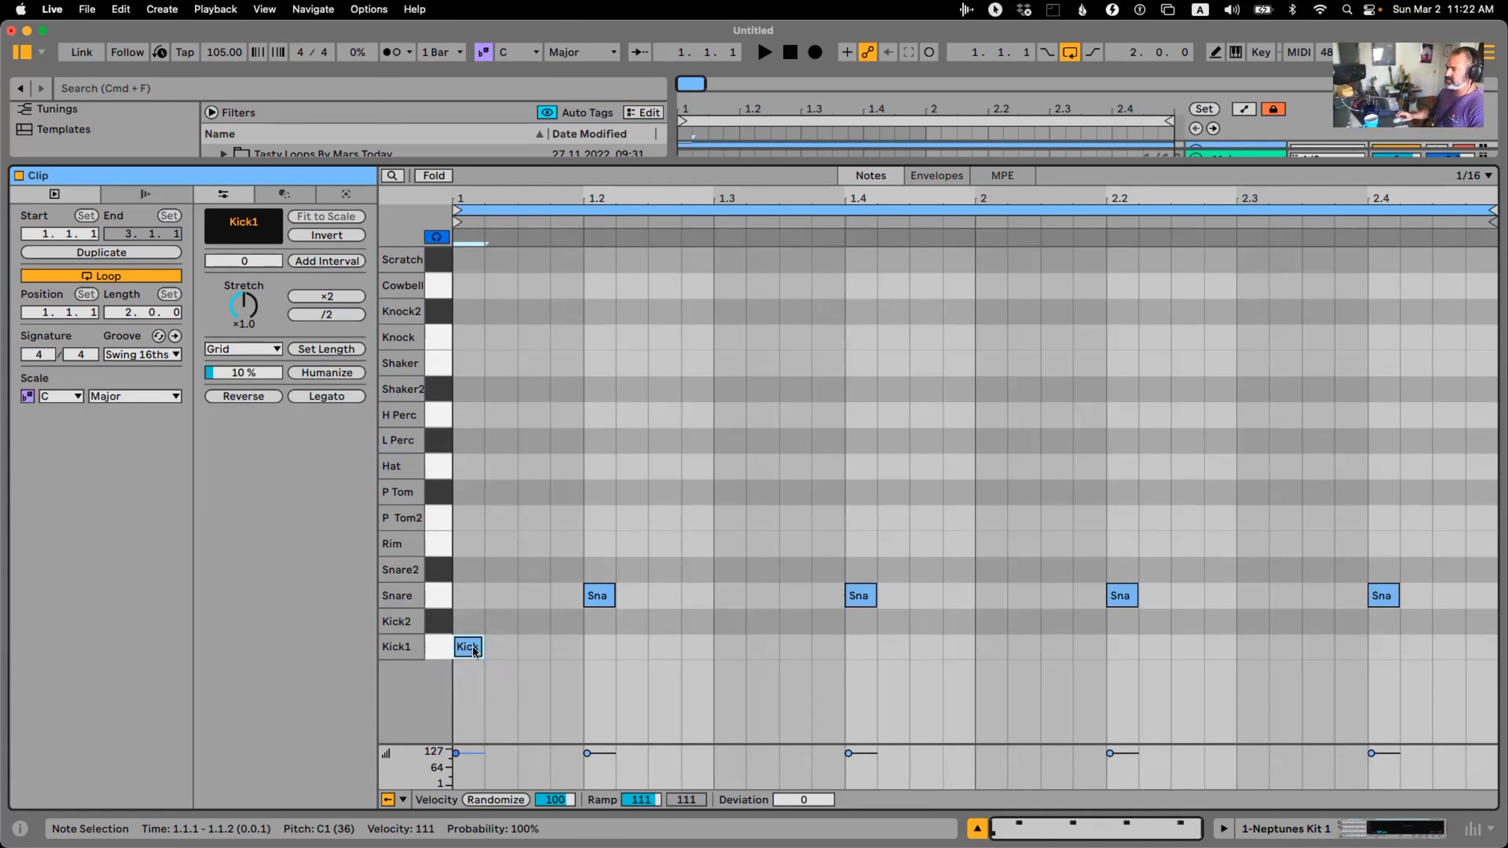
pyautogui.click(474, 648)
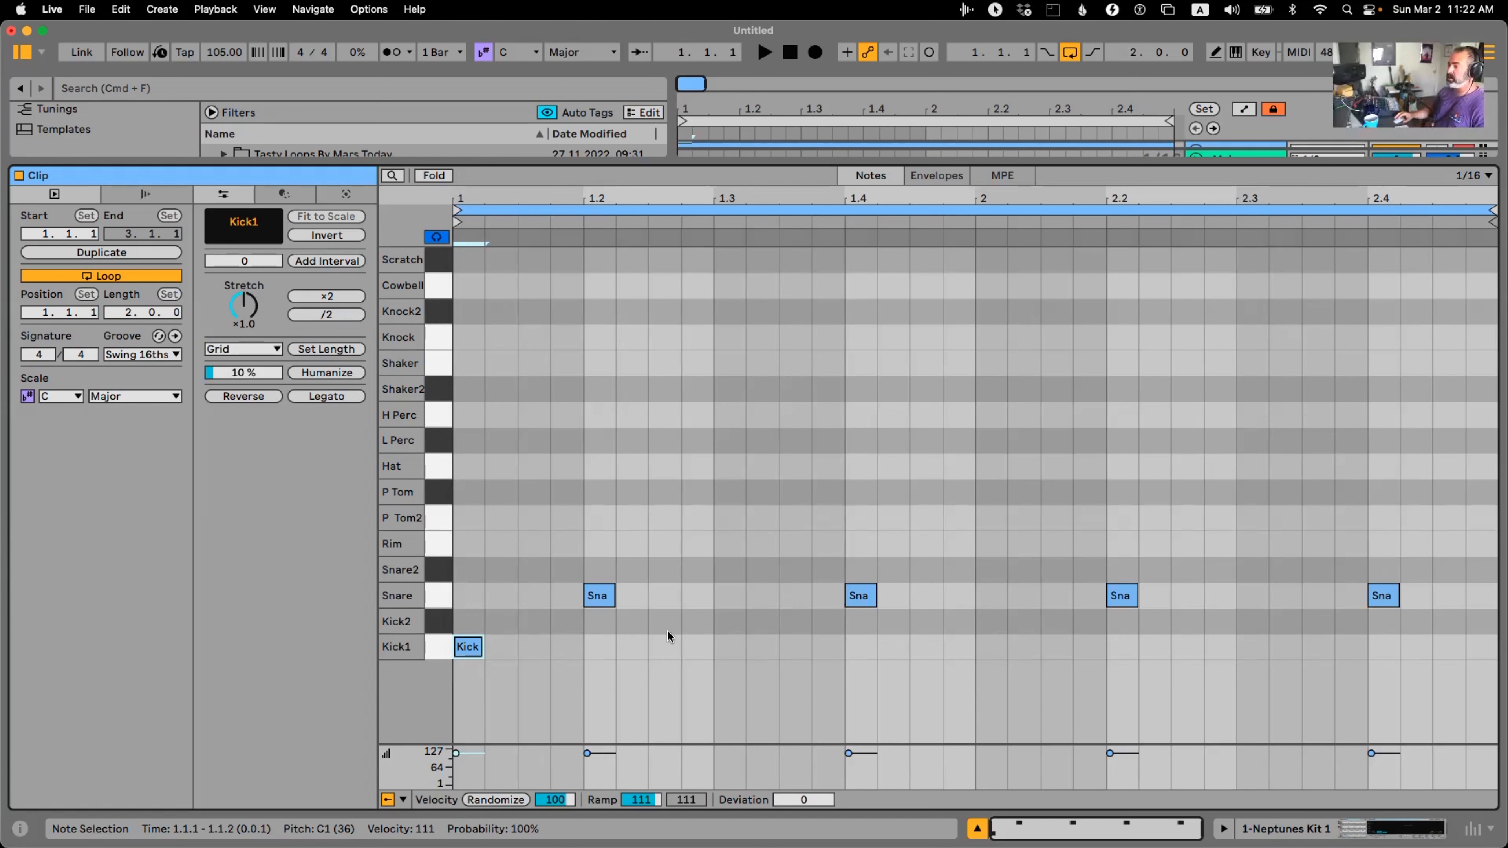
pyautogui.click(799, 647)
pyautogui.click(893, 646)
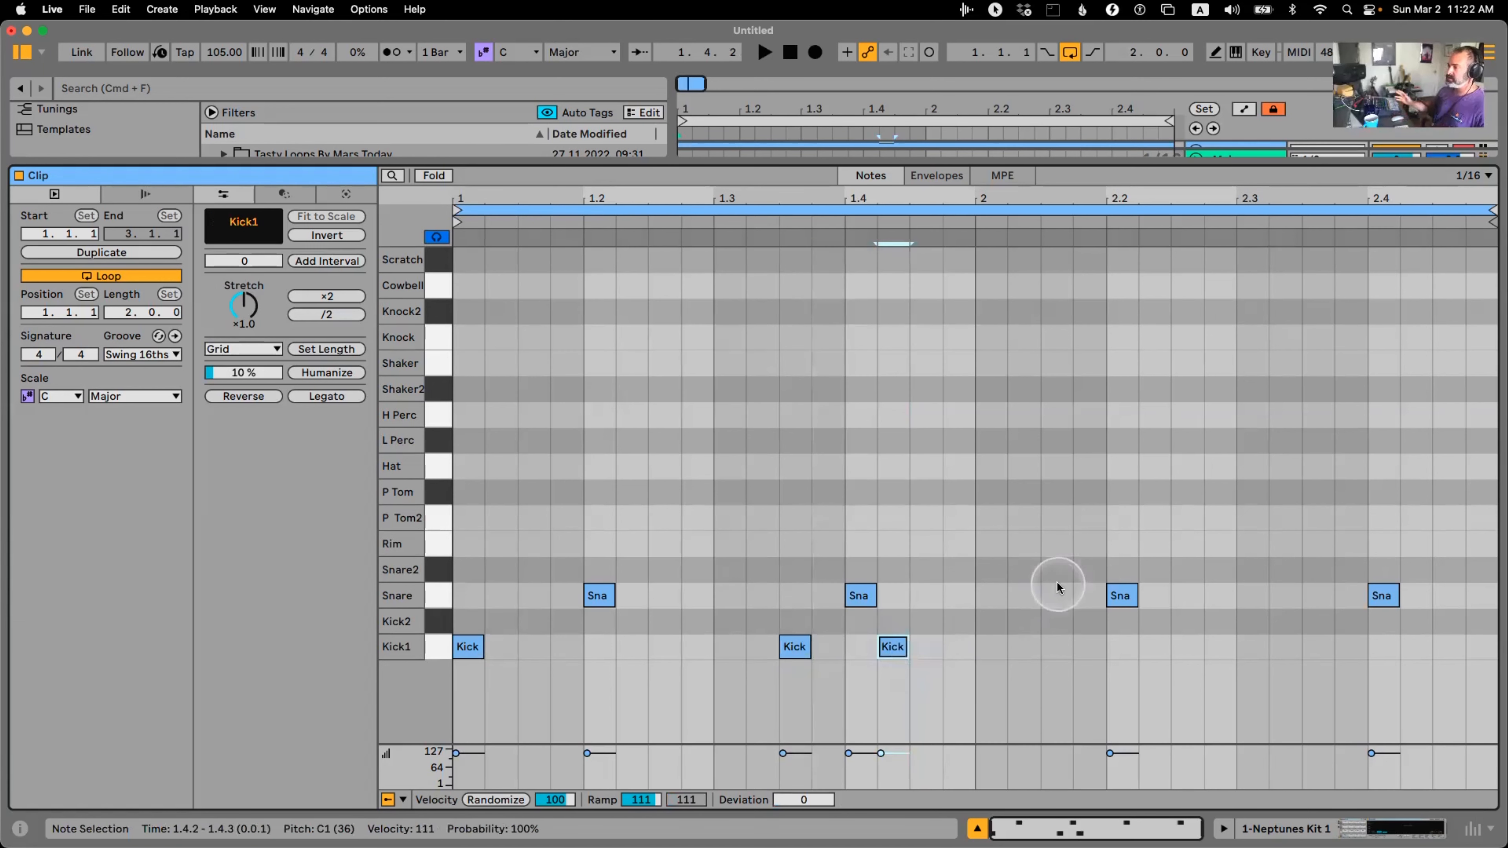
pyautogui.click(993, 646)
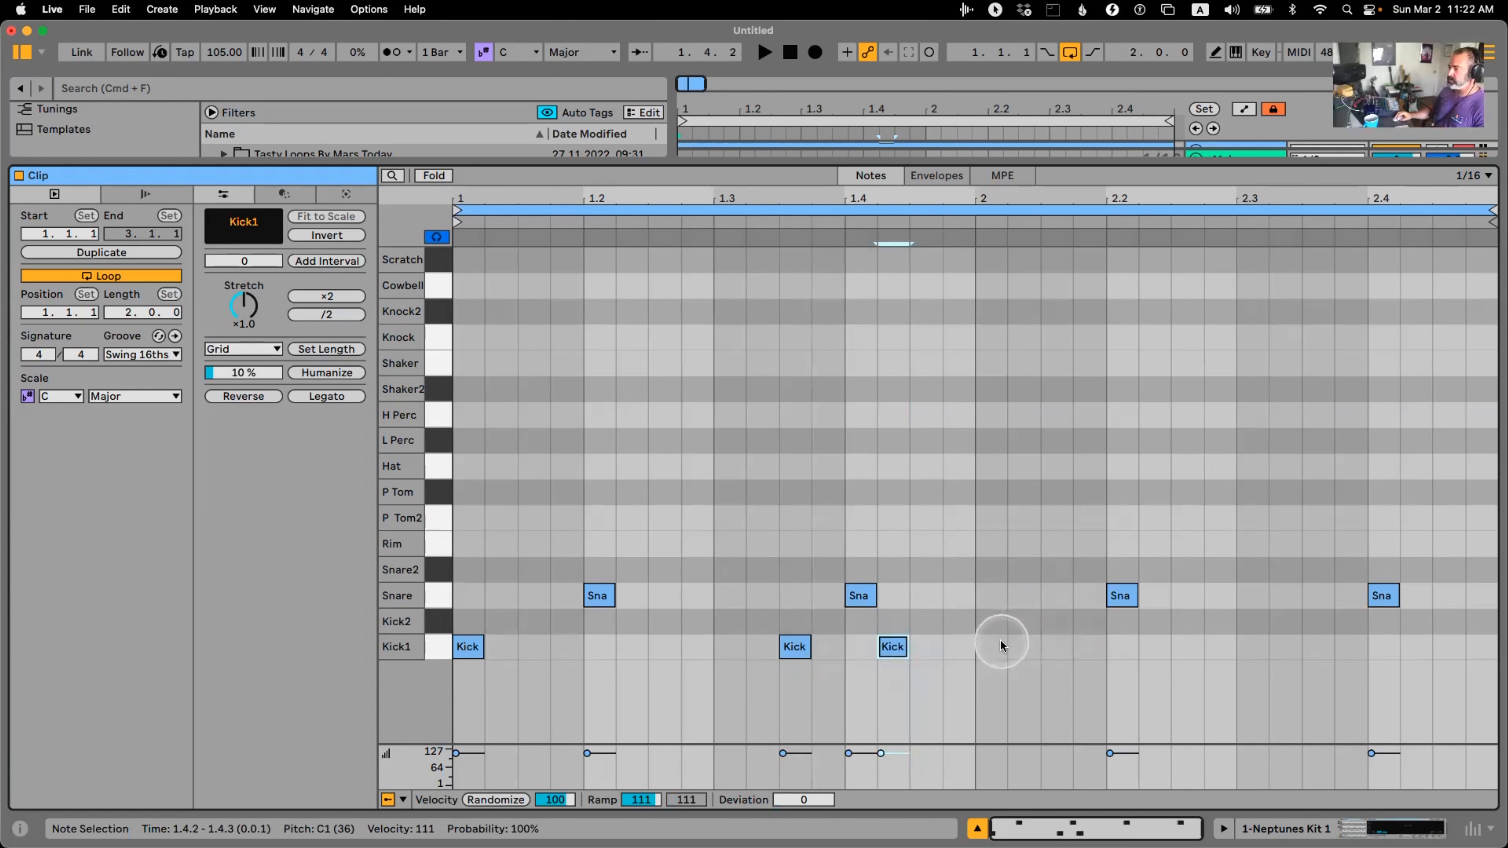
pyautogui.click(1319, 646)
pyautogui.click(1416, 647)
pyautogui.press('space')
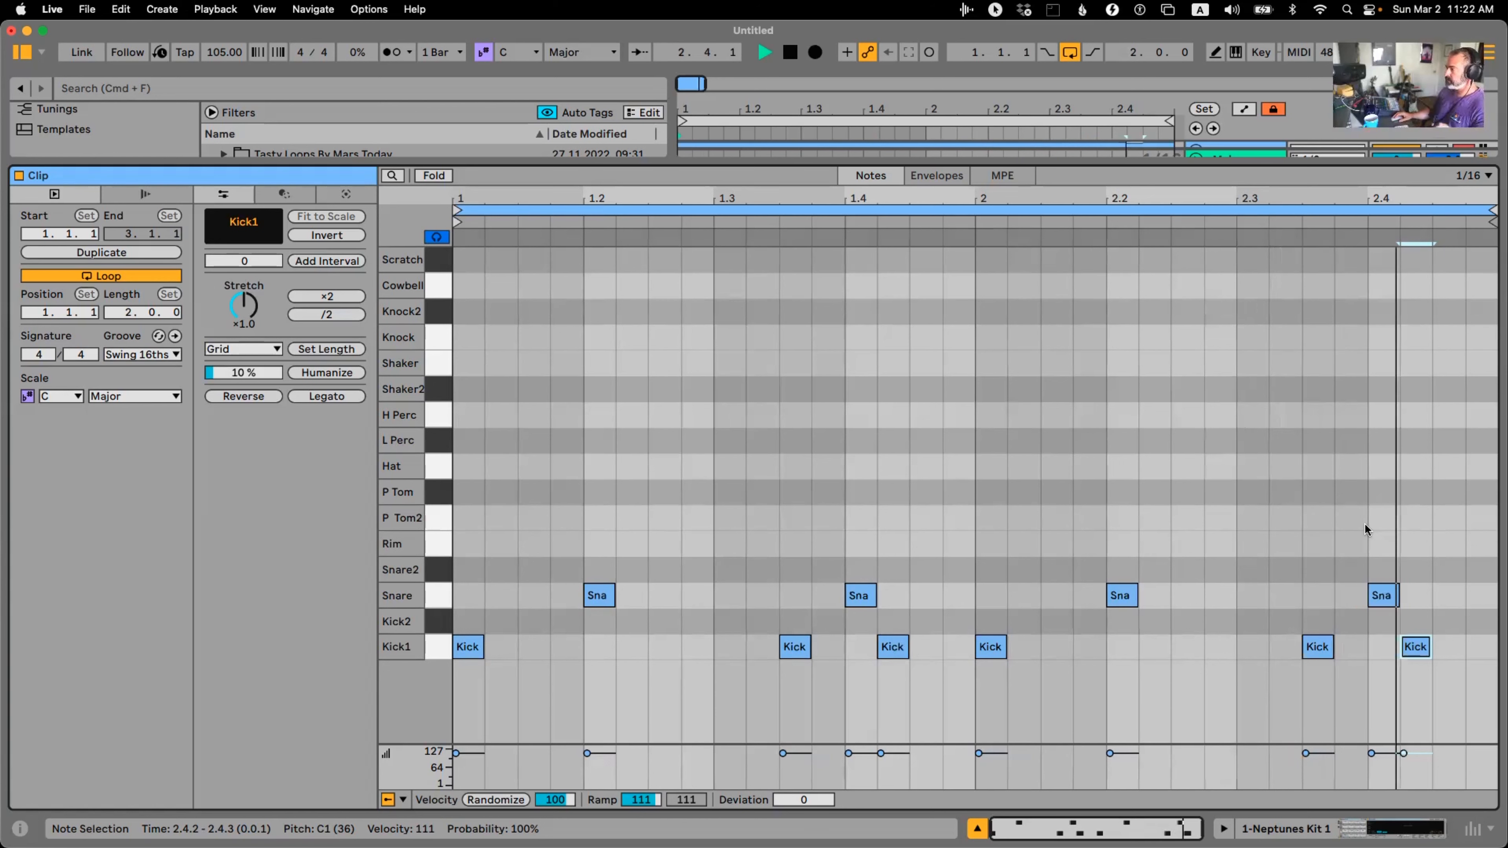
pyautogui.press('space')
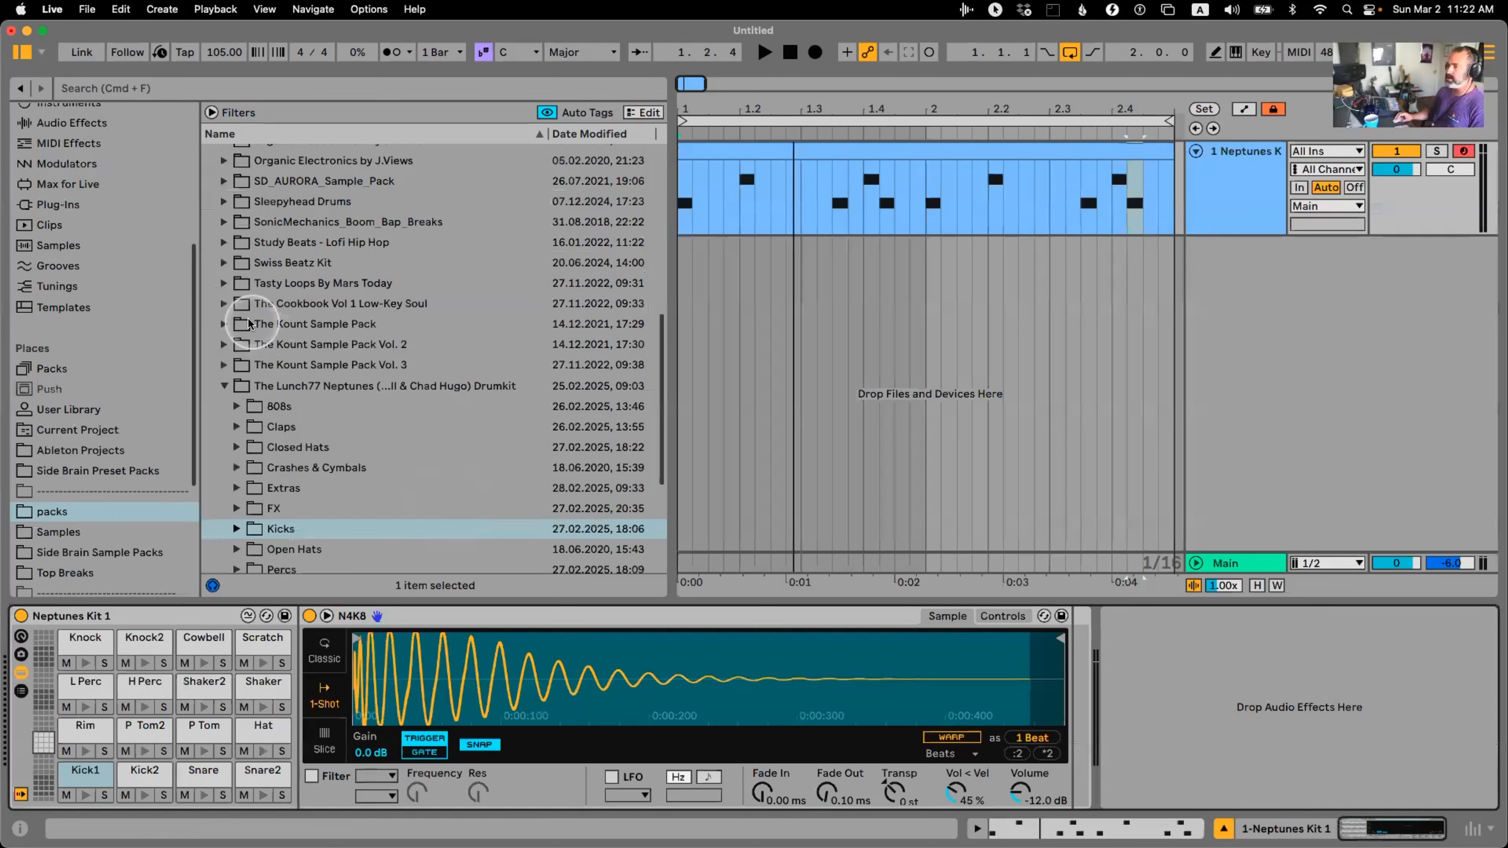
# Open the Lunch77 kit's Percs folder and audition several PERC samples from PERC.114.NEPT.wav onward
pyautogui.scroll(-3, 267, 416)
pyautogui.click(238, 430)
pyautogui.scroll(-15, 320, 380)
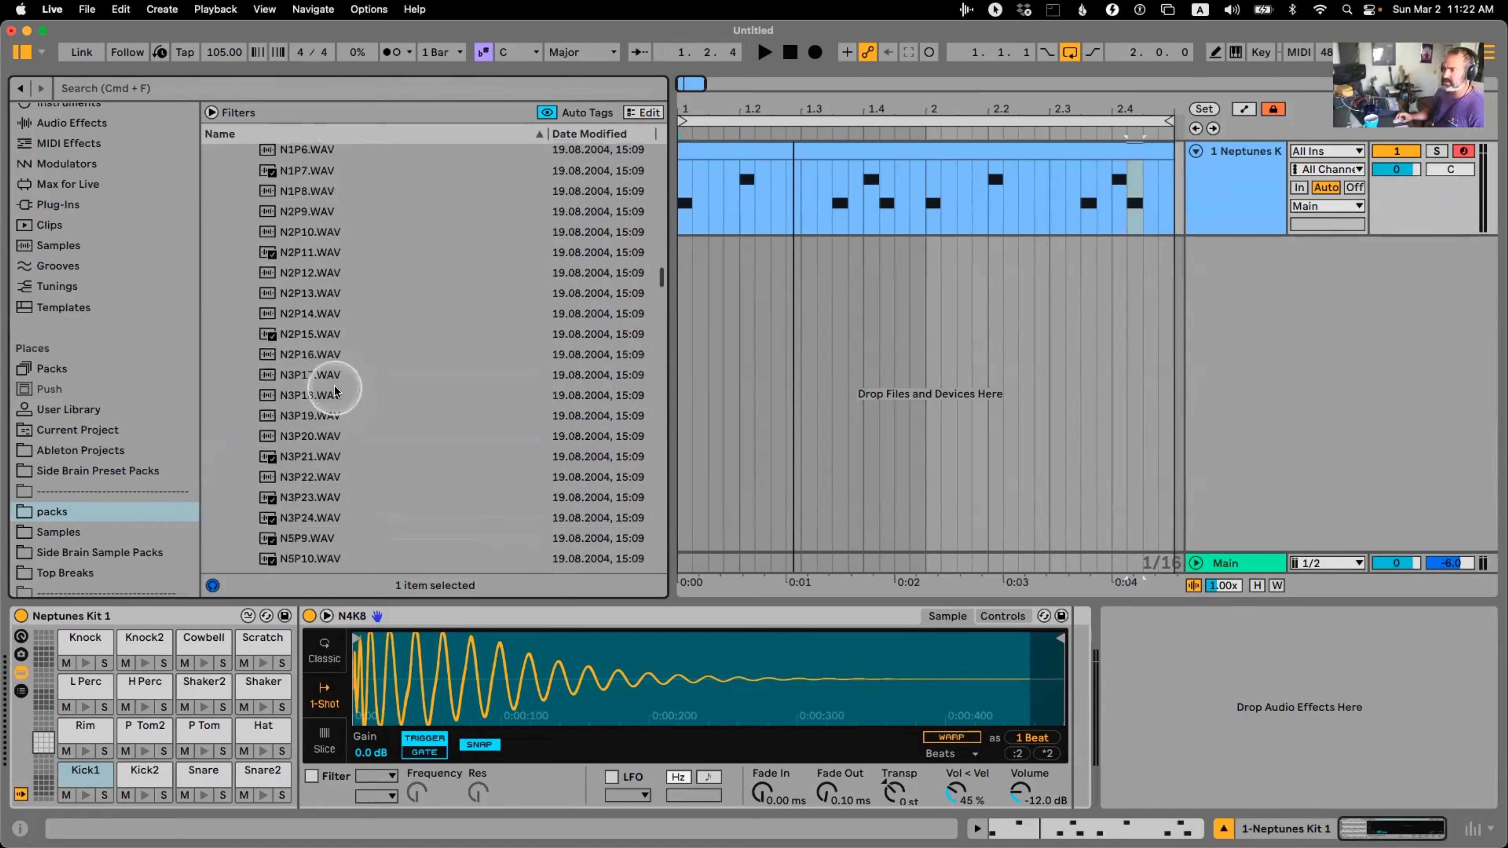
pyautogui.scroll(-5, 391, 358)
pyautogui.click(393, 365)
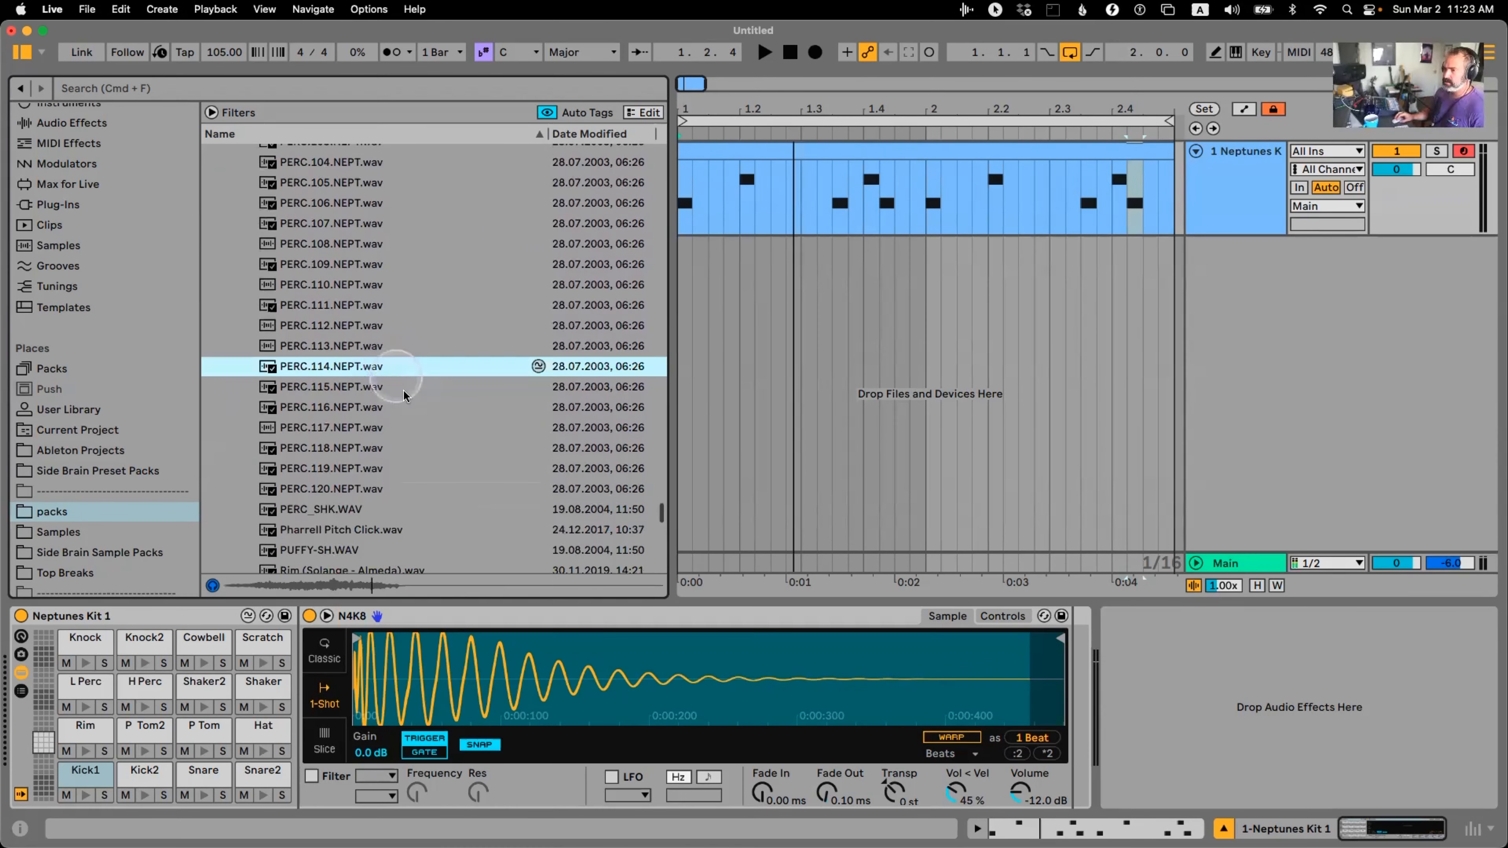
pyautogui.click(405, 407)
pyautogui.click(405, 450)
pyautogui.click(396, 415)
pyautogui.scroll(-2, 392, 418)
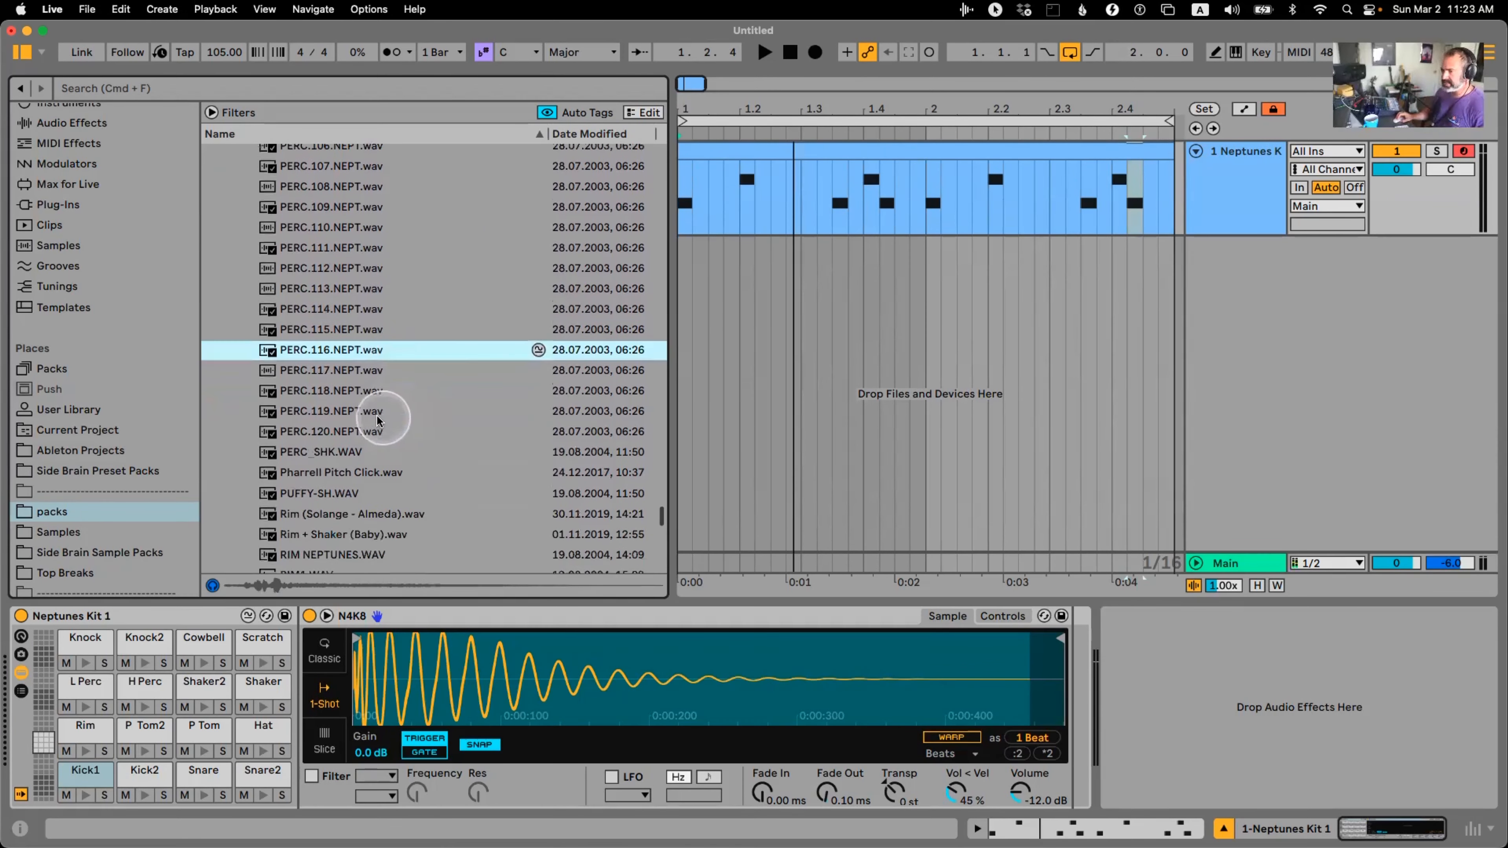
pyautogui.click(387, 418)
pyautogui.click(384, 437)
pyautogui.click(381, 456)
# Audition PUFFY-SH.WAV and the rim and shaker samples in the Percs folder
pyautogui.scroll(-5, 401, 432)
pyautogui.click(339, 335)
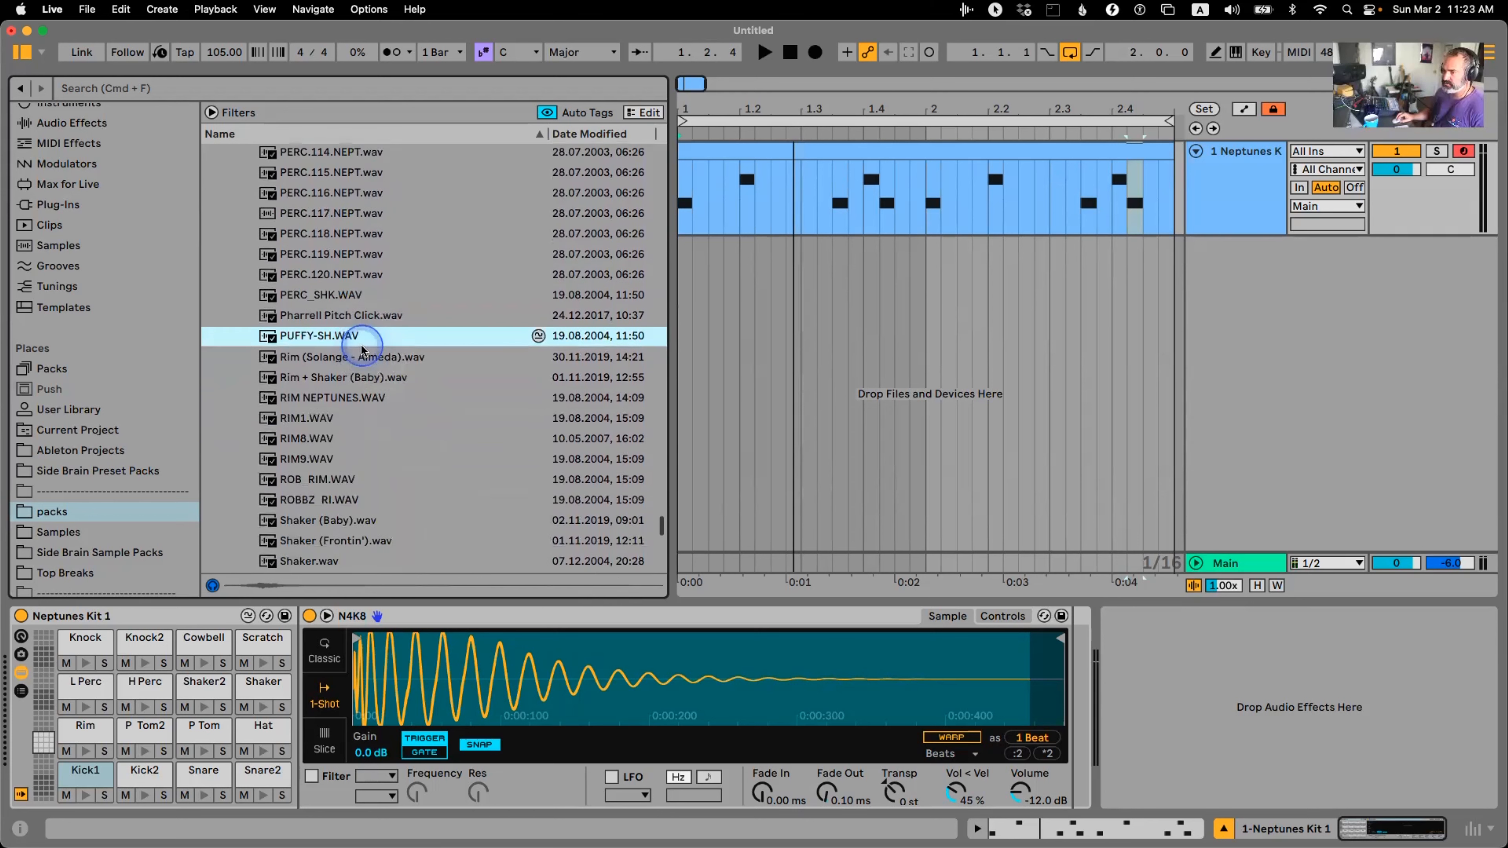
pyautogui.click(354, 377)
pyautogui.click(355, 398)
pyautogui.click(355, 418)
pyautogui.click(354, 438)
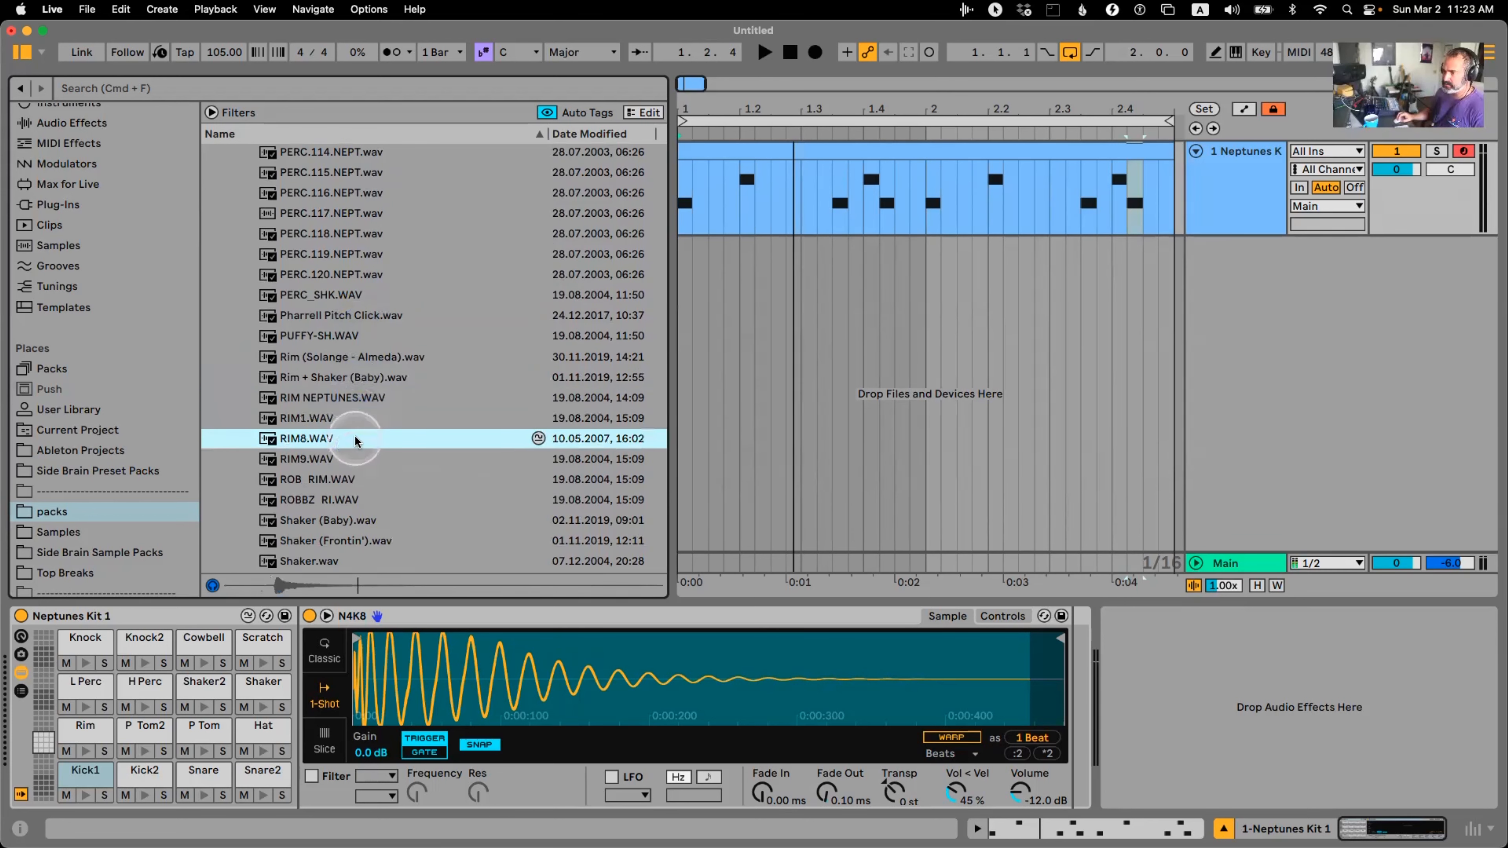
pyautogui.click(356, 458)
pyautogui.click(357, 479)
pyautogui.scroll(-3, 357, 480)
pyautogui.click(381, 431)
pyautogui.click(386, 469)
# Audition the snap samples, Snappy.wav and snarehorse.wav in the Percs folder
pyautogui.scroll(-4, 388, 461)
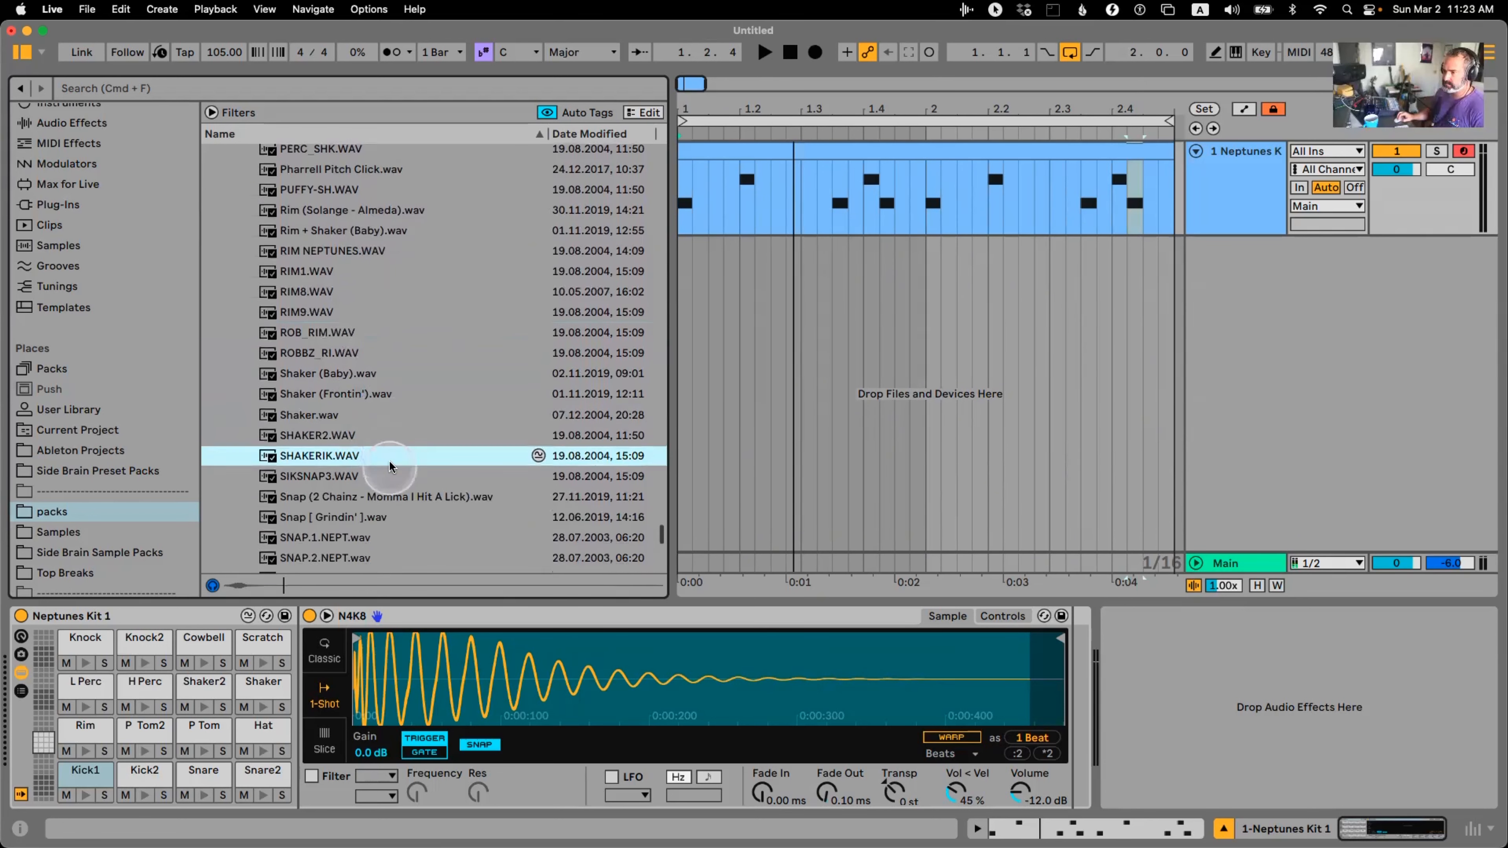
pyautogui.click(392, 440)
pyautogui.click(383, 384)
pyautogui.click(366, 442)
pyautogui.click(362, 427)
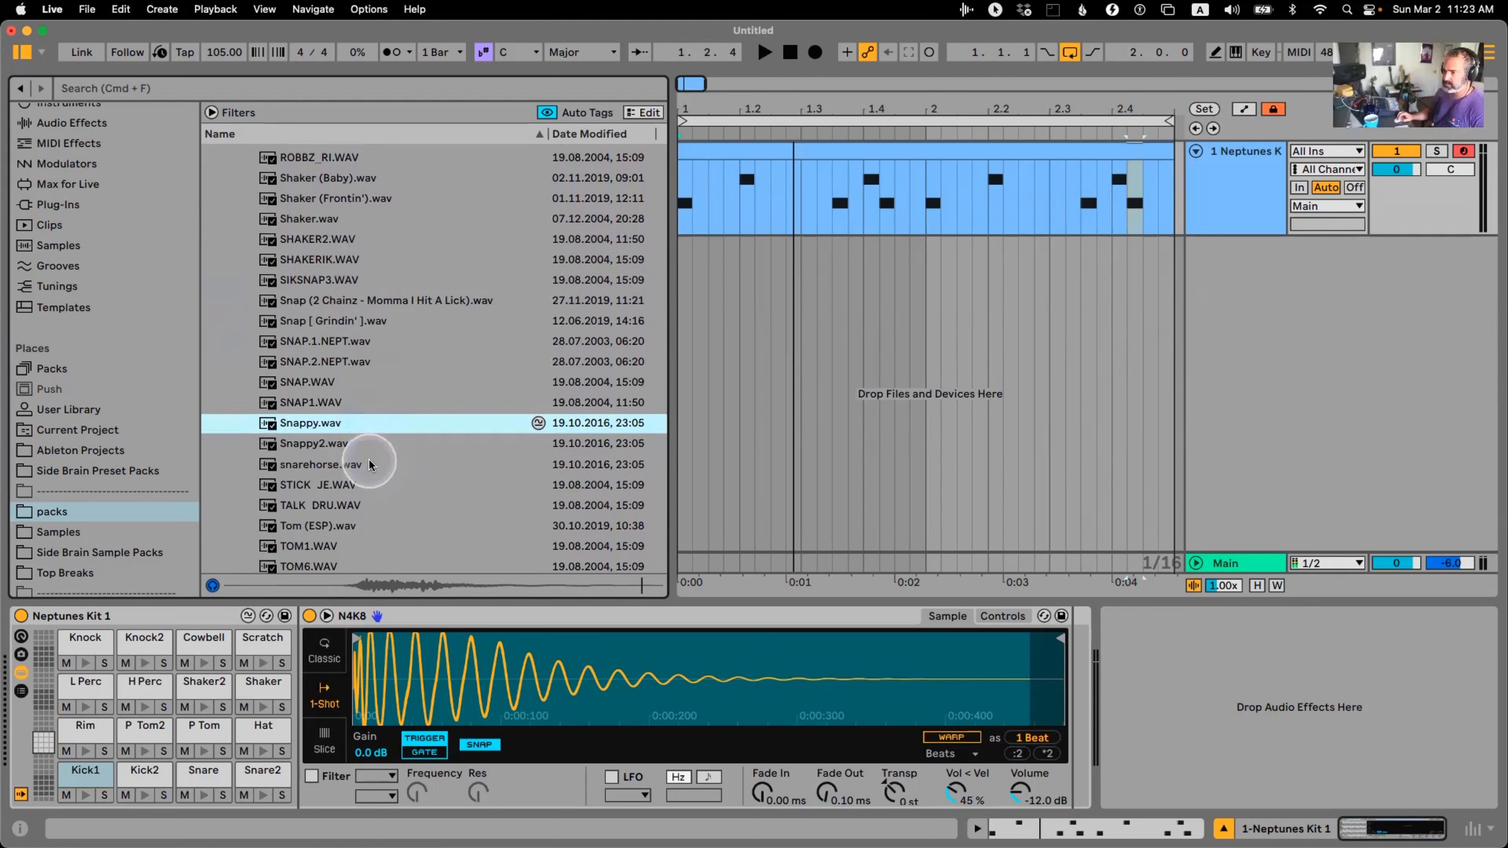
pyautogui.click(369, 458)
pyautogui.click(360, 465)
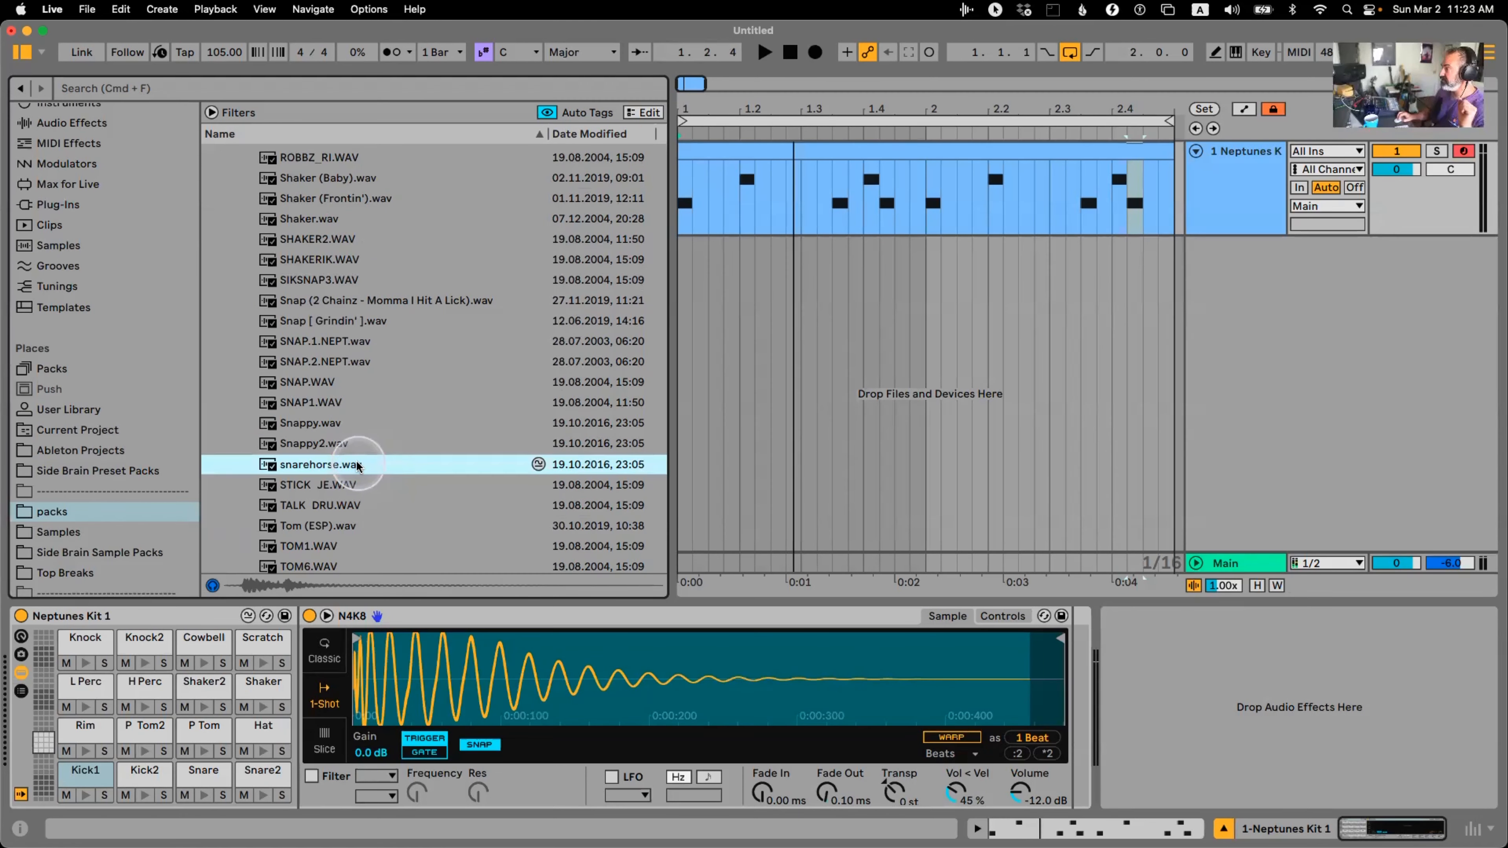
pyautogui.click(355, 465)
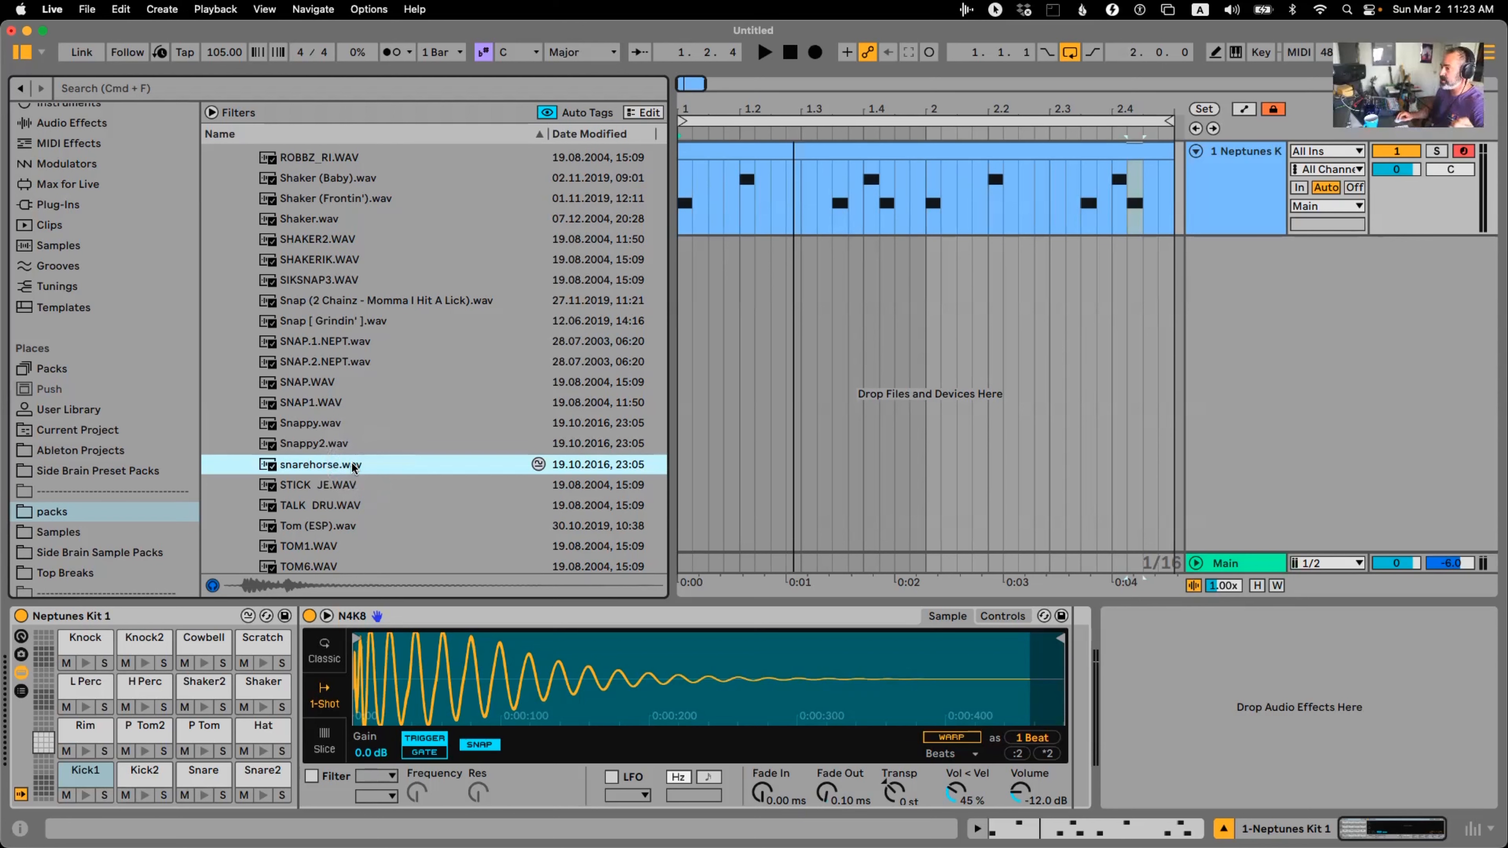
pyautogui.click(355, 467)
# Load snarehorse.wav onto the Snare2 pad of Neptunes Kit 1 and display its sample
pyautogui.doubleClick(813, 152)
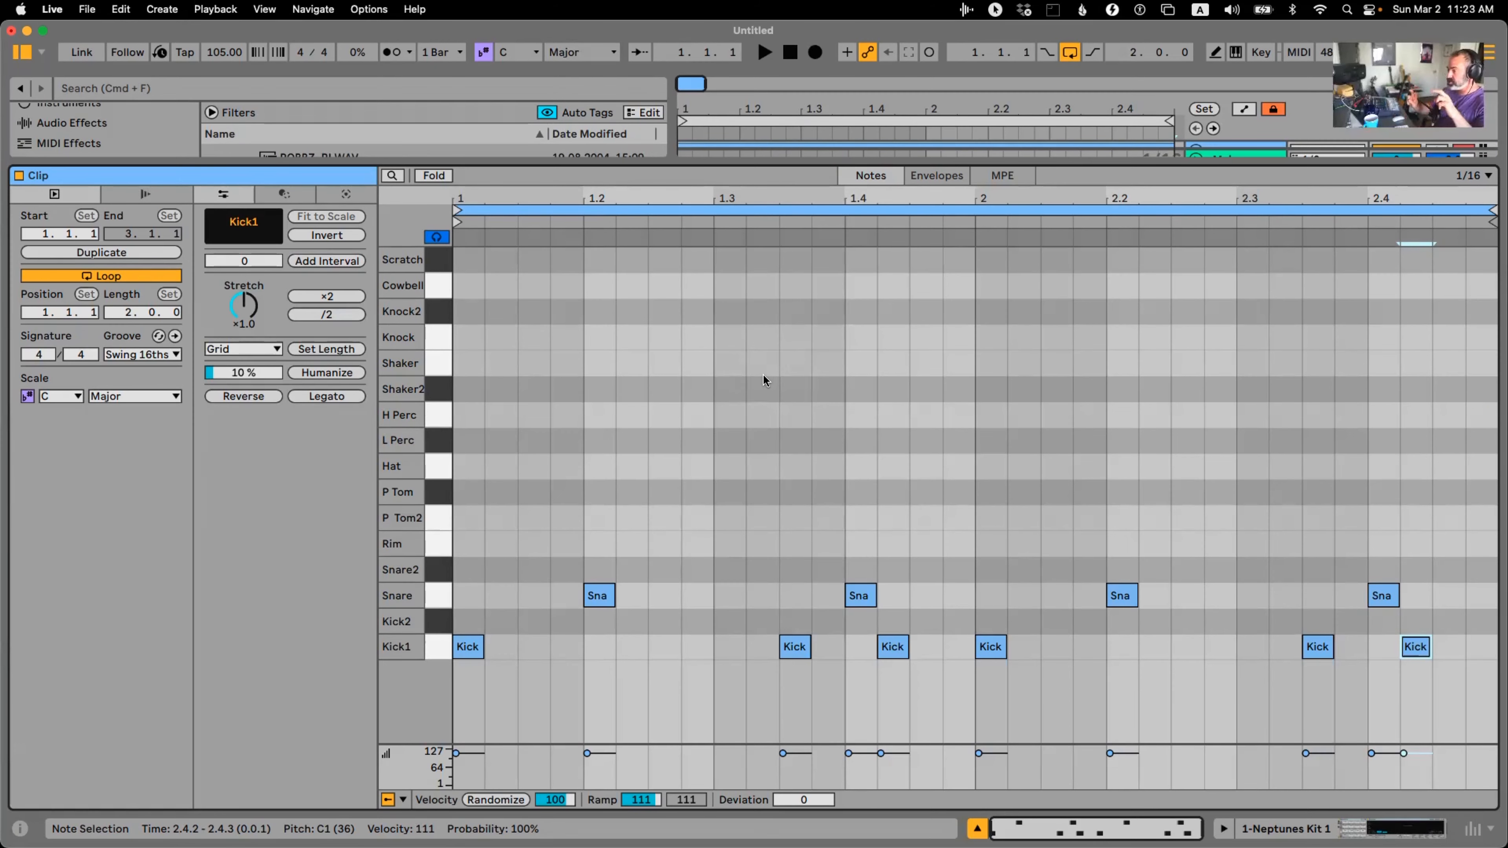
pyautogui.hotkey('shift', 'Tab')
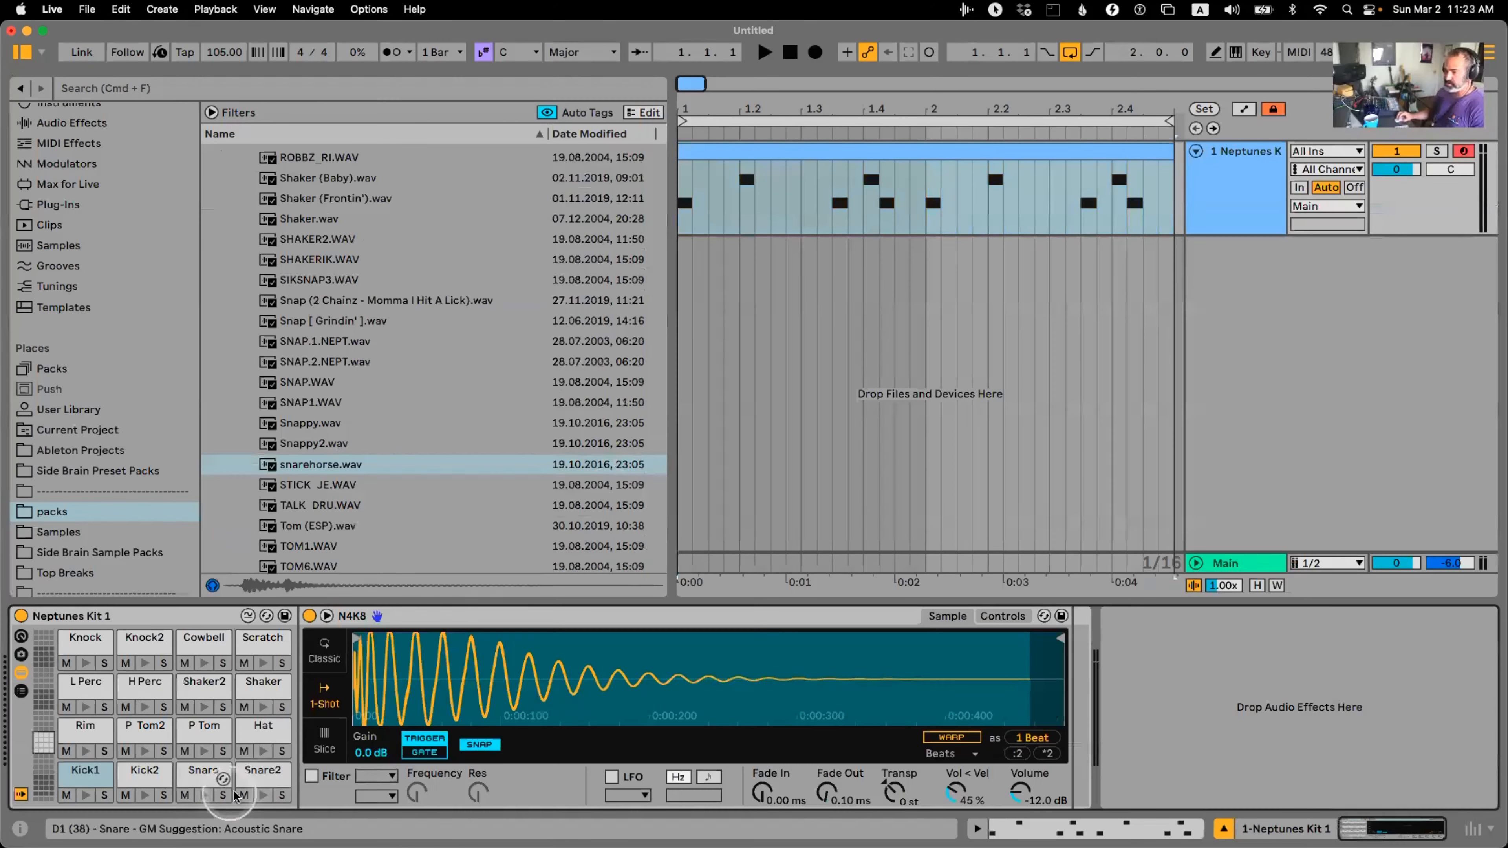
pyautogui.moveTo(320, 465); pyautogui.dragTo(266, 782)
pyautogui.hotkey('shift', 'Tab')
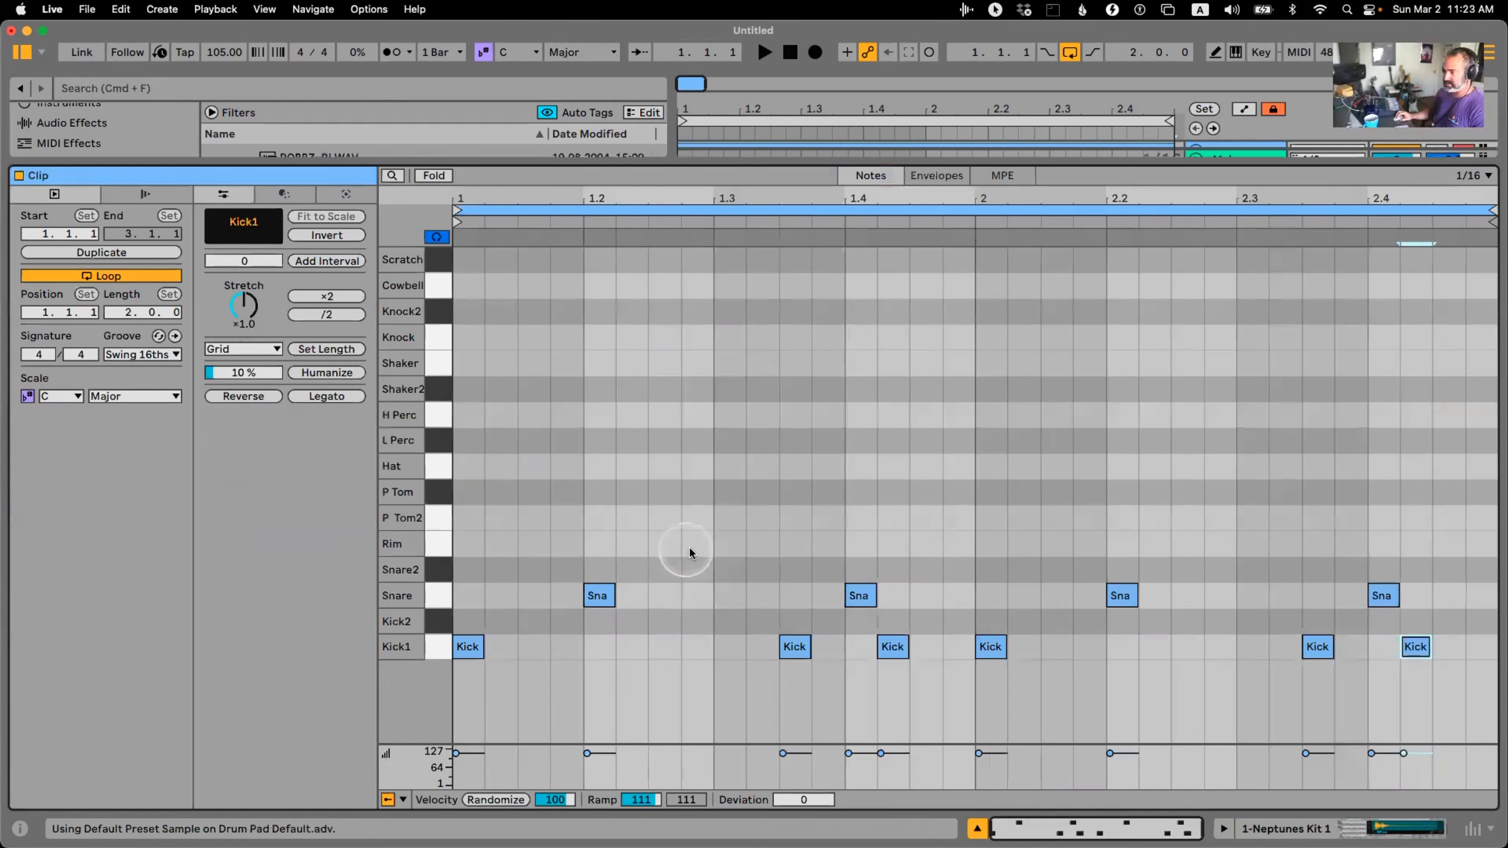
pyautogui.hotkey('shift', 'Tab')
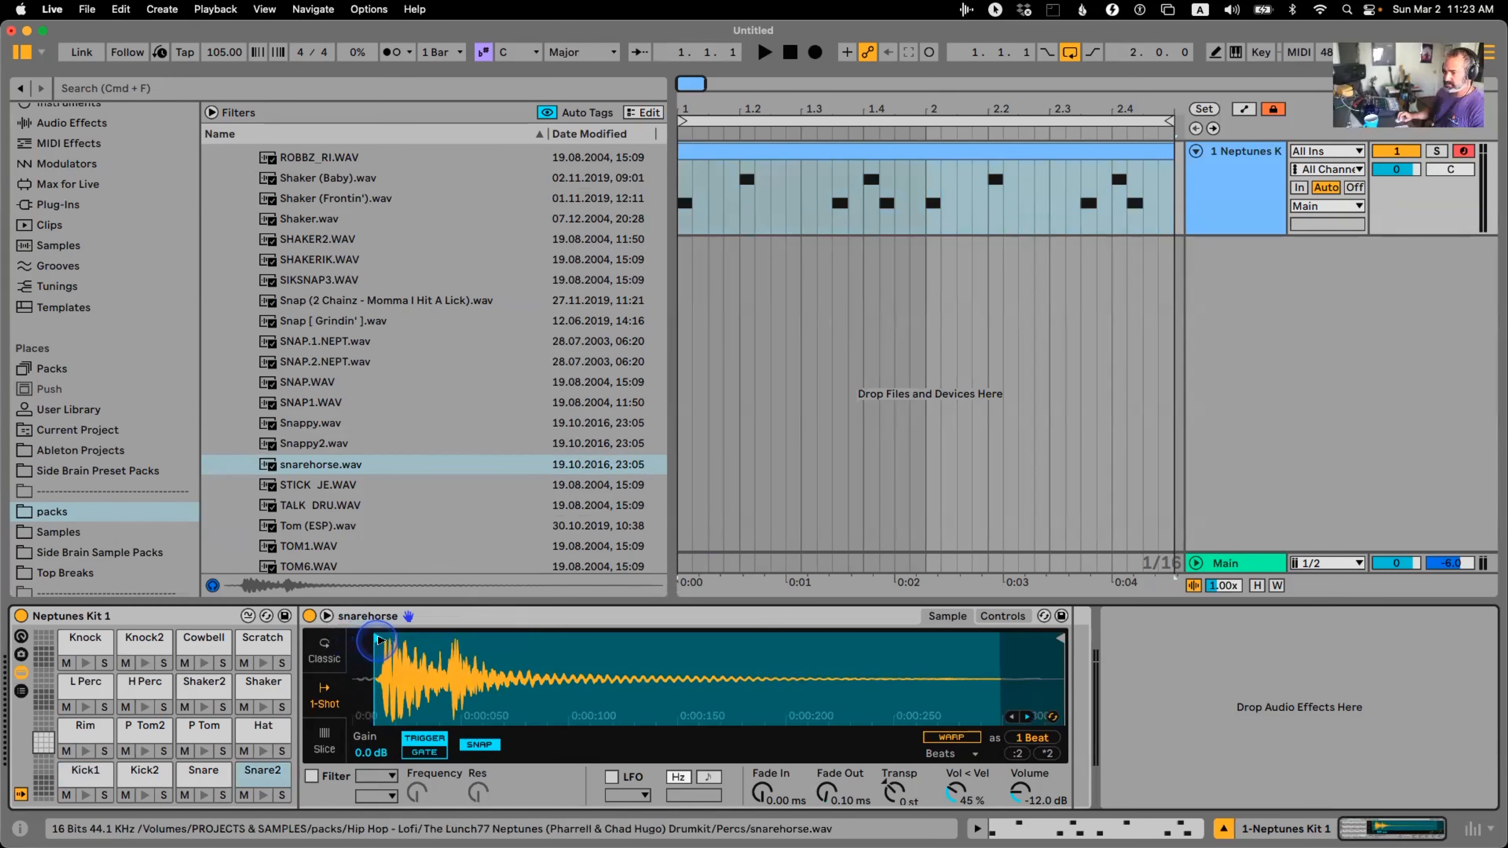
# Open the drum clip's note editor and play back the kick and snare pattern
pyautogui.hotkey('shift', 'Tab')
pyautogui.press('space')
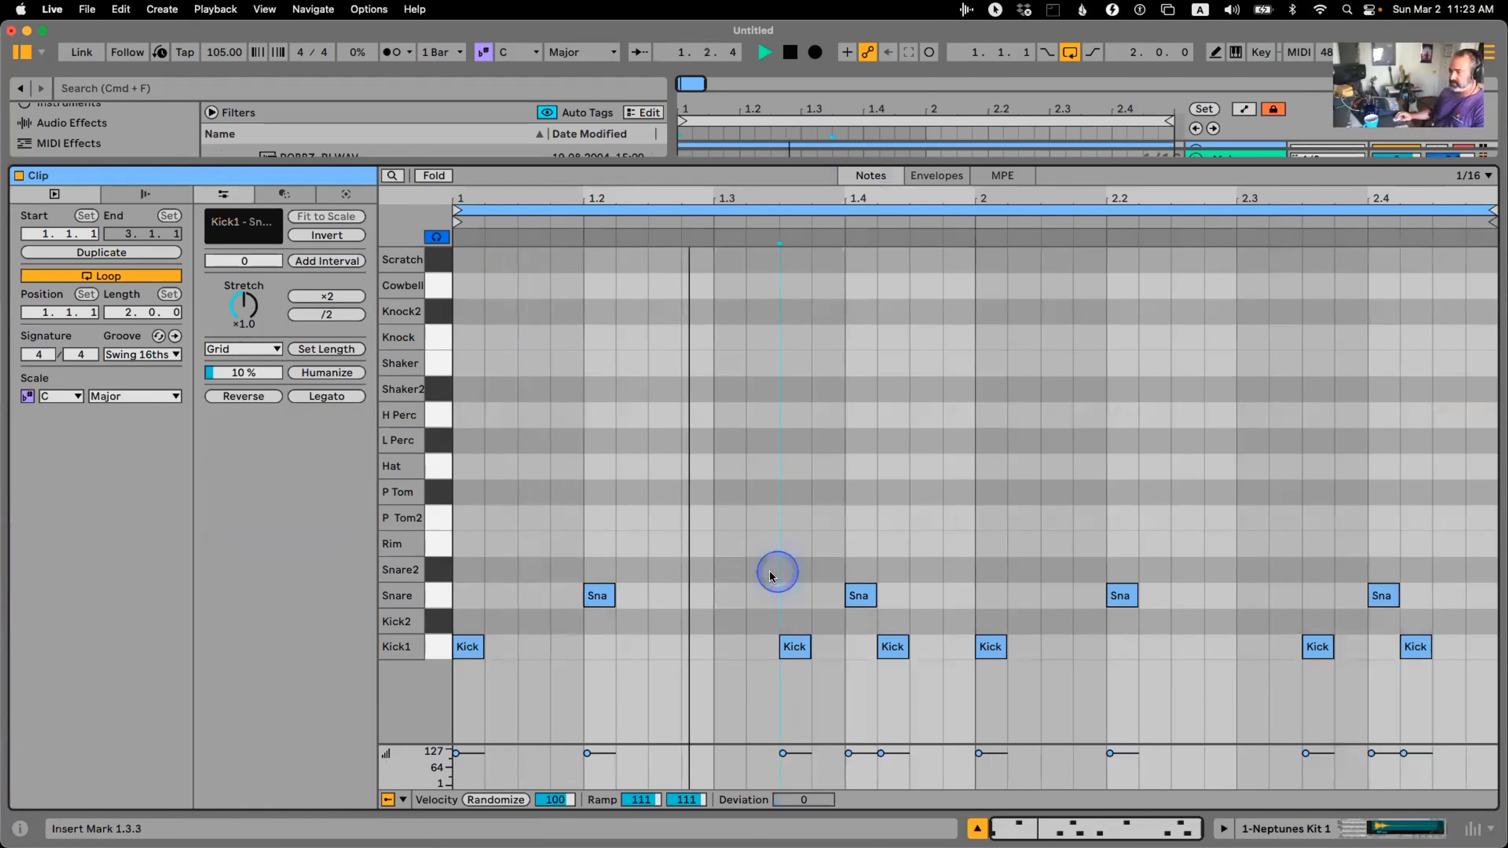
pyautogui.press('space')
# Try the four snare notes on the Snare2 sound during playback and return them to Snare
pyautogui.click(436, 602)
pyautogui.press('Up')
pyautogui.press('space')
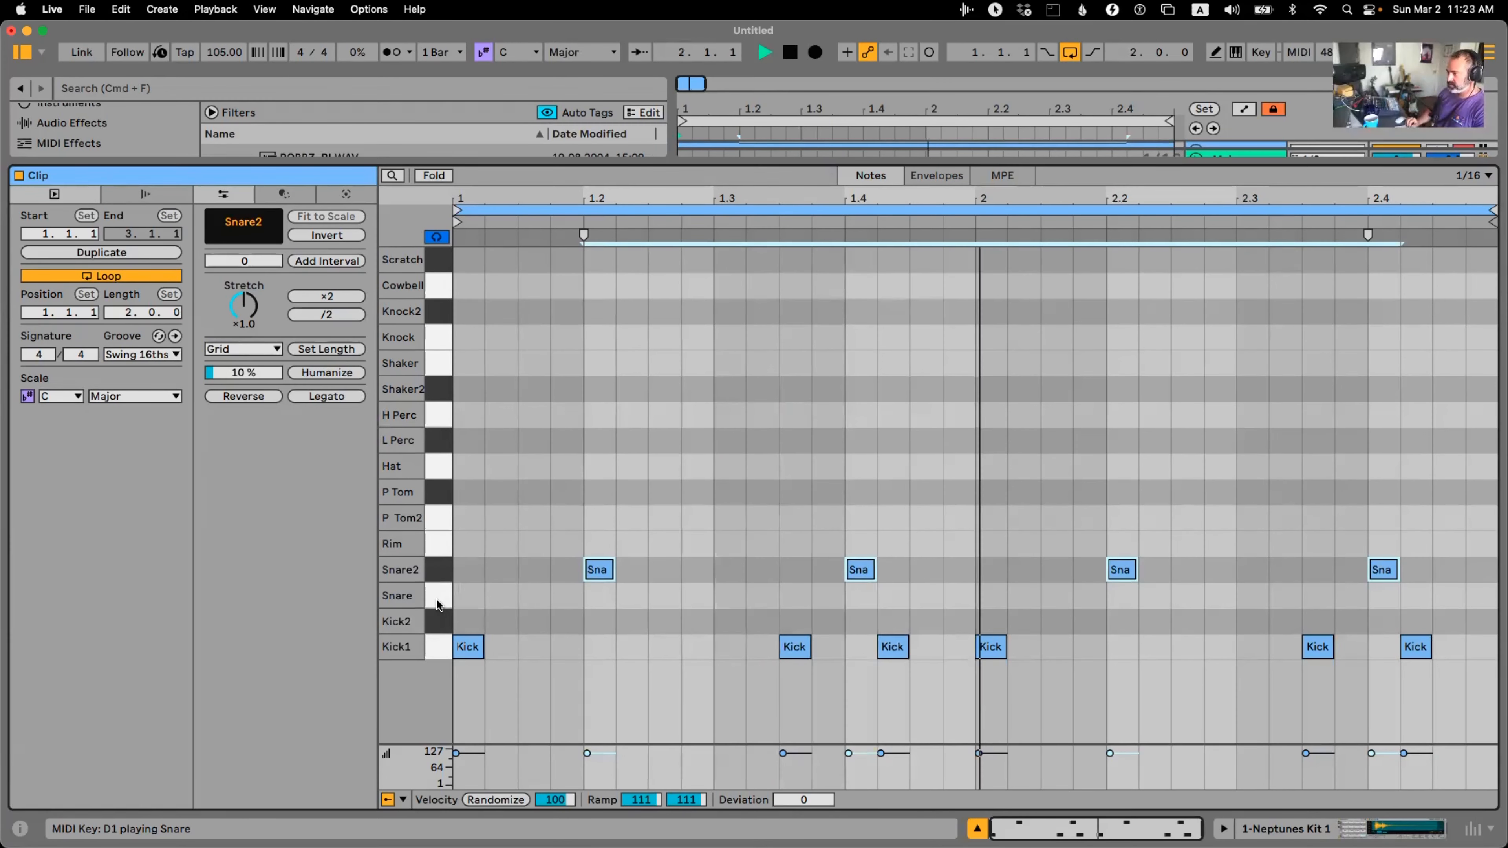
pyautogui.press('space')
pyautogui.press('Down')
pyautogui.click(798, 661)
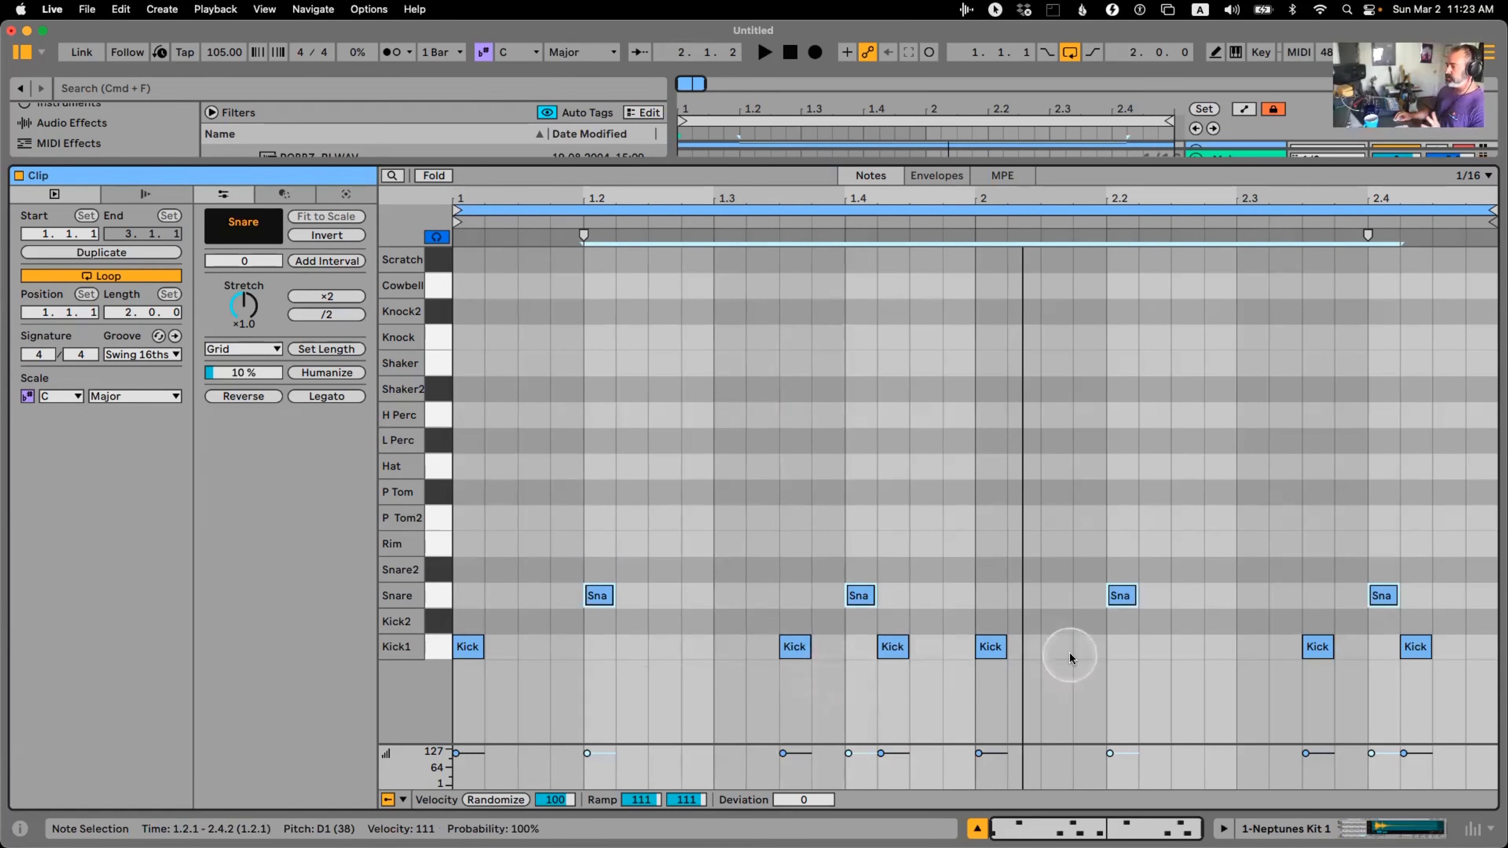
pyautogui.click(807, 678)
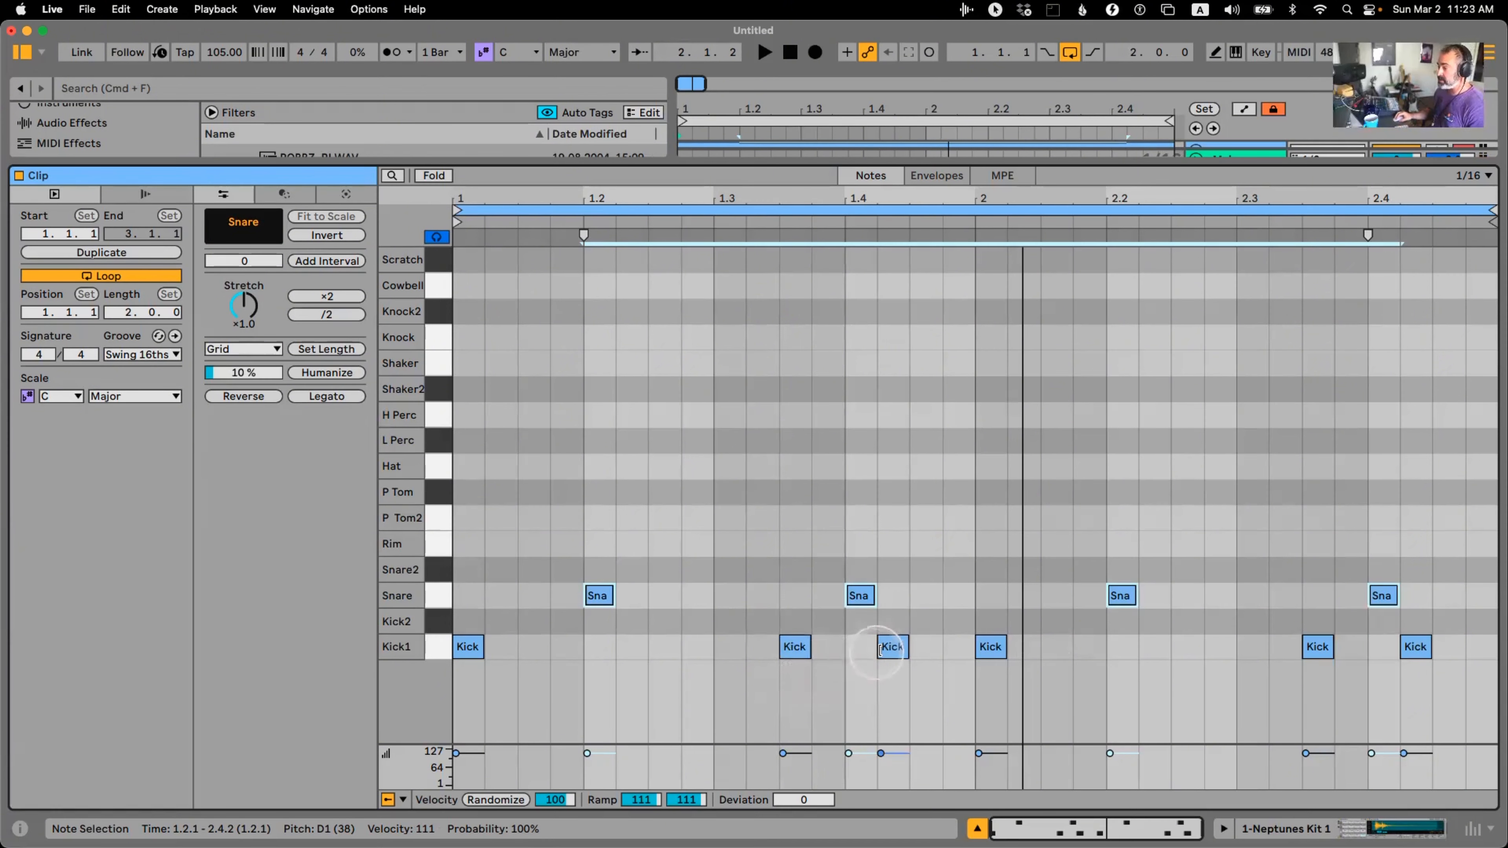
# Try an extra Kick1 note at 1.4.3, shift it earlier to 1.3.4 and 1.3.2 during playback, and delete it
pyautogui.doubleClick(925, 647)
pyautogui.press('space')
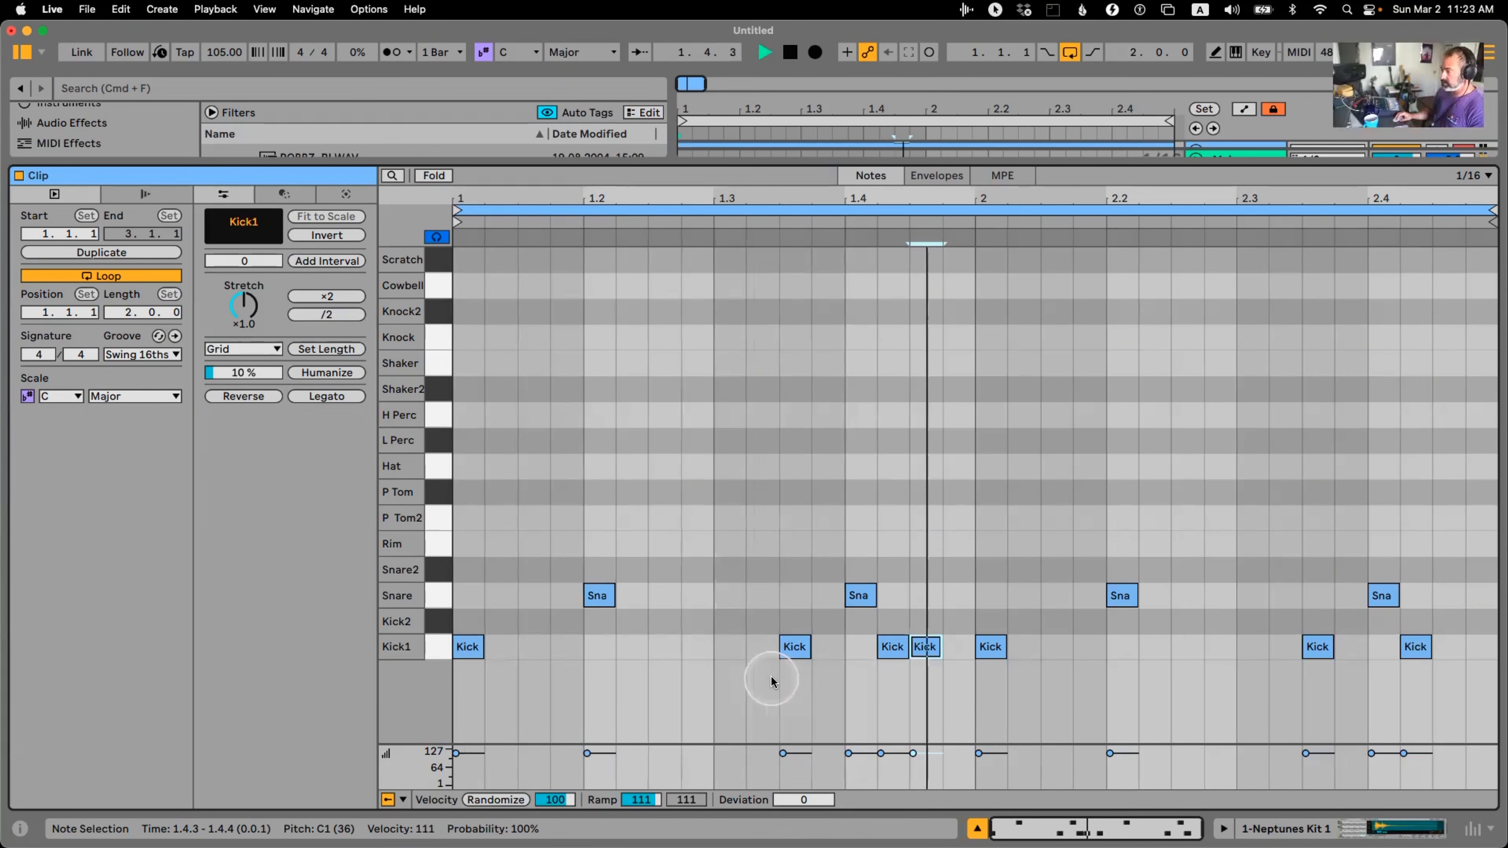
pyautogui.press('Left')
pyautogui.press('Left')
pyautogui.press('Left')
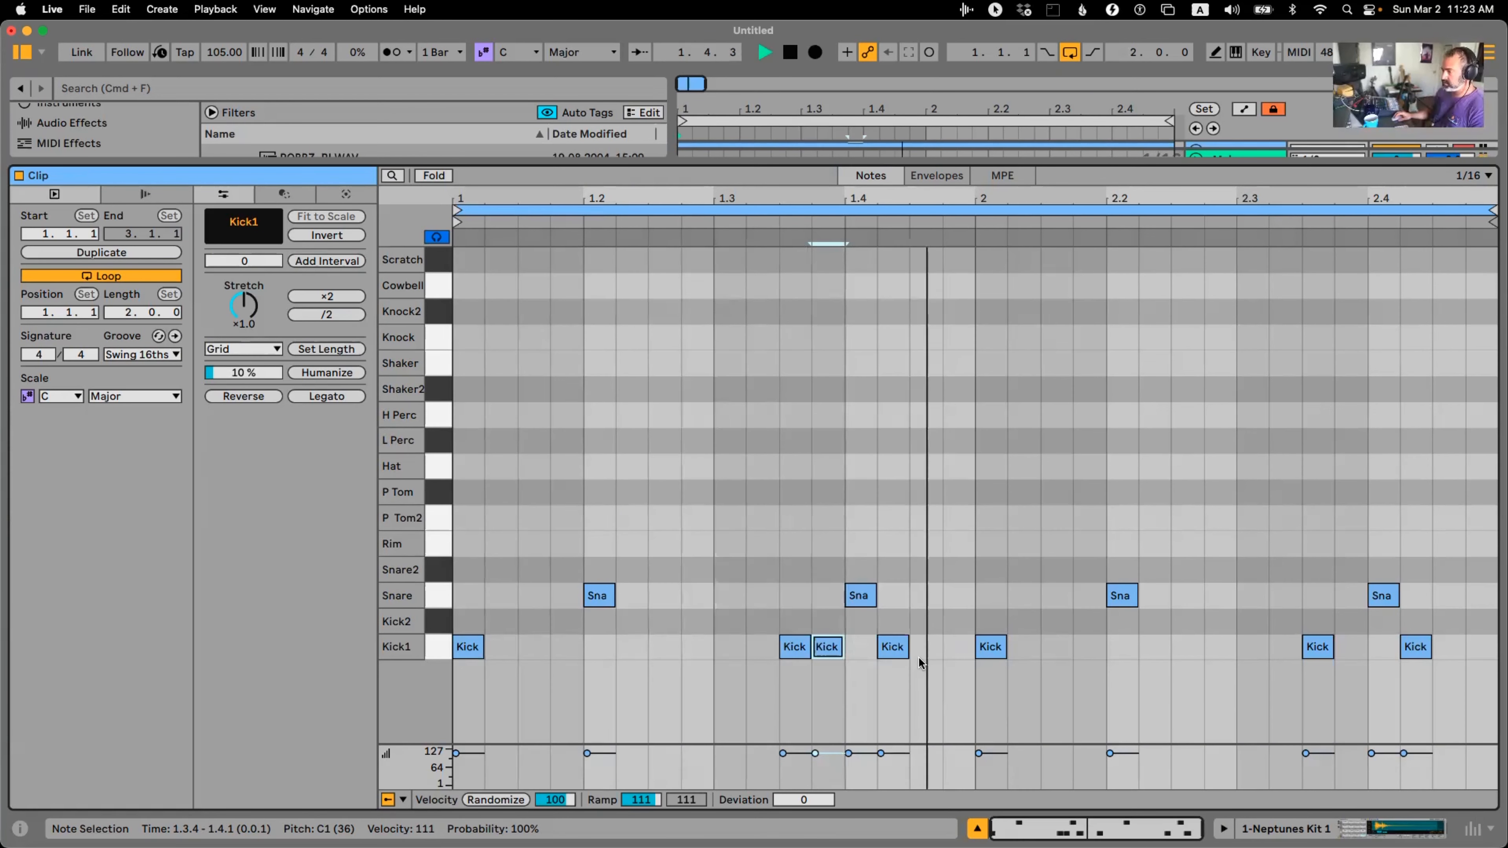
pyautogui.press('Left')
pyautogui.press('Left')
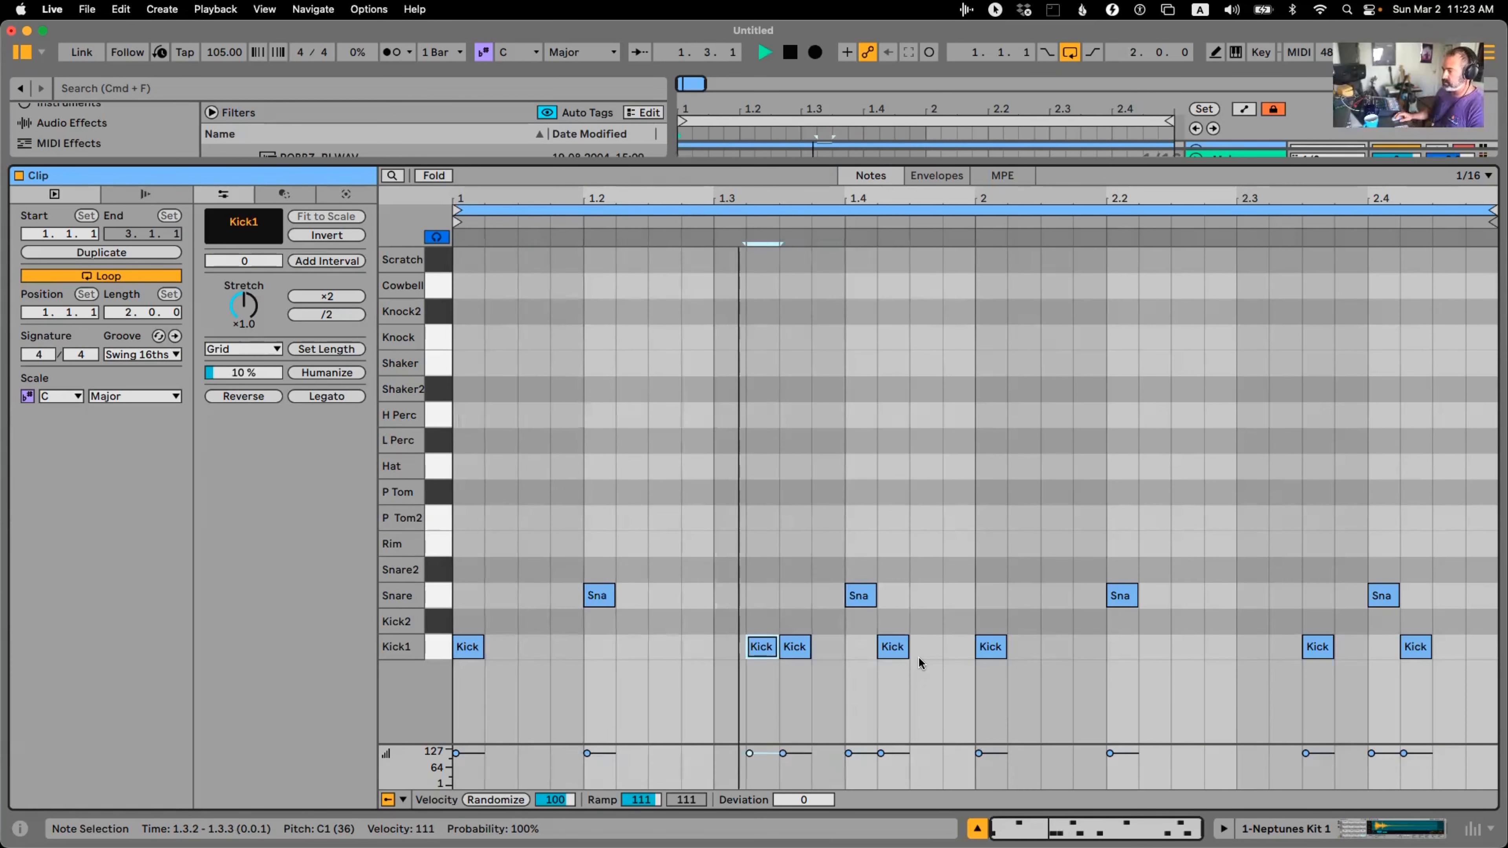
pyautogui.press('space')
pyautogui.moveTo(748, 598); pyautogui.dragTo(757, 685)
pyautogui.press('Delete')
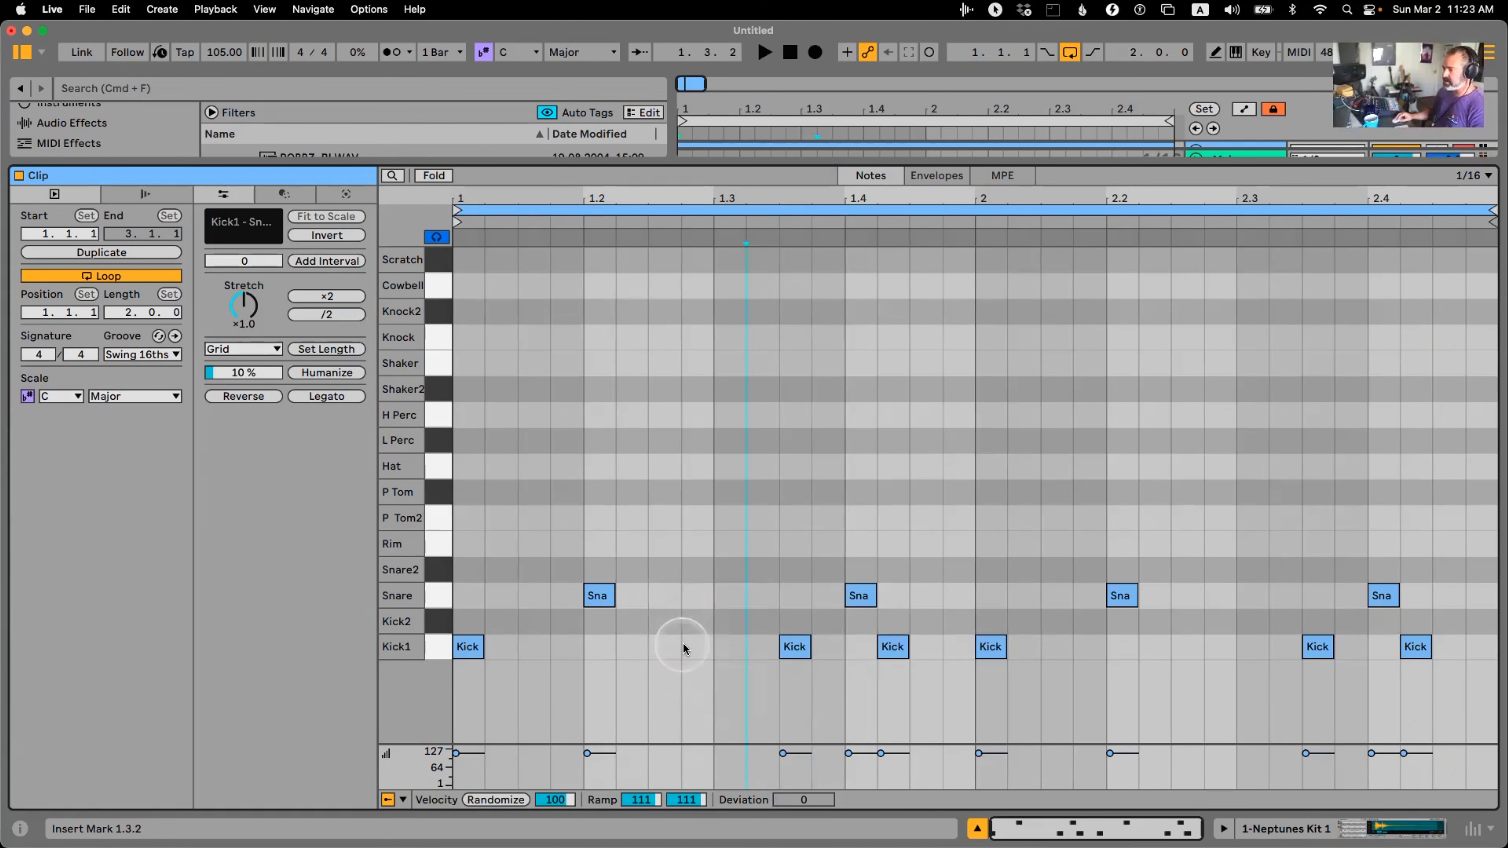
# Add extra Kick1 notes at 1.2.3, 1.2.4 and 1.3.2 and play the pattern
pyautogui.doubleClick(672, 649)
pyautogui.press('super+d')
pyautogui.press('super+d')
pyautogui.press('Right')
pyautogui.press('space')
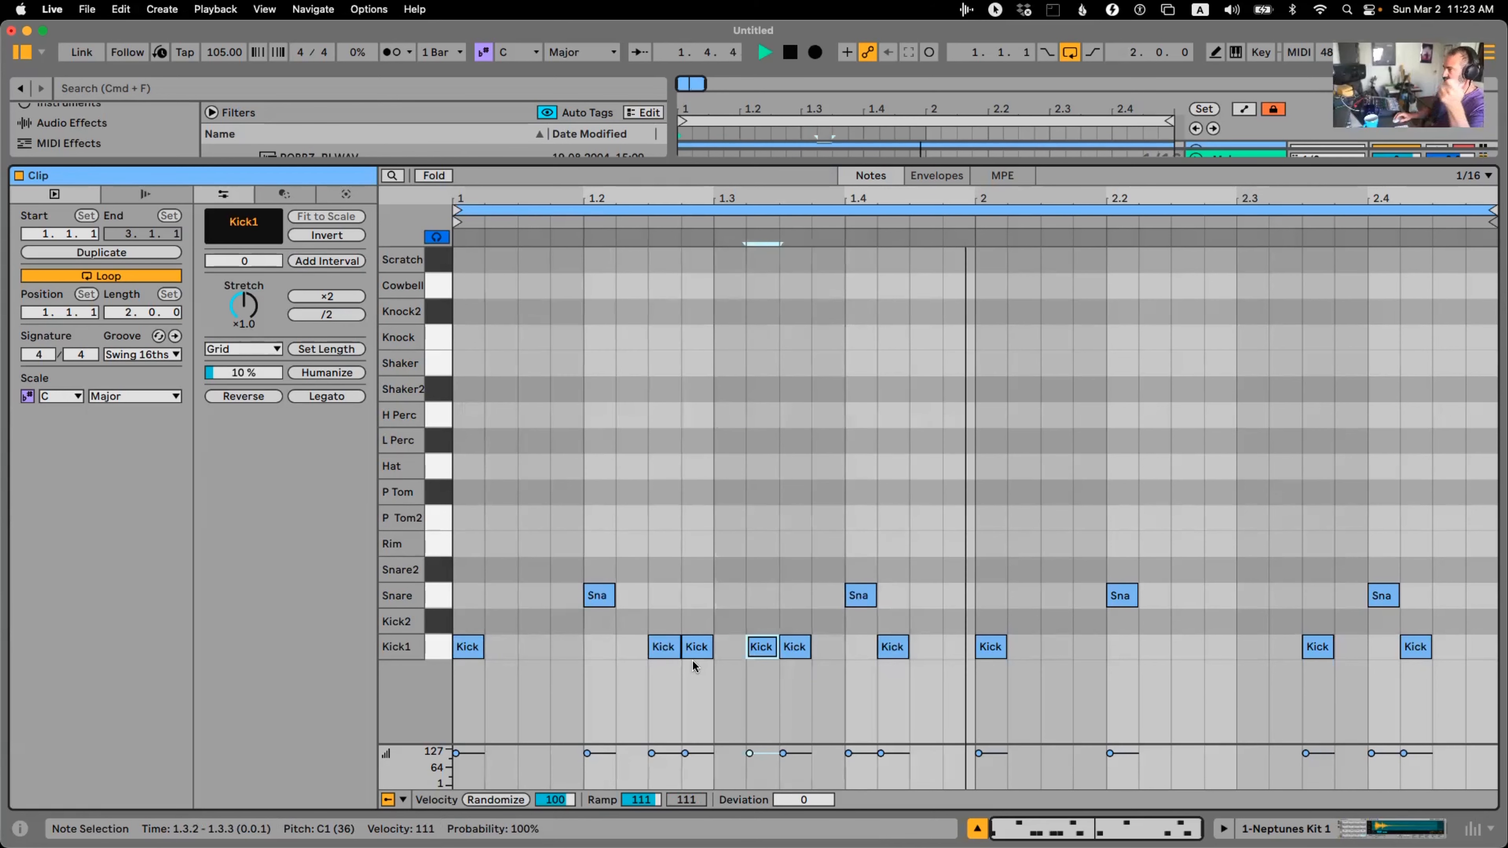
pyautogui.press('space')
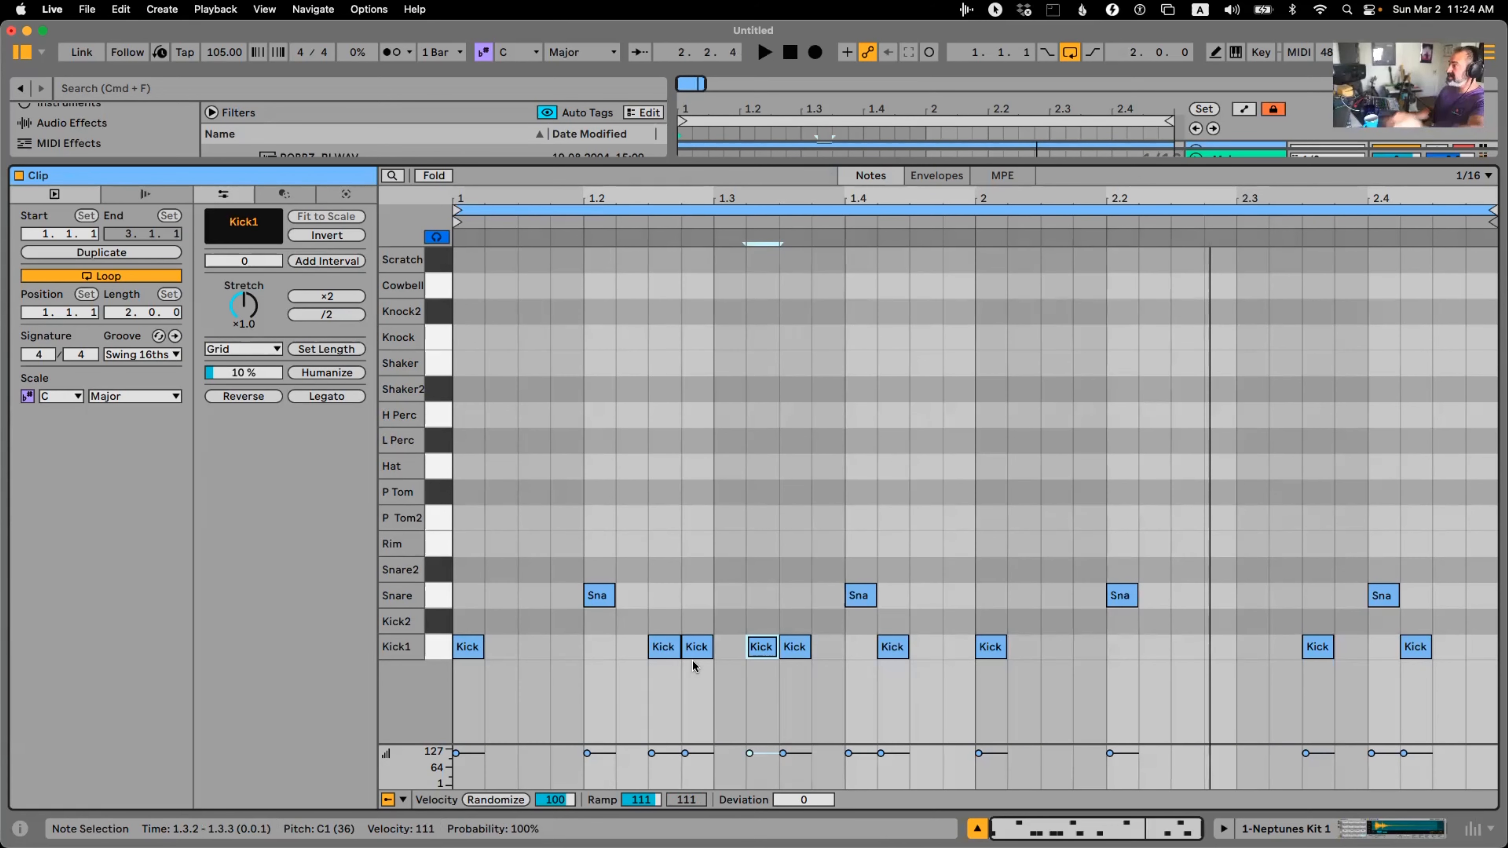
# Delete the Kick1 notes from 1.2.3 to 1.3.3 and re-enter the one at 1.3.3
pyautogui.click(737, 650)
pyautogui.moveTo(653, 616); pyautogui.dragTo(798, 677)
pyautogui.press('Delete')
pyautogui.doubleClick(796, 647)
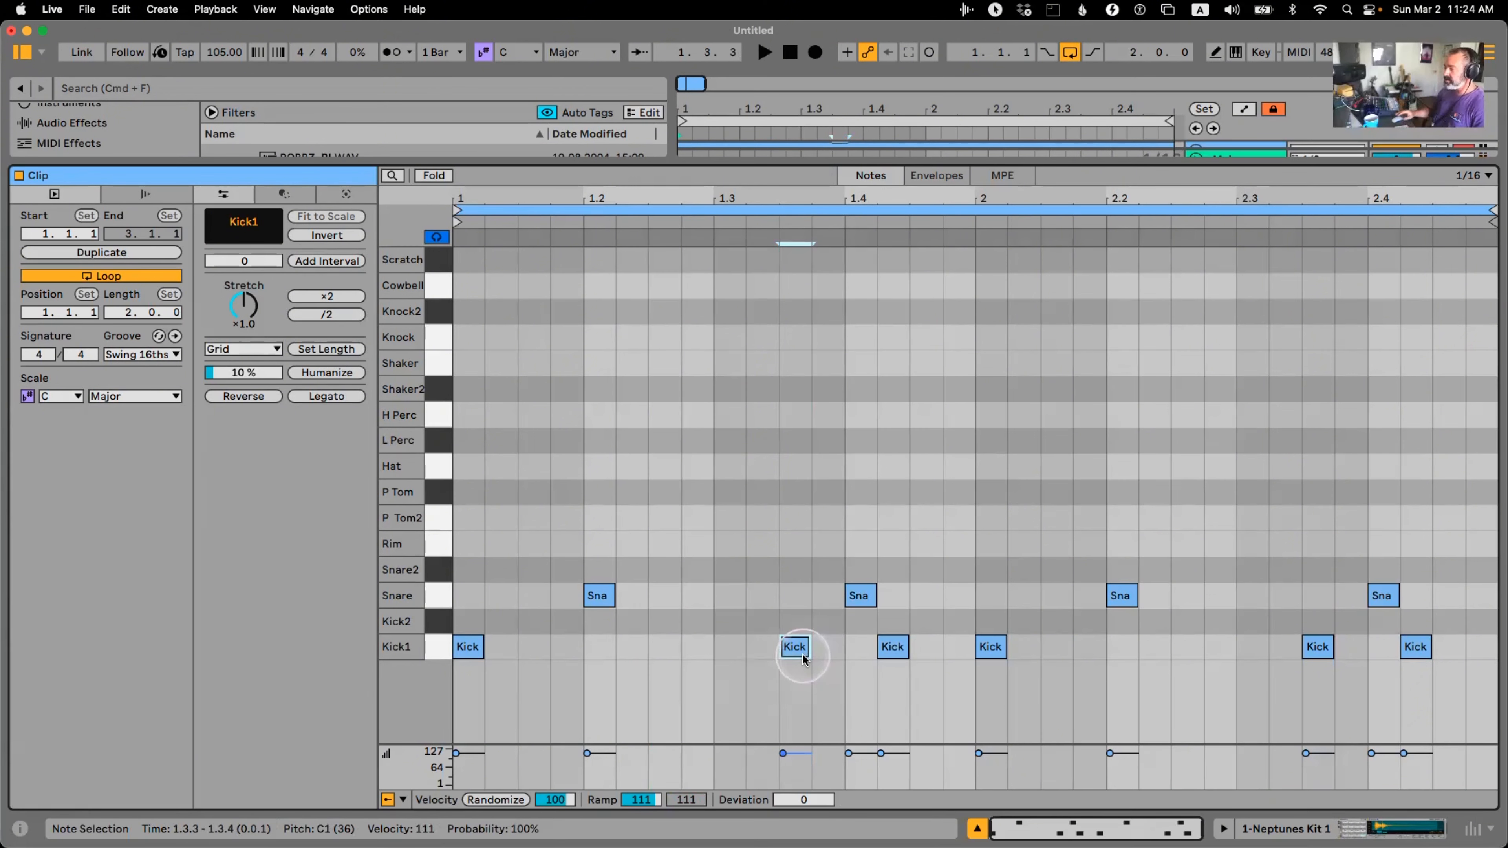
# Try a one-bar clip loop while removing and re-entering the Kick1 note at 1.4.2, and restore the two-bar loop
pyautogui.keyDown('super'); pyautogui.click(976, 211); pyautogui.keyUp('super')
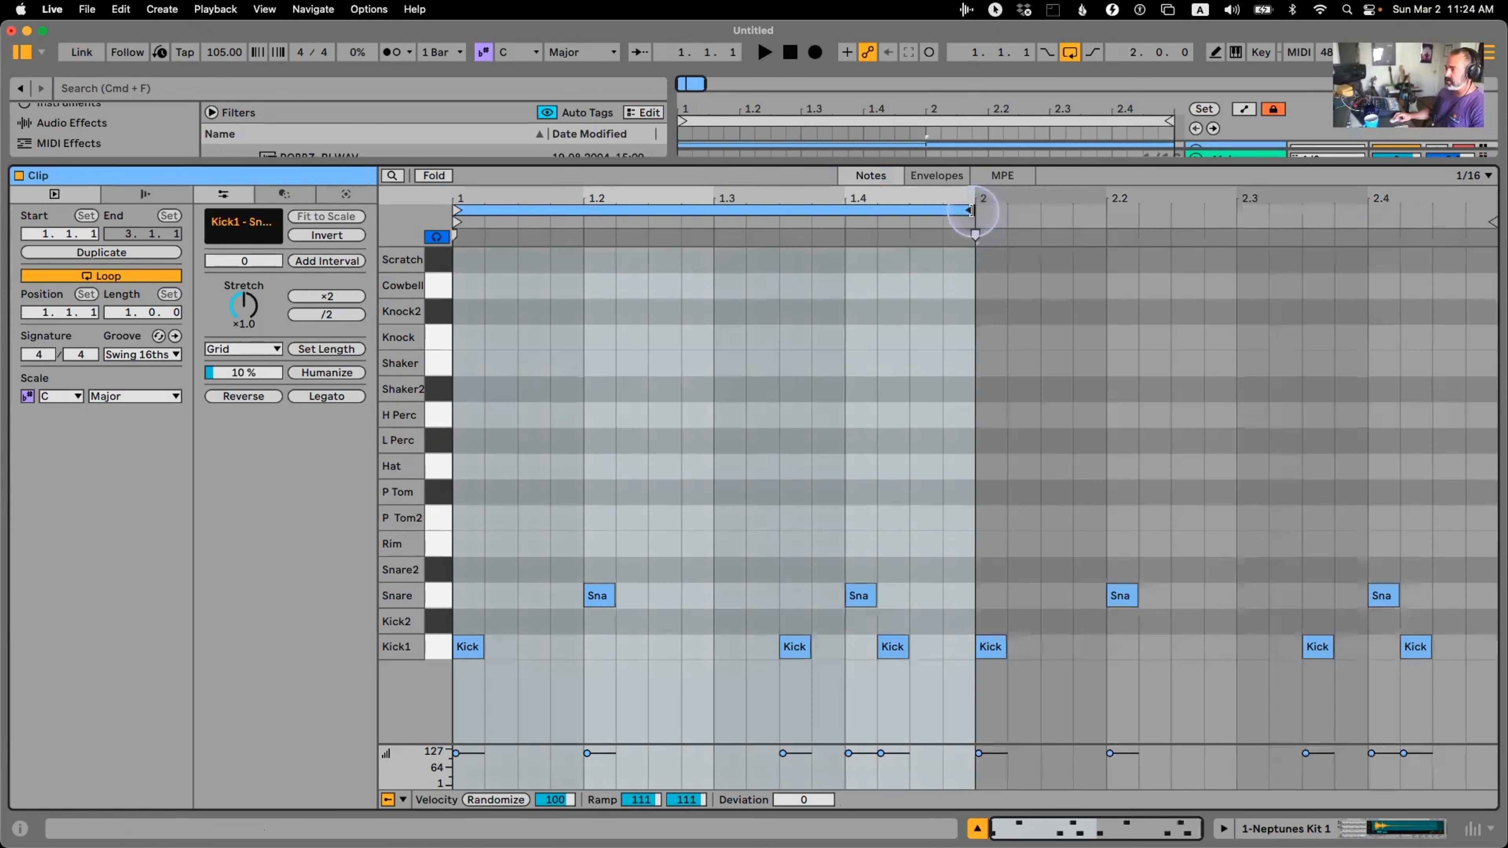
pyautogui.doubleClick(893, 647)
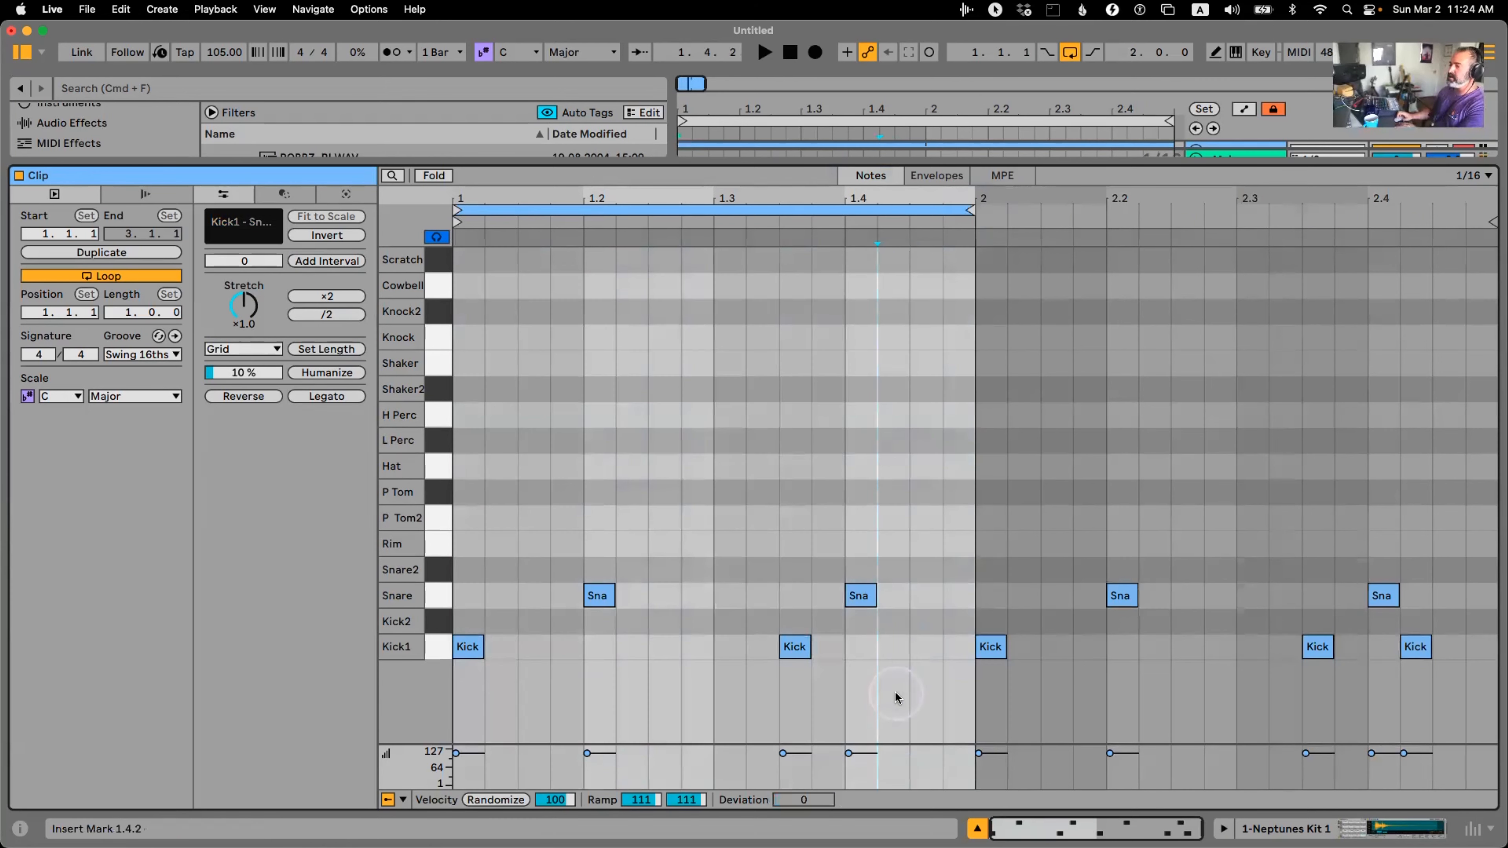
pyautogui.doubleClick(897, 647)
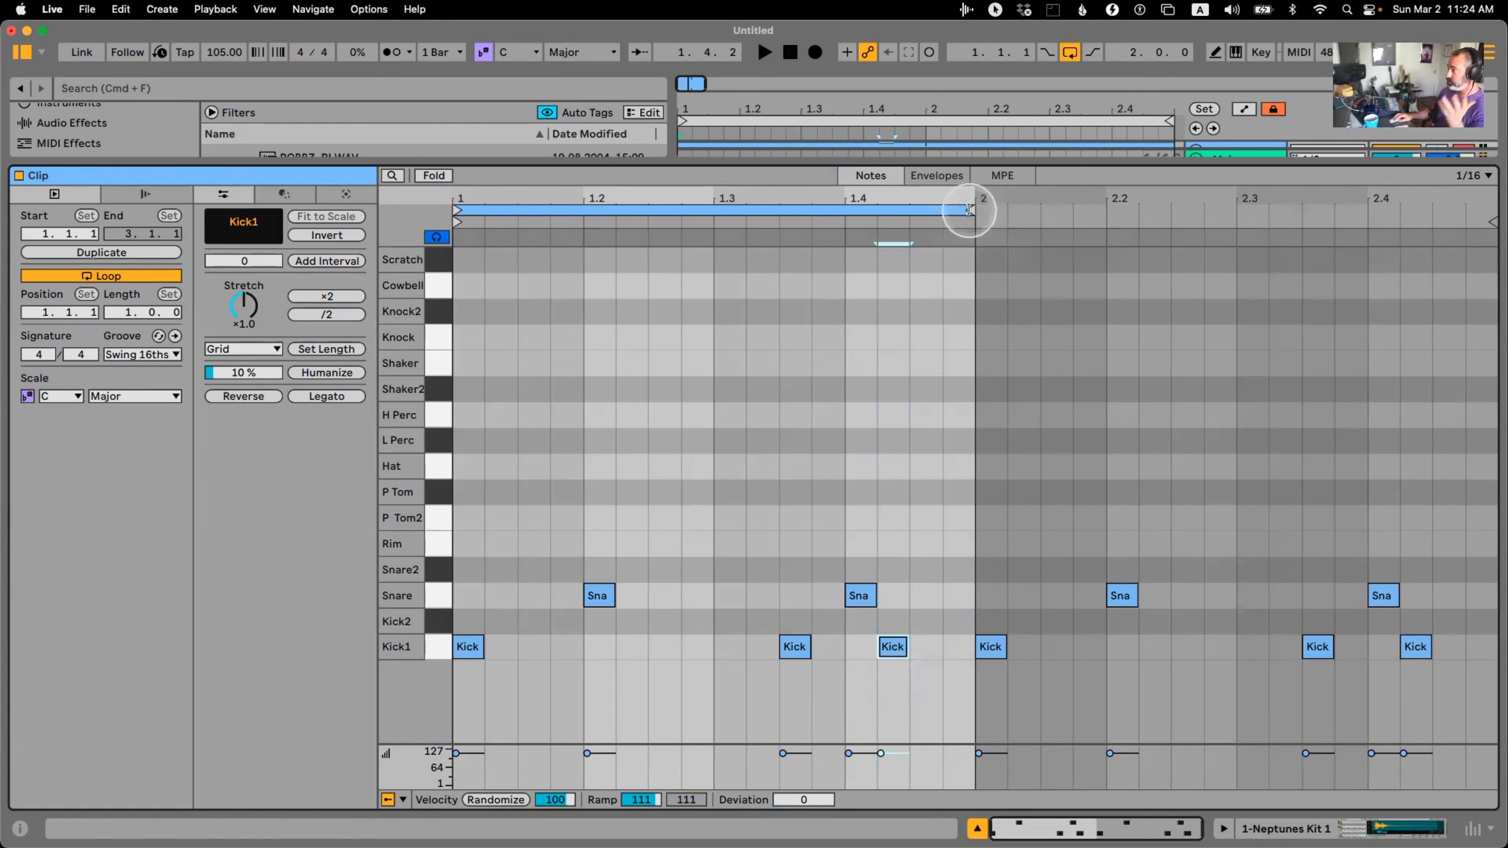
pyautogui.moveTo(969, 206); pyautogui.dragTo(1493, 209)
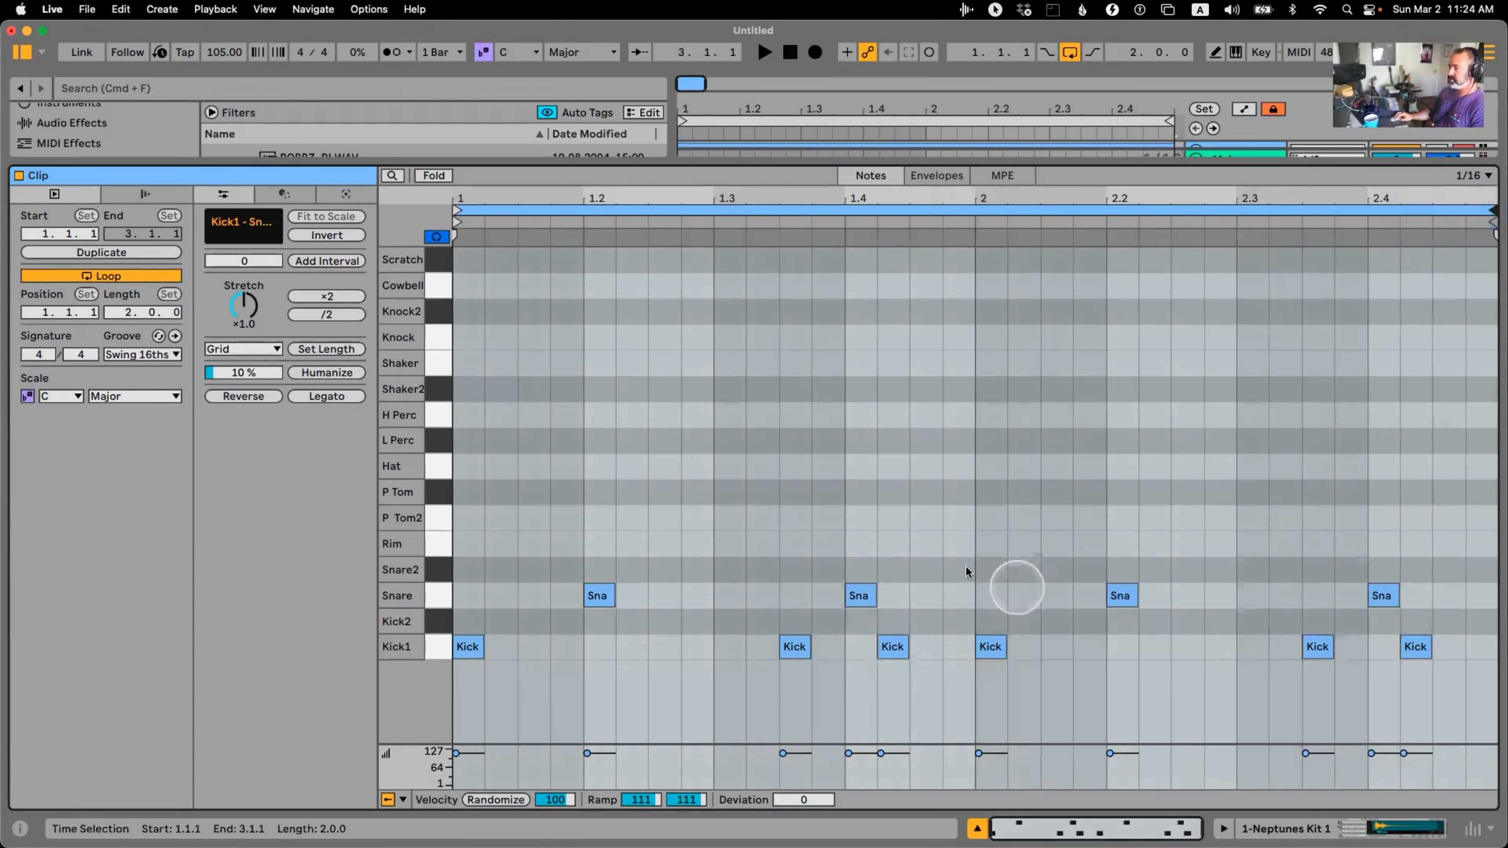
pyautogui.click(833, 534)
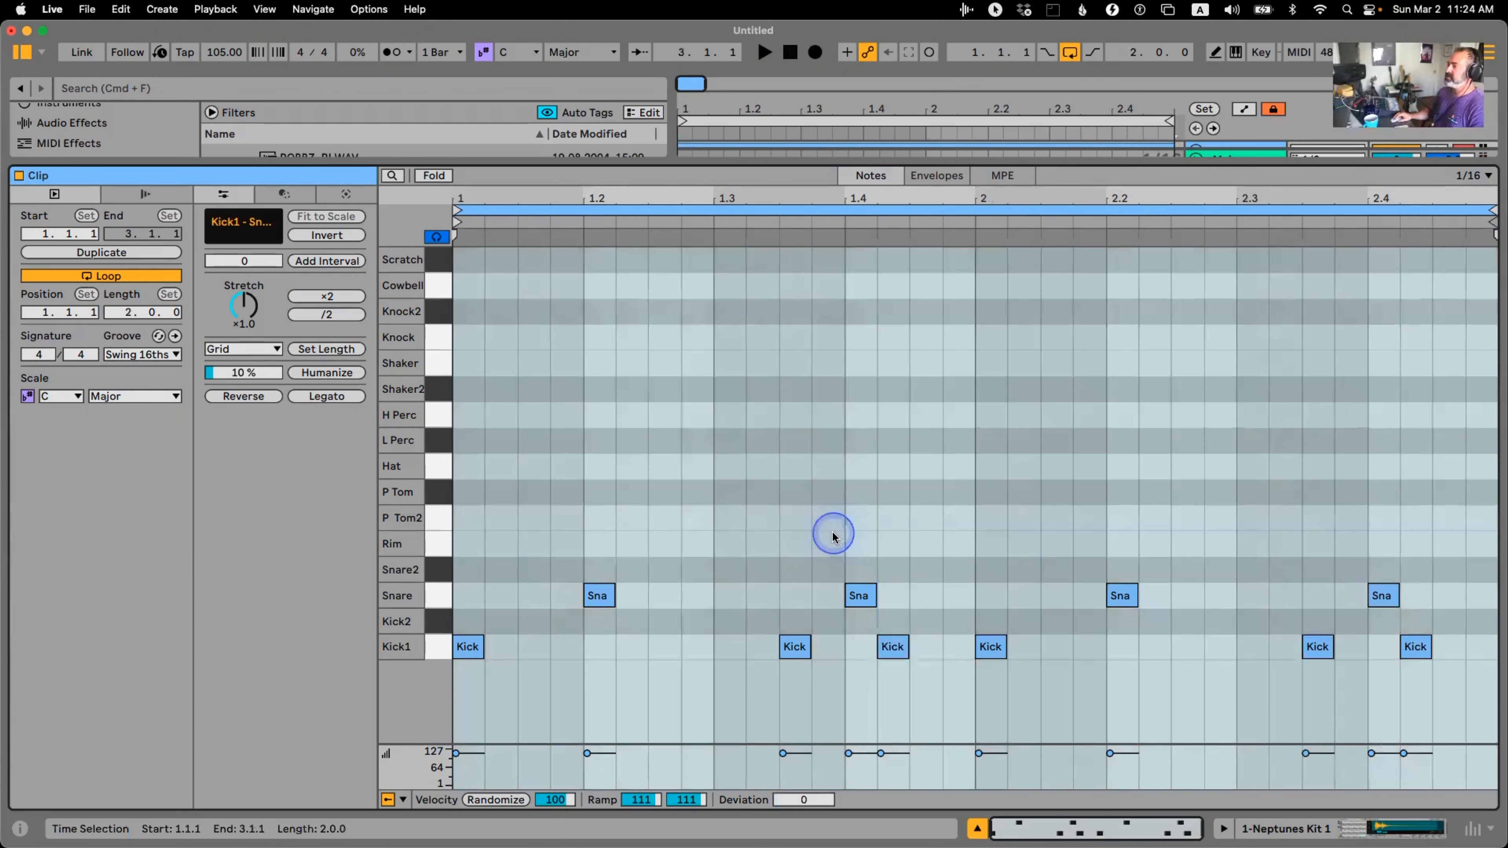
pyautogui.click(755, 505)
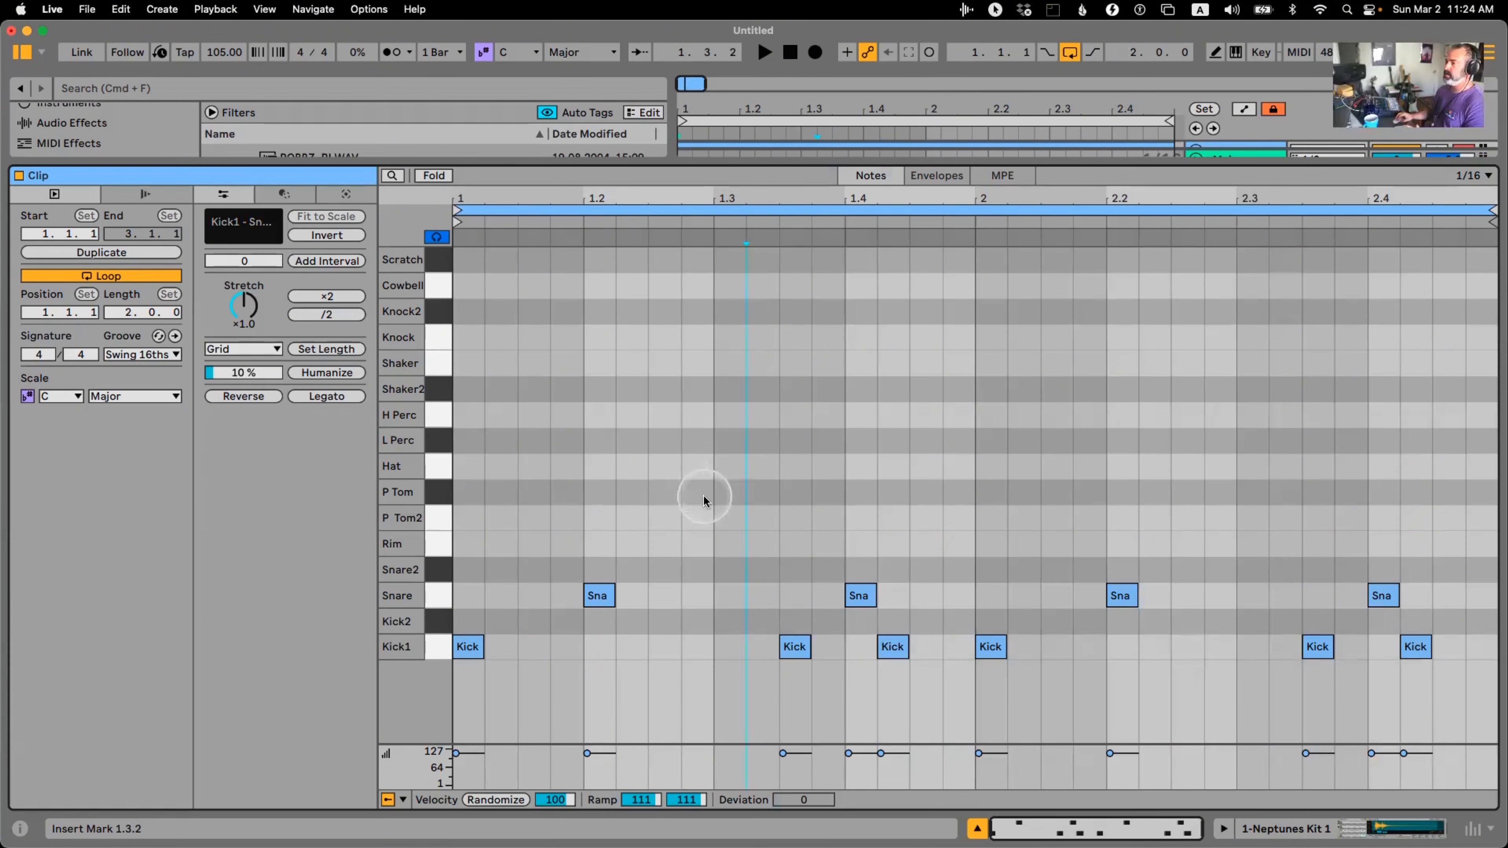
# Enter three consecutive L Perc sixteenth notes starting at 1.2.3 and play the pattern
pyautogui.click(666, 493)
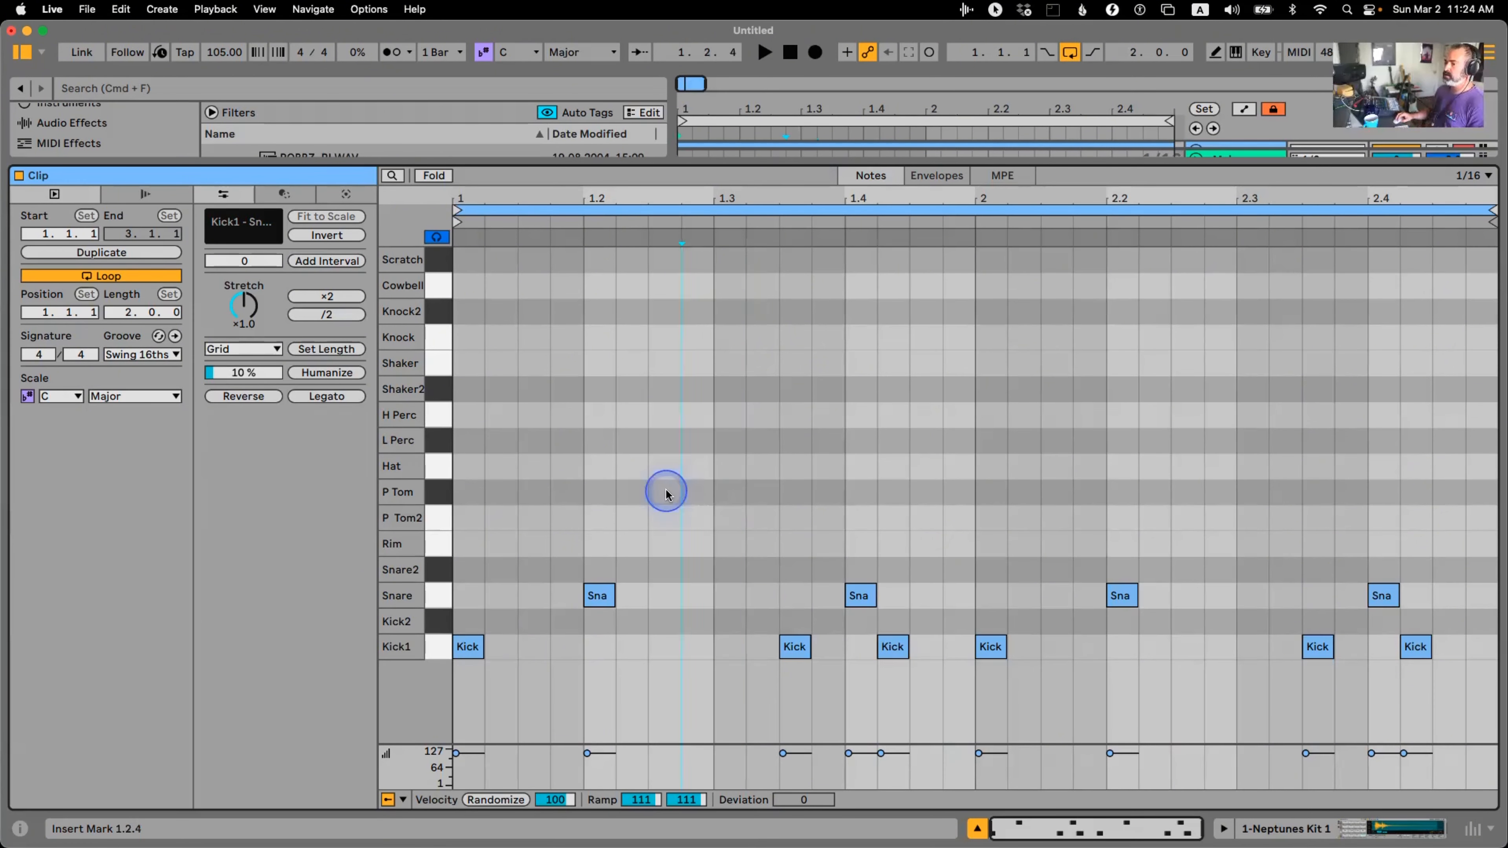
pyautogui.doubleClick(666, 493)
pyautogui.moveTo(666, 493); pyautogui.dragTo(663, 445)
pyautogui.press('super+d')
pyautogui.press('super+d')
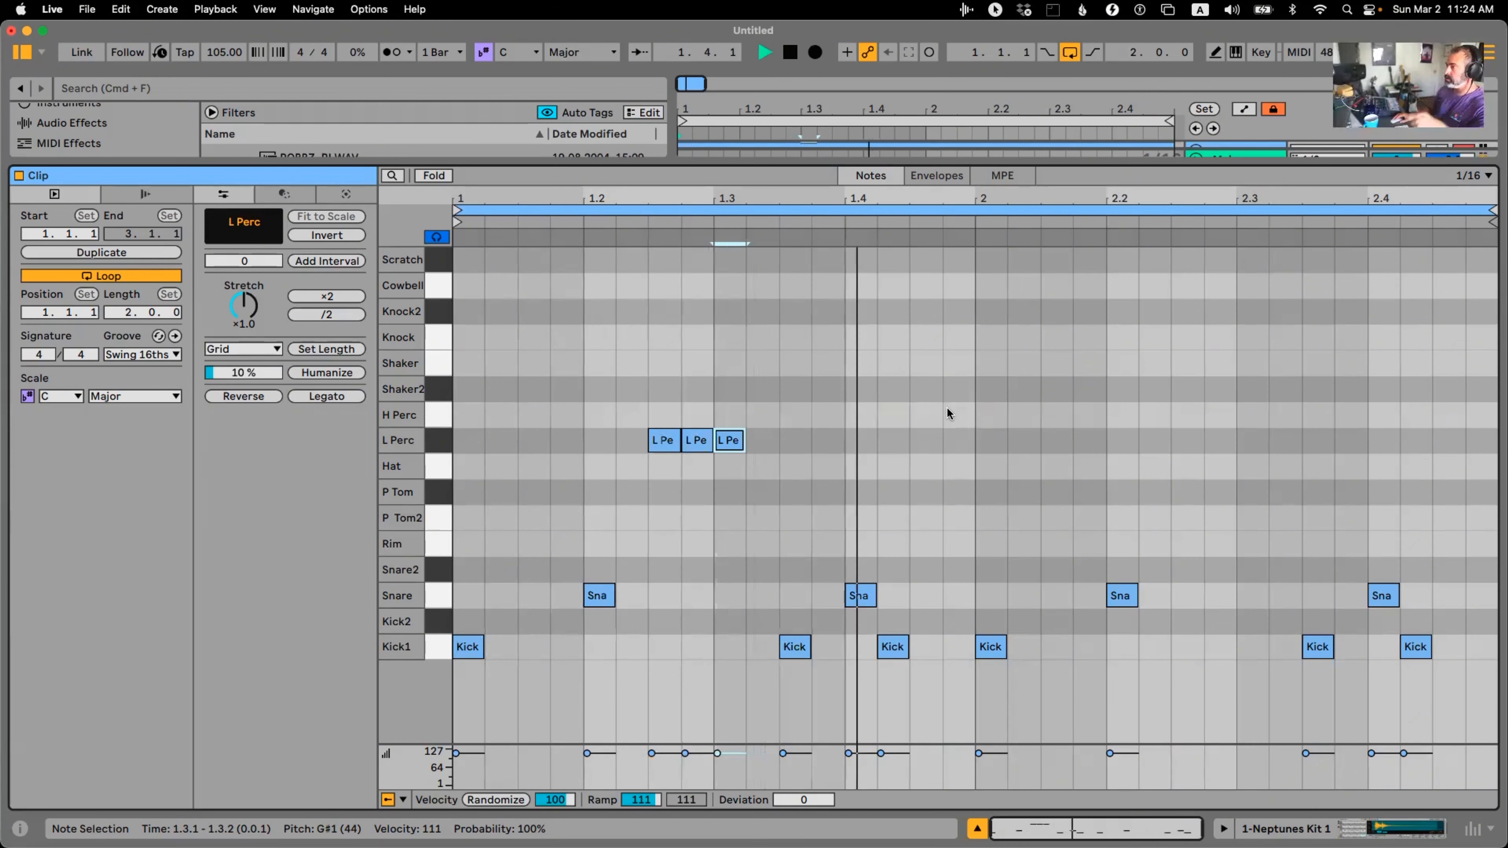
pyautogui.press('space')
# Duplicate the three L Perc notes into the second bar and play the loop
pyautogui.click(407, 432)
pyautogui.press('super+d')
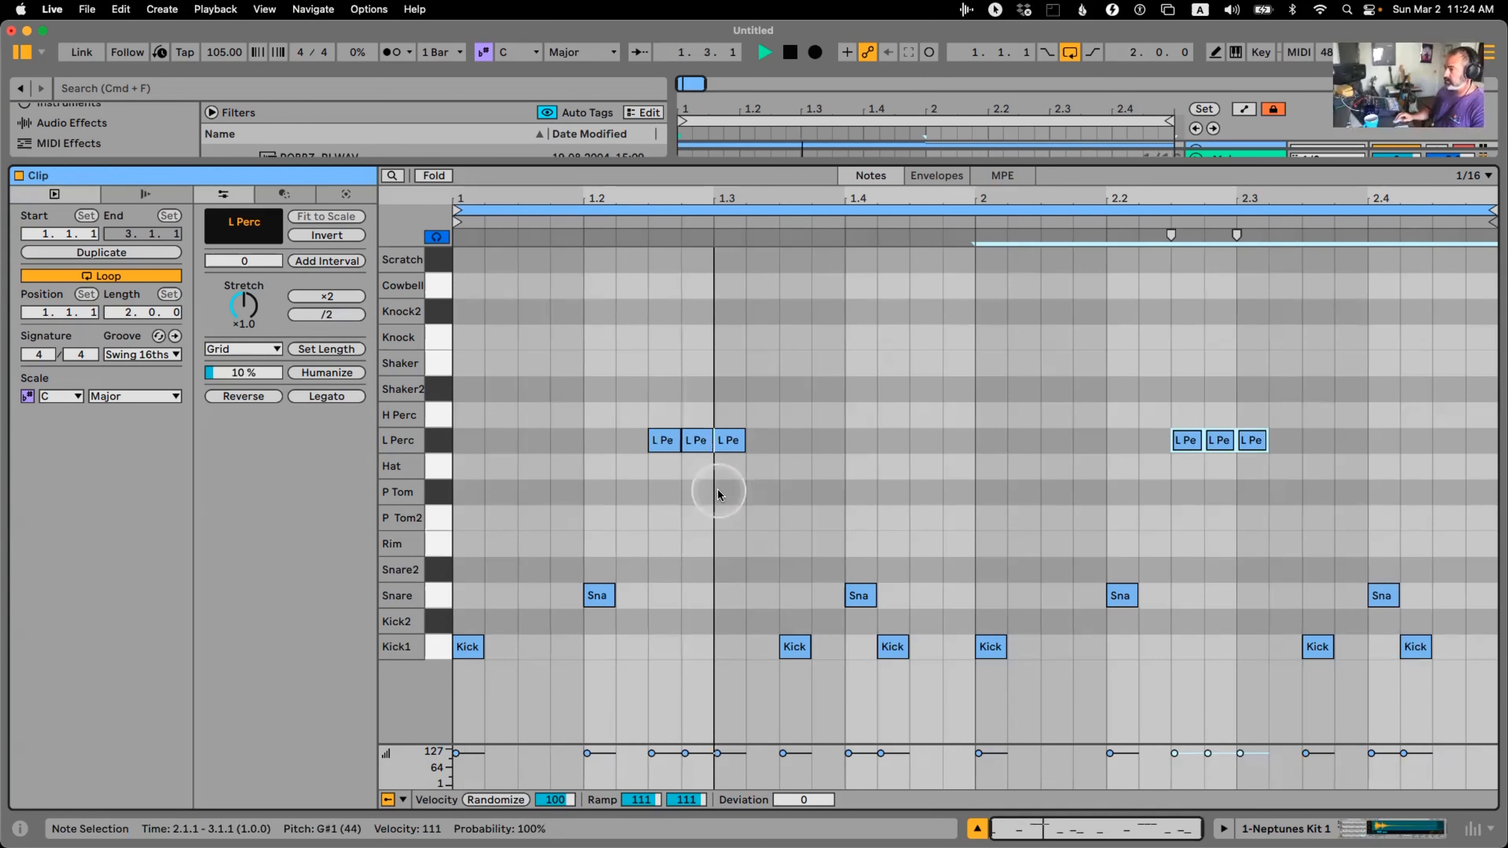
pyautogui.press('space')
# Replace all the L Perc notes with two at 1.2.2 and 1.2.4, and play the pattern
pyautogui.moveTo(630, 397); pyautogui.dragTo(1435, 464)
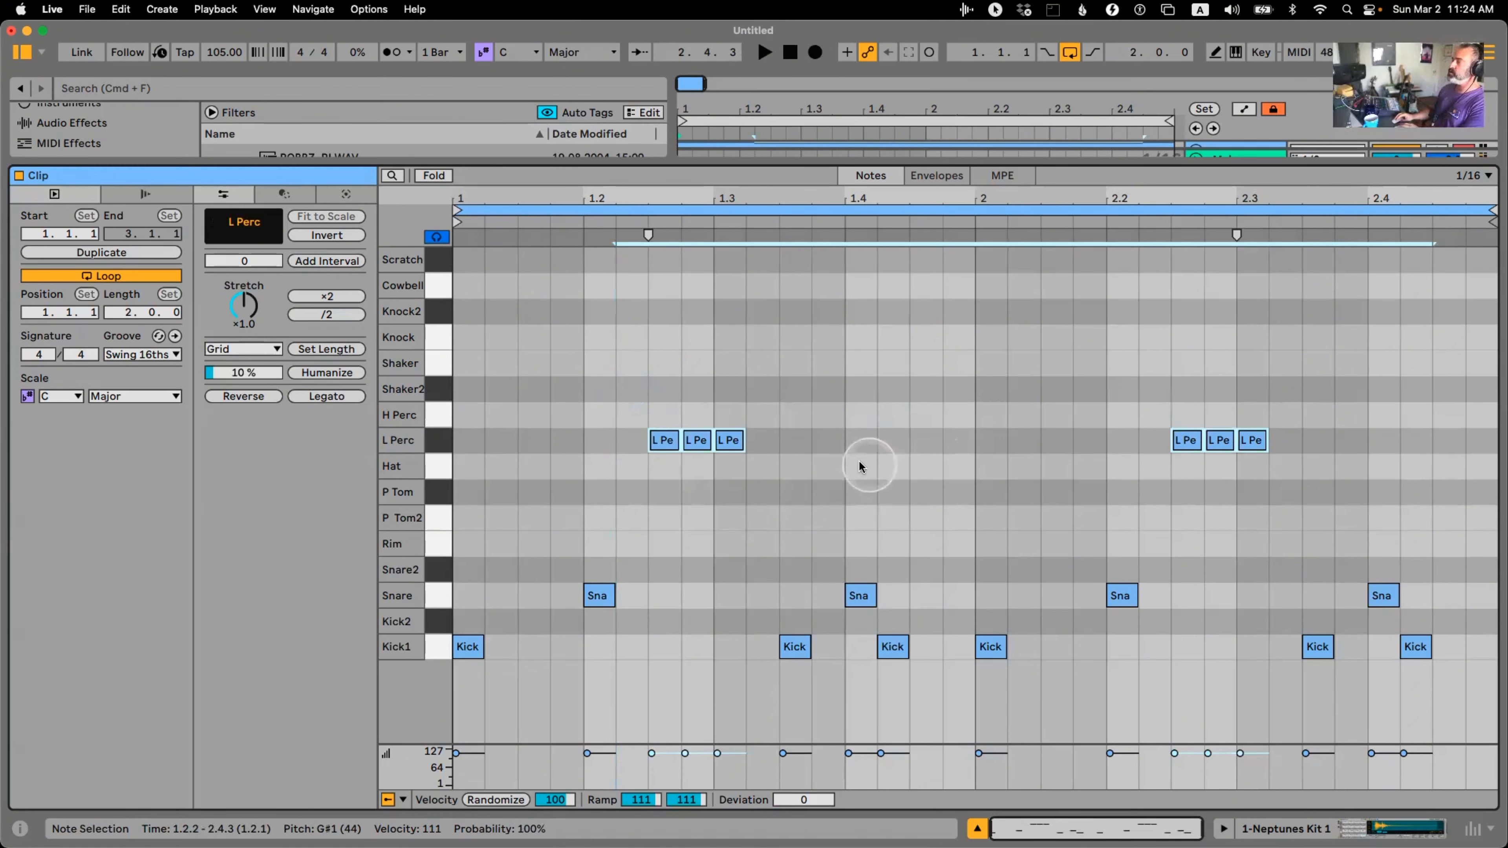
pyautogui.press('Delete')
pyautogui.doubleClick(634, 441)
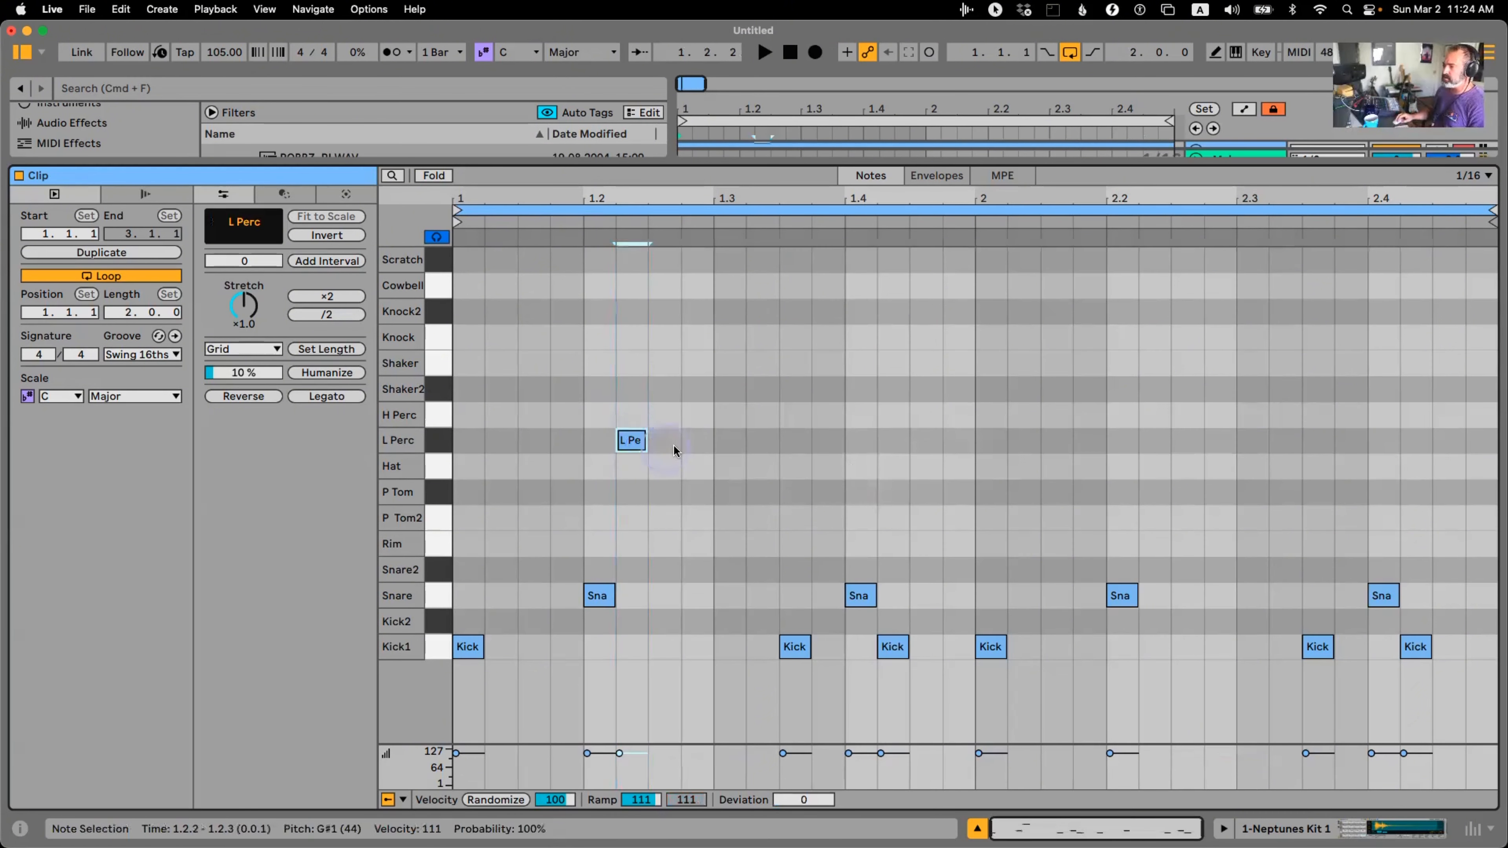
pyautogui.press('space')
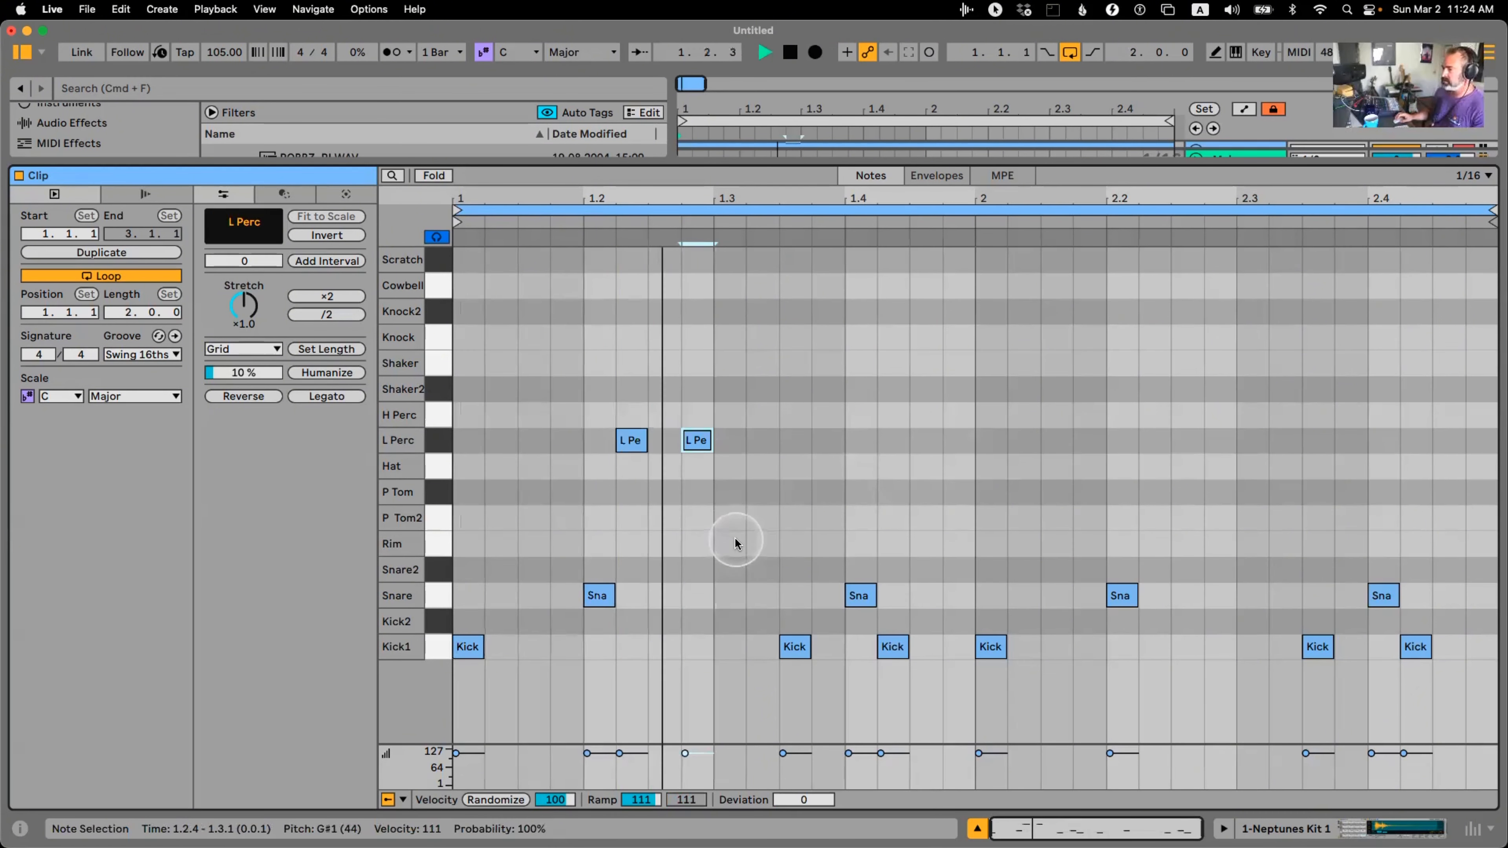
pyautogui.press('space')
# Add matching L Perc notes at 2.2.2 and 2.2.4 in the second bar and play the pattern
pyautogui.click(1161, 447)
pyautogui.doubleClick(1161, 447)
pyautogui.doubleClick(1220, 441)
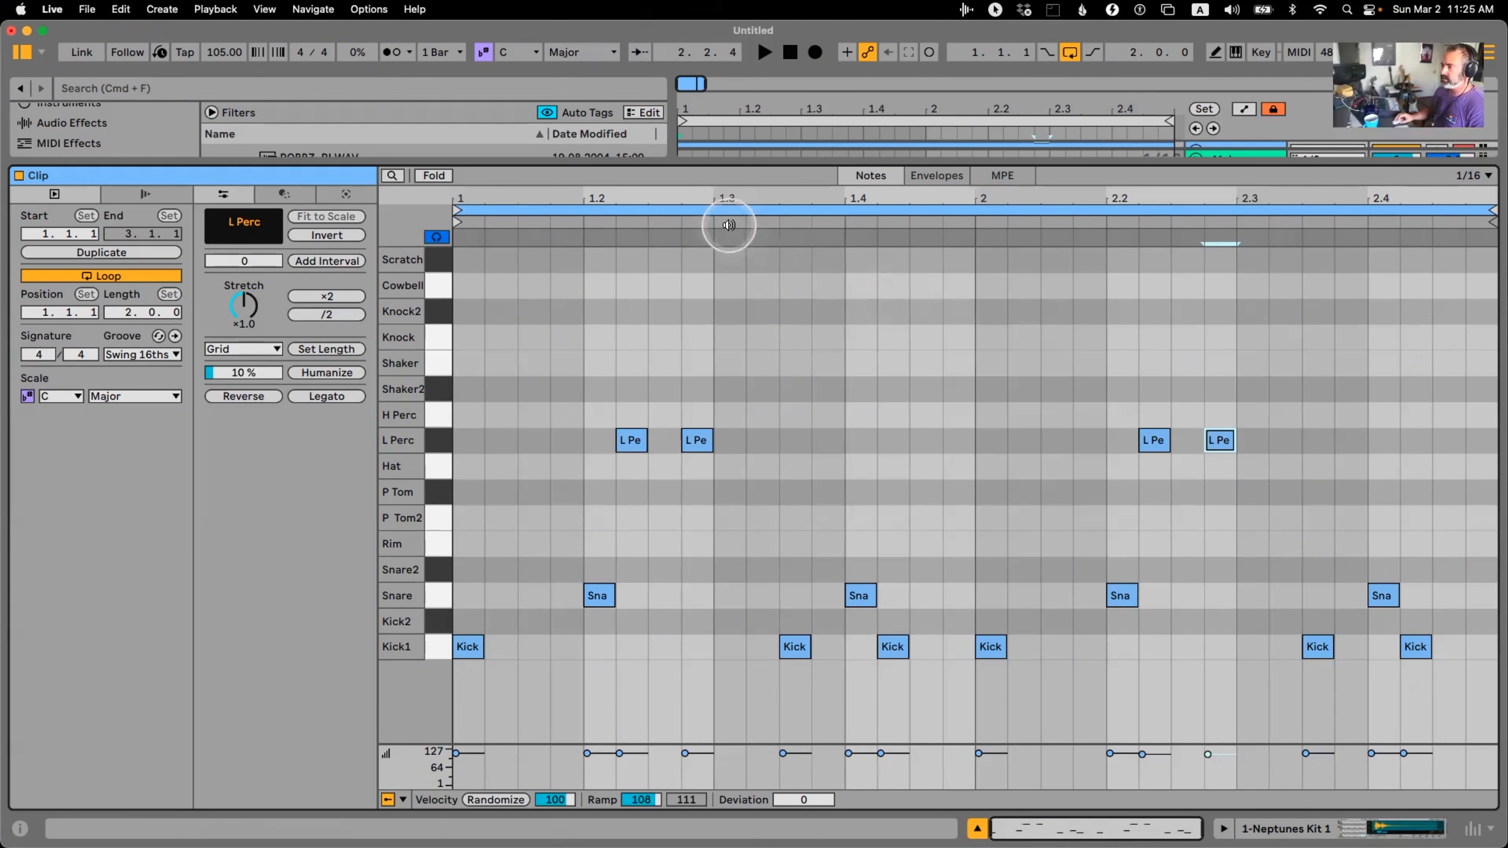
pyautogui.click(838, 308)
pyautogui.press('space')
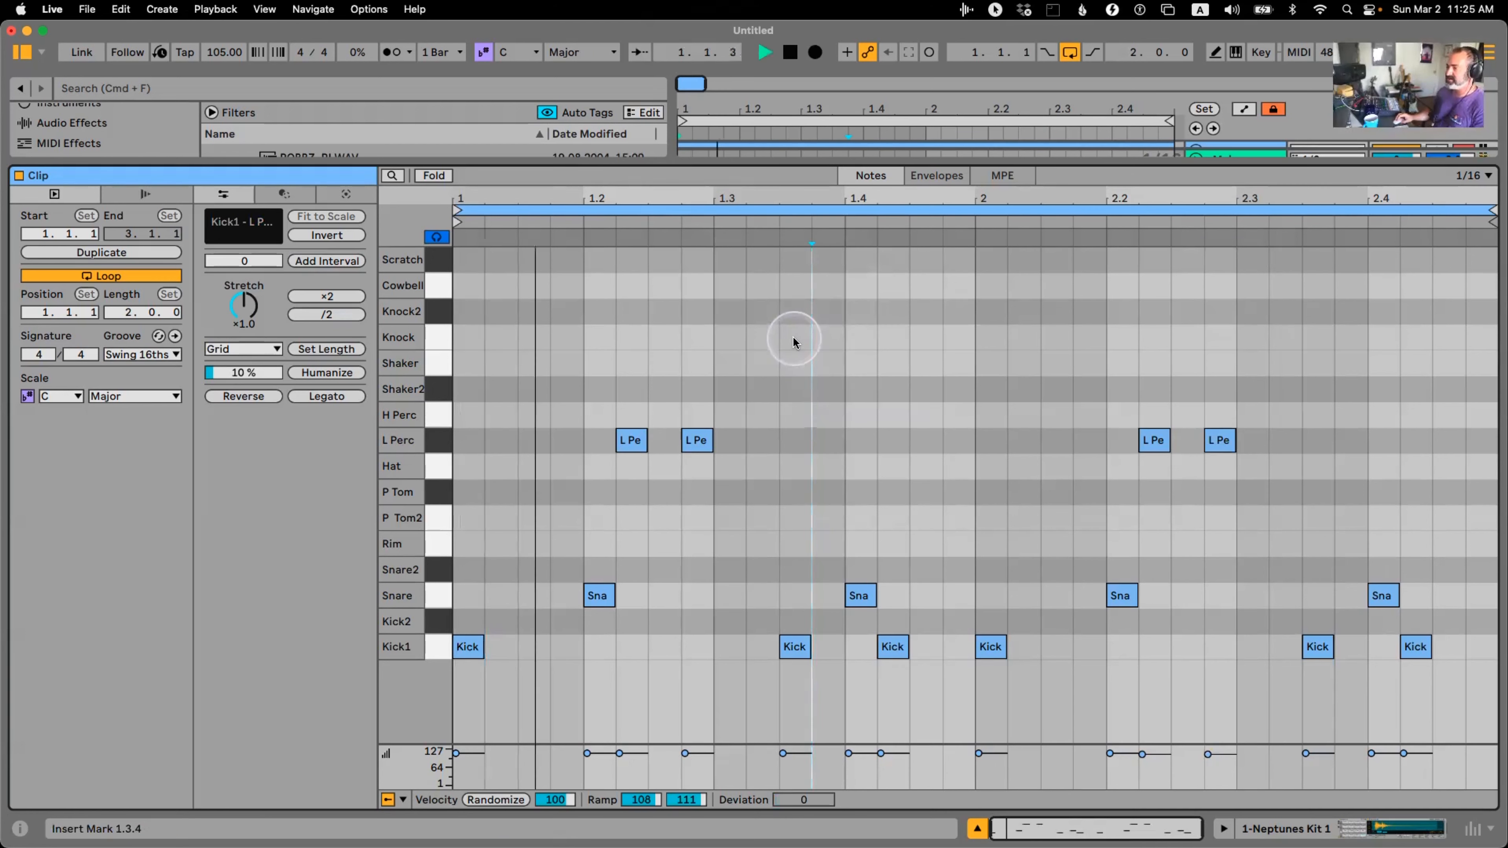
pyautogui.press('space')
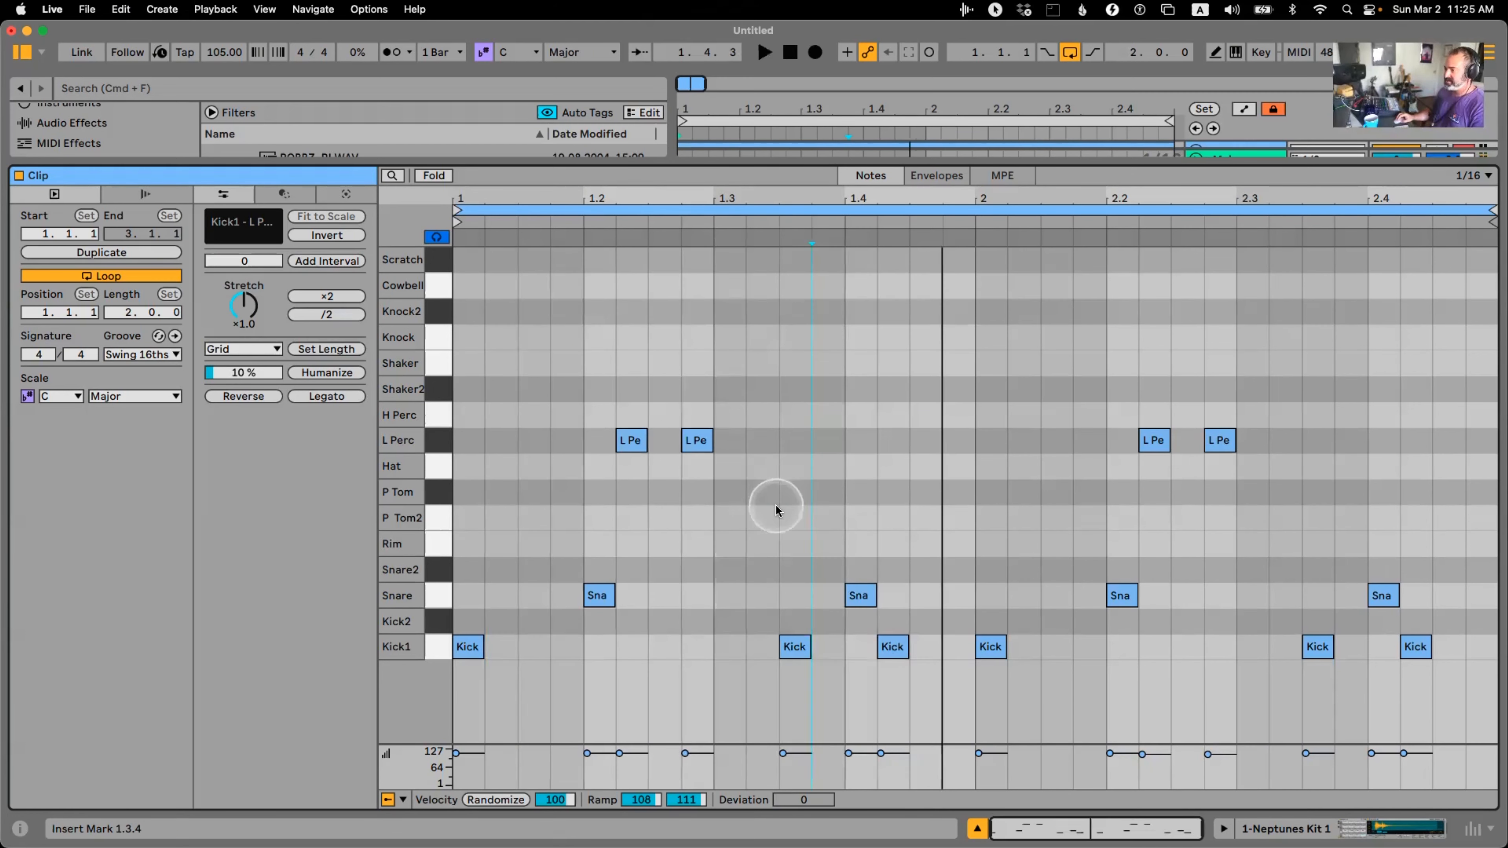
# Try a Knock note at 1.3.2 during playback, and delete all the L Perc and Knock notes
pyautogui.doubleClick(763, 417)
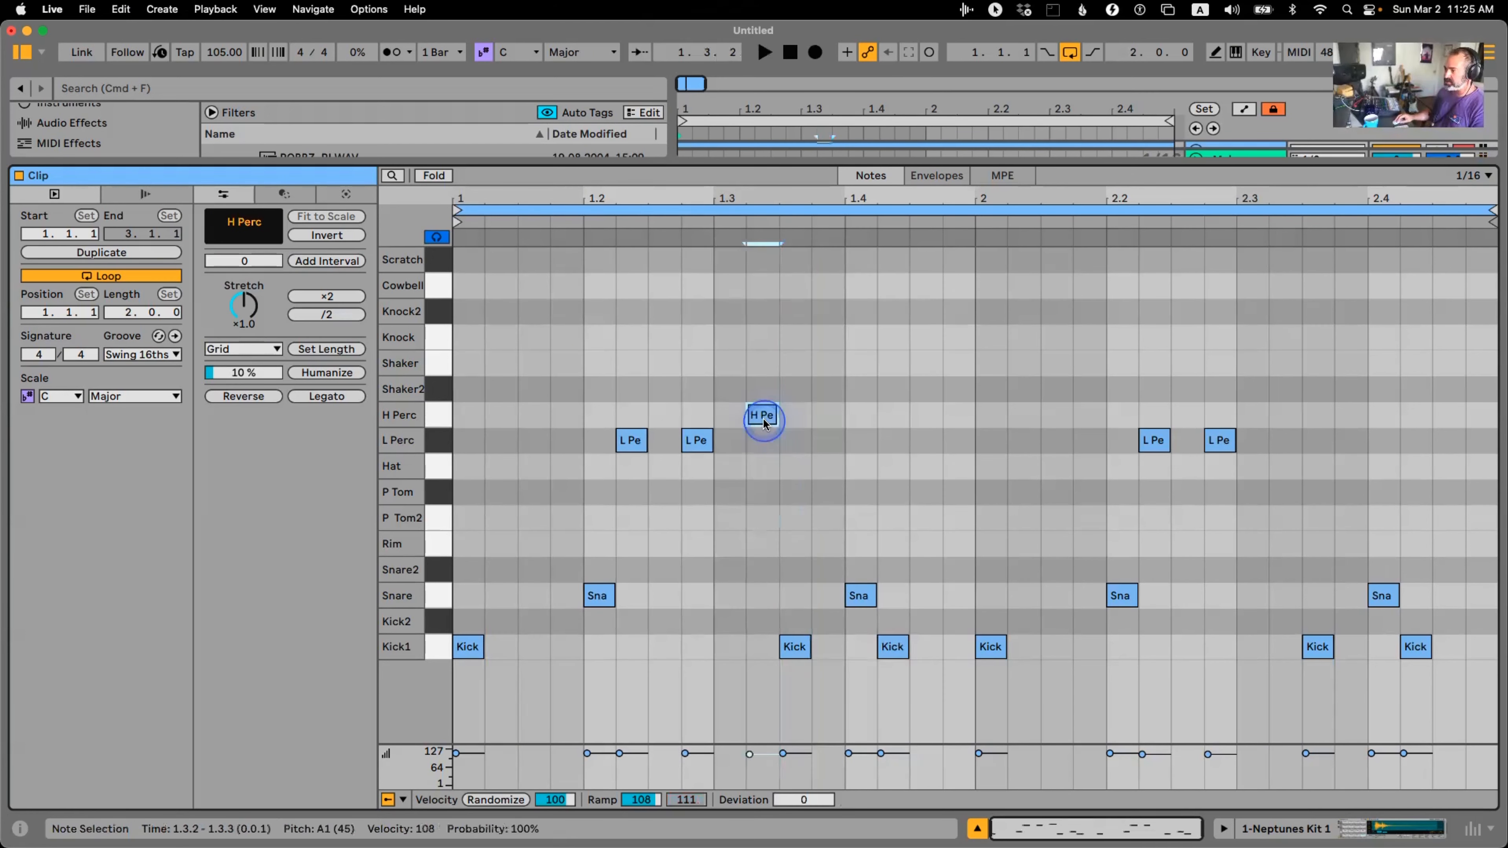
pyautogui.moveTo(762, 417); pyautogui.dragTo(759, 345)
pyautogui.press('space')
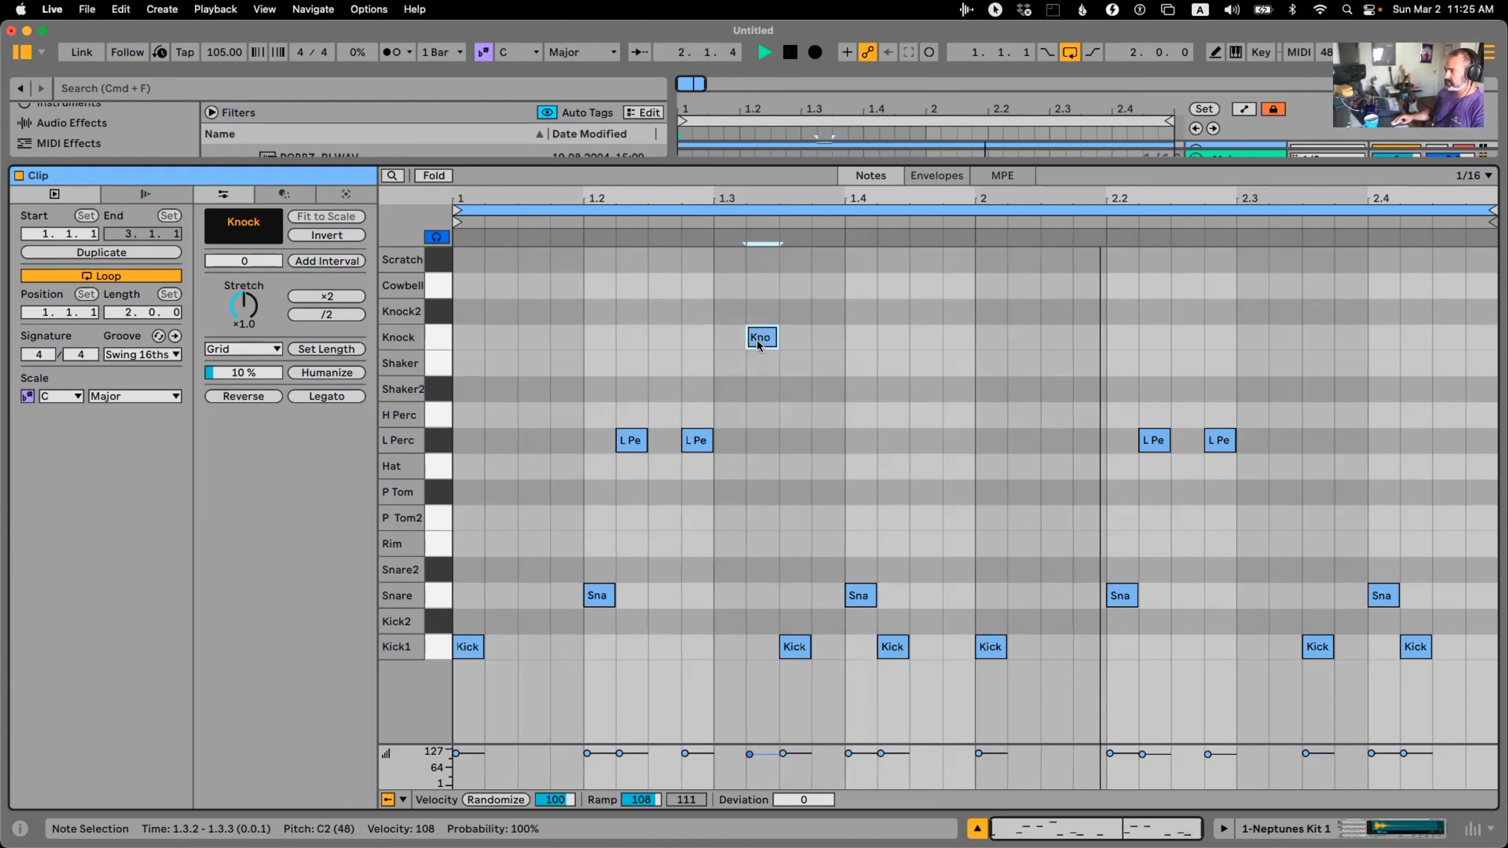
pyautogui.click(1062, 416)
pyautogui.press('space')
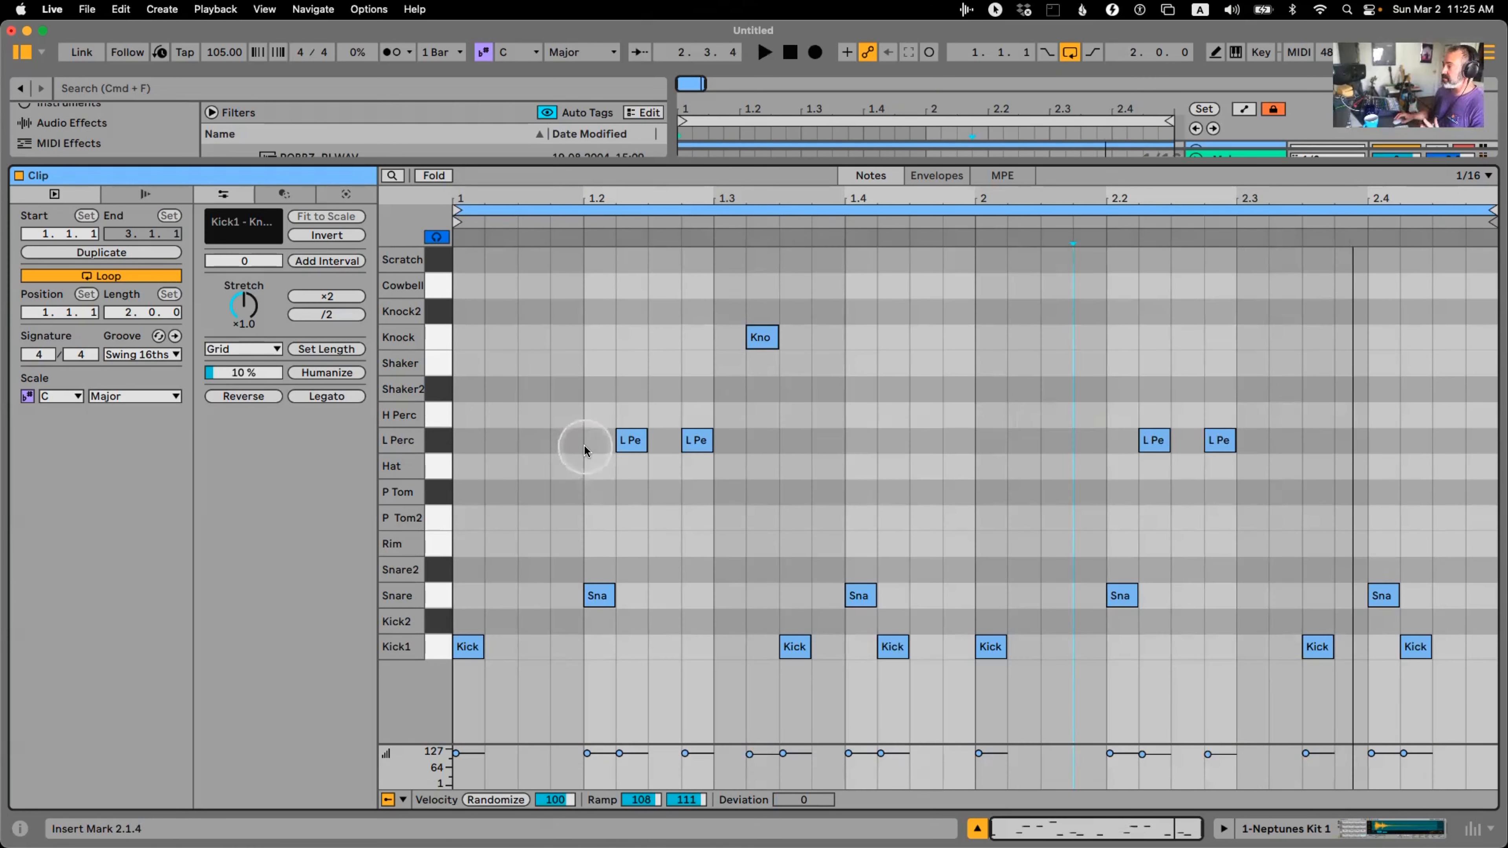
pyautogui.moveTo(593, 312); pyautogui.dragTo(1252, 461)
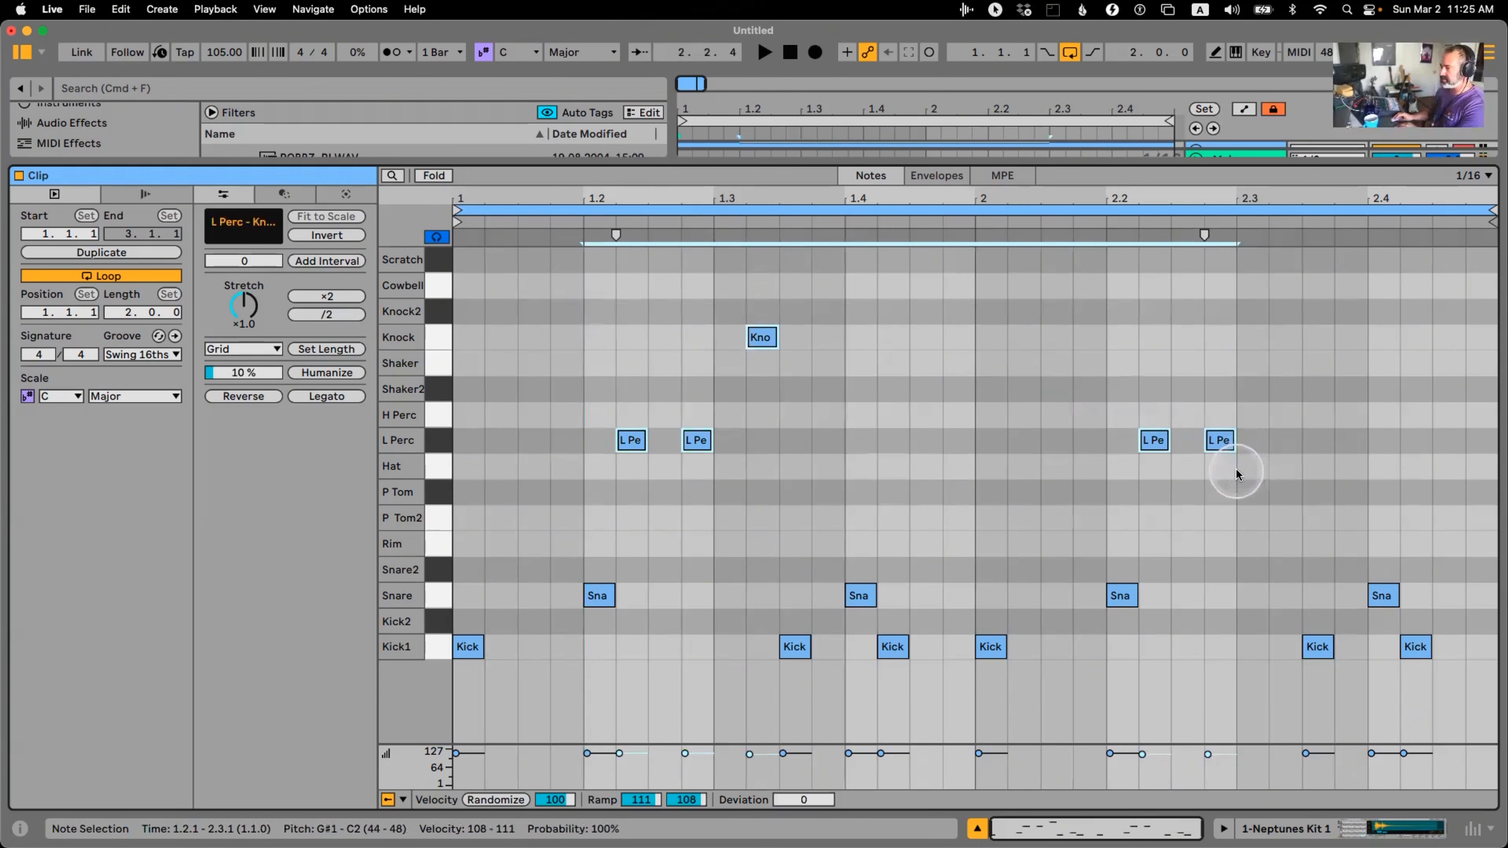
pyautogui.press('Delete')
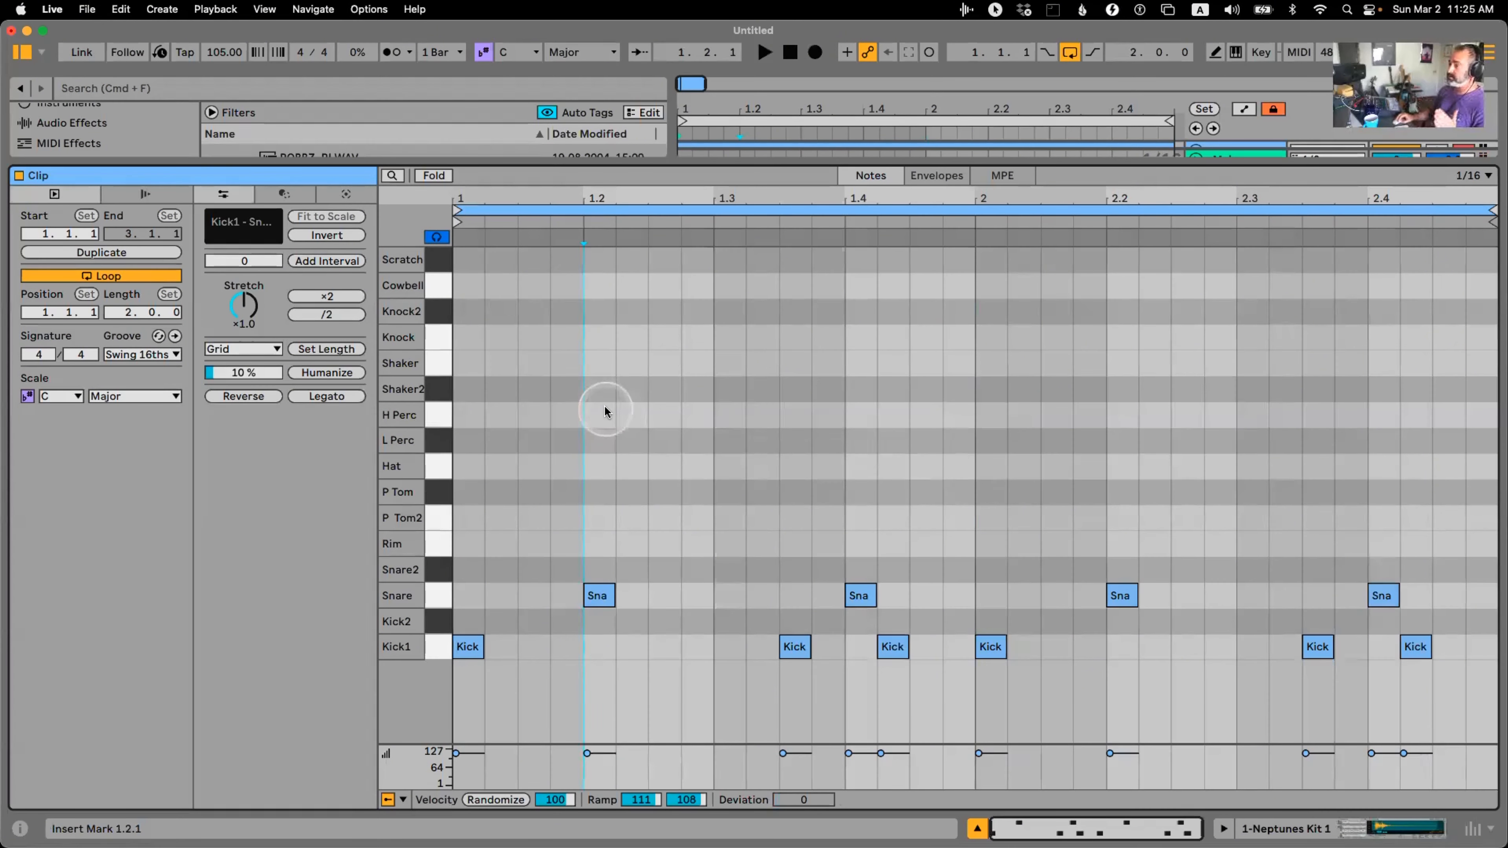
# Enter a Shaker note at 1.1.3 and delete it again
pyautogui.doubleClick(534, 365)
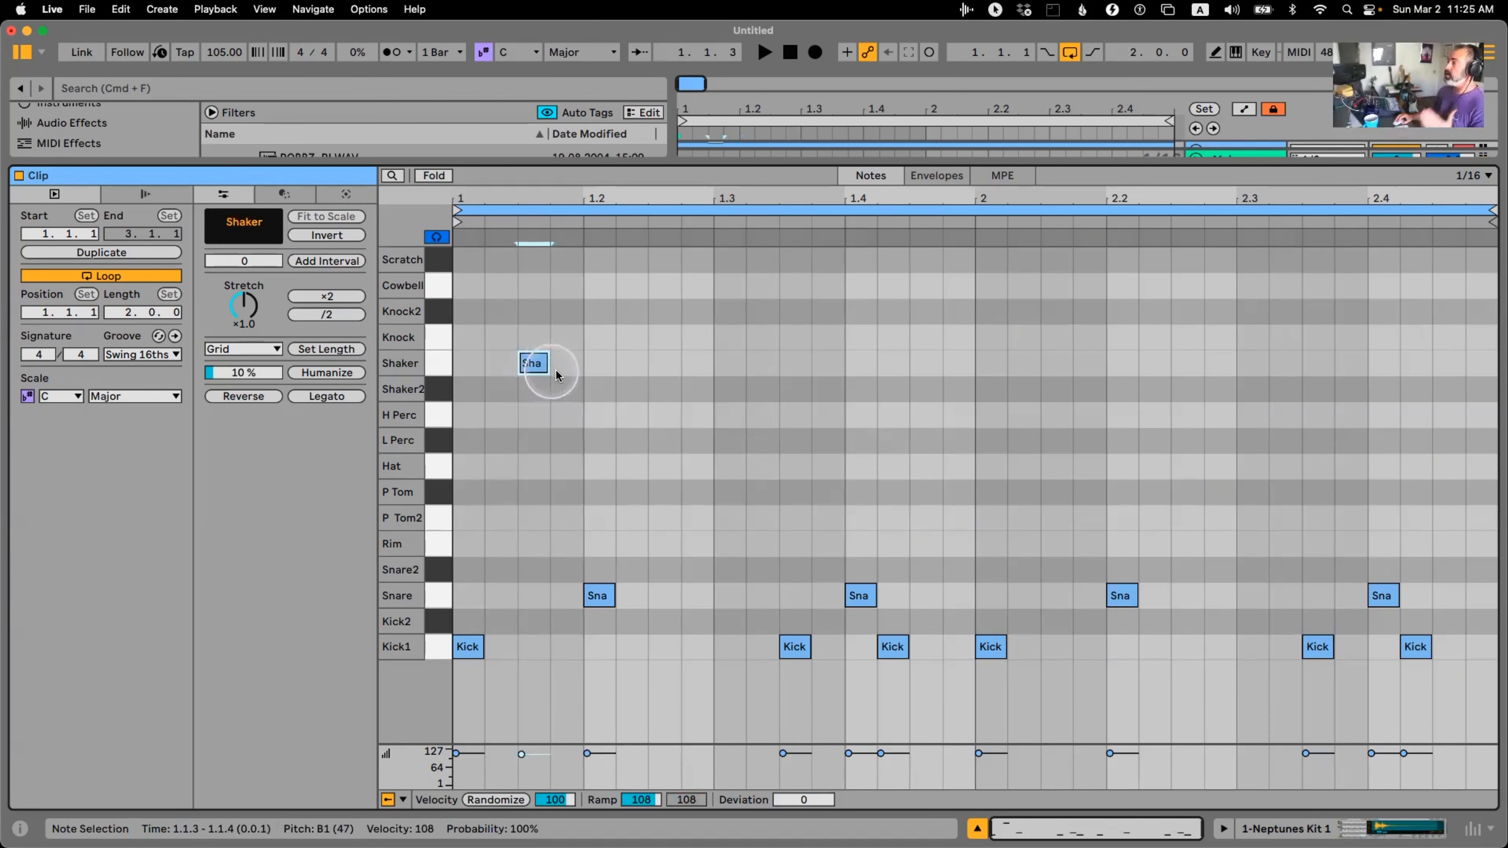
pyautogui.moveTo(506, 387); pyautogui.dragTo(565, 364)
pyautogui.press('Delete')
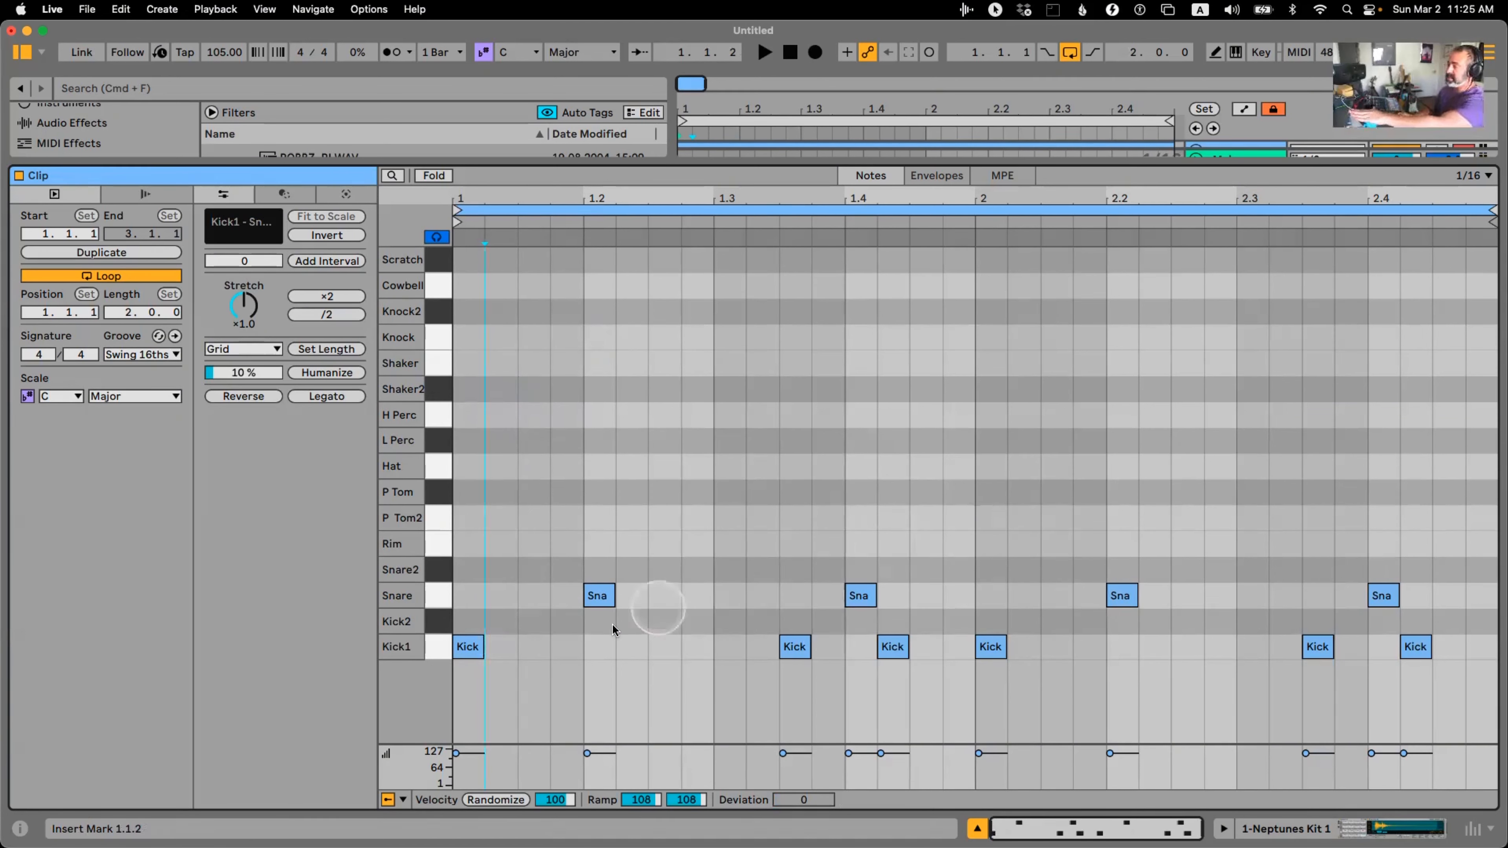
# Try extra Kick1 notes at 1.1.2 and 1.1.4 during playback, and delete both
pyautogui.doubleClick(508, 648)
pyautogui.doubleClick(565, 647)
pyautogui.press('space')
pyautogui.press('space')
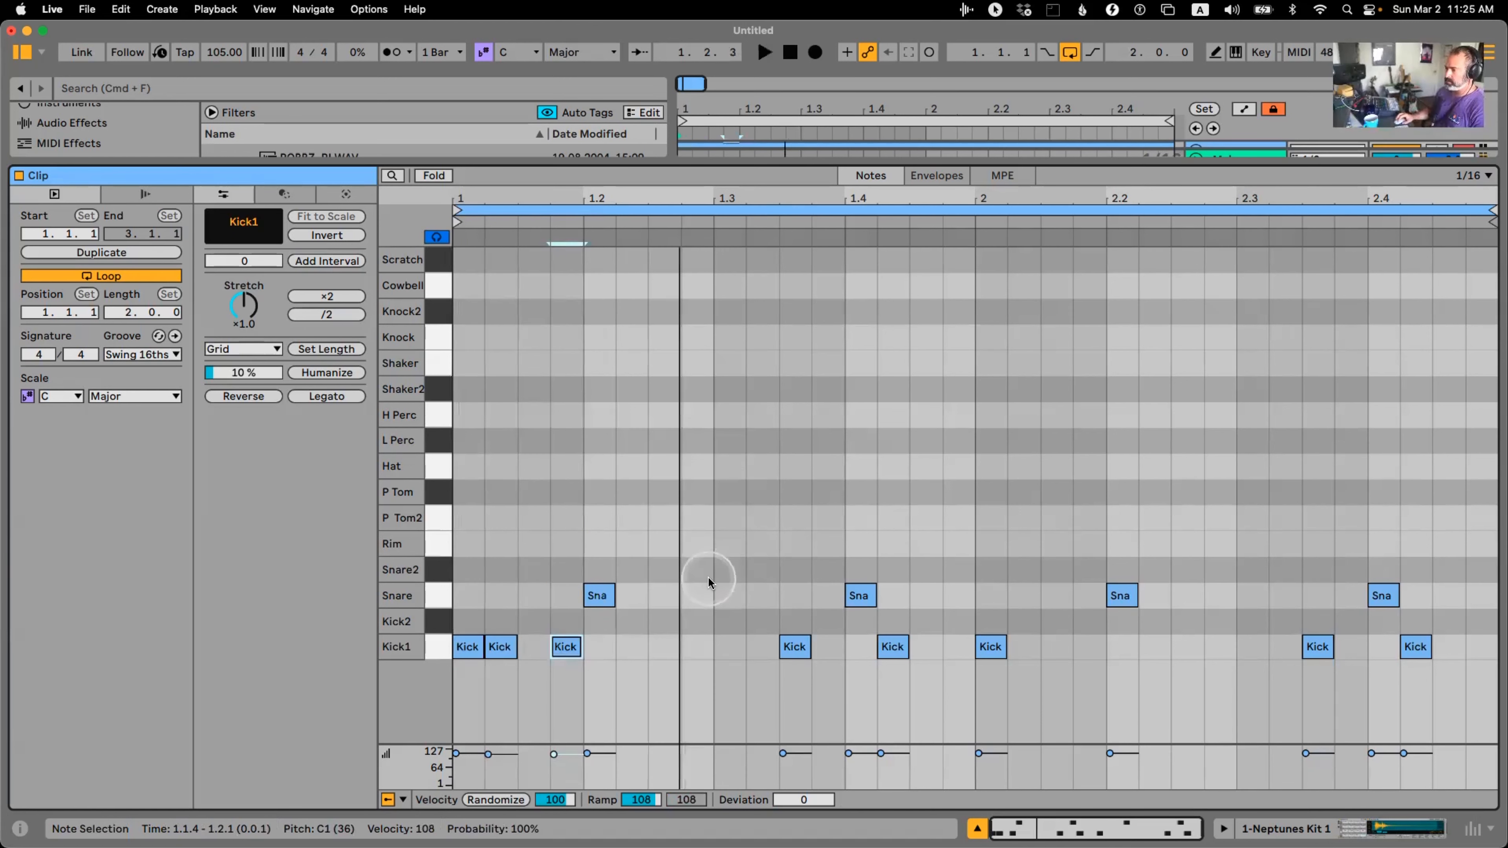
pyautogui.moveTo(615, 629); pyautogui.dragTo(505, 665)
pyautogui.press('Delete')
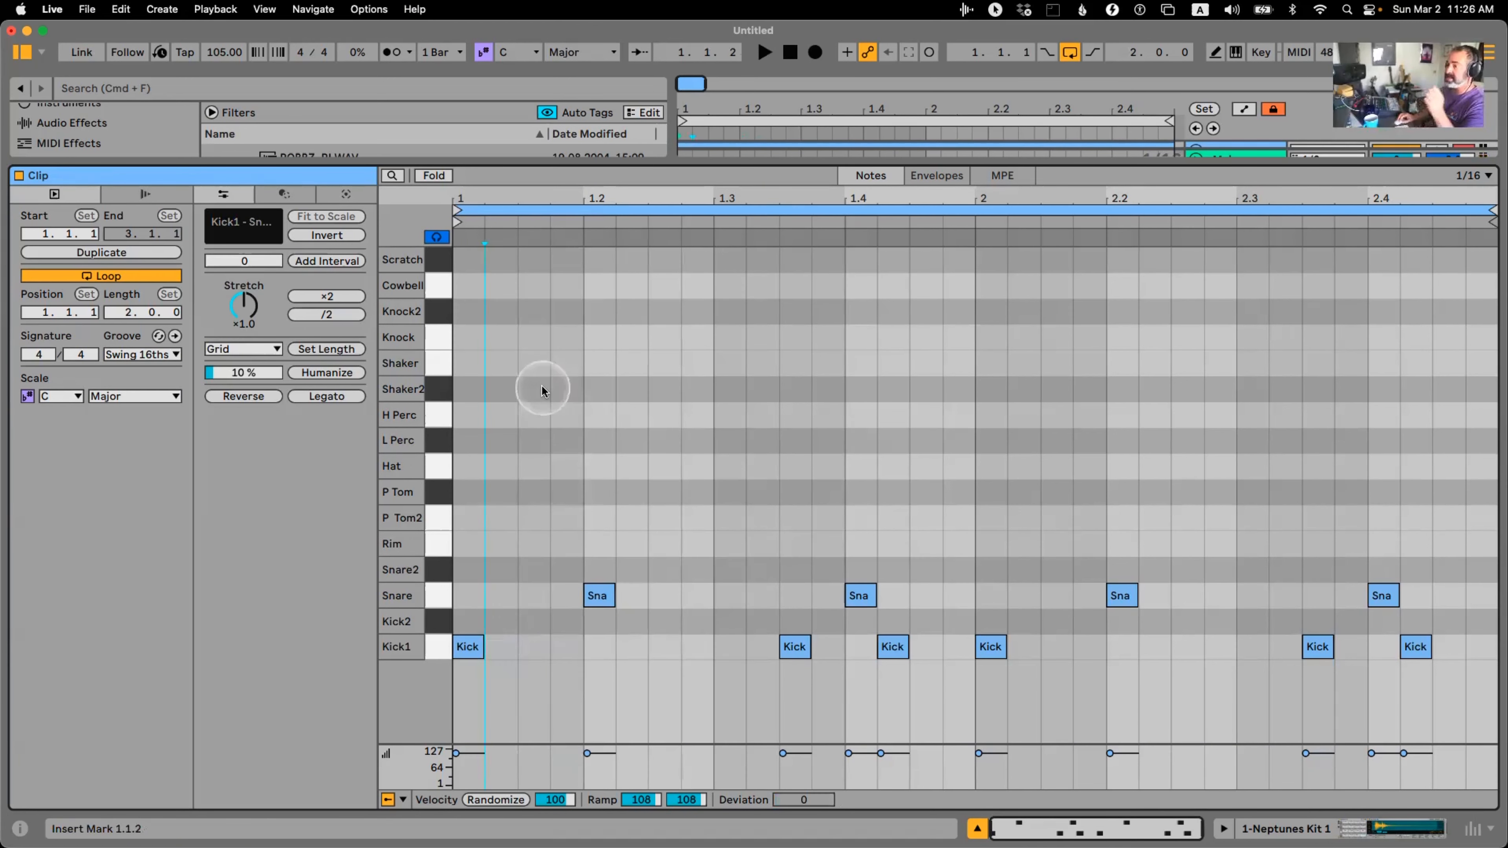
# Add Shaker notes at 1.1.3 and 1.1.4 and play the pattern briefly
pyautogui.doubleClick(533, 363)
pyautogui.doubleClick(565, 363)
pyautogui.press('space')
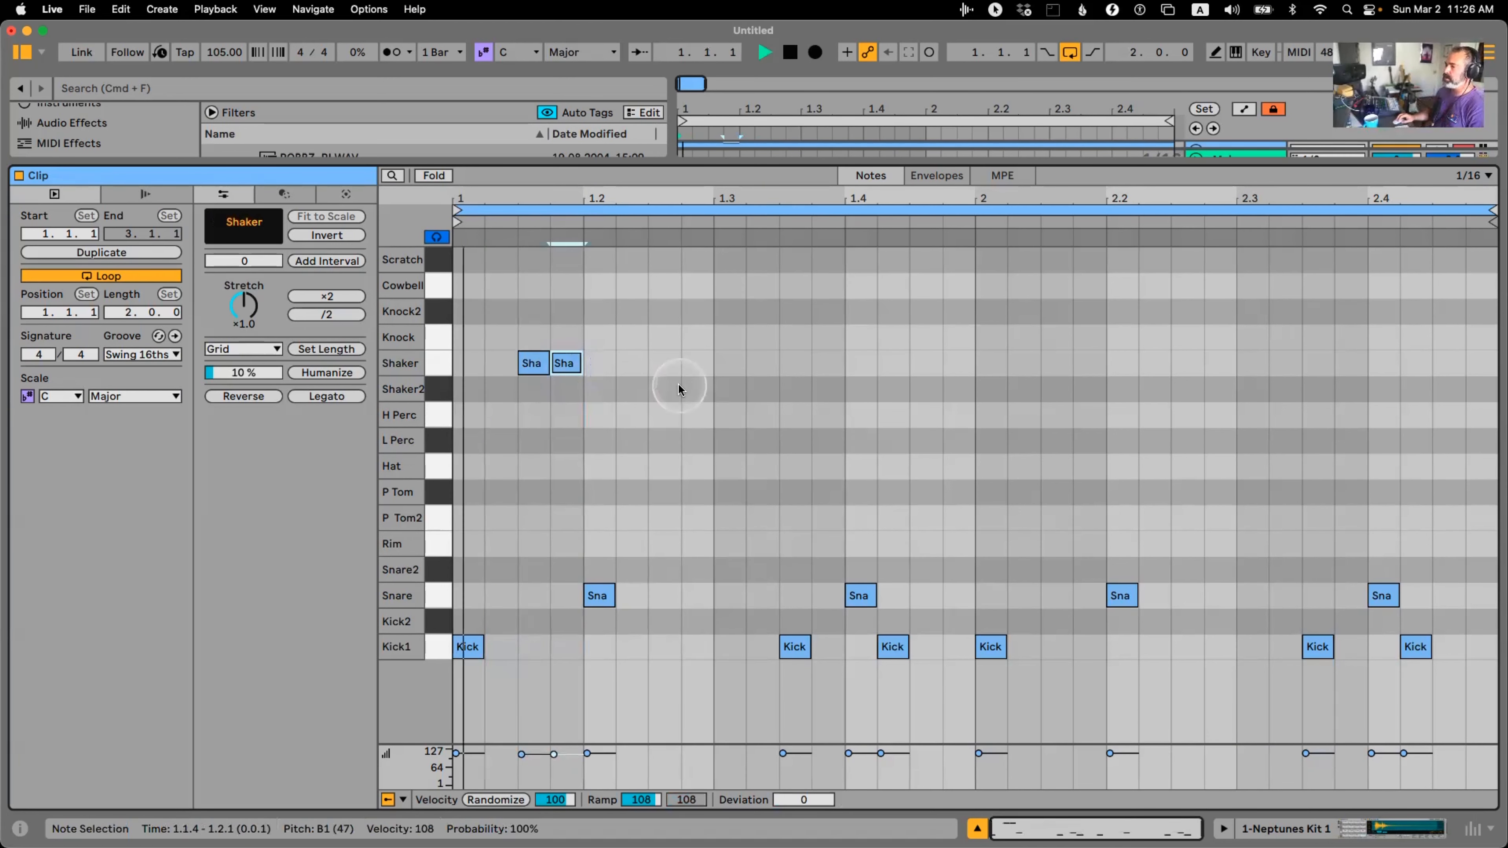
pyautogui.press('space')
# Lower the velocity of both Shaker notes to 63 and play the pattern
pyautogui.moveTo(605, 350); pyautogui.dragTo(543, 380)
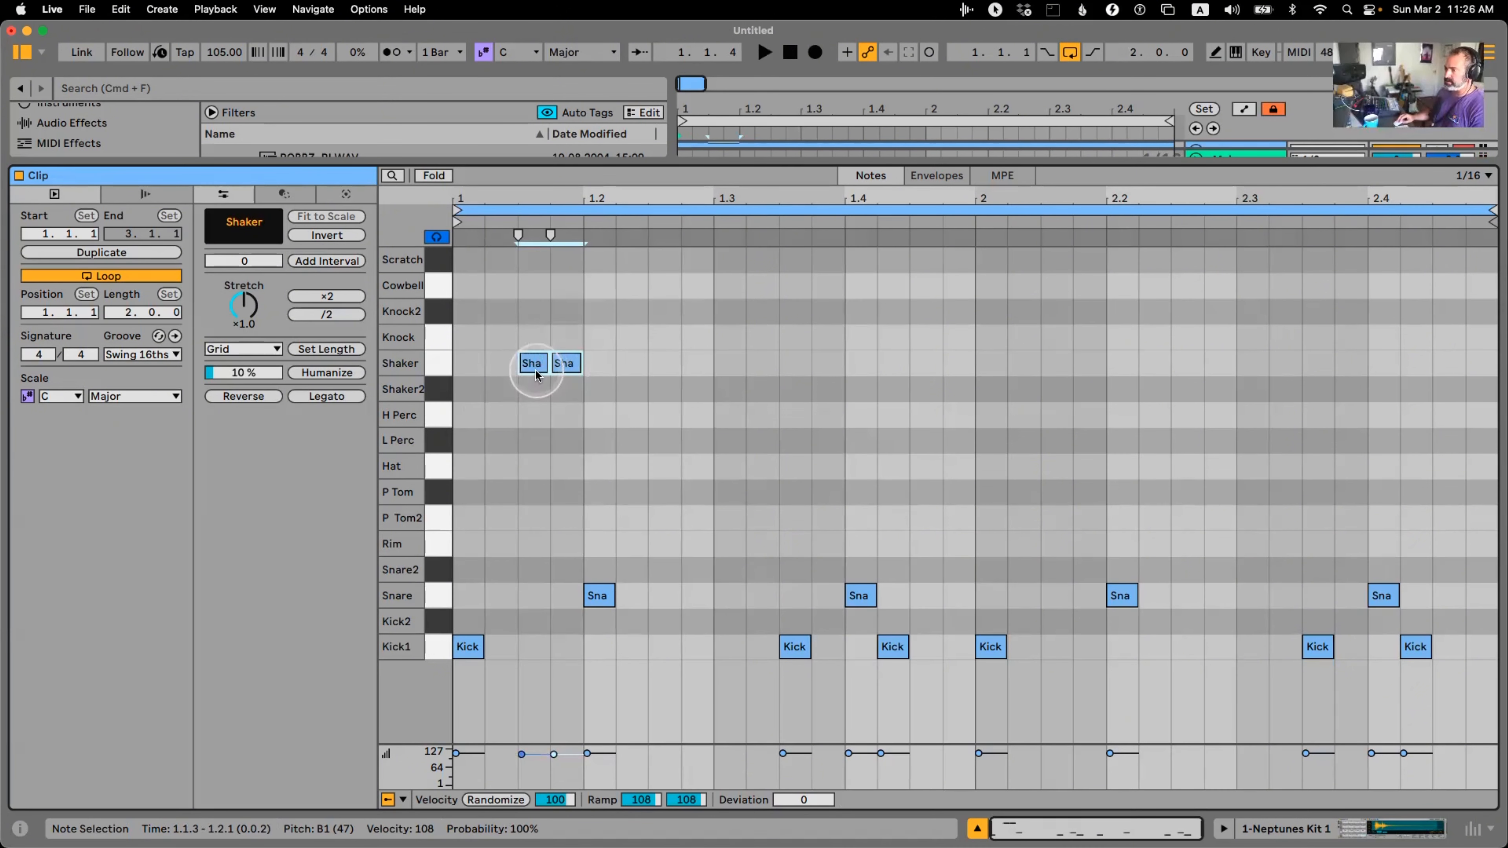
pyautogui.moveTo(522, 755); pyautogui.dragTo(529, 767)
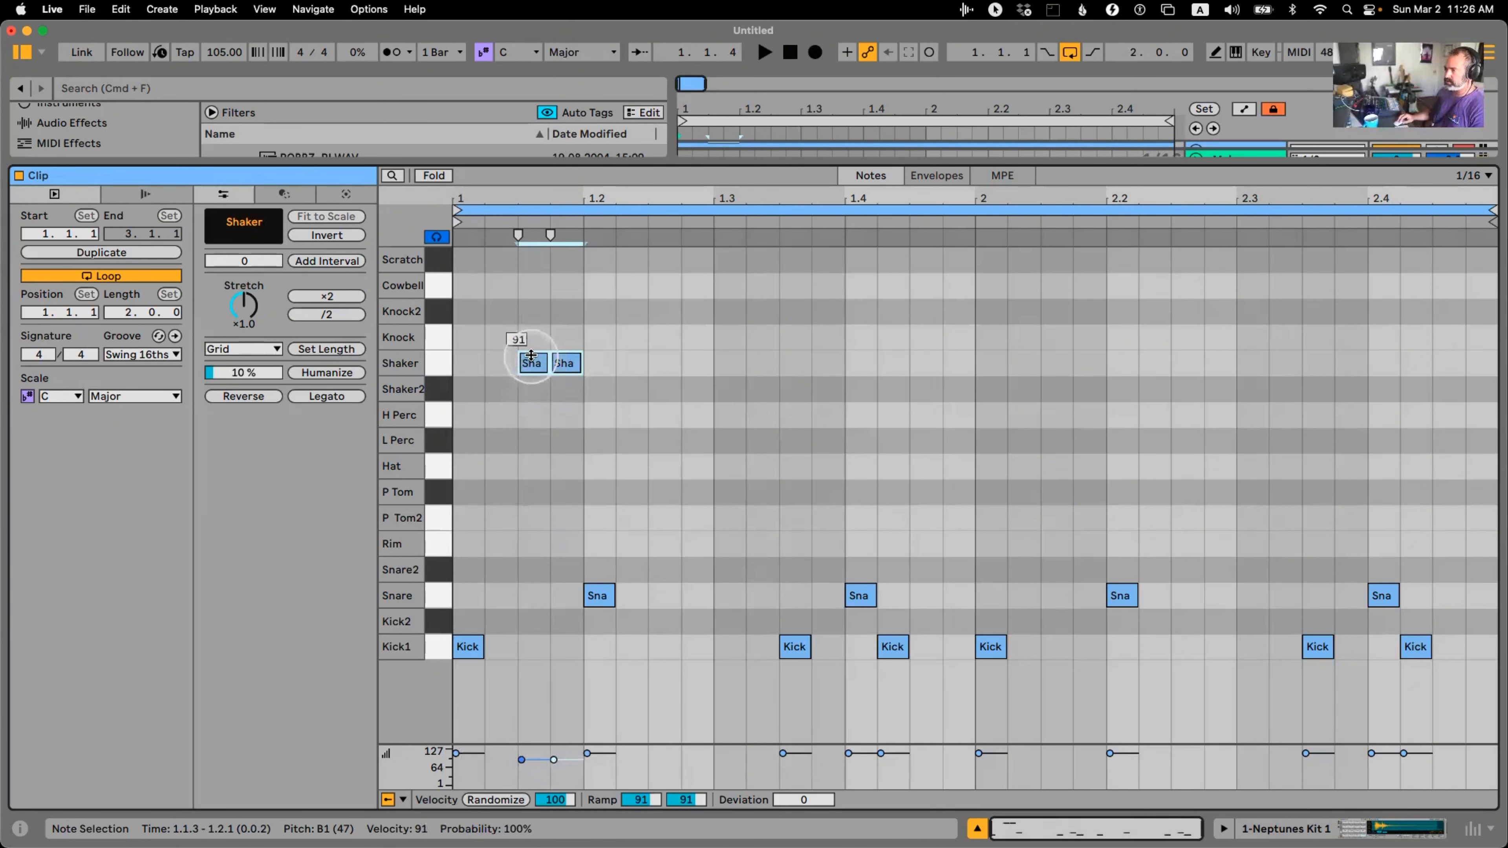
pyautogui.moveTo(534, 359); pyautogui.dragTo(535, 363)
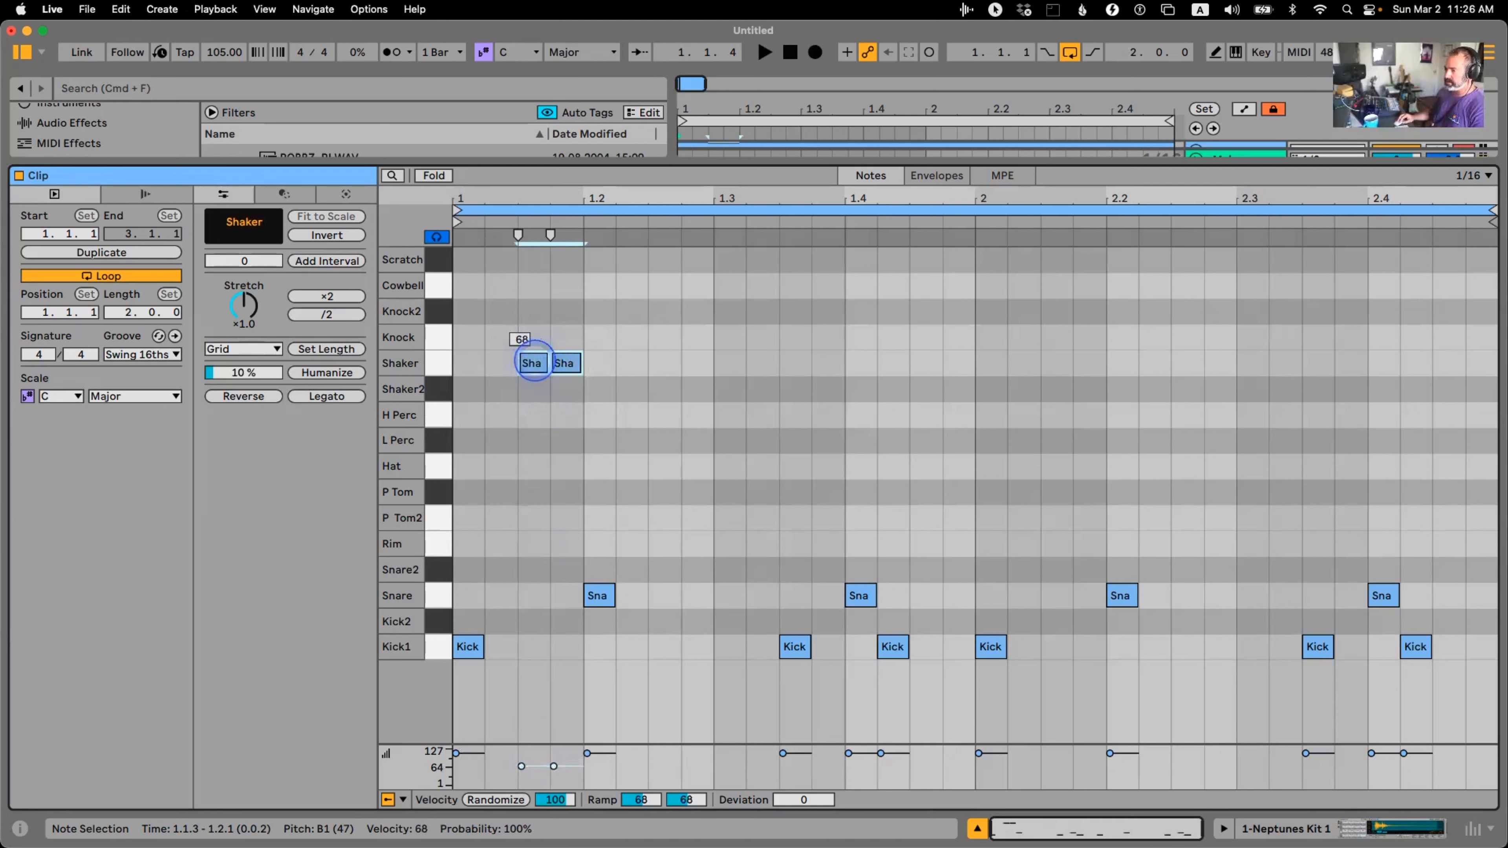
pyautogui.click(545, 319)
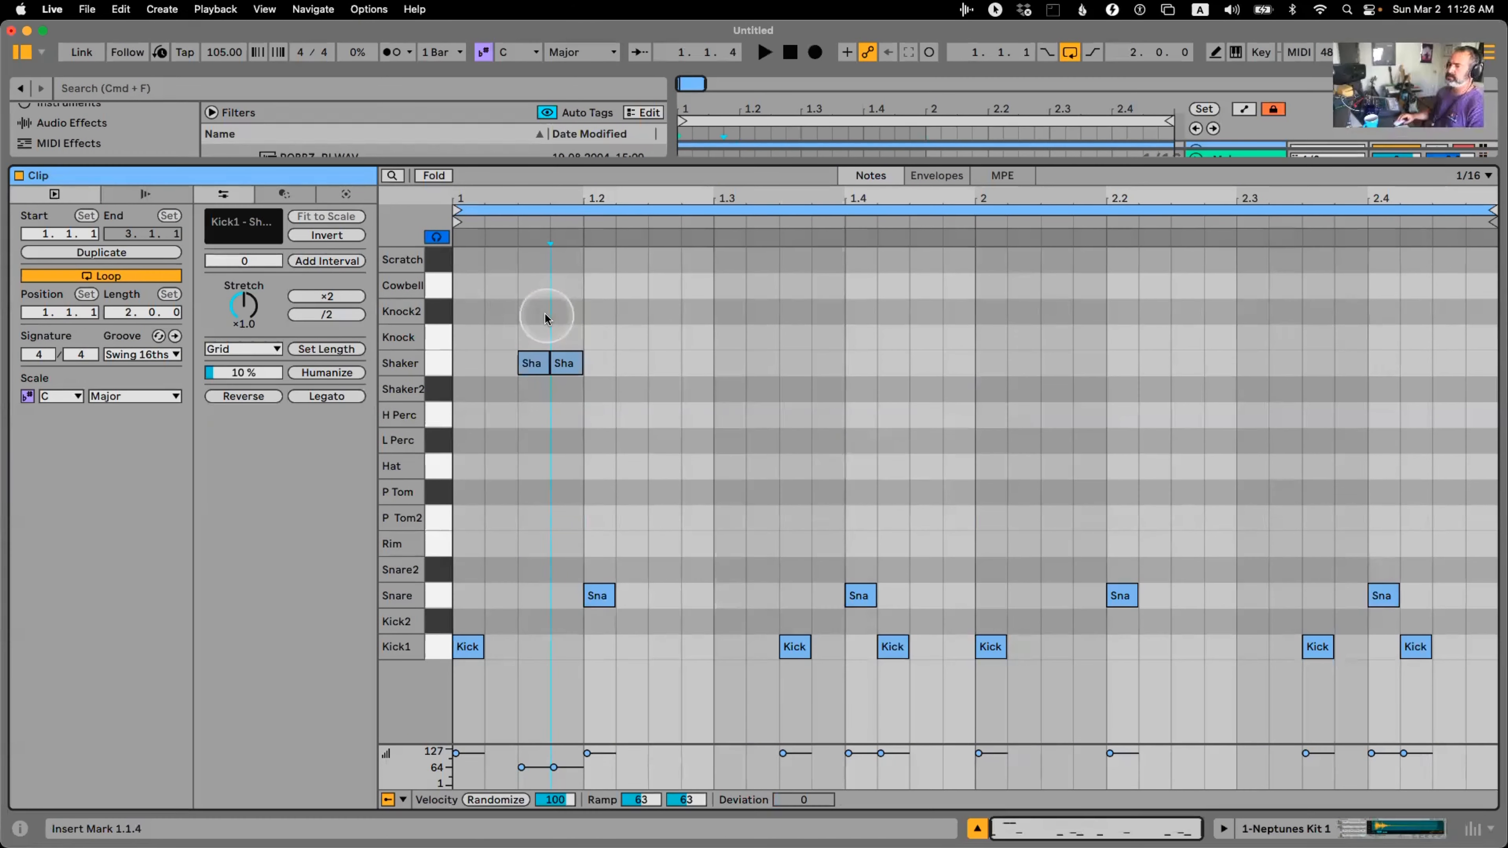
pyautogui.press('space')
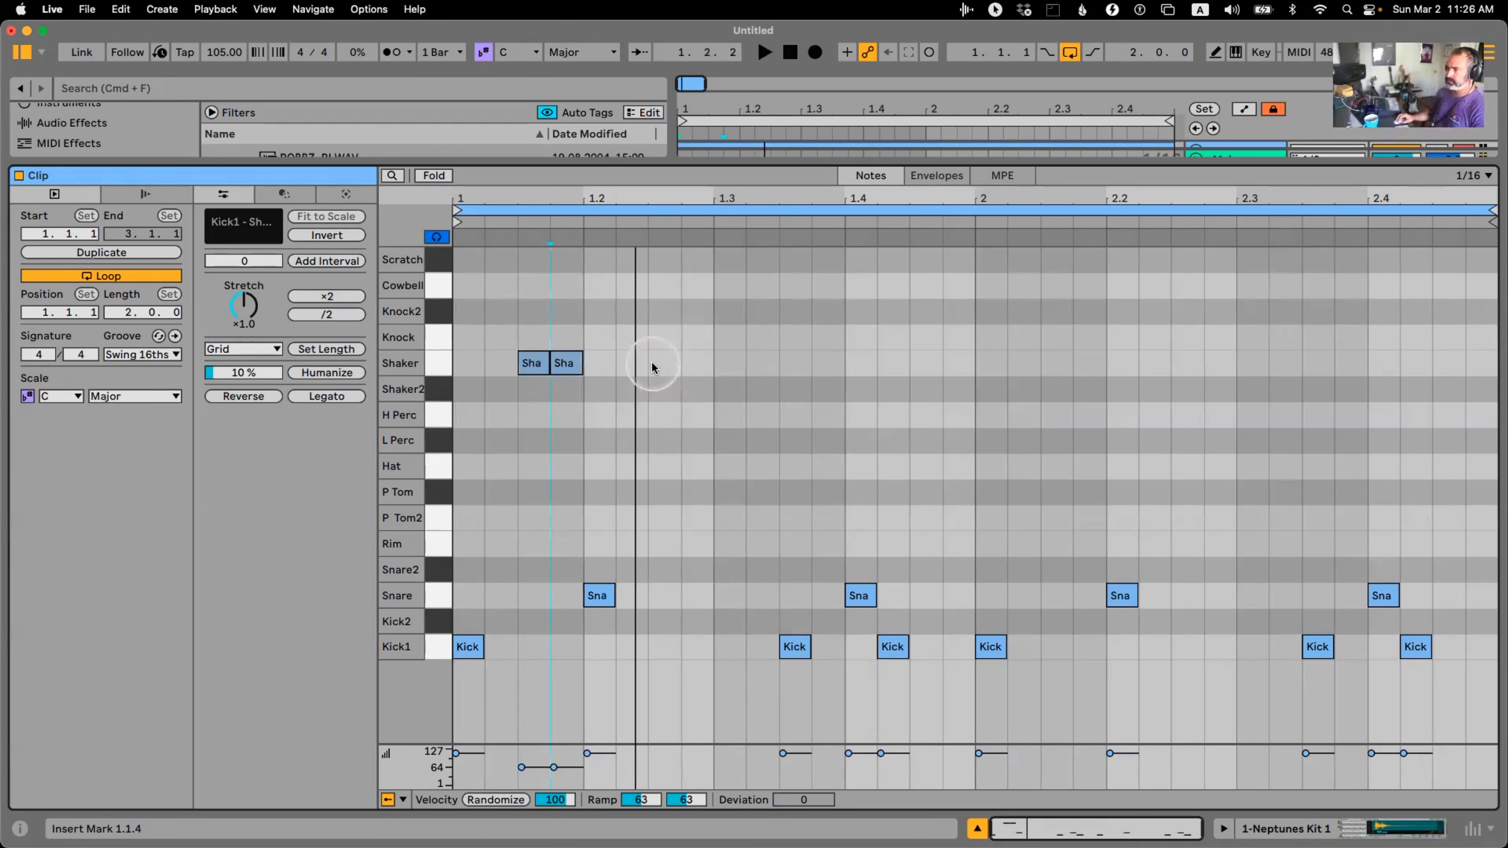
# Add a Shaker note at 1.2.3, shift the first two Shaker notes down to Shaker2, and play the pattern
pyautogui.doubleClick(651, 367)
pyautogui.moveTo(576, 365)
pyautogui.mouseDown()
pyautogui.moveTo(575, 392)
pyautogui.moveTo(539, 390)
pyautogui.moveTo(564, 364)
pyautogui.moveTo(565, 393)
pyautogui.mouseUp()
pyautogui.press('space')
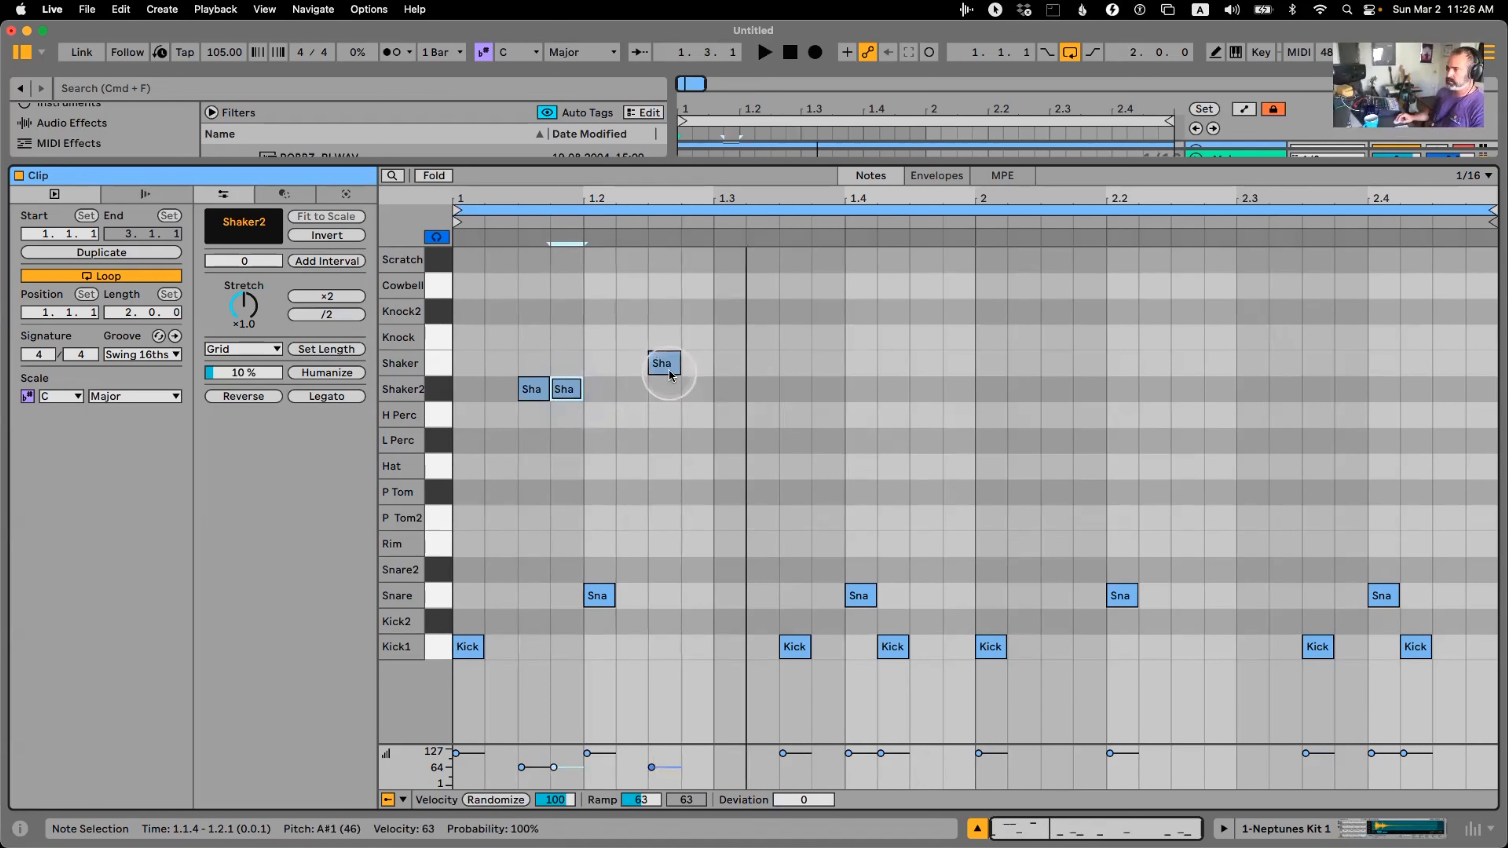
pyautogui.click(724, 416)
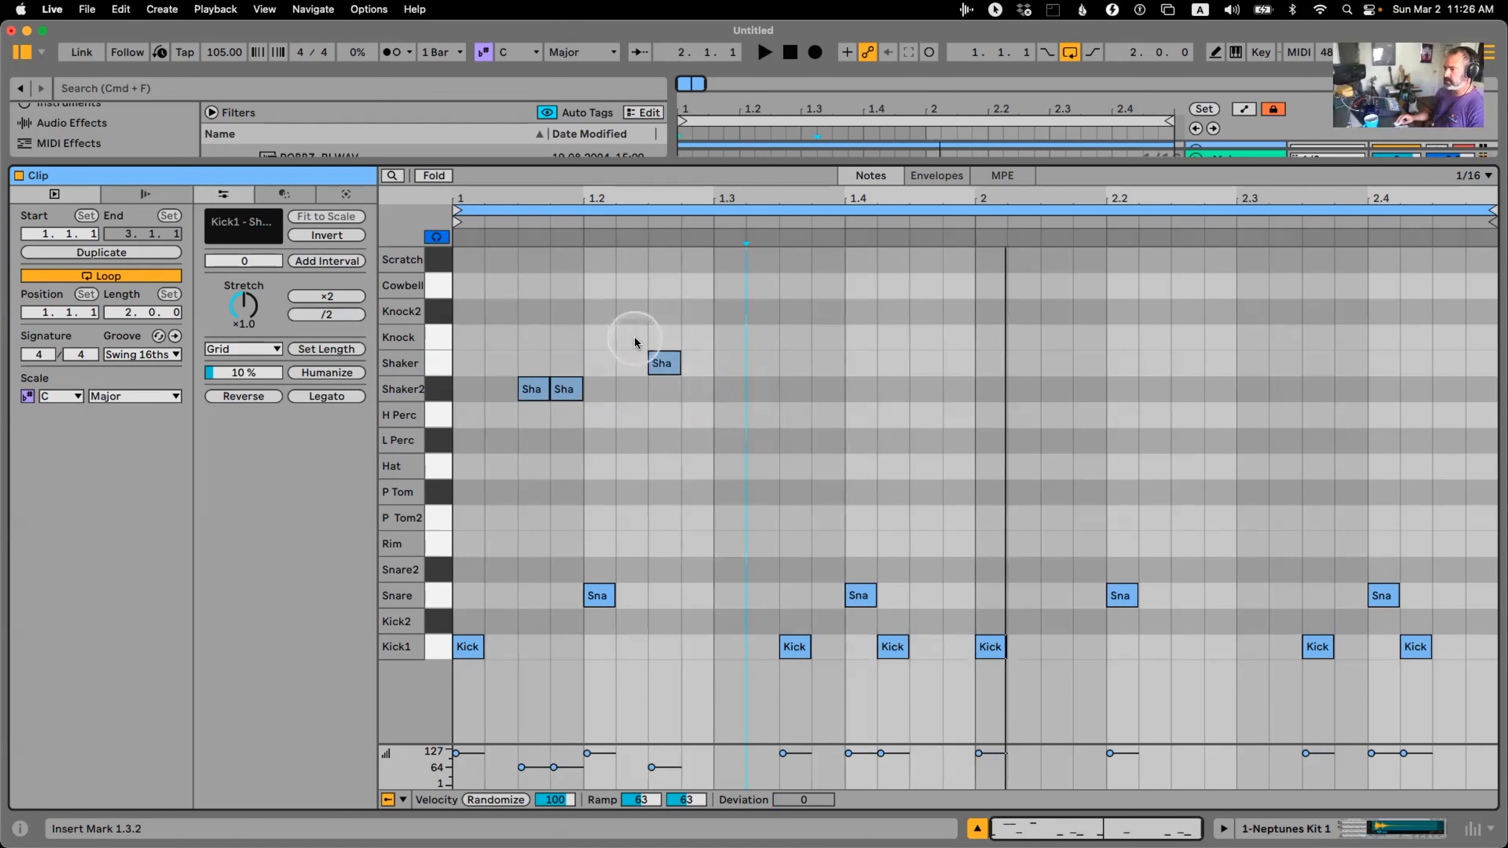
# Add L Perc notes at 1.2.2 and 1.2.4 with velocity 99 and play the pattern
pyautogui.doubleClick(631, 415)
pyautogui.doubleClick(695, 415)
pyautogui.keyDown('shift'); pyautogui.click(628, 423); pyautogui.keyUp('shift')
pyautogui.press('Down')
pyautogui.moveTo(627, 441); pyautogui.dragTo(627, 436)
pyautogui.press('space')
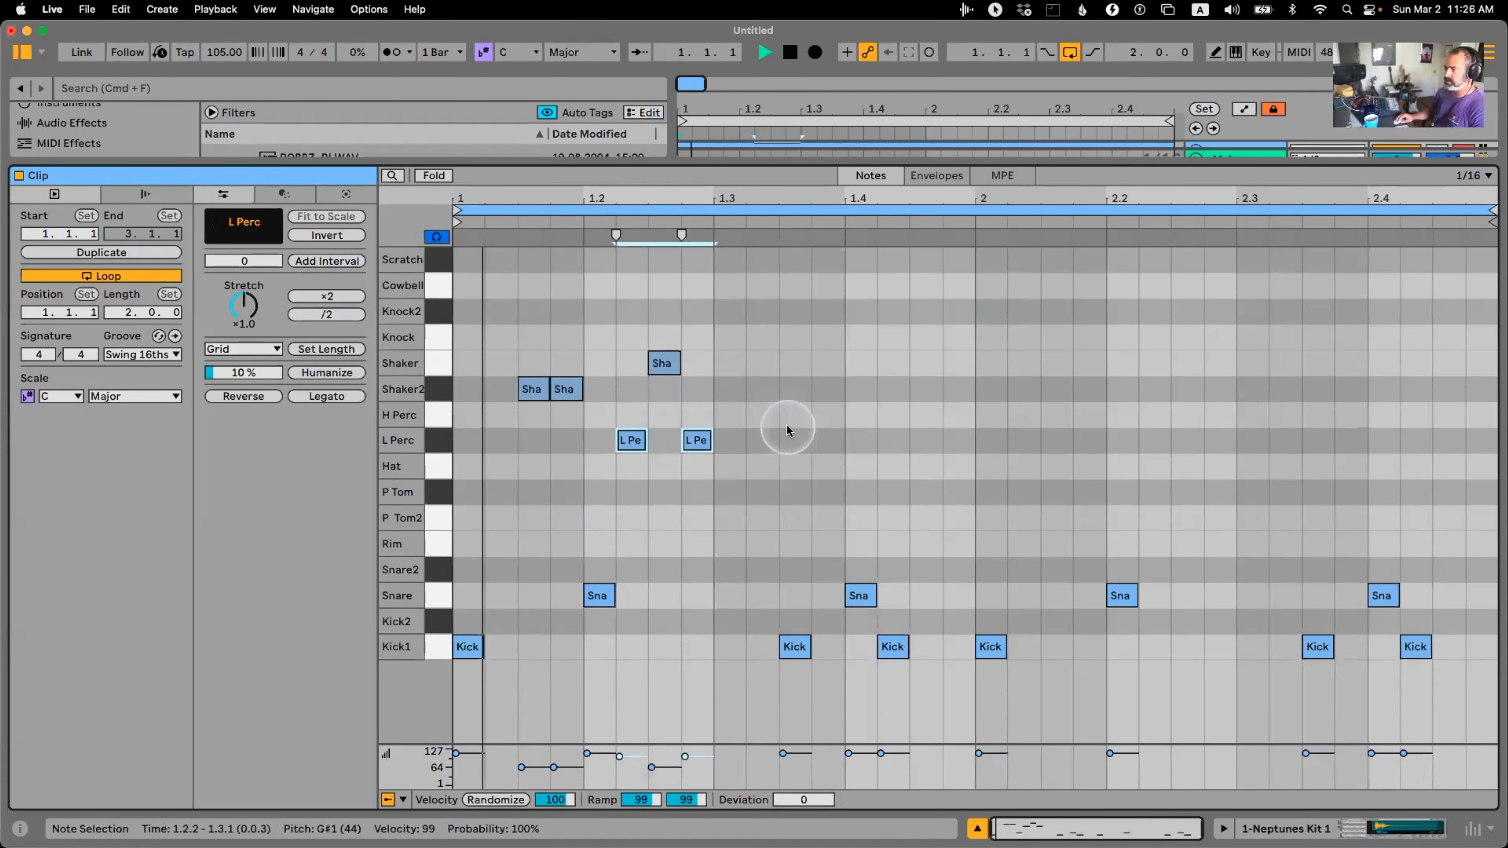
pyautogui.press('space')
# Enter two consecutive Hat notes at 1.3.1 and 1.3.2 with velocity 99
pyautogui.click(788, 429)
pyautogui.doubleClick(766, 407)
pyautogui.press('Down')
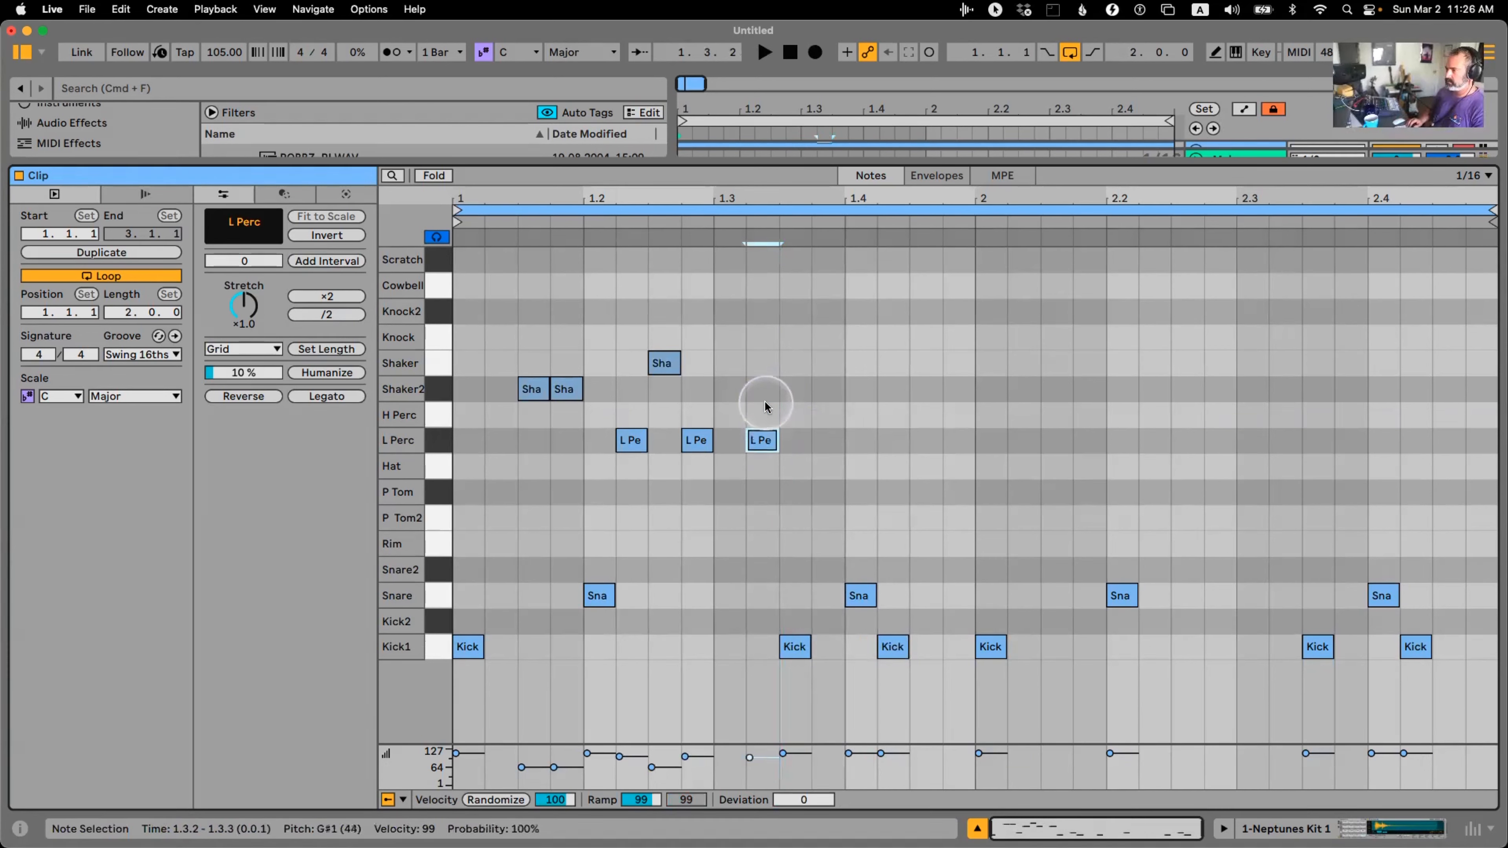
pyautogui.press('Down')
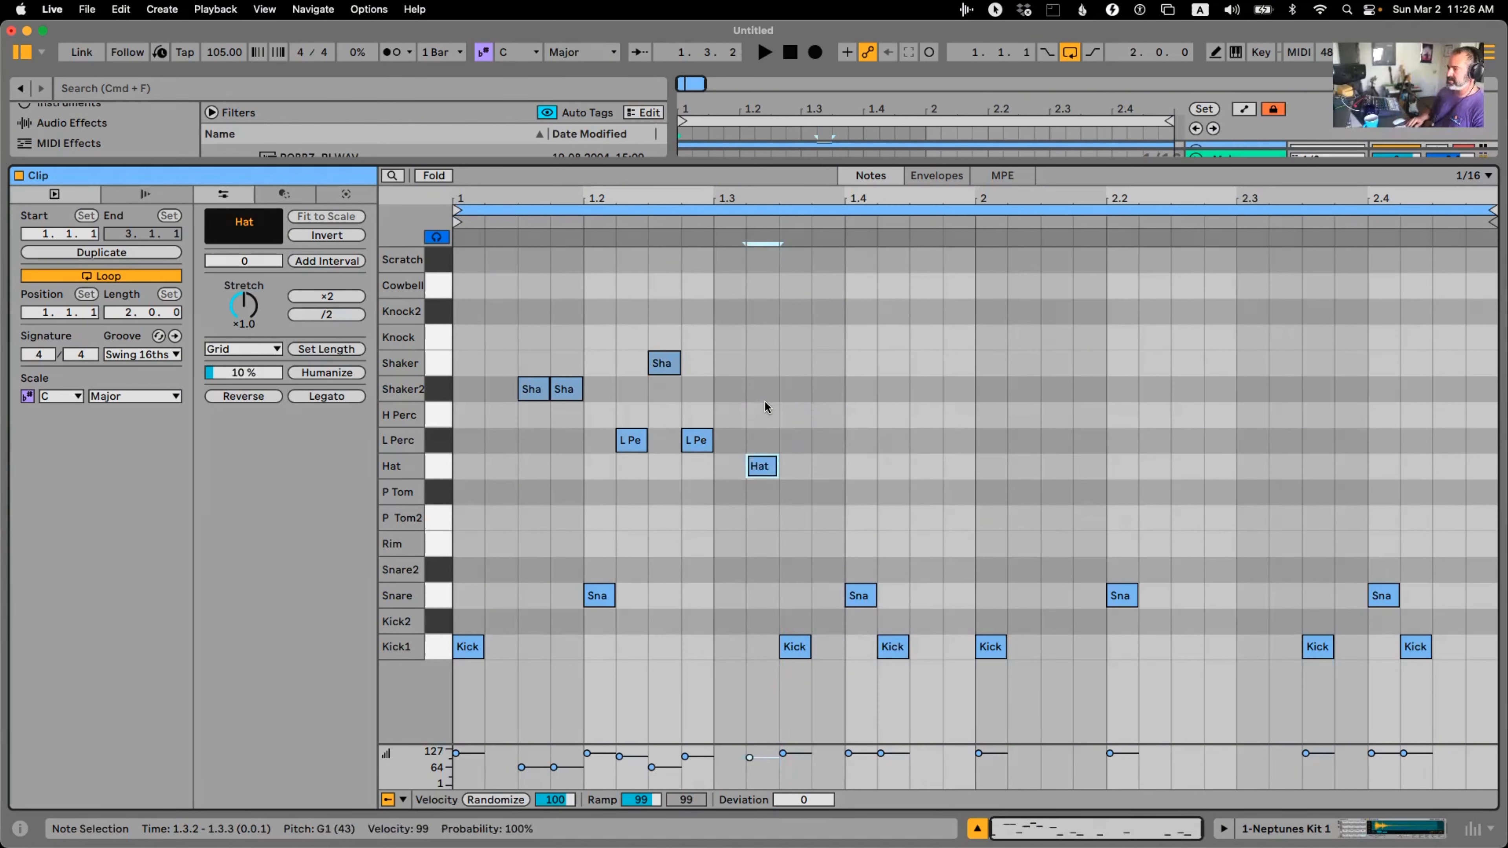
pyautogui.press('Left')
pyautogui.press('super+d')
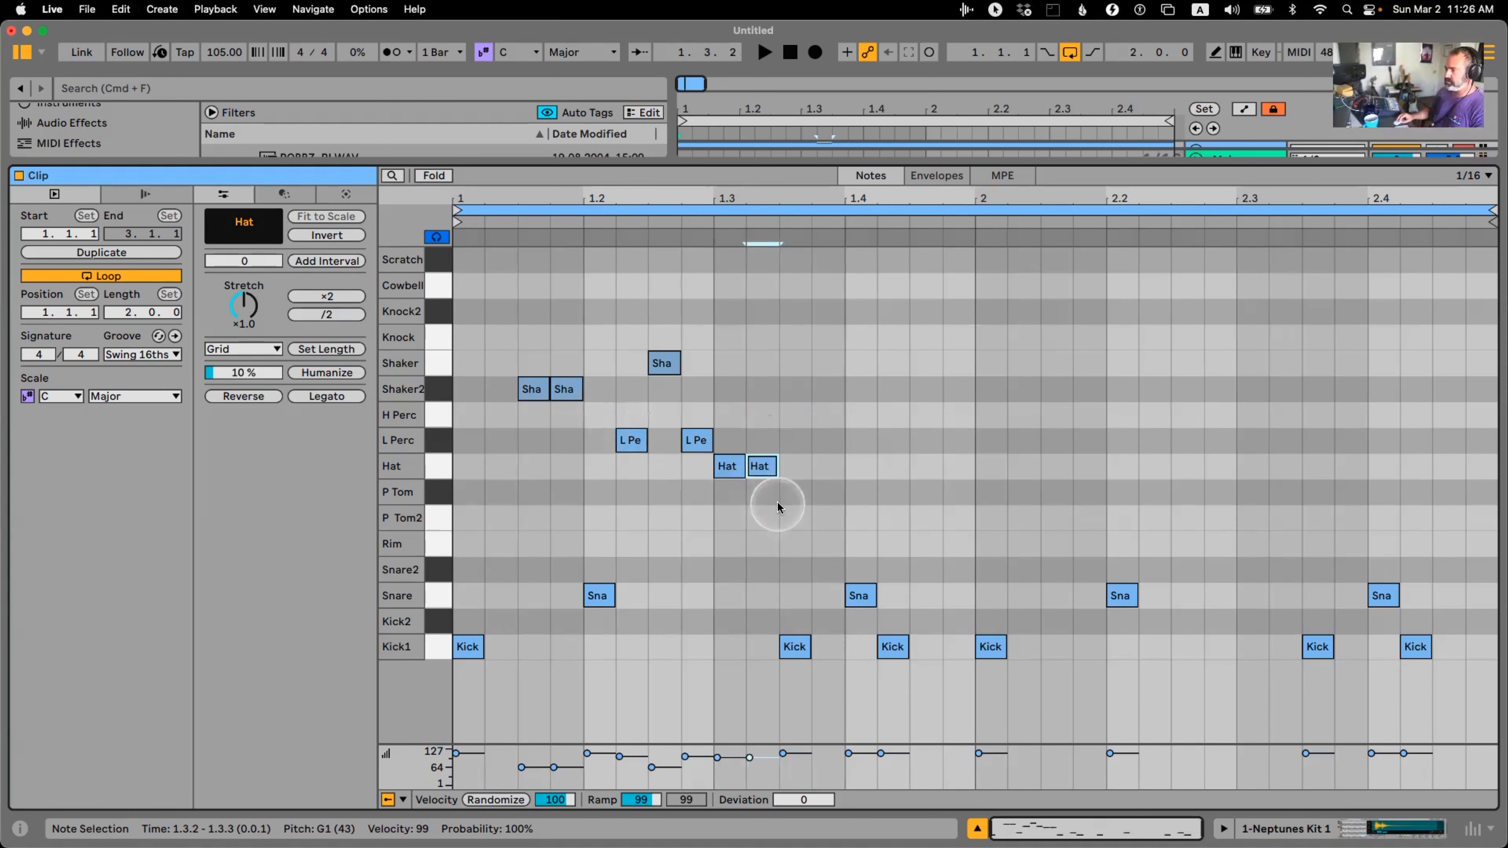
# Play the pattern, move both Hat notes to 1.3.3 and 1.3.4, and play it again
pyautogui.press('space')
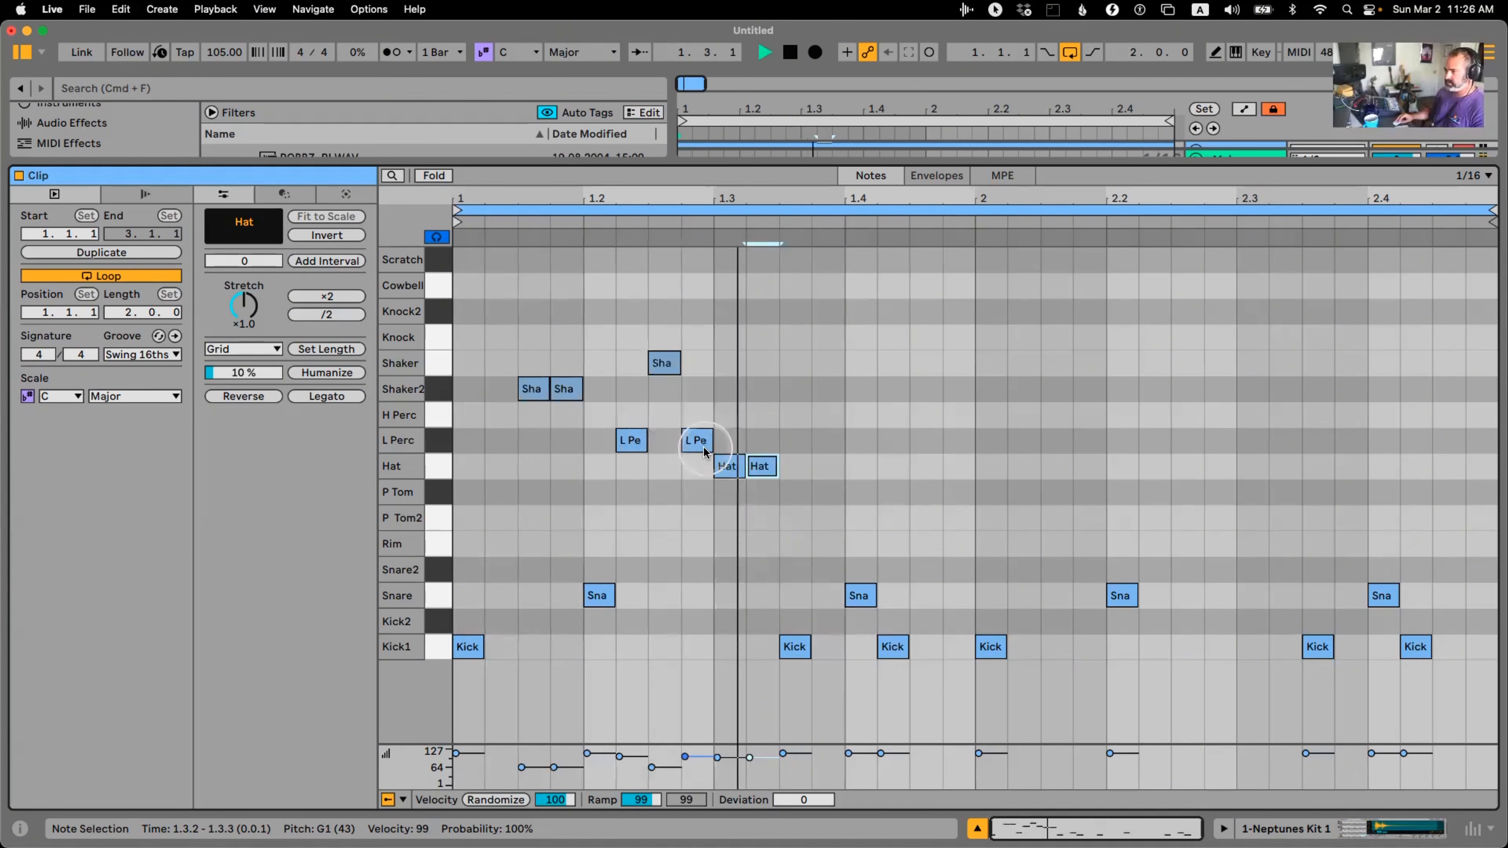
pyautogui.press('space')
pyautogui.moveTo(725, 500); pyautogui.dragTo(831, 467)
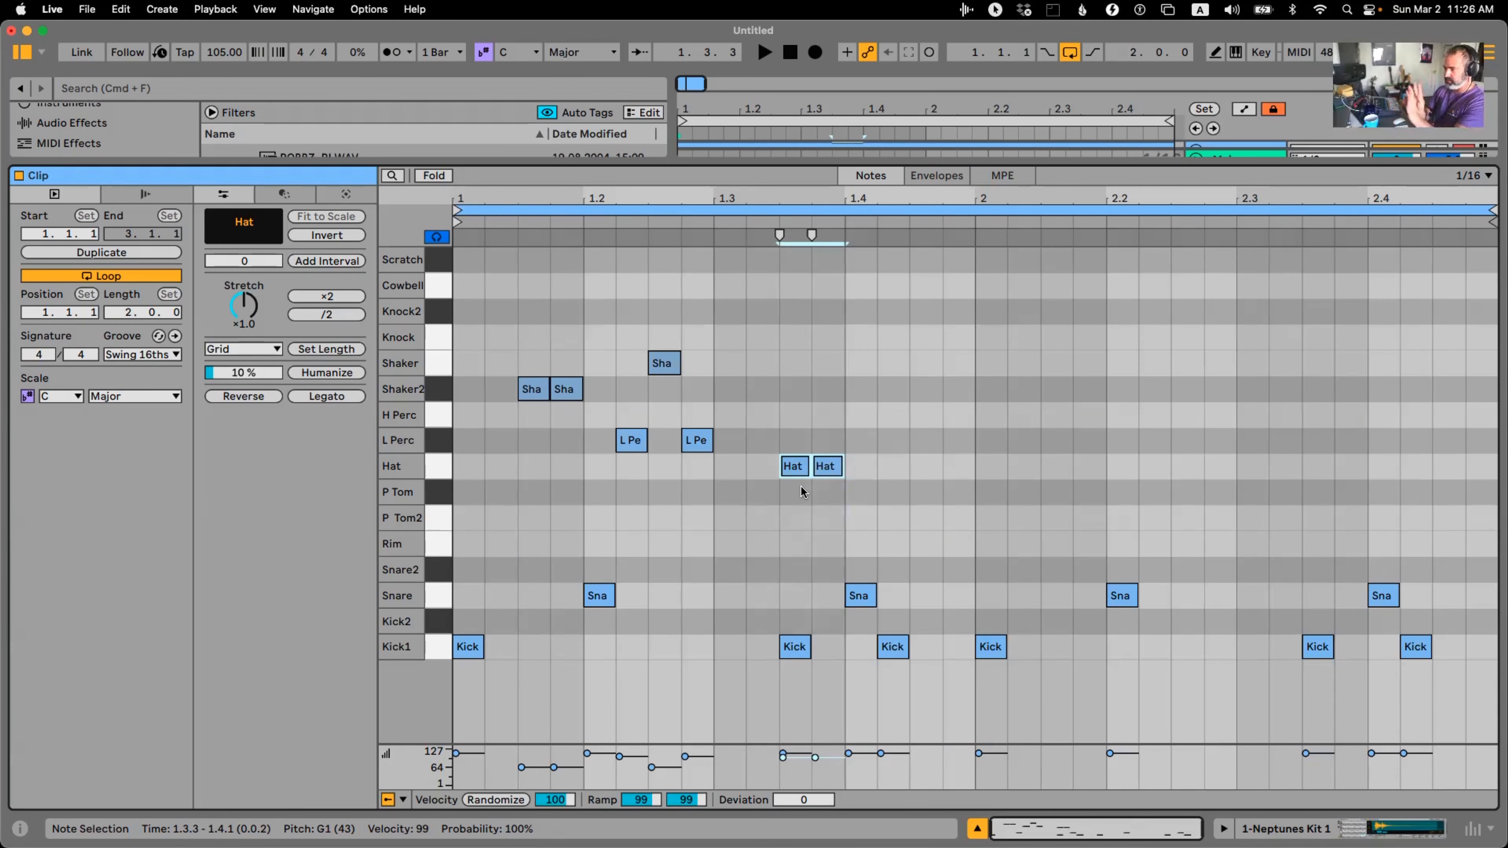
pyautogui.press('space')
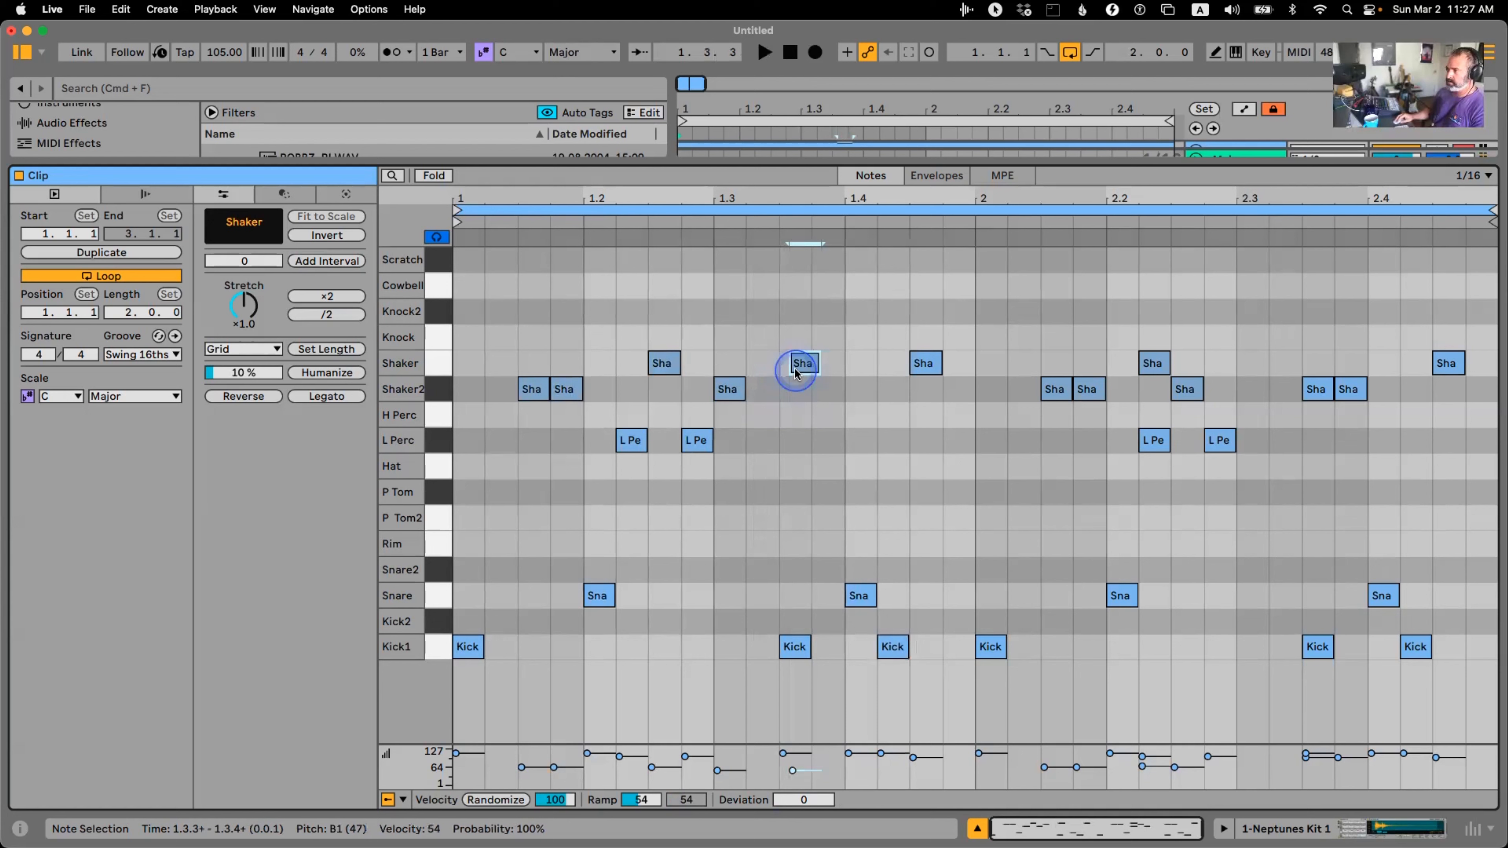
# Move the Shaker note at 1.3.3 to Shaker2 at 1.3.4, and replace the Shaker2 note at 2.3.3 with one at 2.3.1
pyautogui.moveTo(795, 370); pyautogui.dragTo(832, 394)
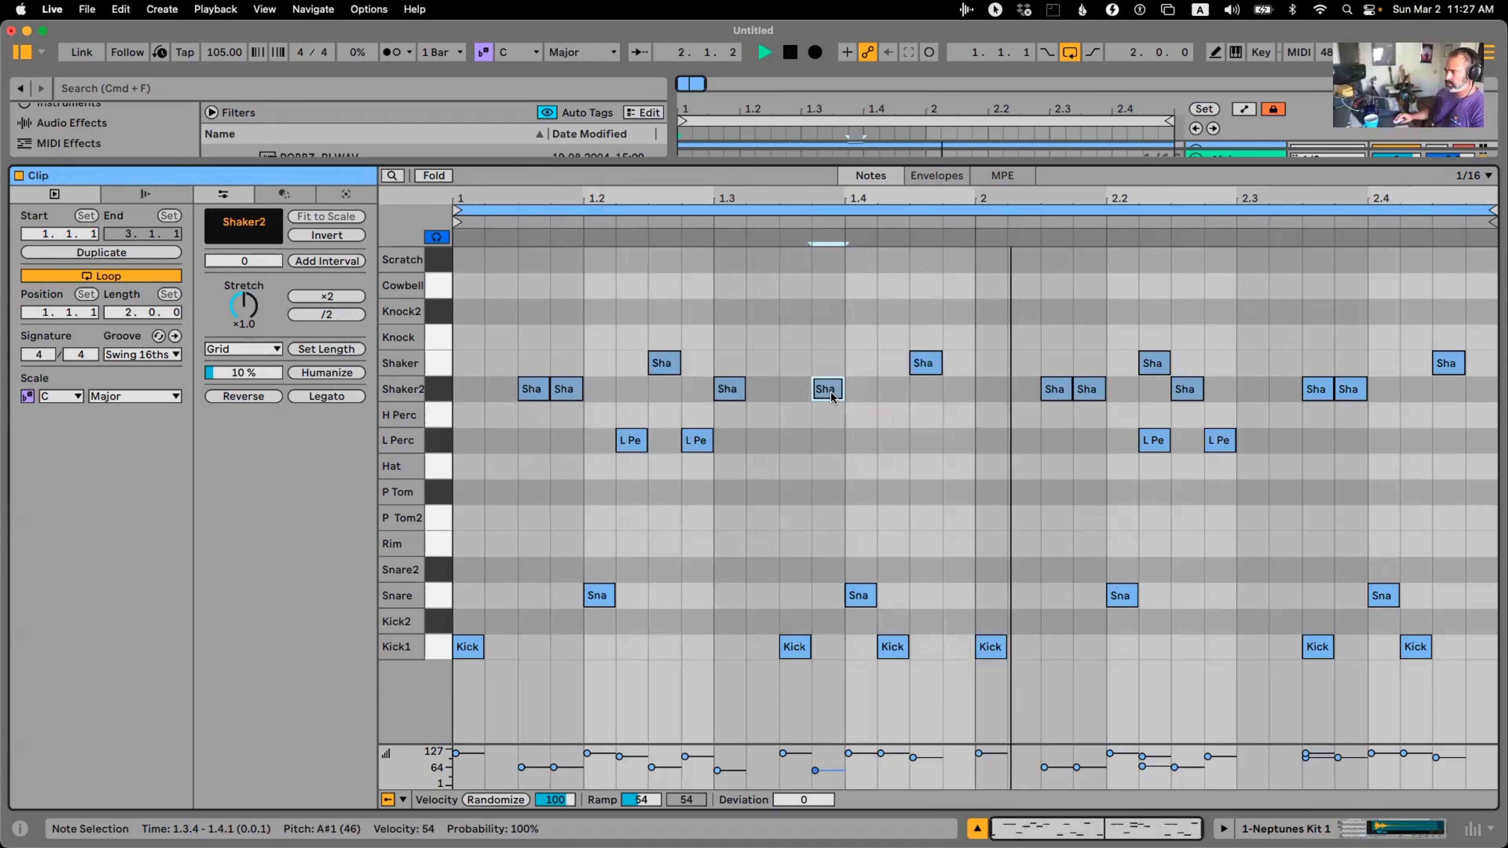
pyautogui.moveTo(1242, 372)
pyautogui.mouseDown()
pyautogui.moveTo(1348, 395)
pyautogui.moveTo(1346, 412)
pyautogui.moveTo(1253, 389)
pyautogui.mouseUp()
pyautogui.press('space')
pyautogui.click(1318, 389)
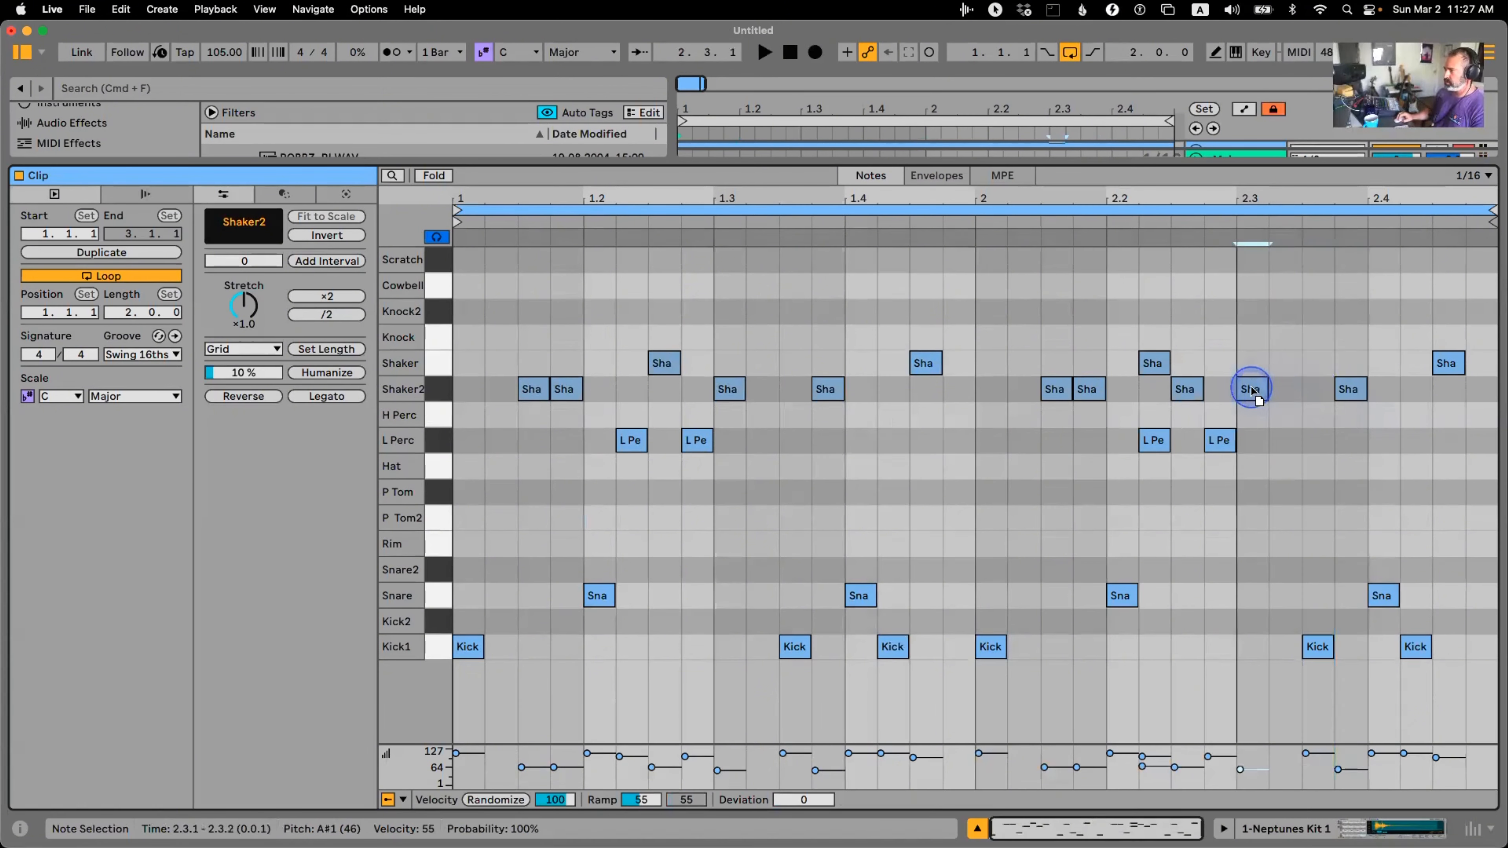
# Move the Shaker2 note at 2.3.4 up to Shaker and the Shaker note at 2.4.3 down to Shaker2, and play the pattern
pyautogui.moveTo(1362, 392); pyautogui.dragTo(1354, 364)
pyautogui.moveTo(1448, 363); pyautogui.dragTo(1453, 389)
pyautogui.click(1395, 337)
pyautogui.press('space')
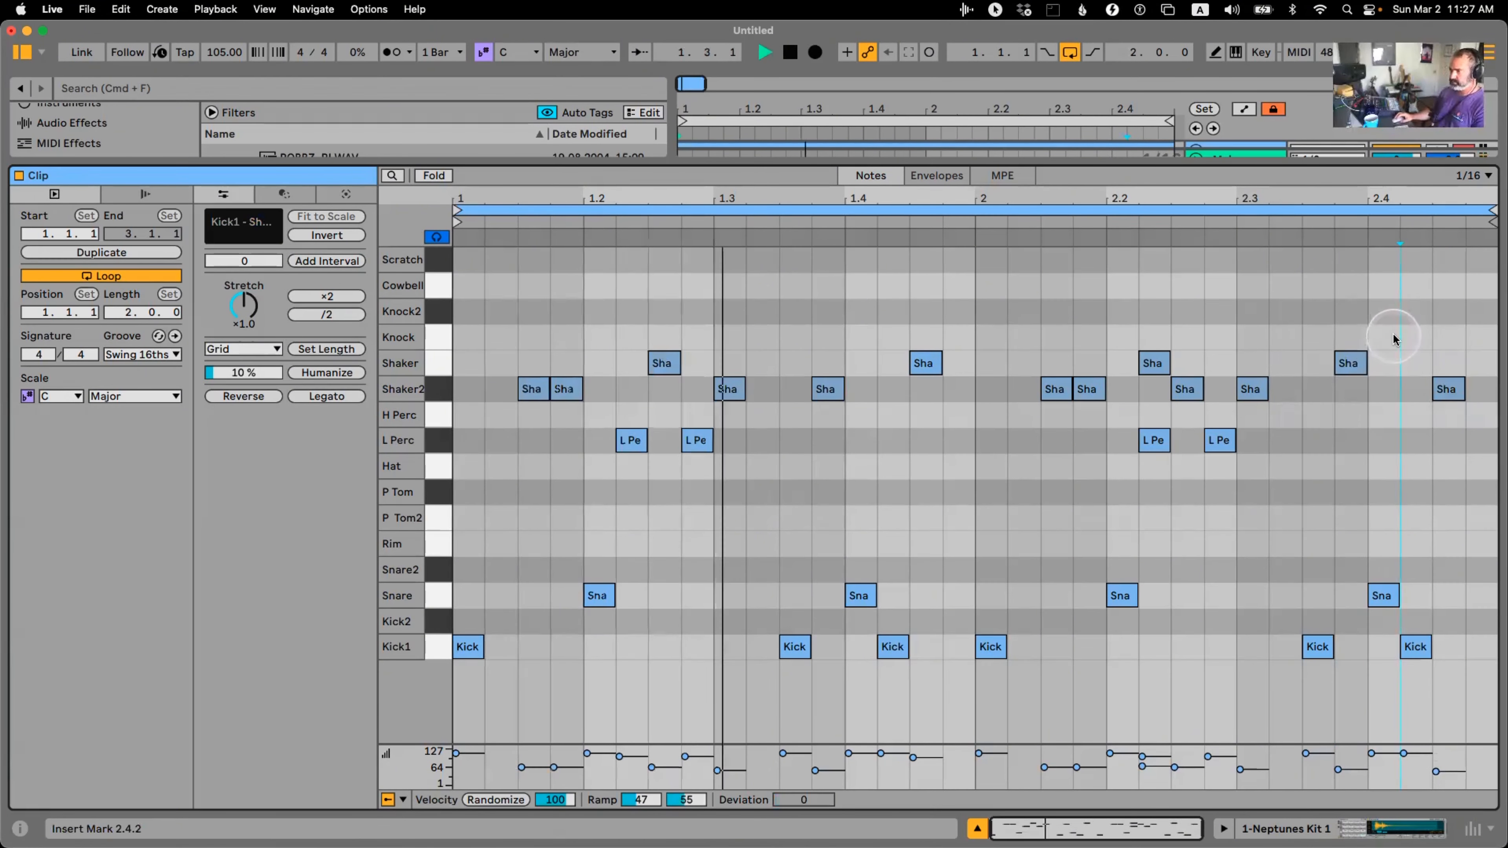